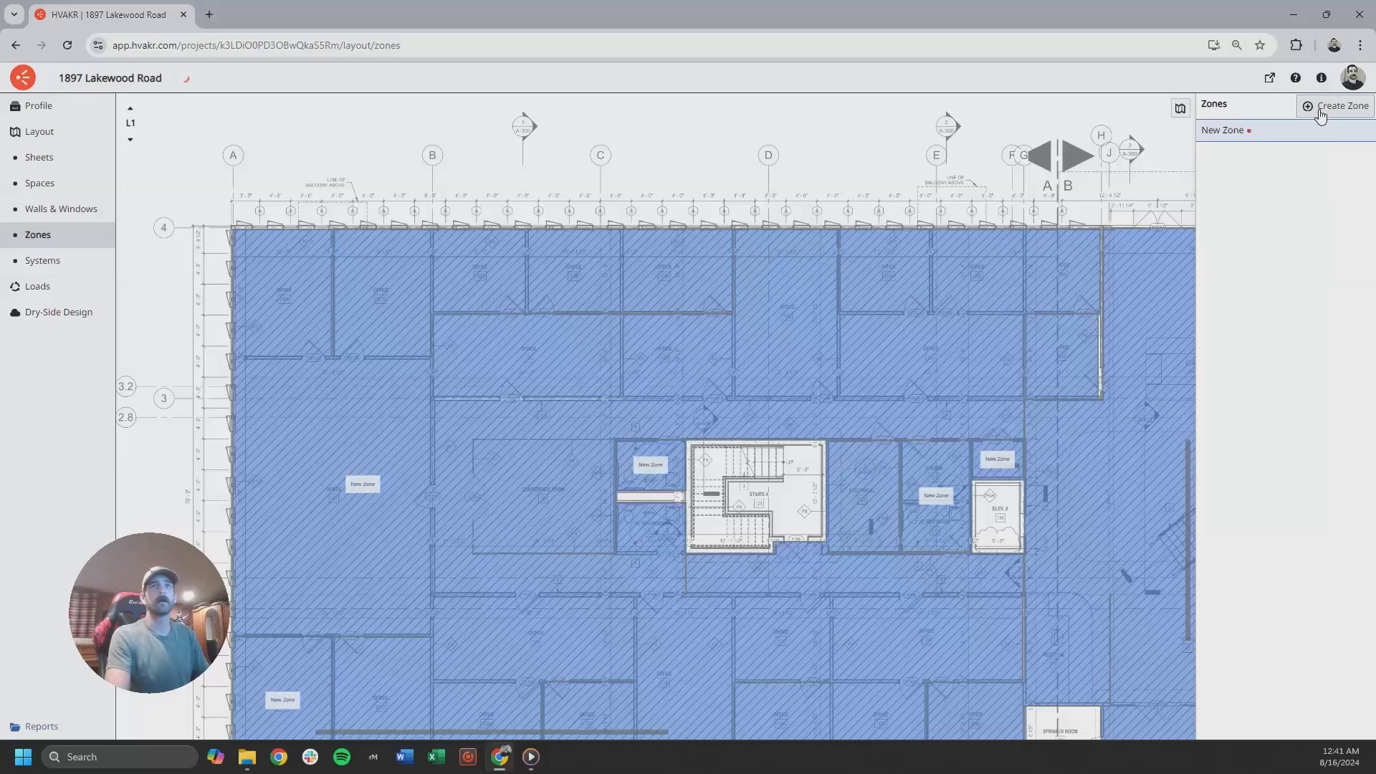
Name the new zone AC-1-1 and give it the dark teal color #005F73.
left_click(1228, 133)
key("ctrl+a")
type("AC-1-1")
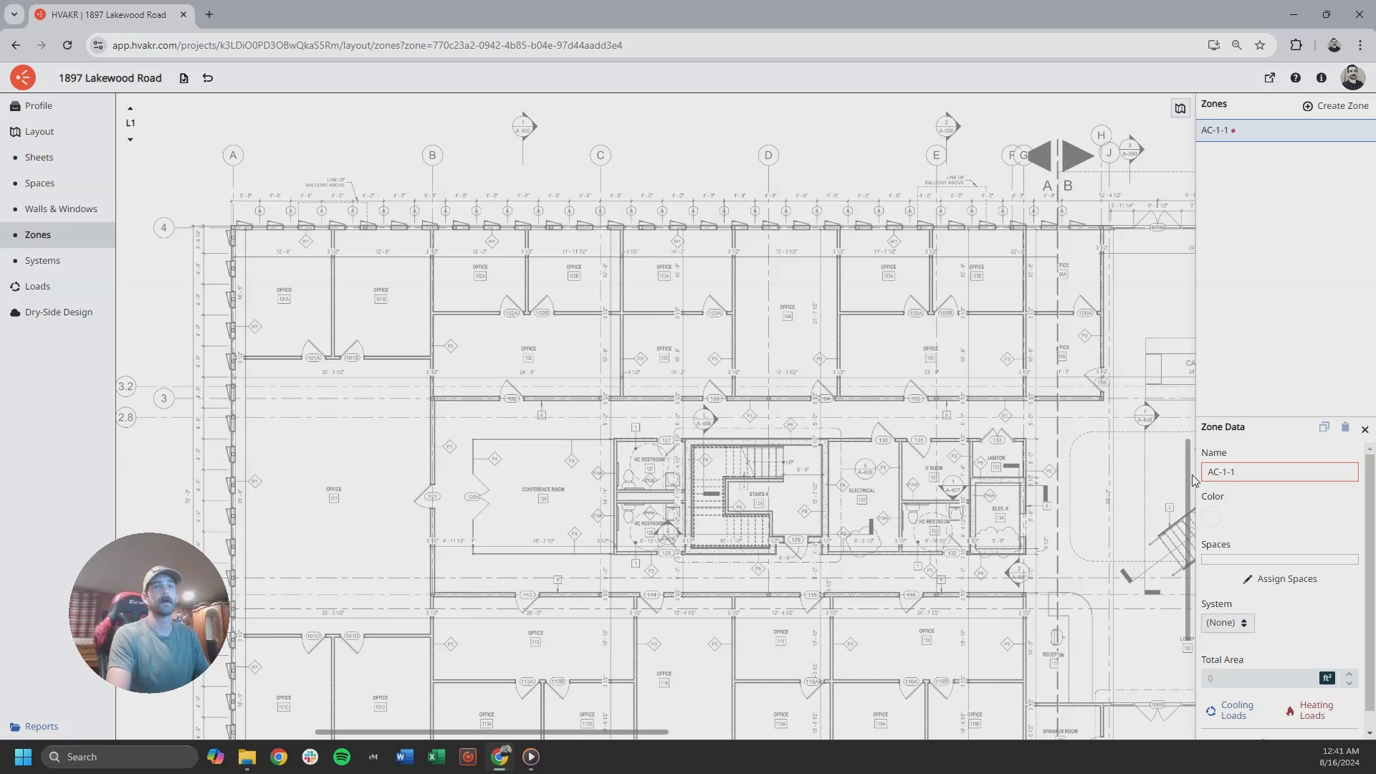
left_click(1211, 516)
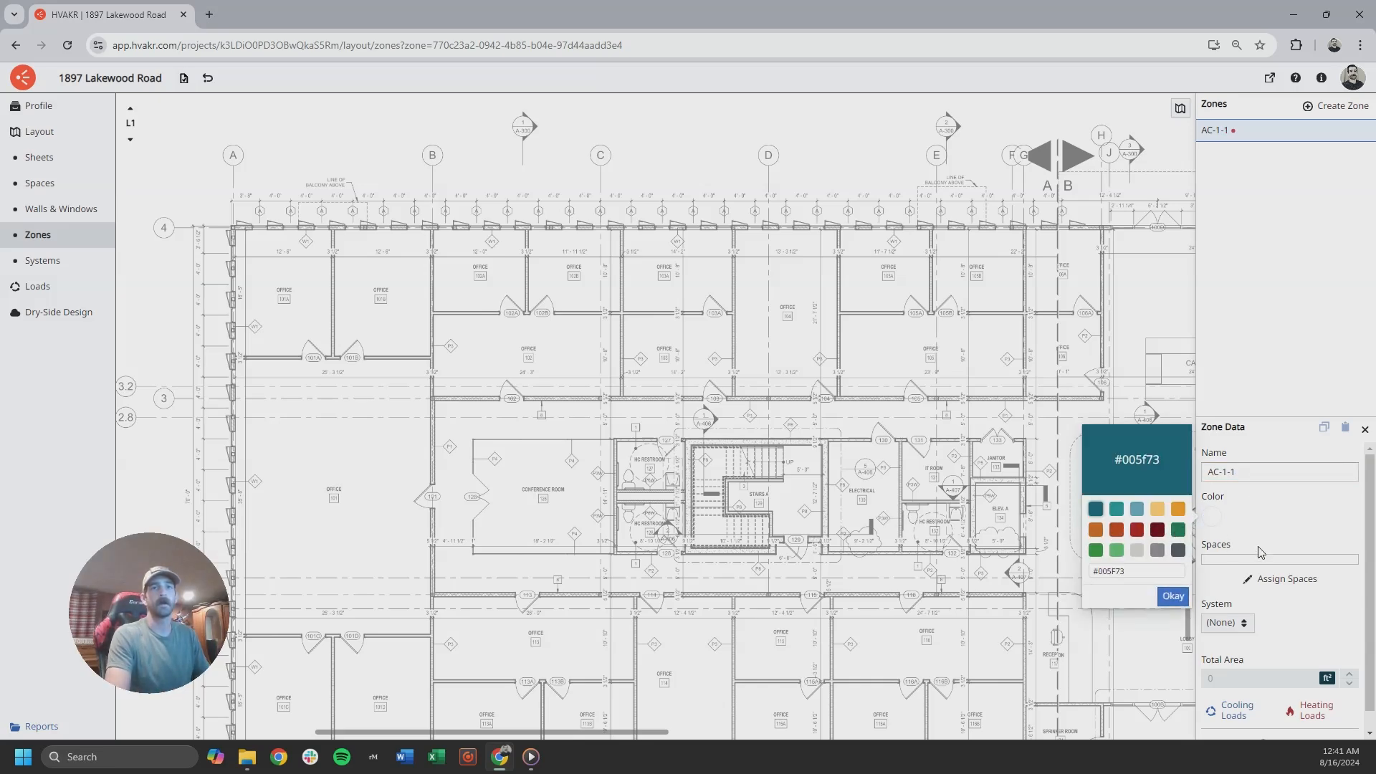
Assign 101A Office to zone AC-1-1, adding 101B Office as well and removing it again.
left_click(1264, 586)
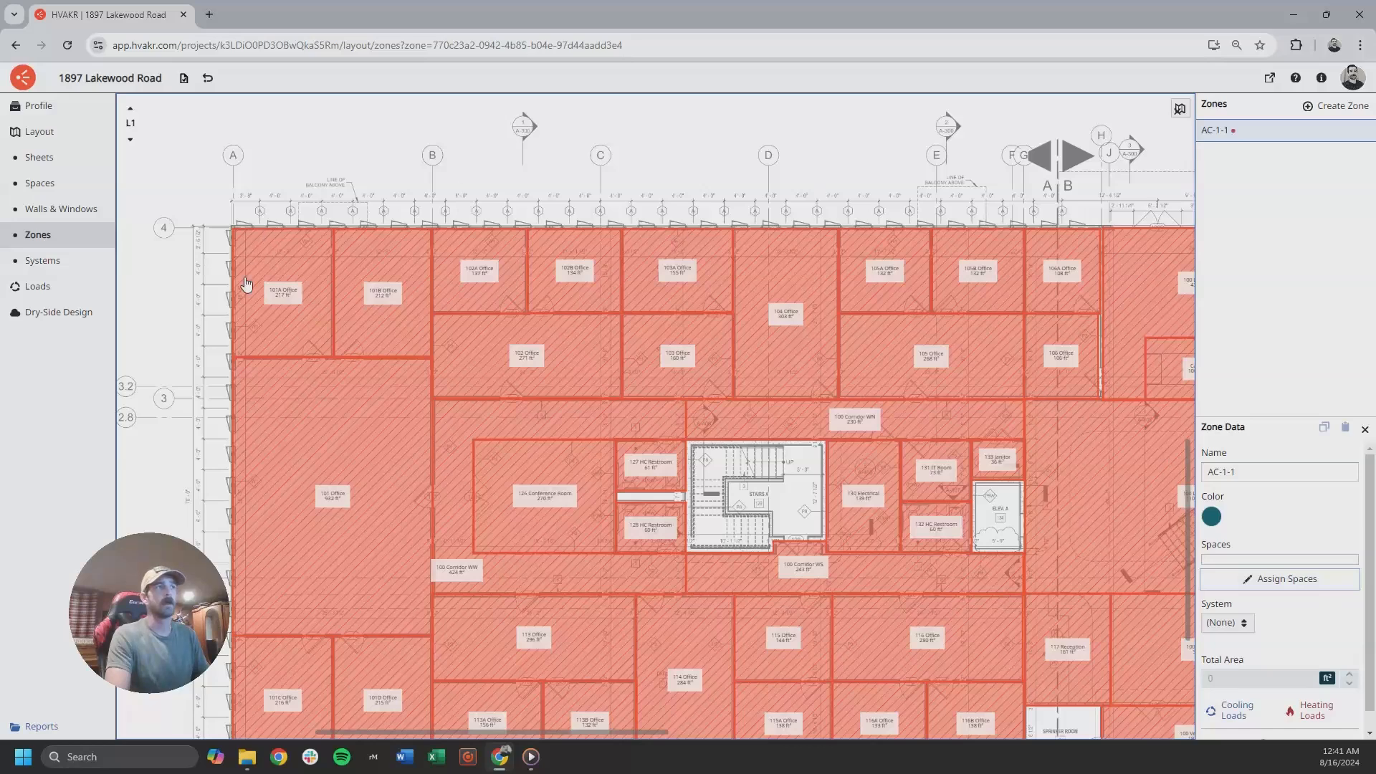
left_click(300, 309)
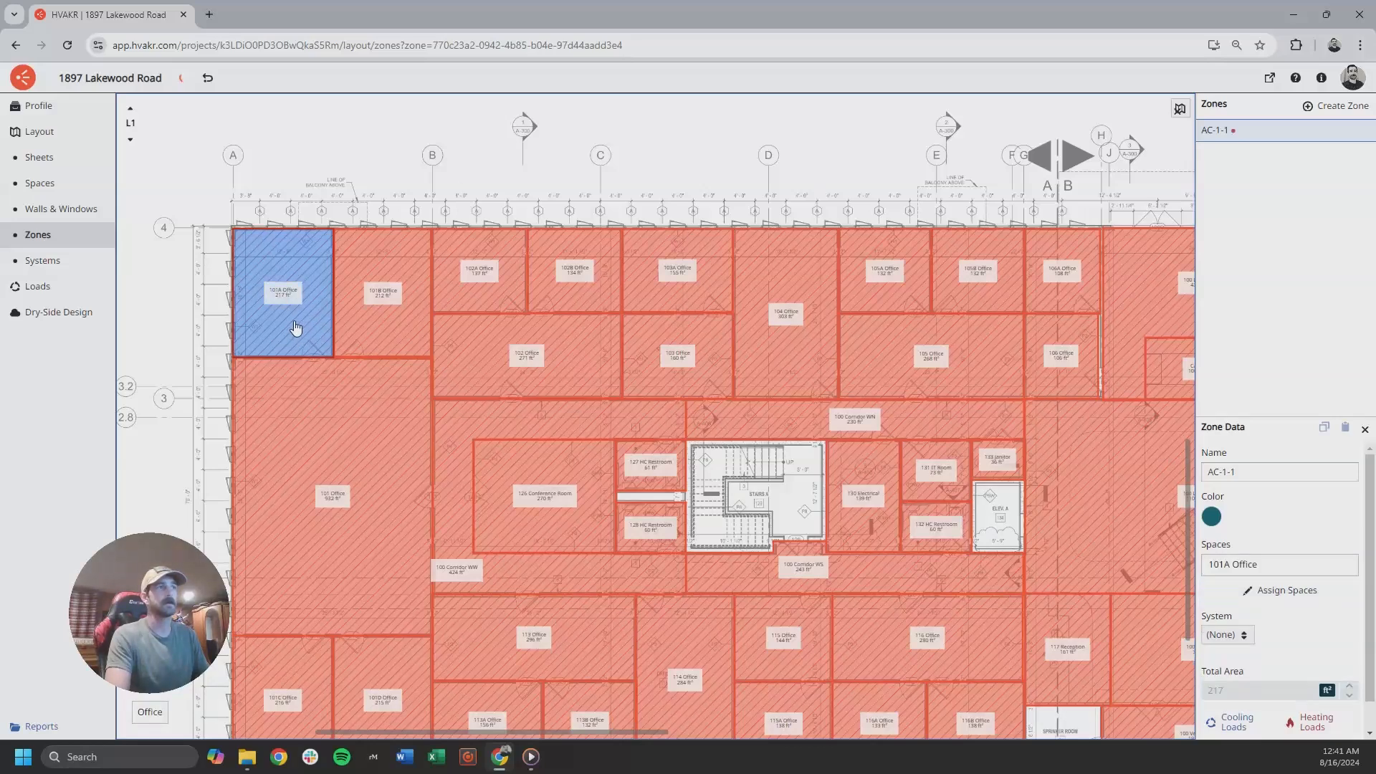
left_click(405, 296)
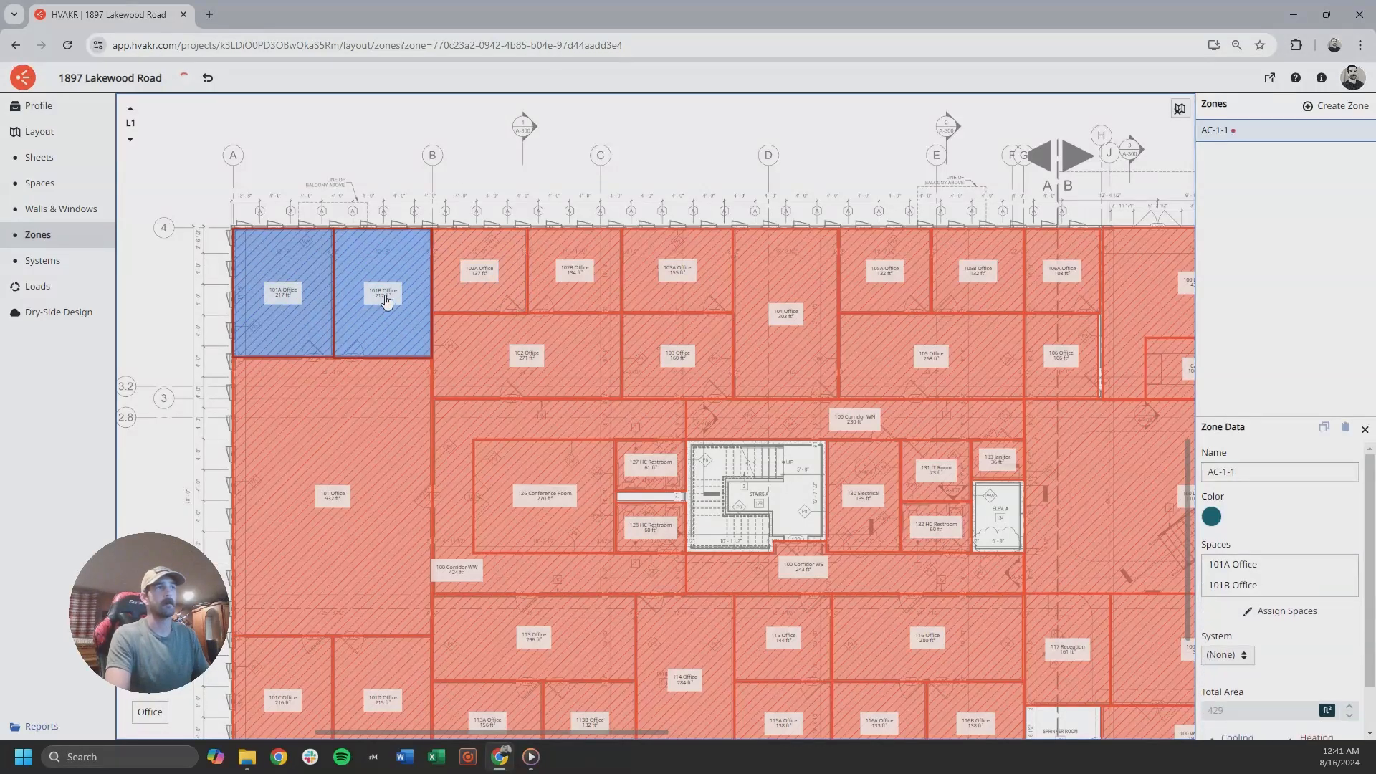
left_click(393, 301)
left_click(359, 179)
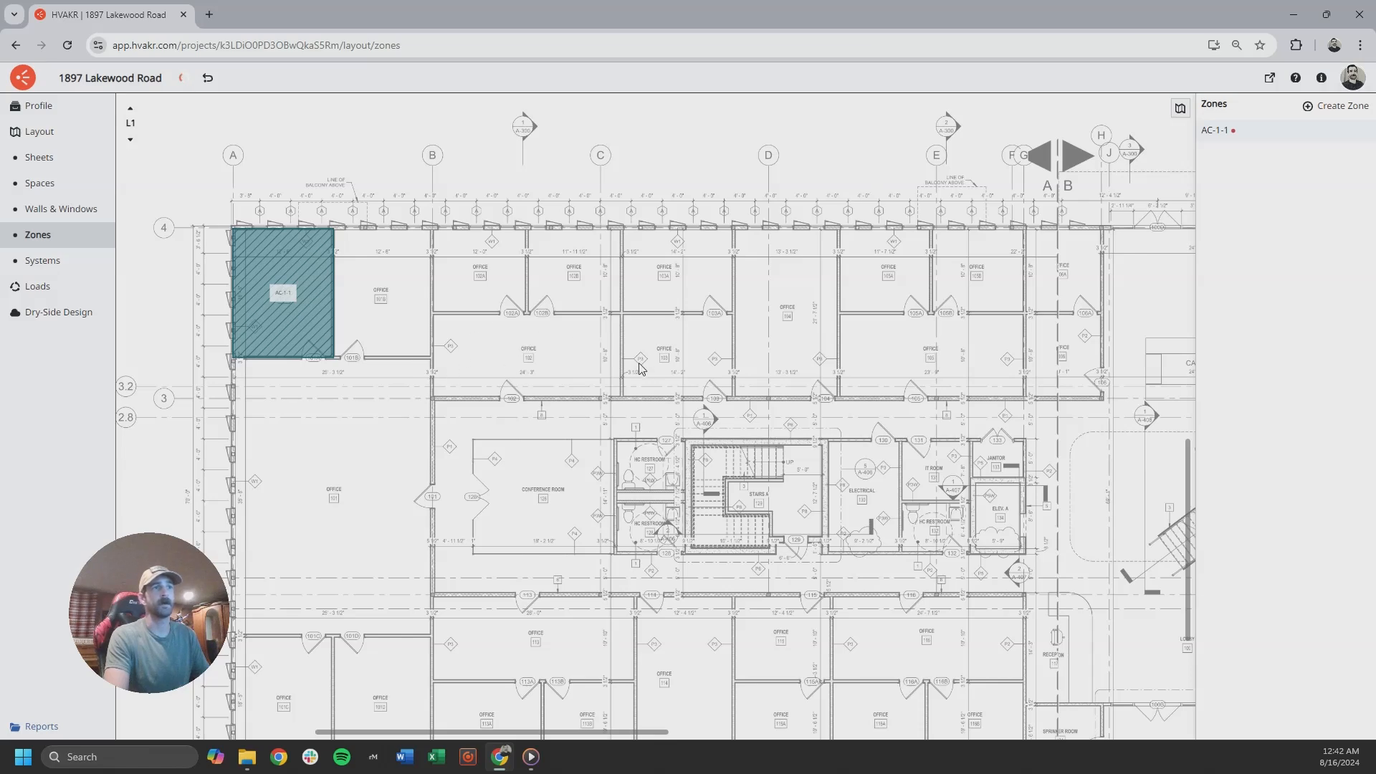
Create a second zone named AC-1-2 and give it the lighter teal color.
scroll(664, 368, "down", 5)
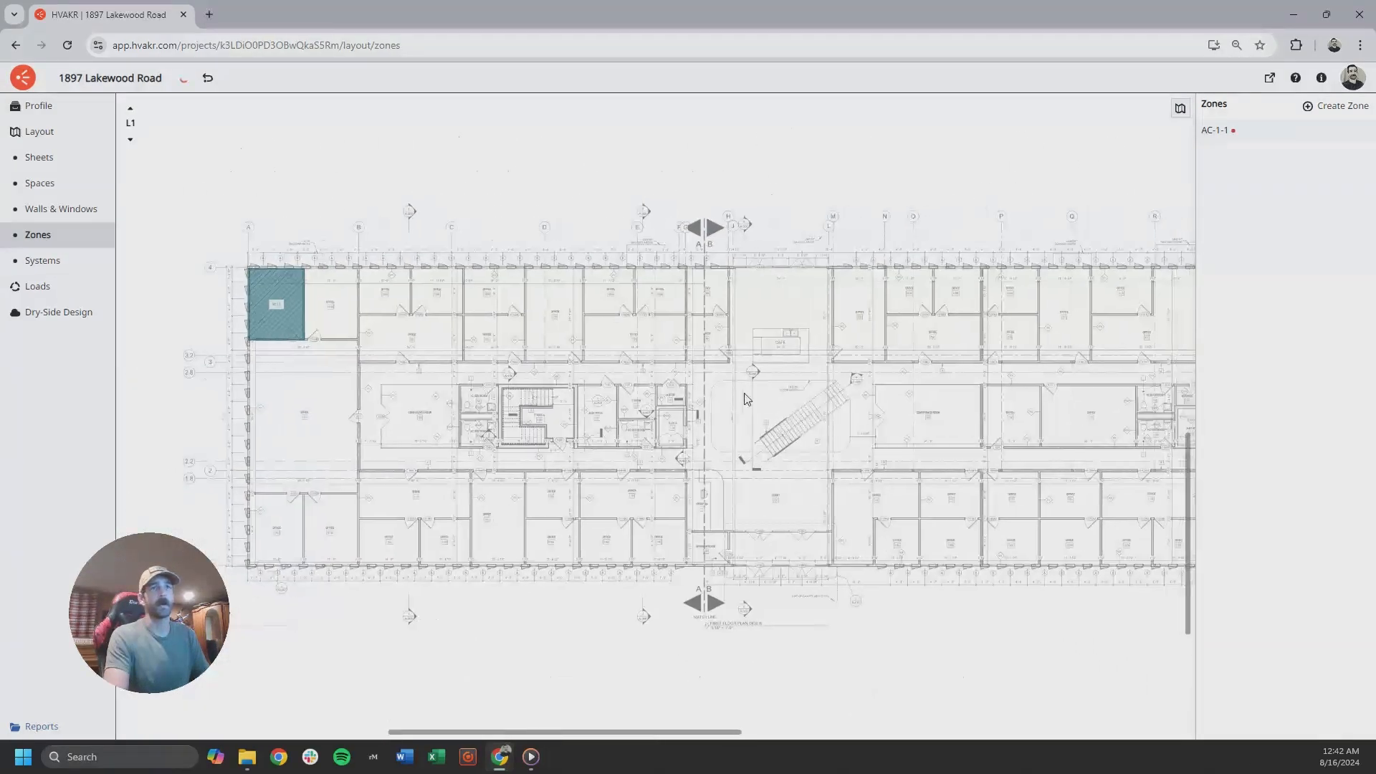
left_click_drag(758, 398, 718, 403)
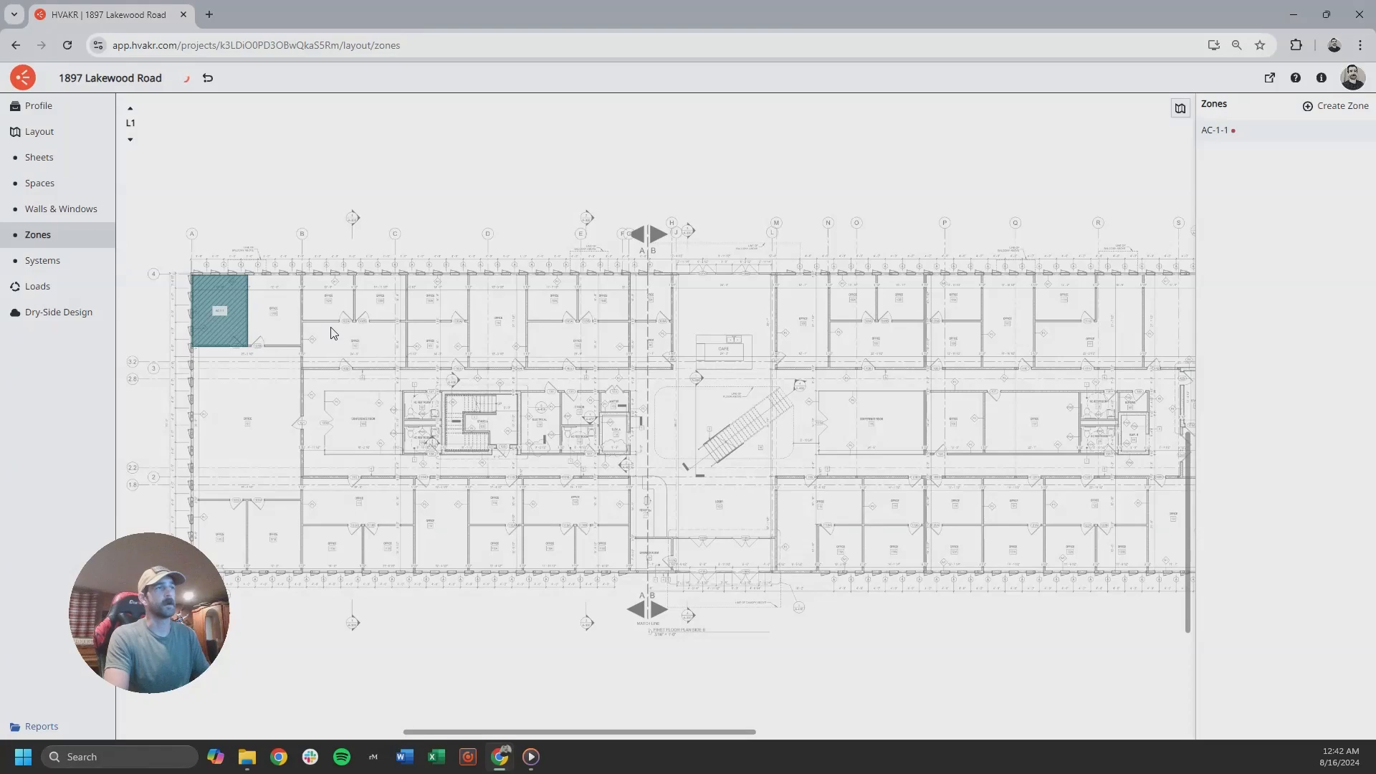
left_click_drag(331, 330, 403, 338)
scroll(353, 301, "up", 5)
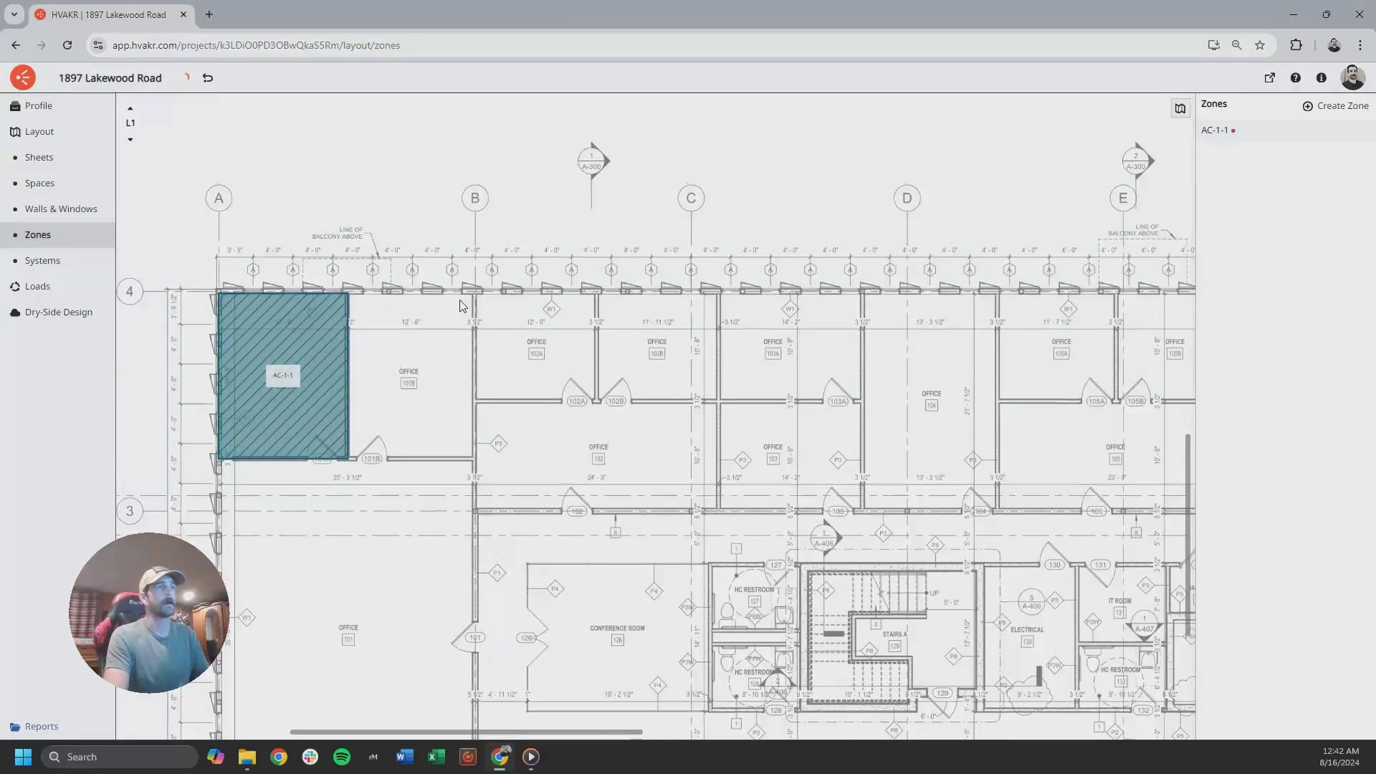
left_click(1306, 108)
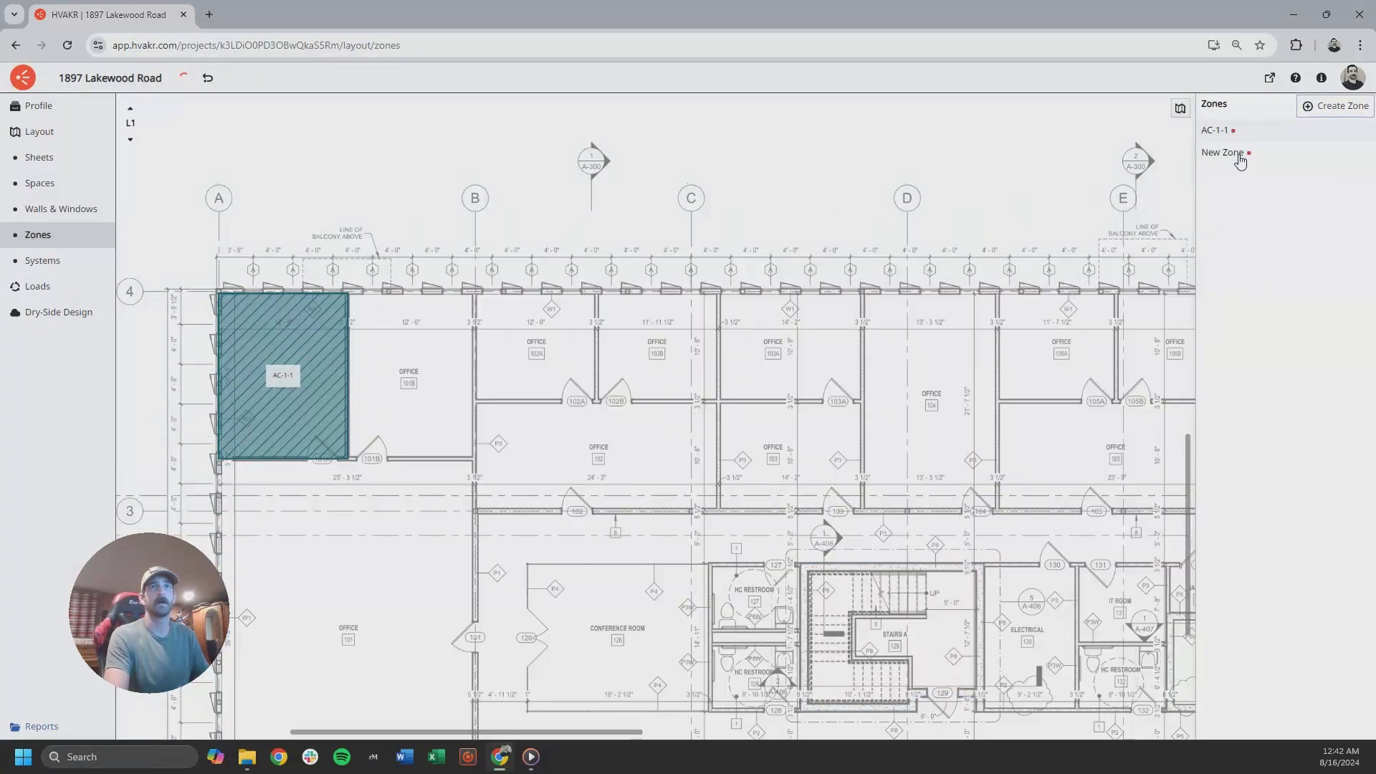
left_click(1230, 152)
left_click_drag(1261, 472, 1177, 475)
type("AC")
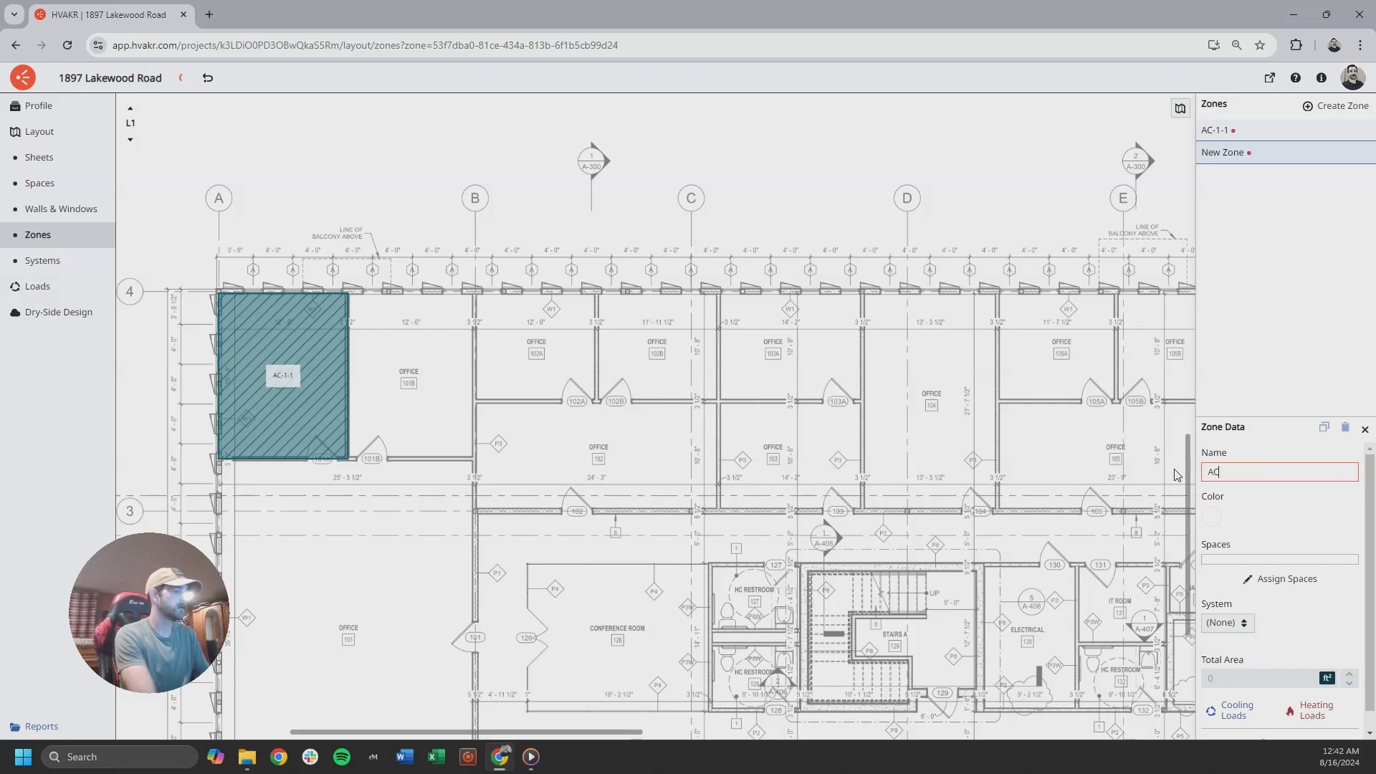
type("-1-2")
left_click(1212, 517)
left_click(1116, 509)
Assign 101B Office to zone AC-1-2.
left_click(1283, 579)
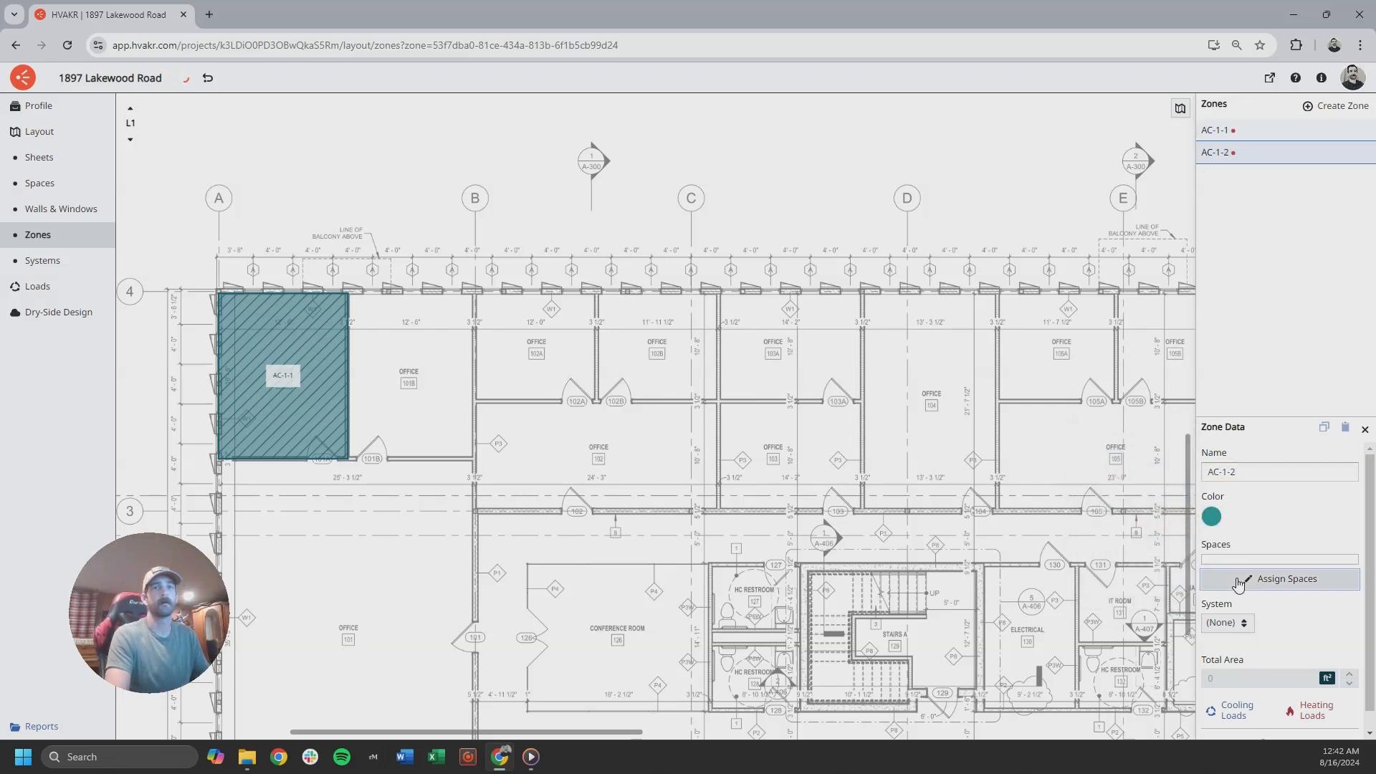
left_click(424, 364)
left_click(544, 224)
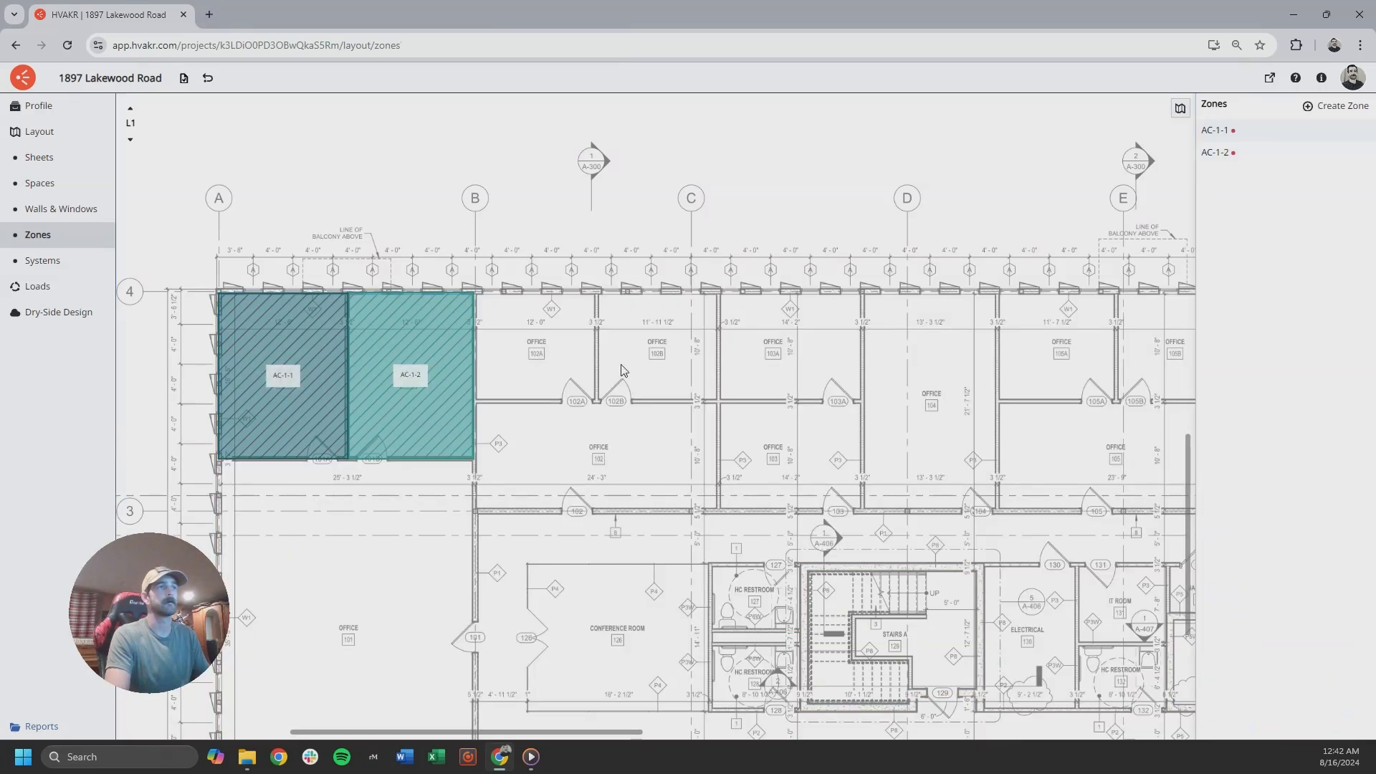
Create a third zone named AC-1-3 and give it the light blue color.
left_click(1323, 106)
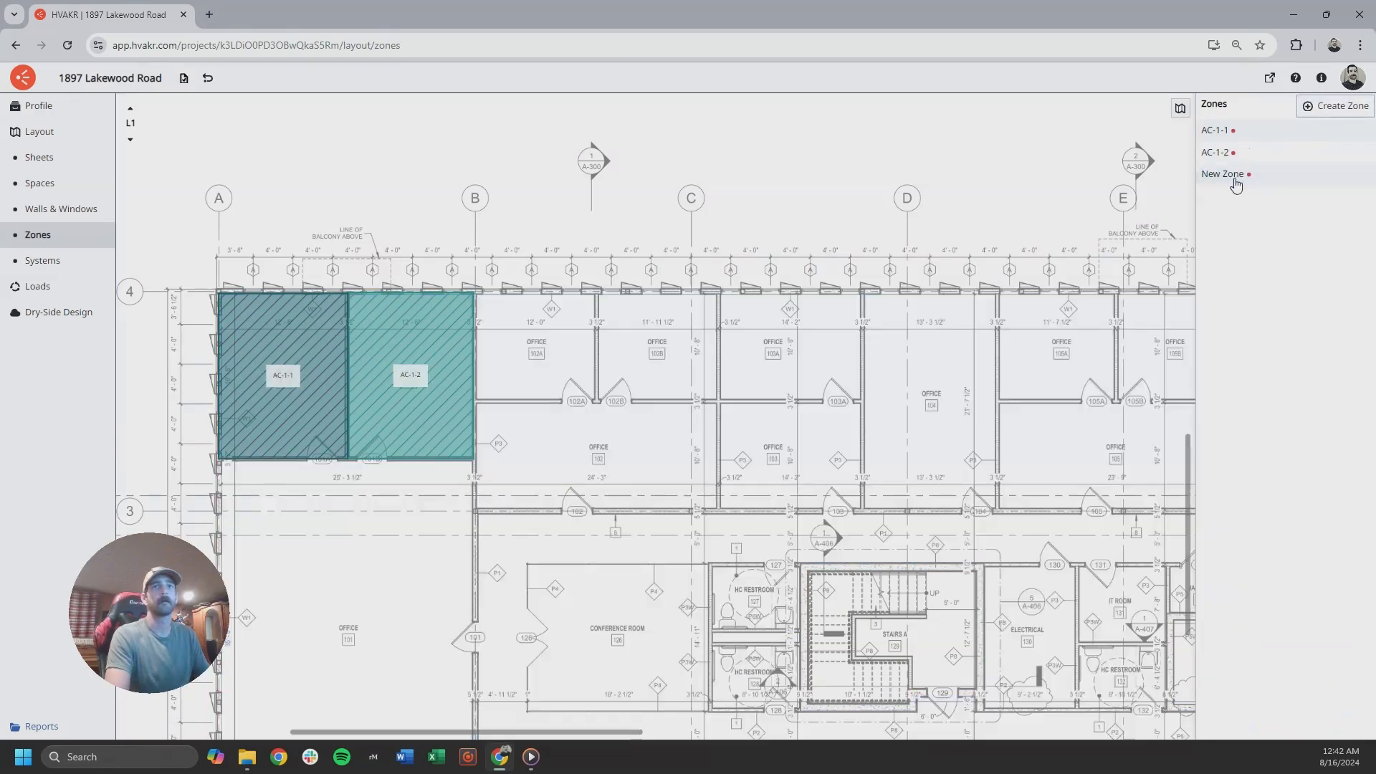
left_click_drag(1256, 478, 1188, 473)
type("AC-1-3")
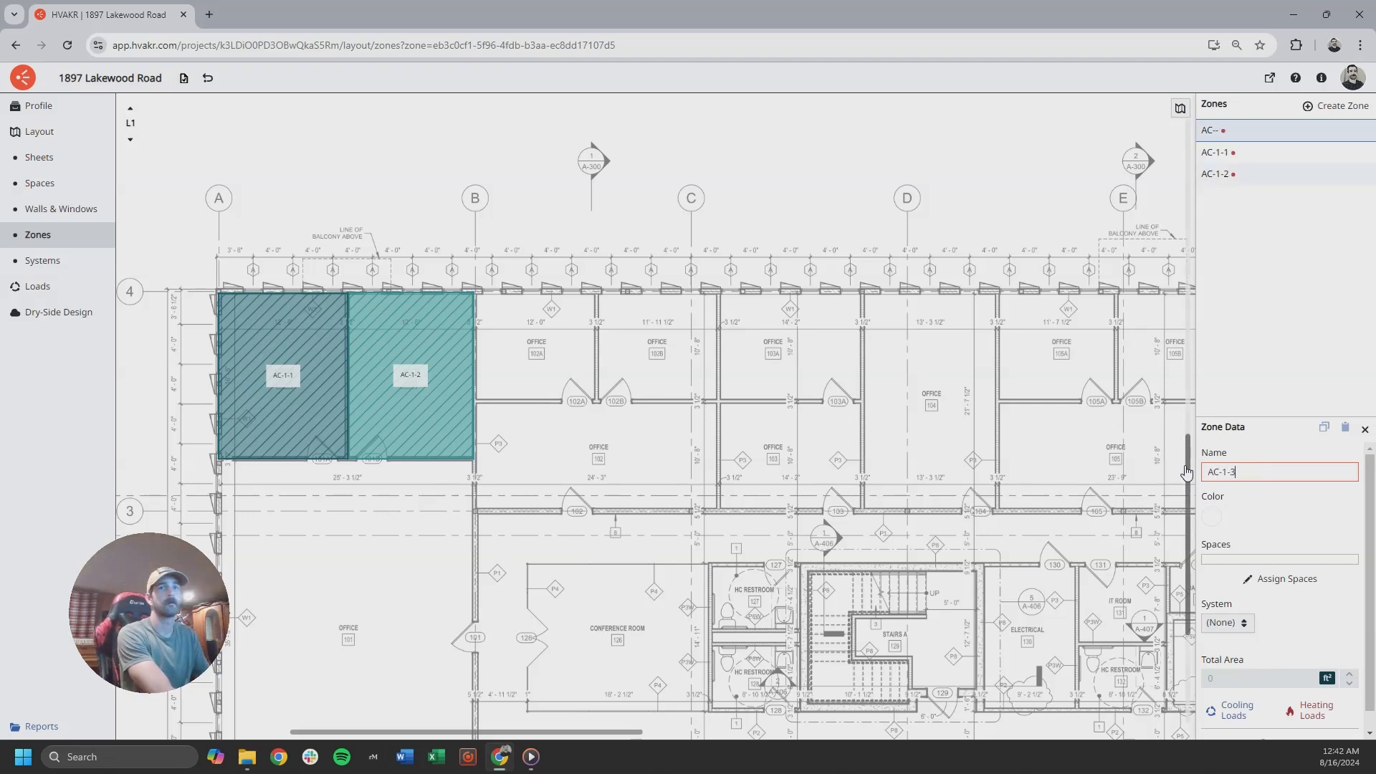
left_click(1211, 517)
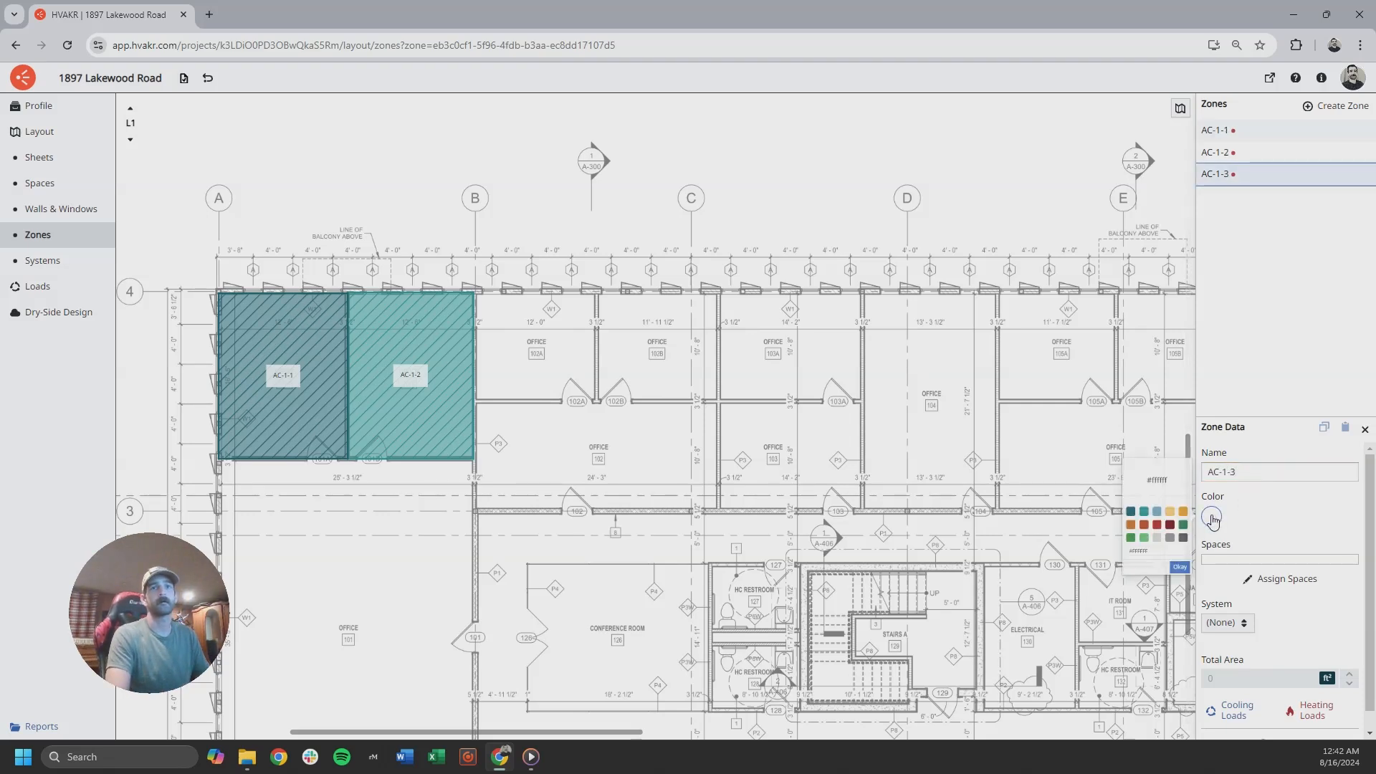
left_click(1138, 511)
Assign 102A Office to zone AC-1-3.
left_click(1280, 579)
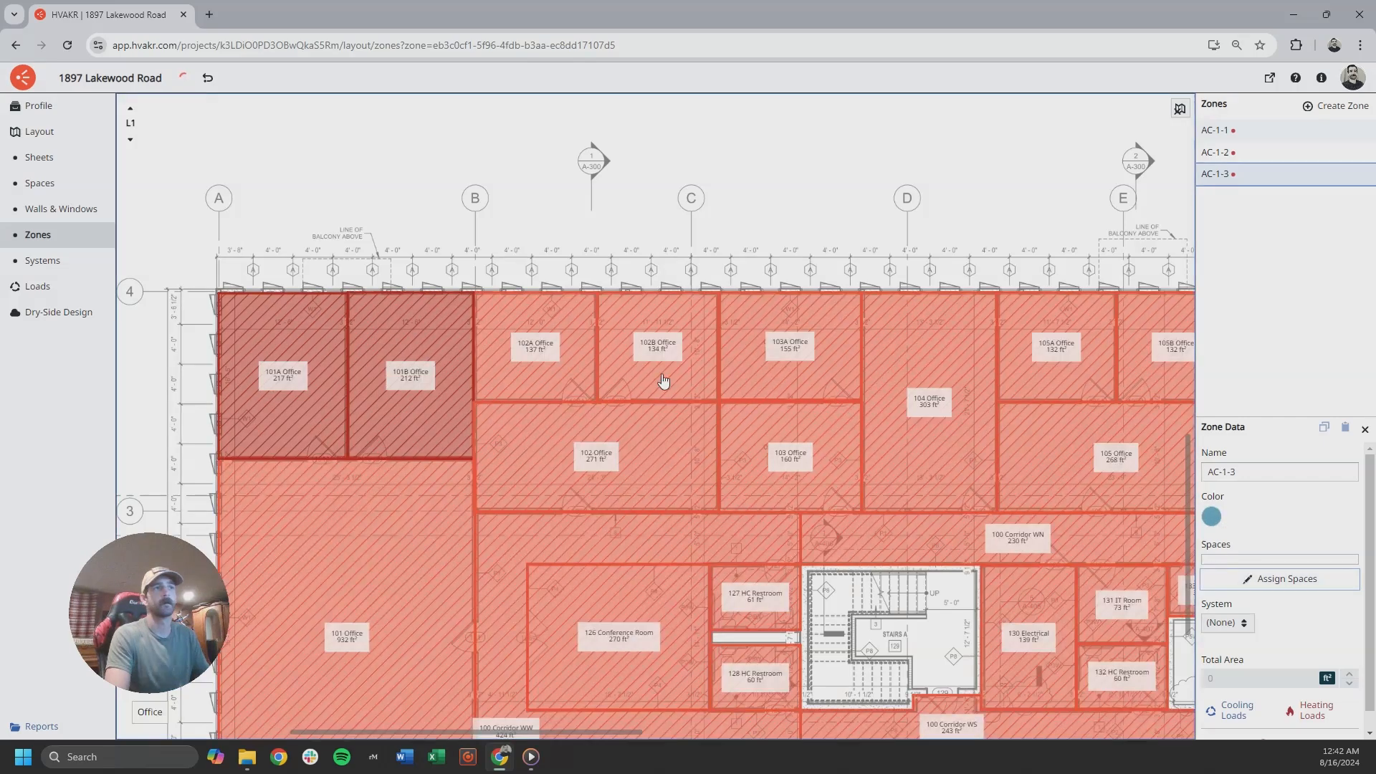
left_click(553, 351)
left_click(613, 230)
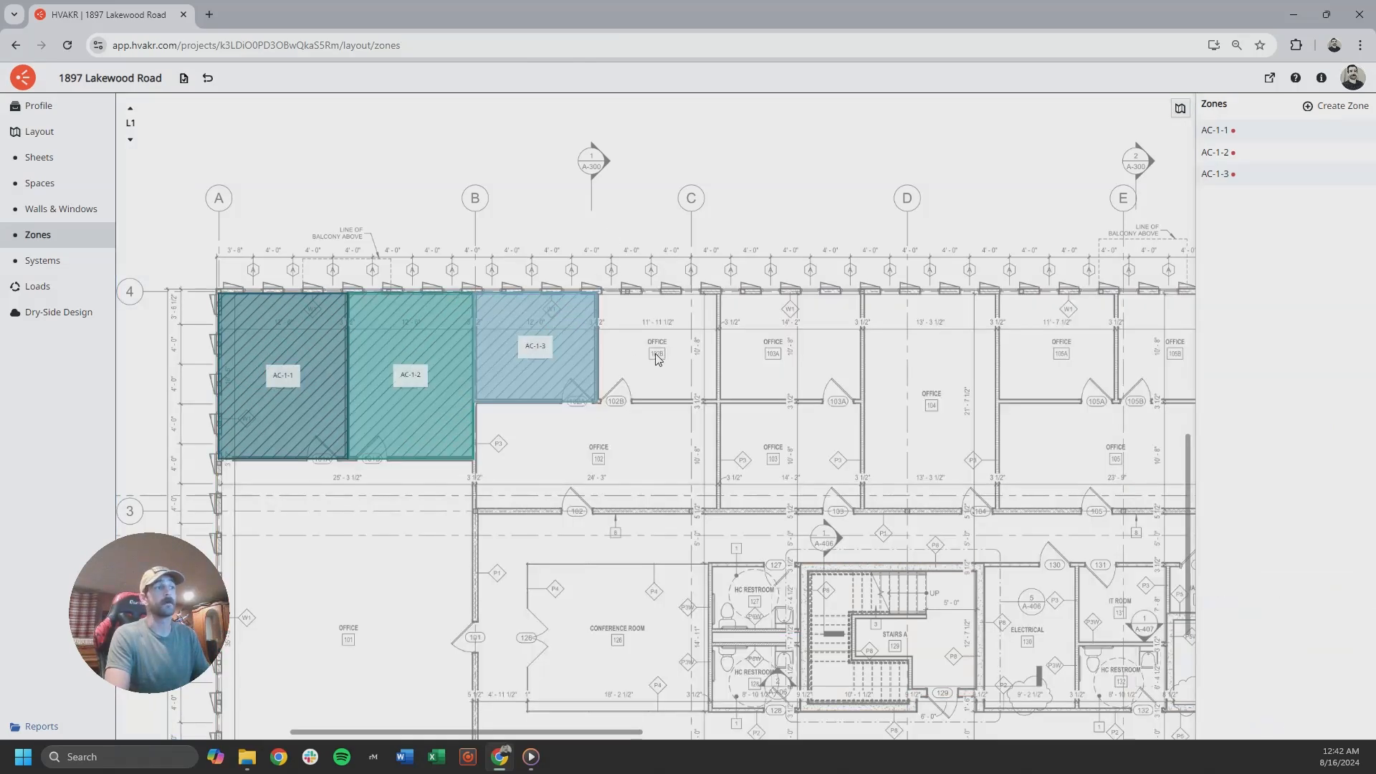
left_click_drag(615, 440, 600, 423)
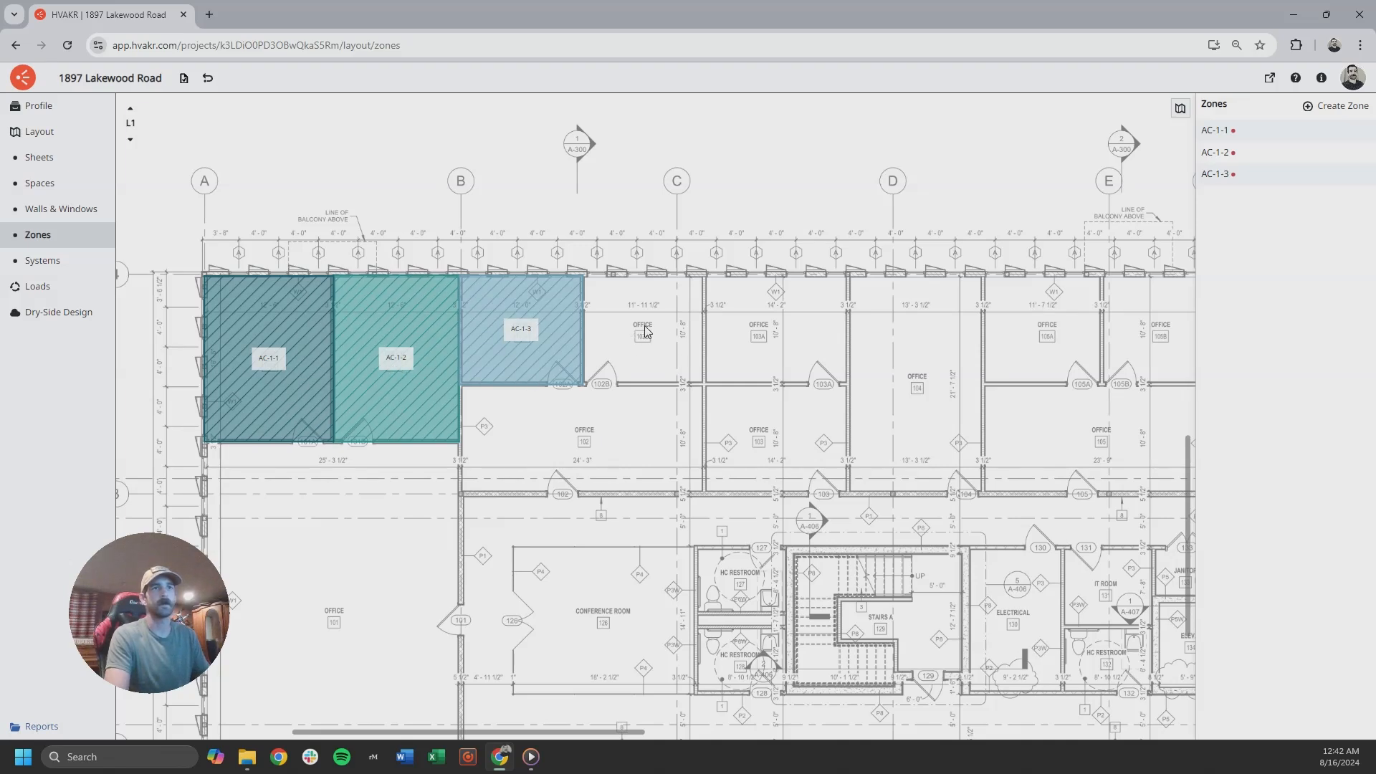
scroll(500, 365, "down", 3)
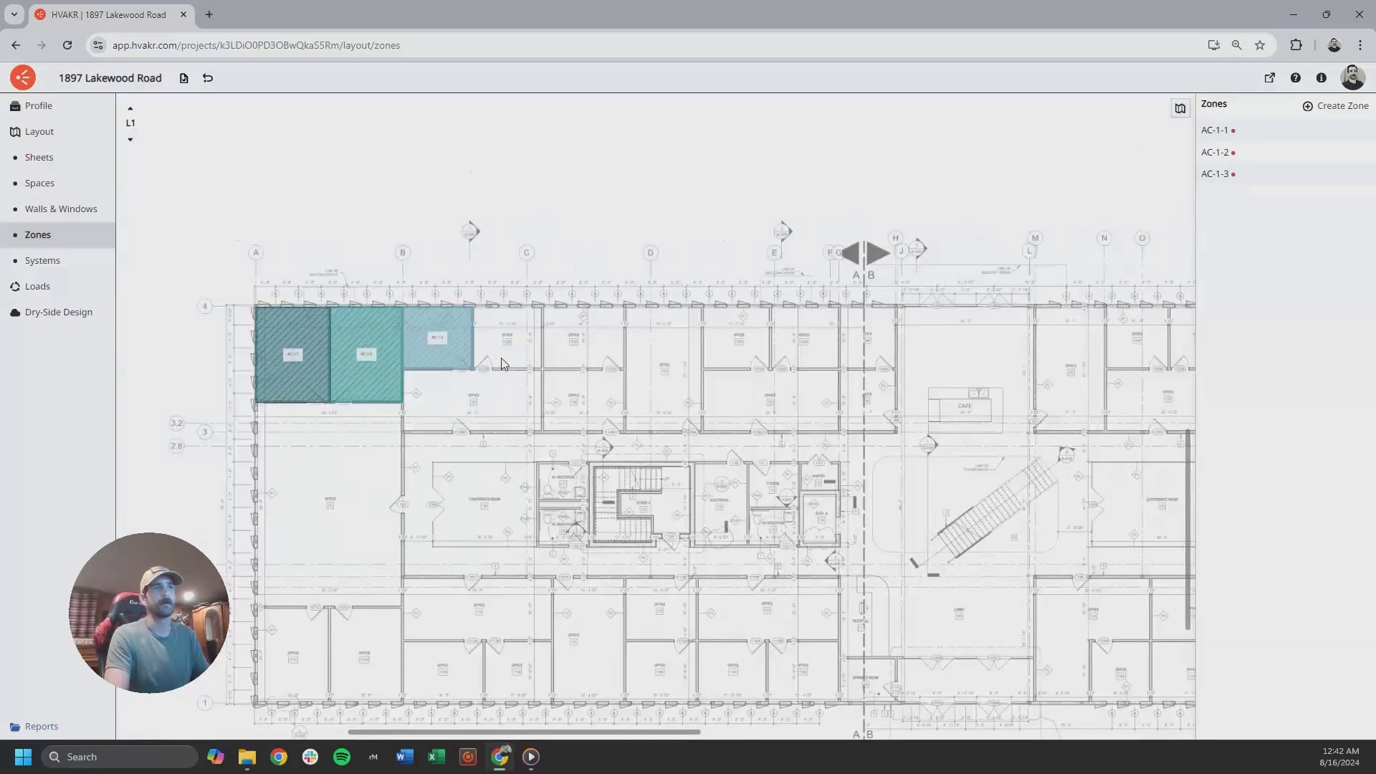
middle_click_drag(471, 386, 569, 347)
scroll(423, 530, "up", 5)
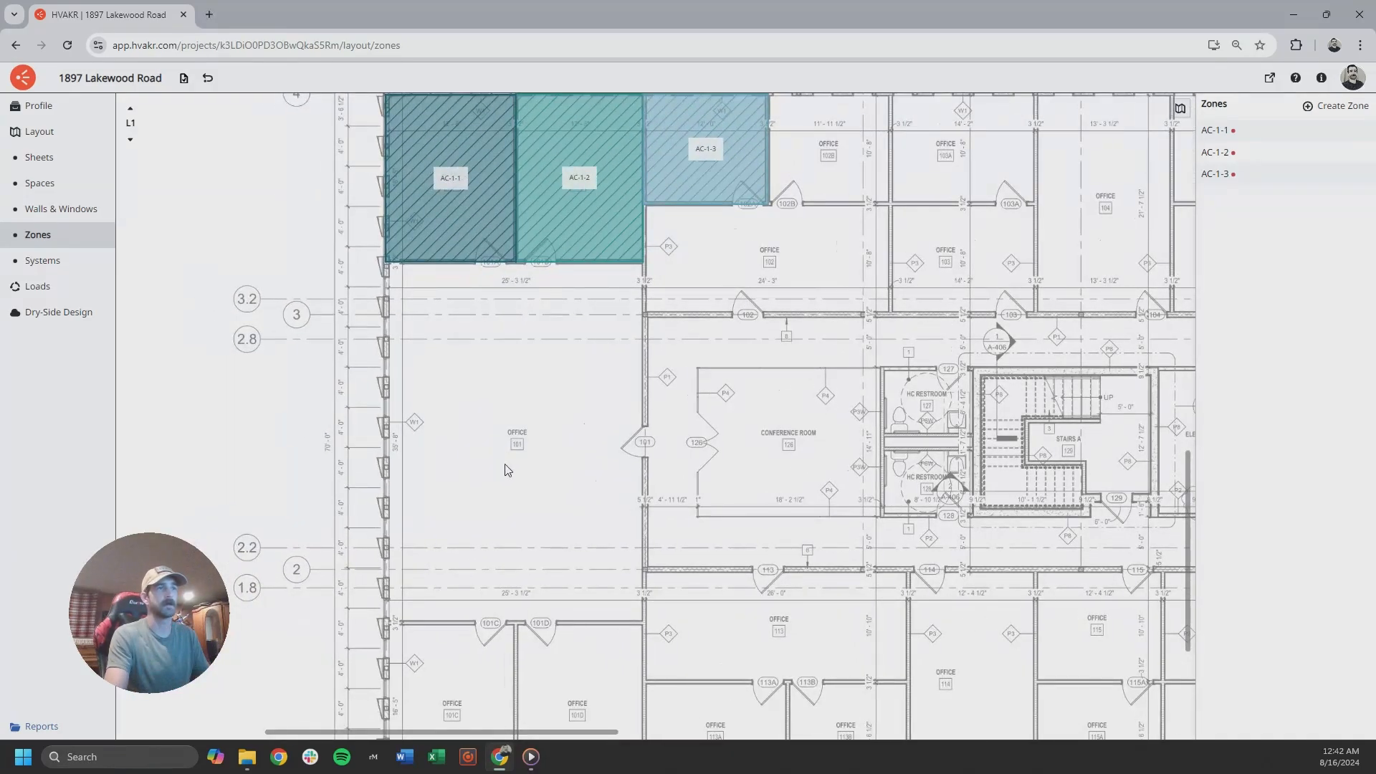
middle_click_drag(730, 370, 524, 449)
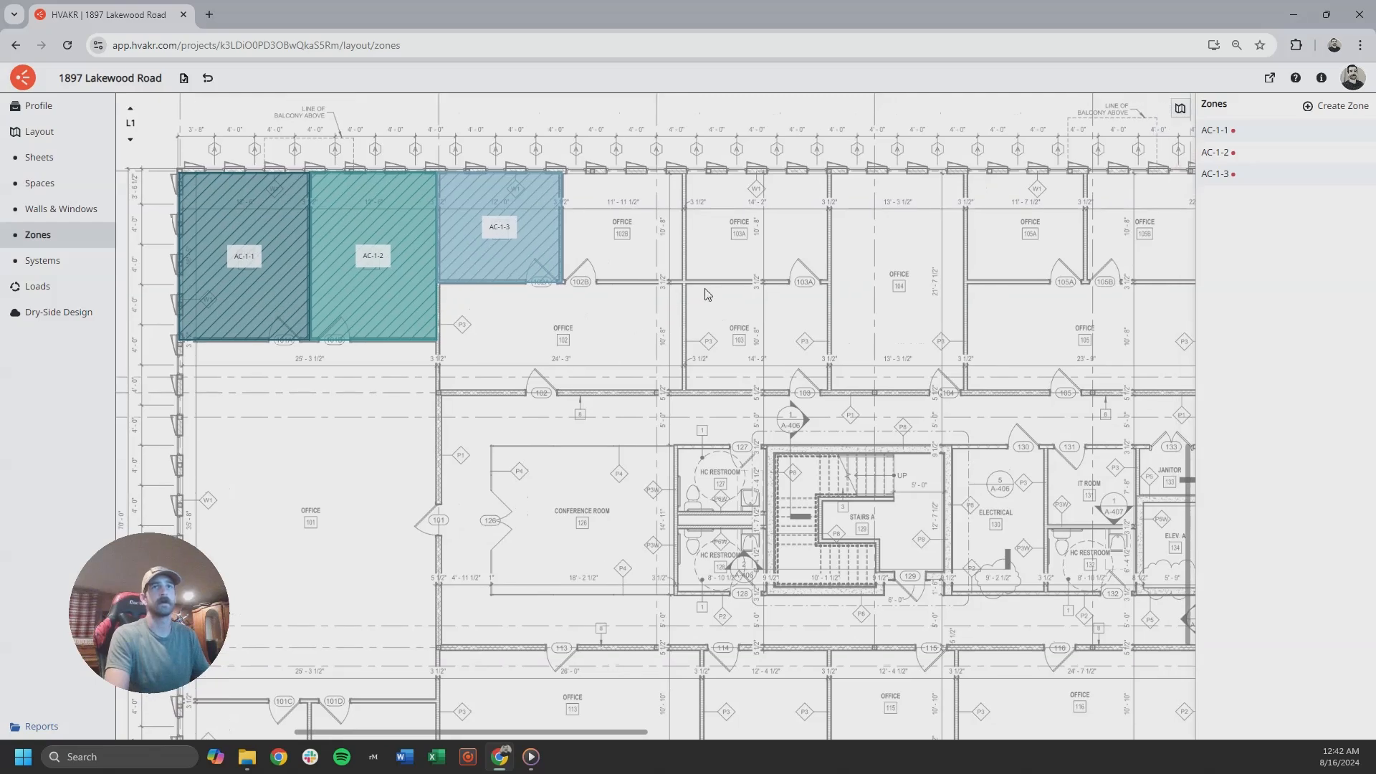
Create a fourth zone named AC-1-4 and give it the light yellow color.
left_click(1313, 106)
left_click(1228, 198)
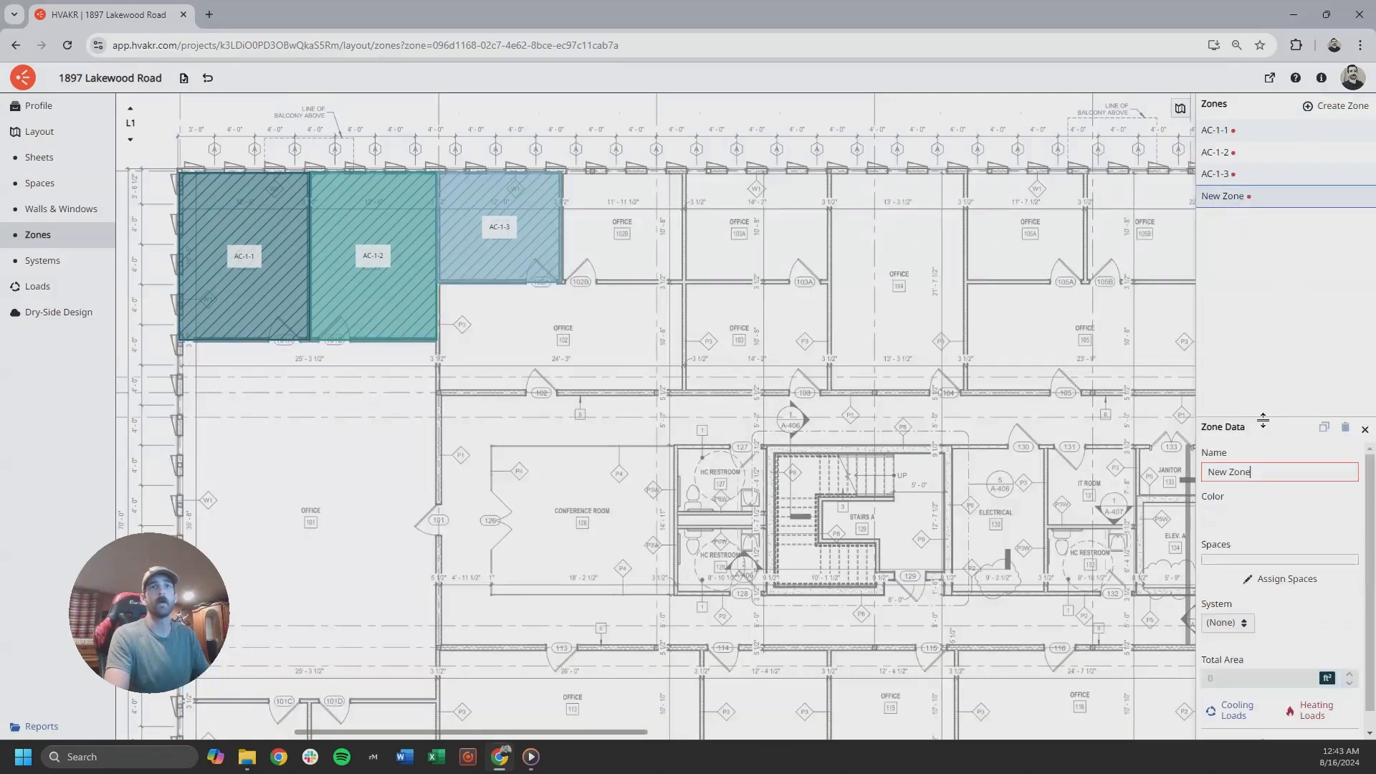
key("ctrl+a")
type("AC-1-4")
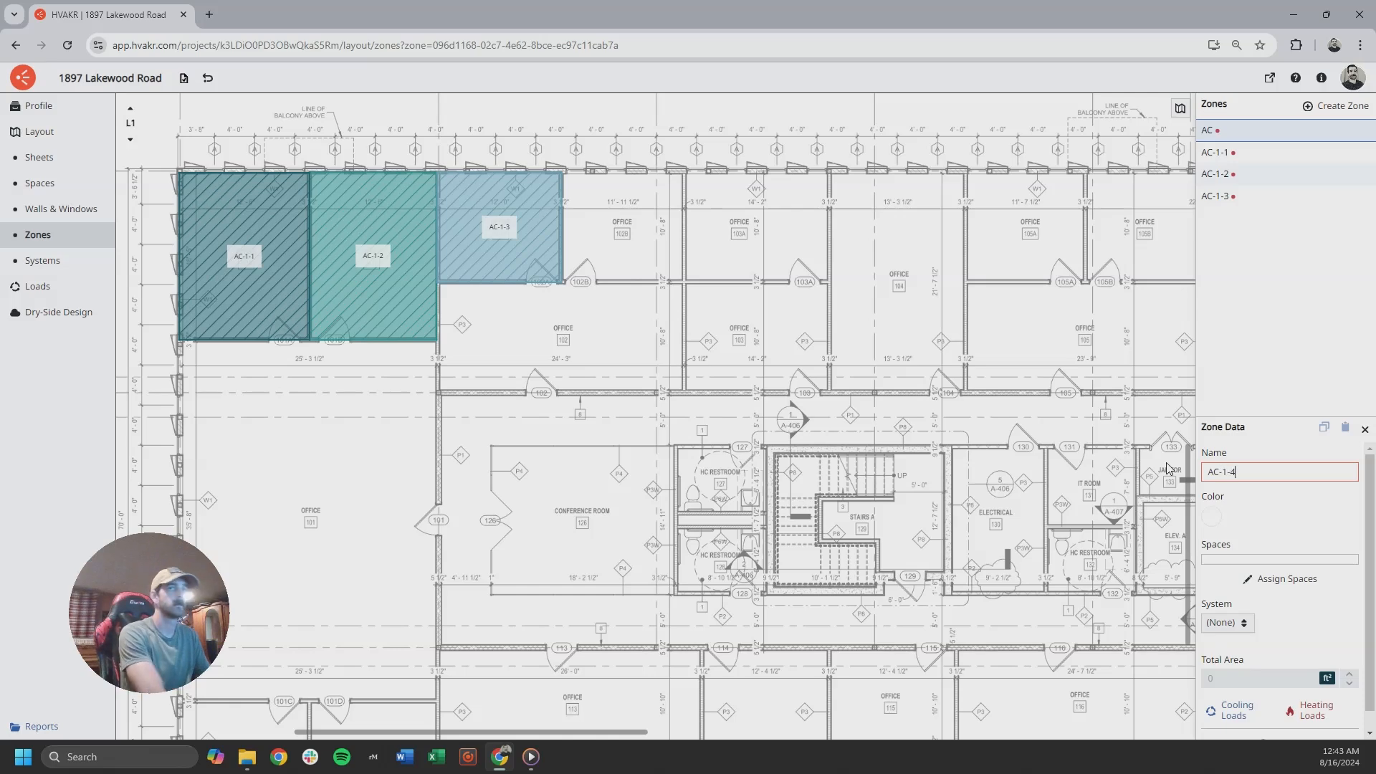
left_click(1212, 516)
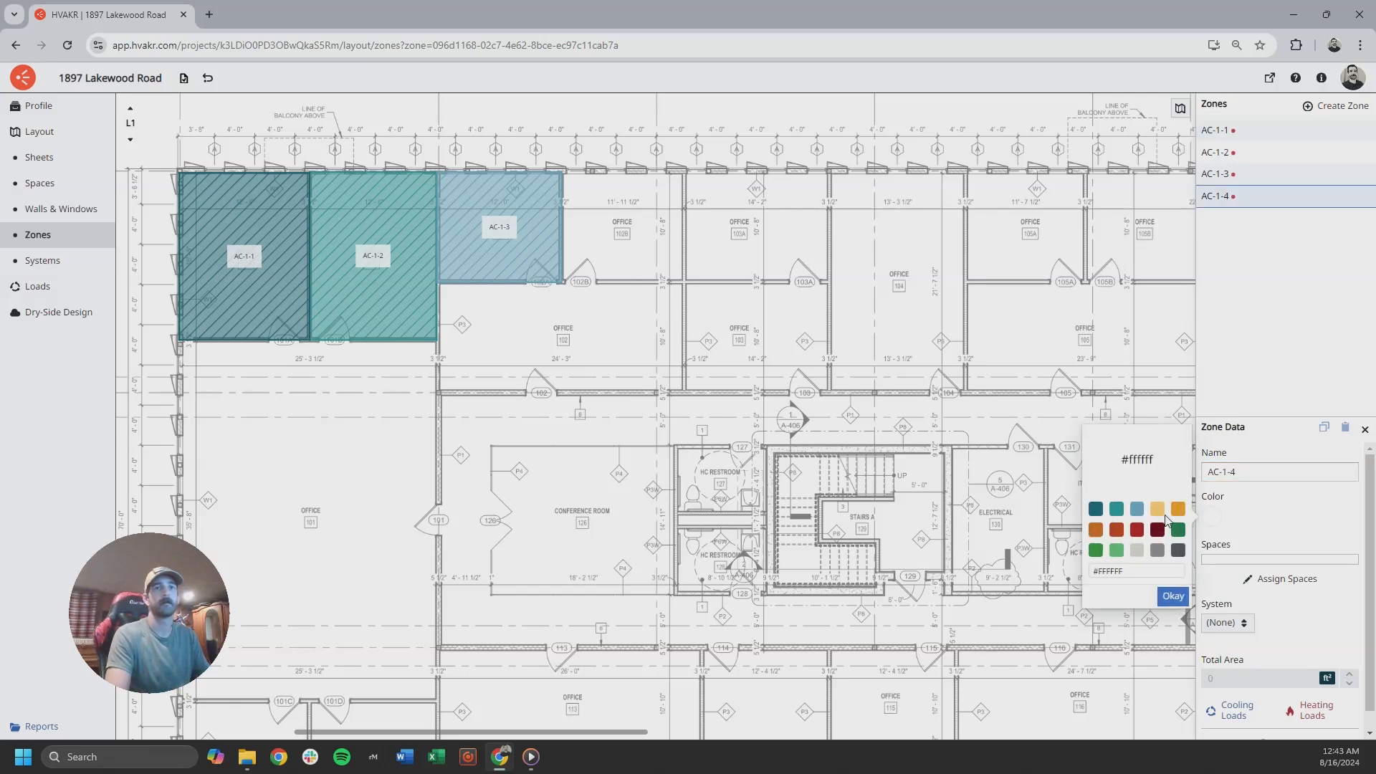
Assign 102B Office and 103A Office to zone AC-1-4.
left_click(1243, 575)
left_click(624, 237)
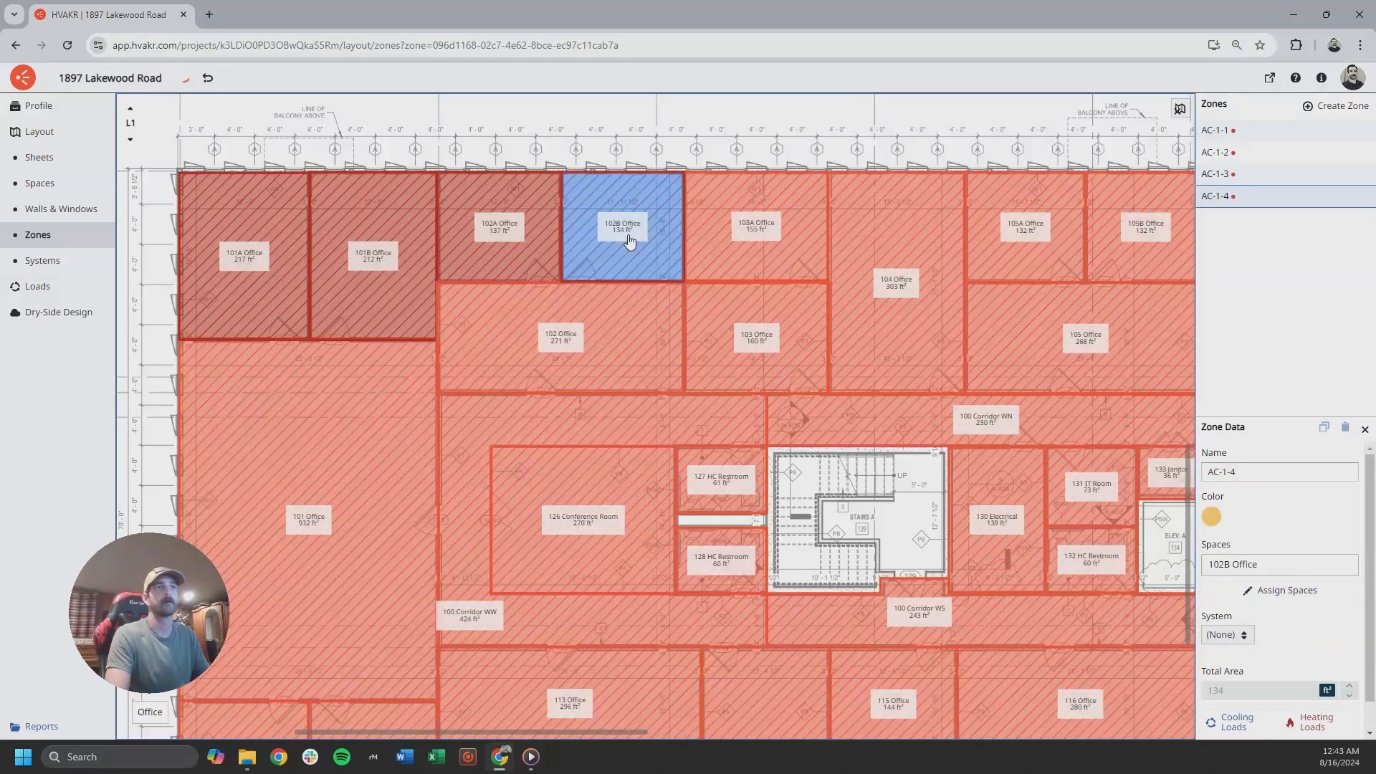
left_click(747, 239)
left_click(811, 141)
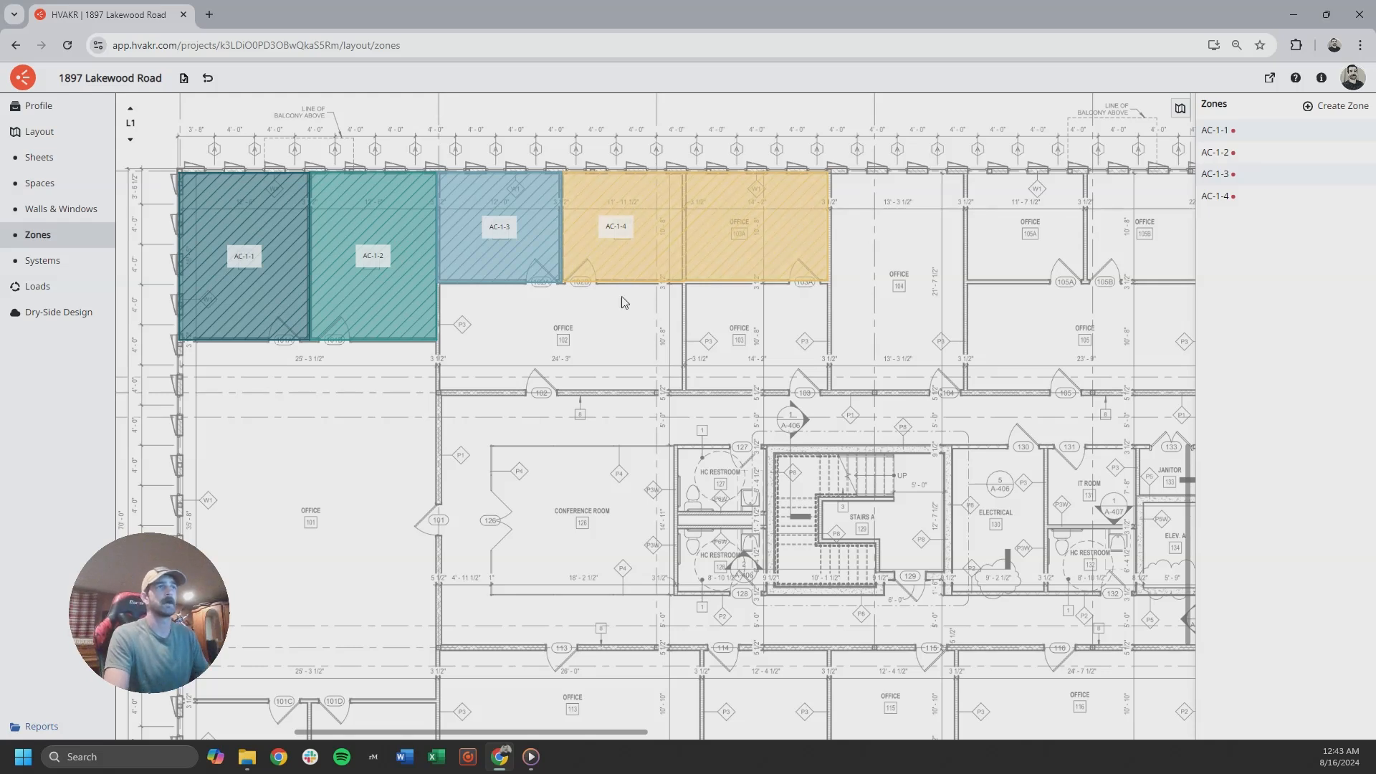
Reassign 102B Office from zone AC-1-4 to zone AC-1-3.
left_click_drag(621, 321, 575, 388)
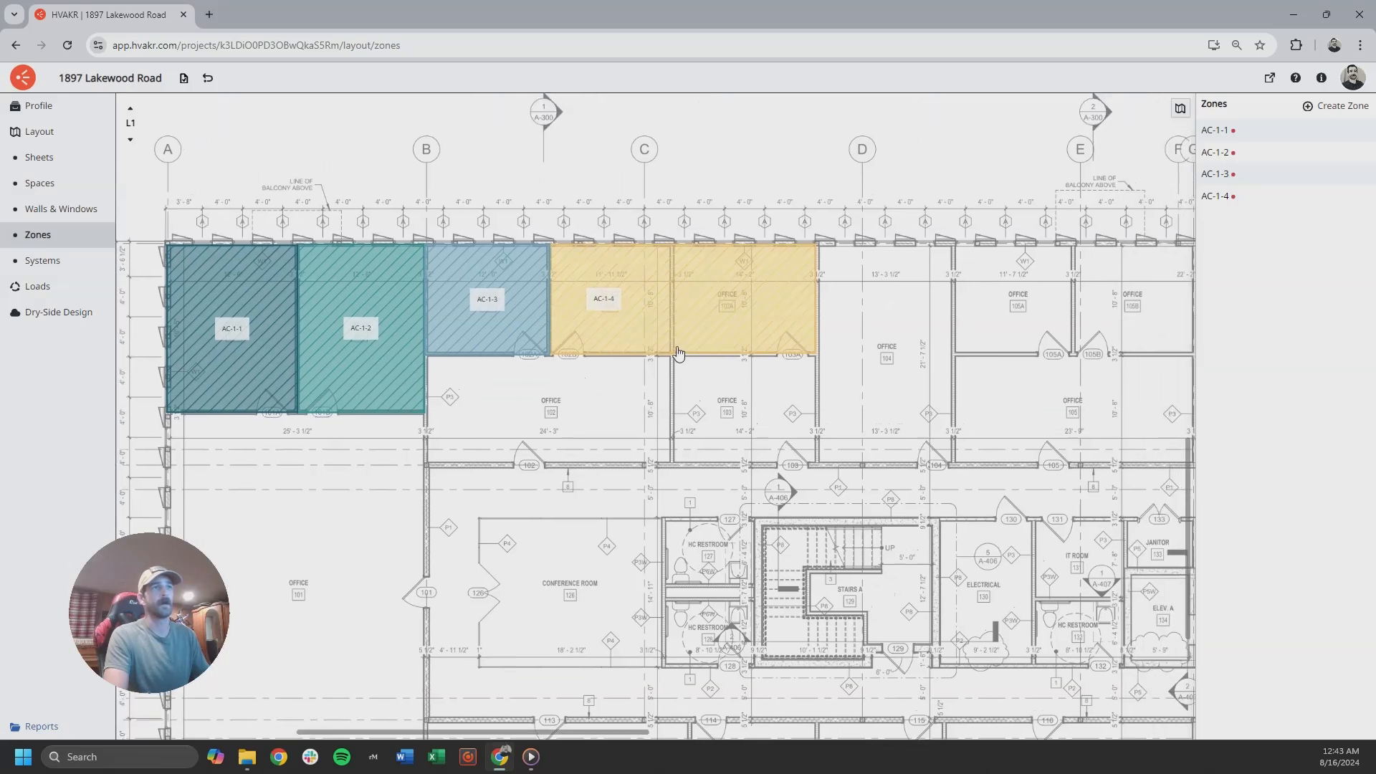
left_click(479, 304)
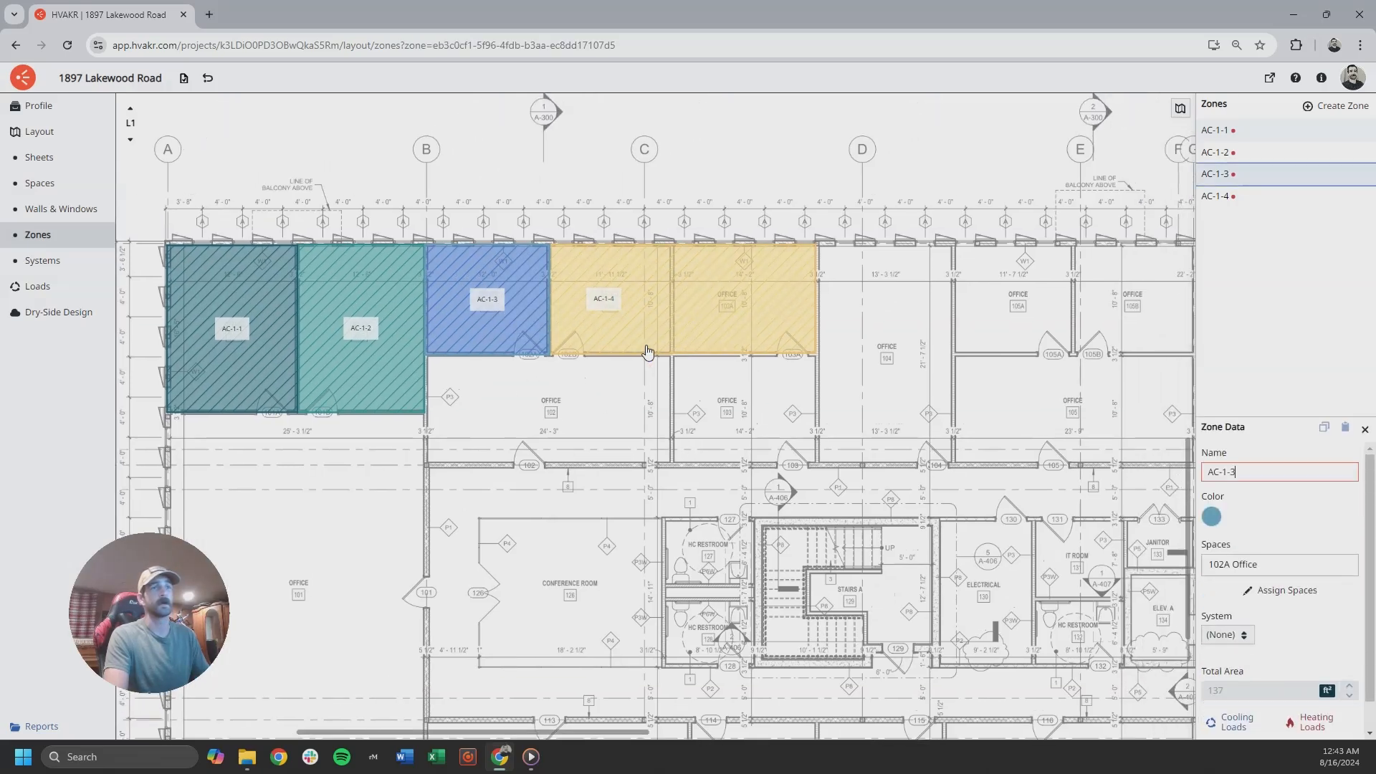
left_click(1287, 590)
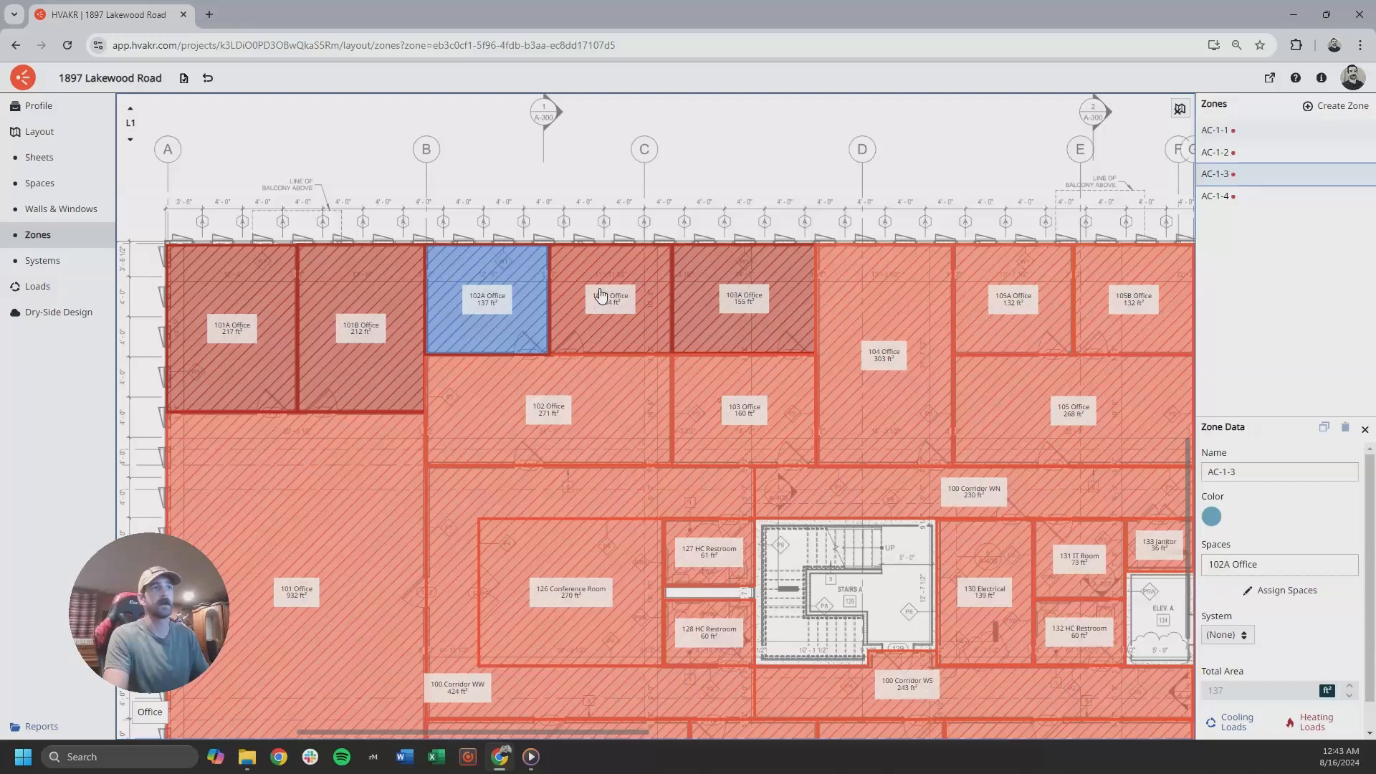
left_click(609, 319)
left_click(621, 188)
Remove 102B Office from zone AC-1-3.
left_click(554, 314)
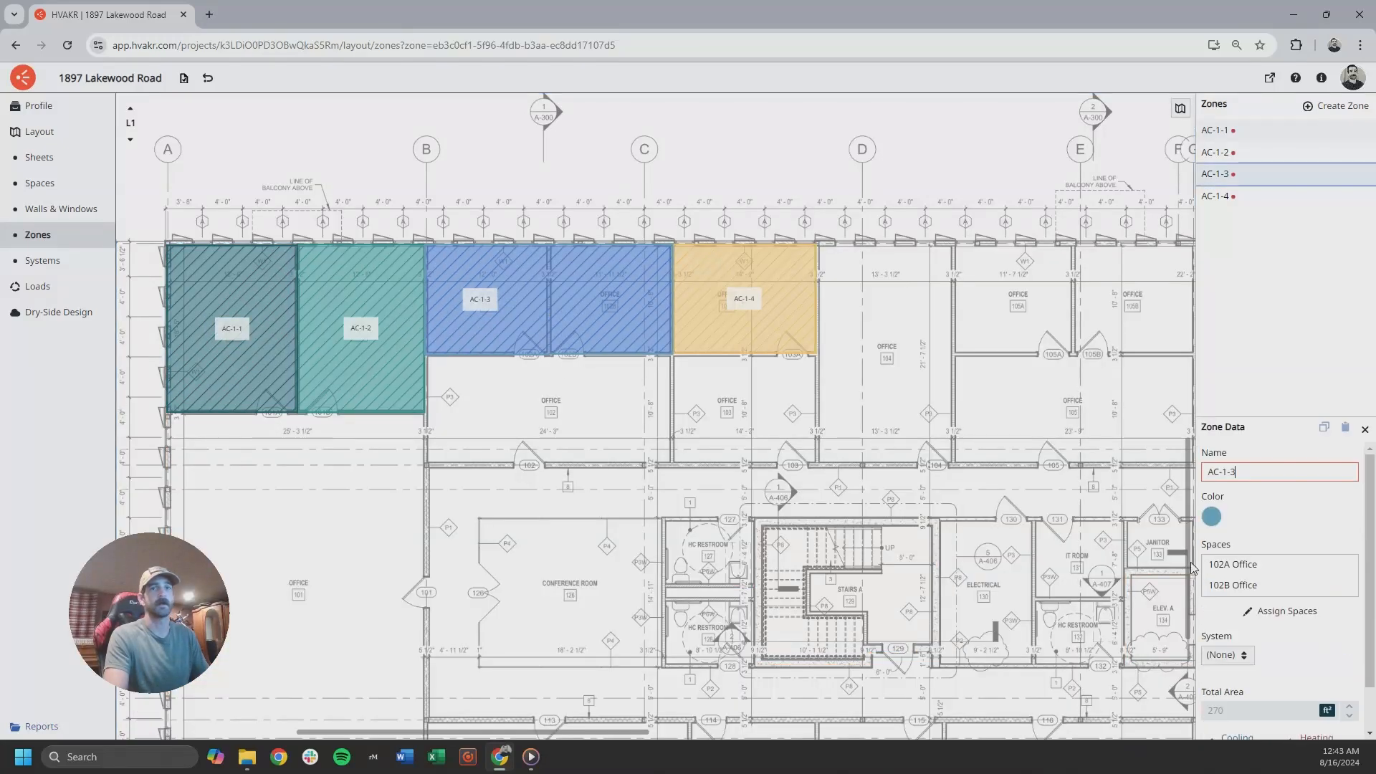
left_click(1269, 611)
left_click(601, 302)
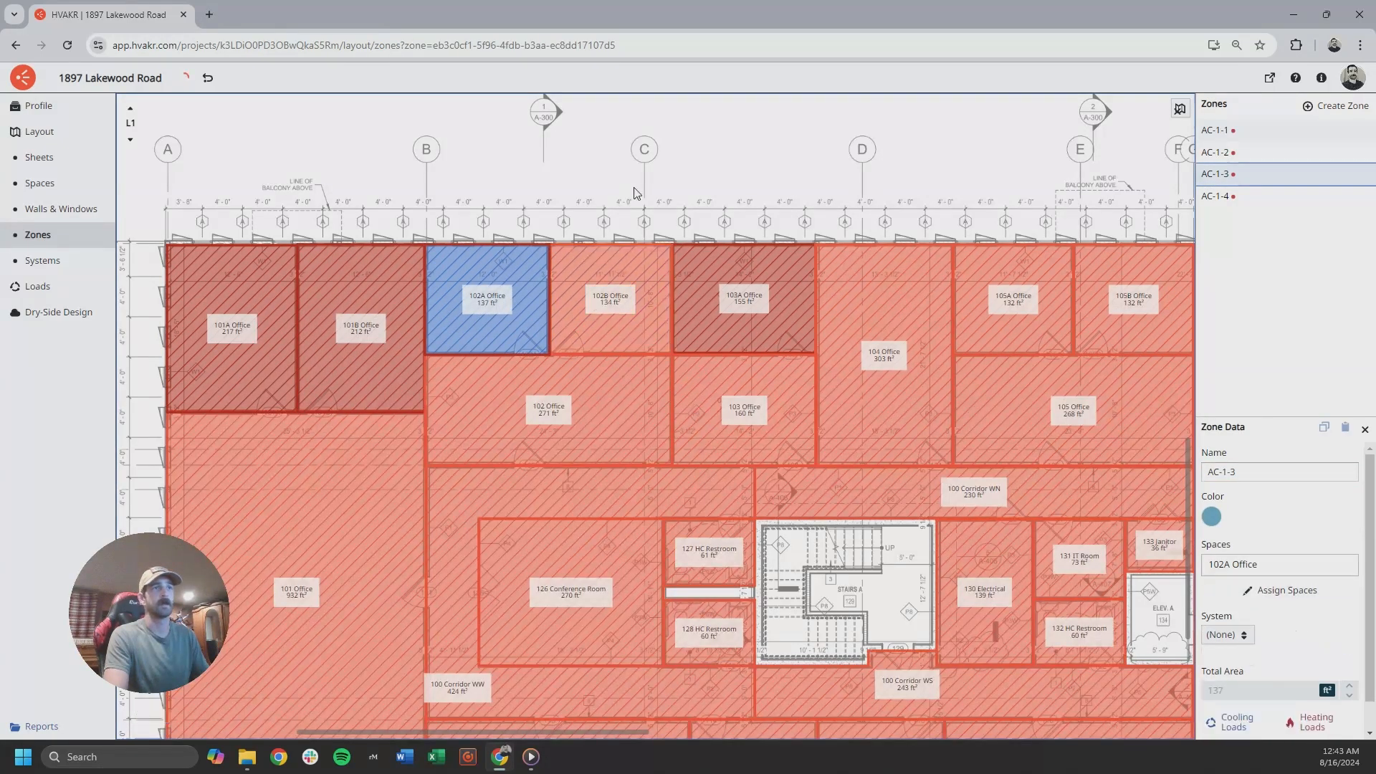
left_click(635, 191)
Add 102B Office back to zone AC-1-4 alongside 103A Office.
left_click(728, 330)
left_click(1284, 590)
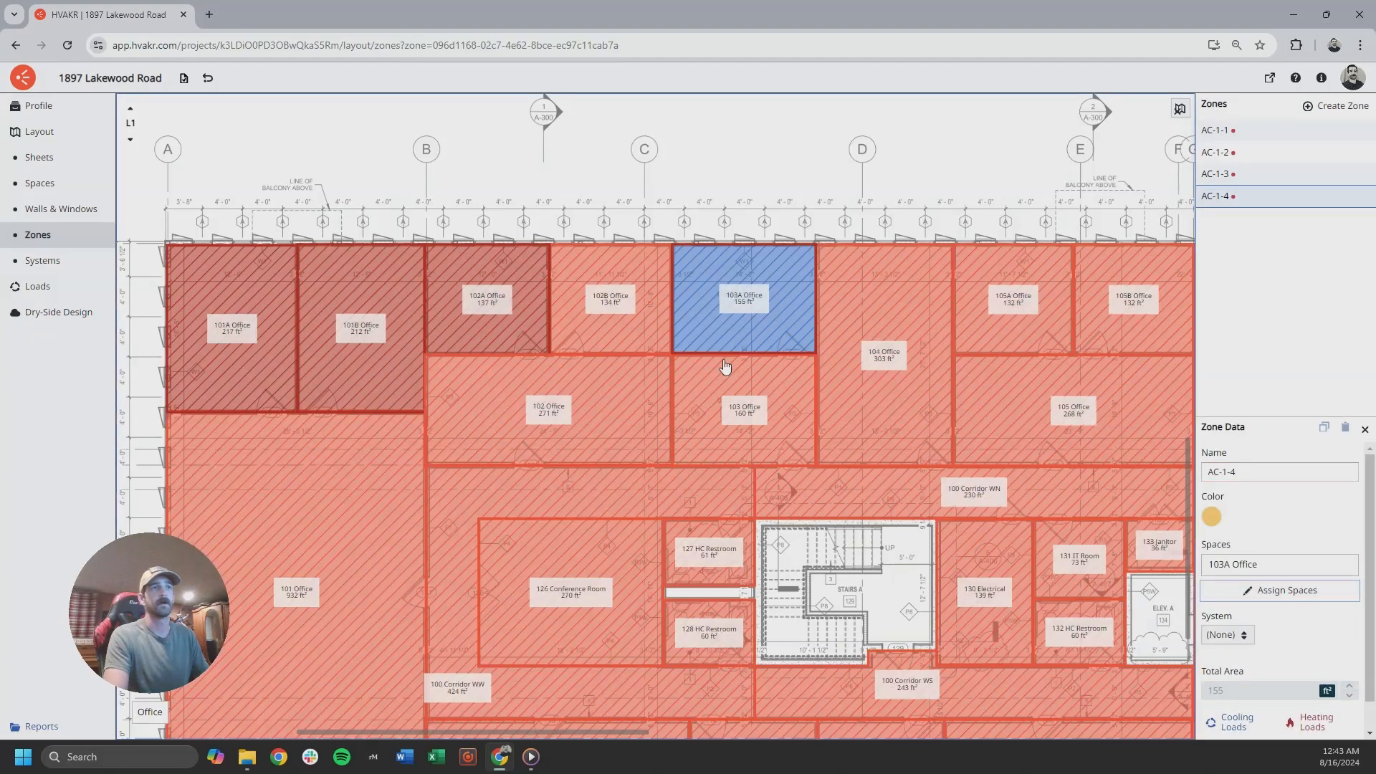
left_click(636, 314)
left_click(742, 534)
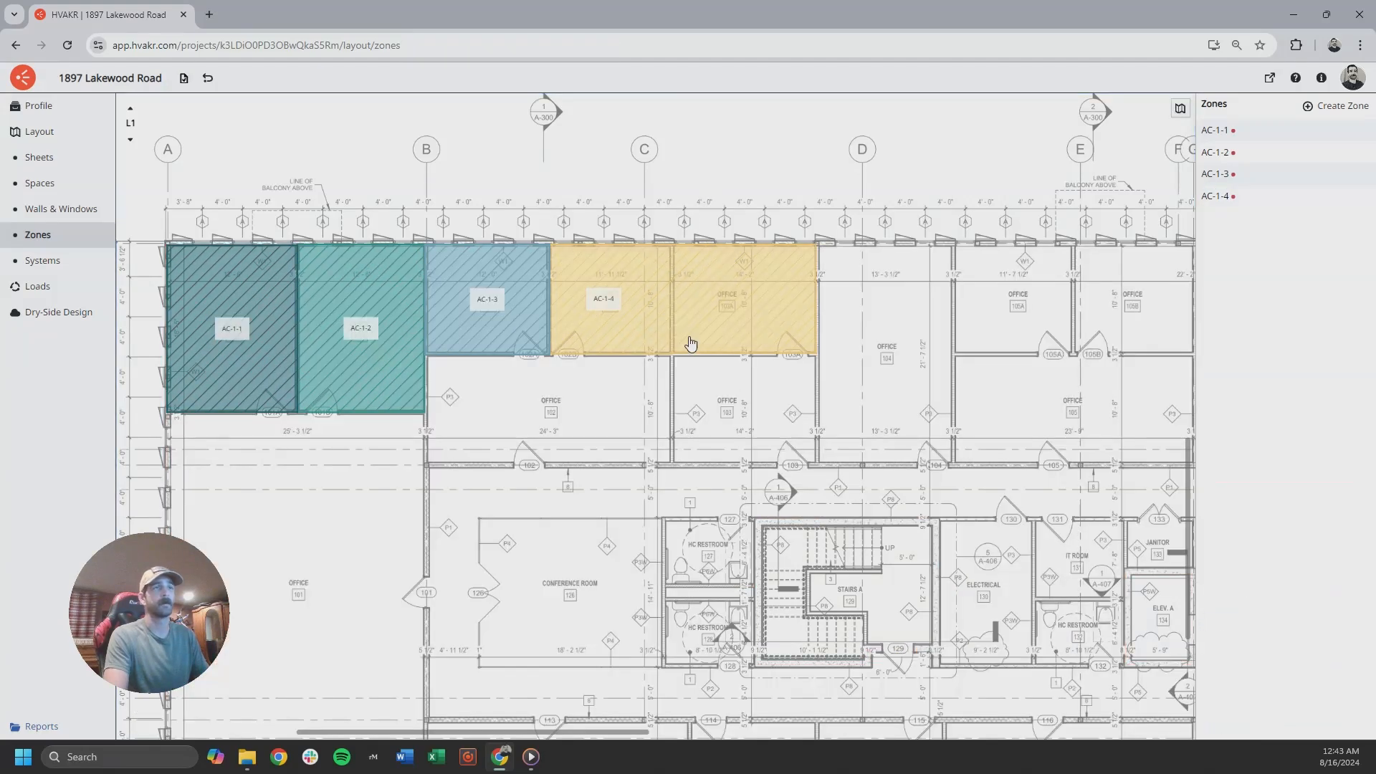
Delete zone AC-1-4 from the zone list.
left_click(655, 316)
scroll(1301, 679, "down", 2)
left_click(1291, 726)
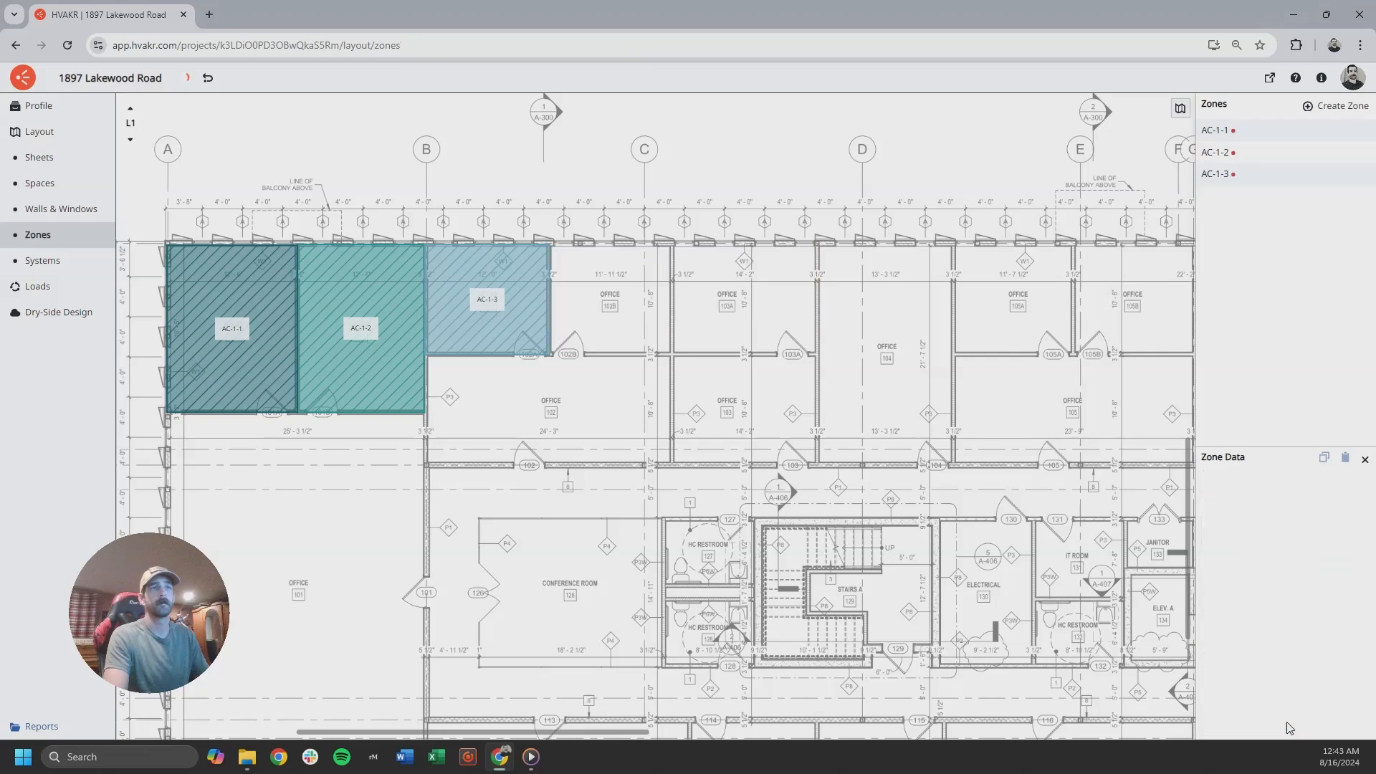
Examine the colour-coded zone layouts on floors L1, L2 and L3, including the areas around the stairs and mechanical rooms.
scroll(647, 437, "down", 5)
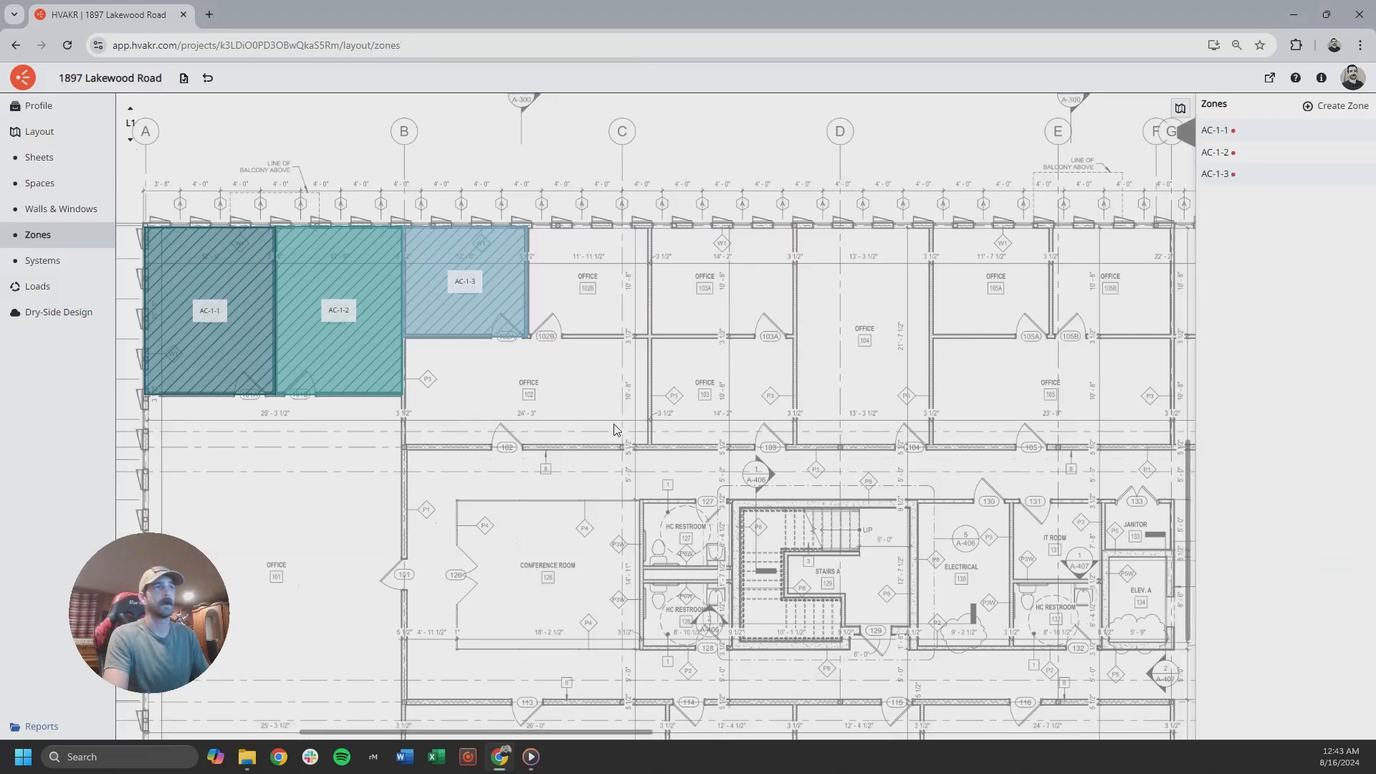
middle_click_drag(640, 449, 597, 396)
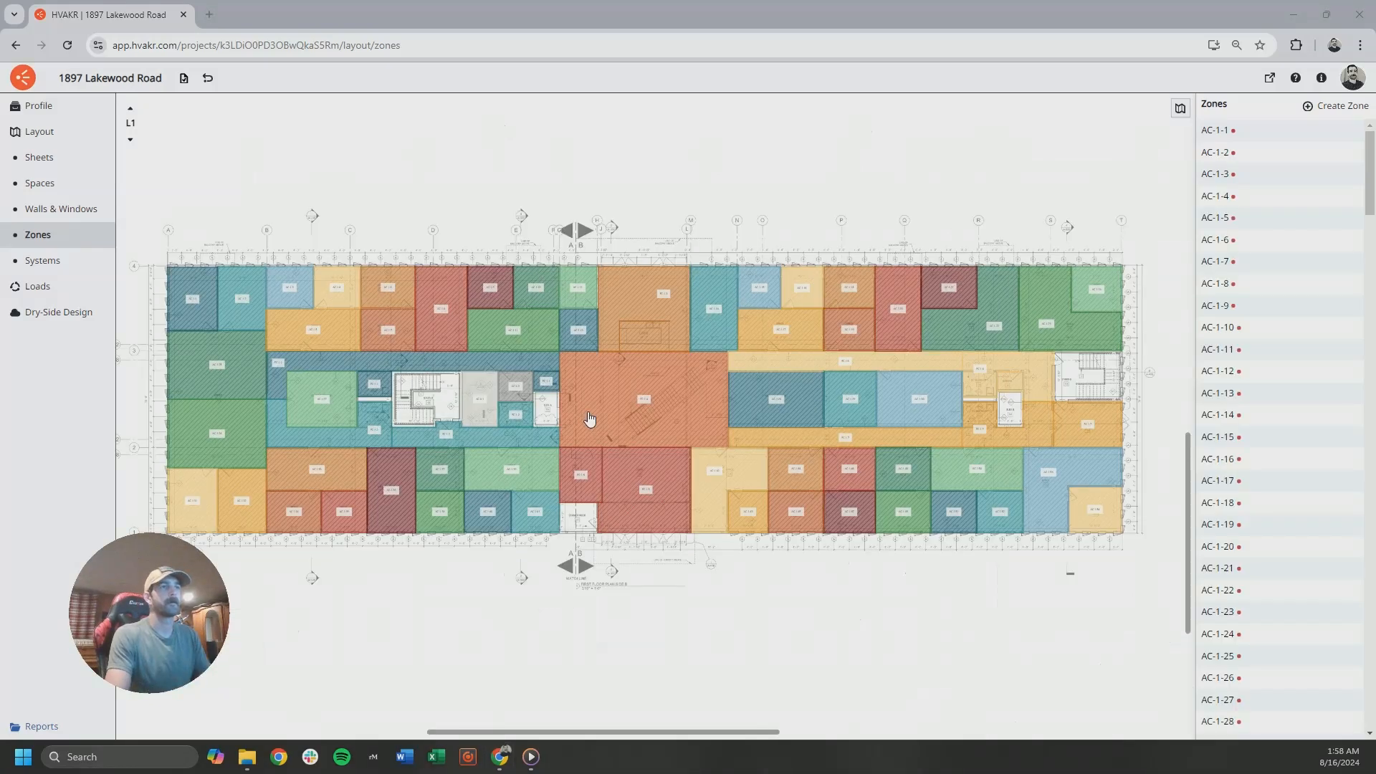
mouse_move(646, 416)
middle_mouse_down()
mouse_move(711, 420)
mouse_move(650, 416)
middle_mouse_up()
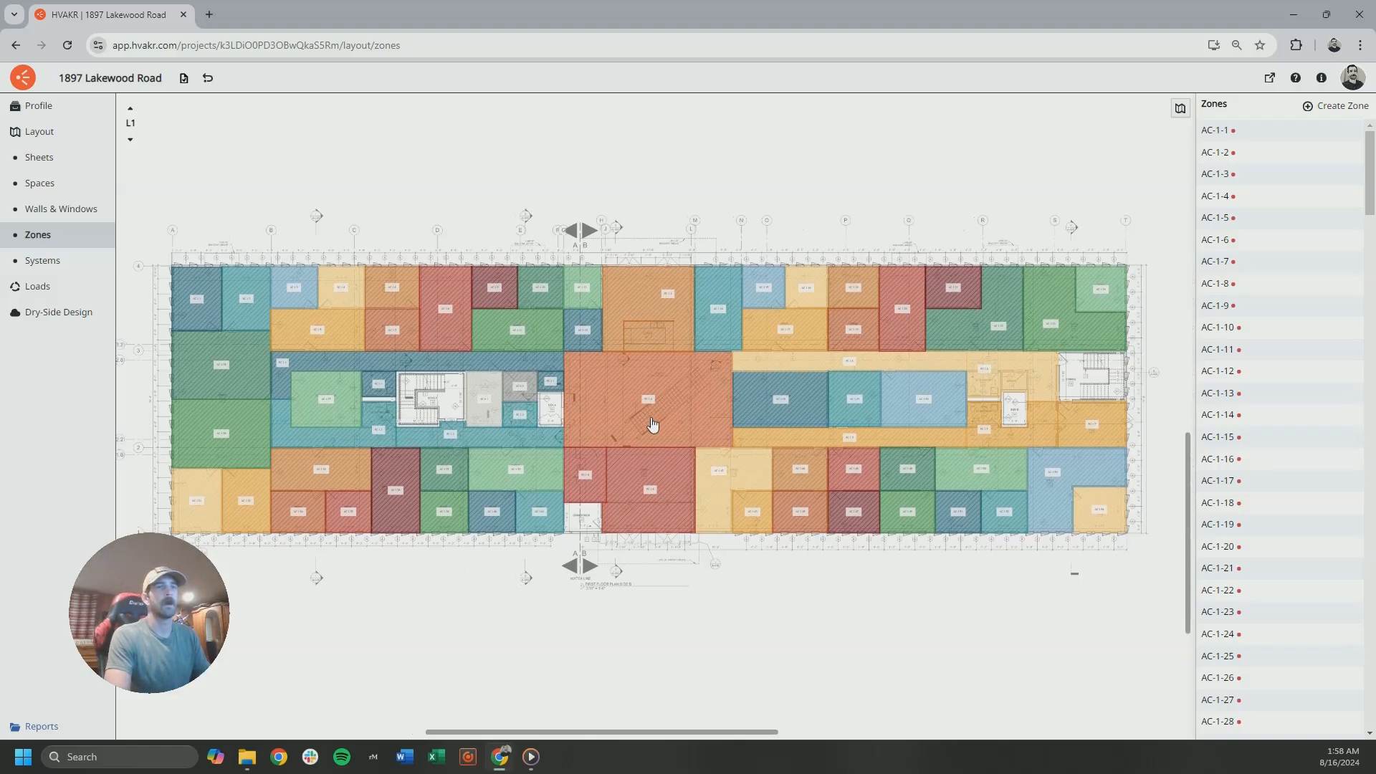
left_click(129, 108)
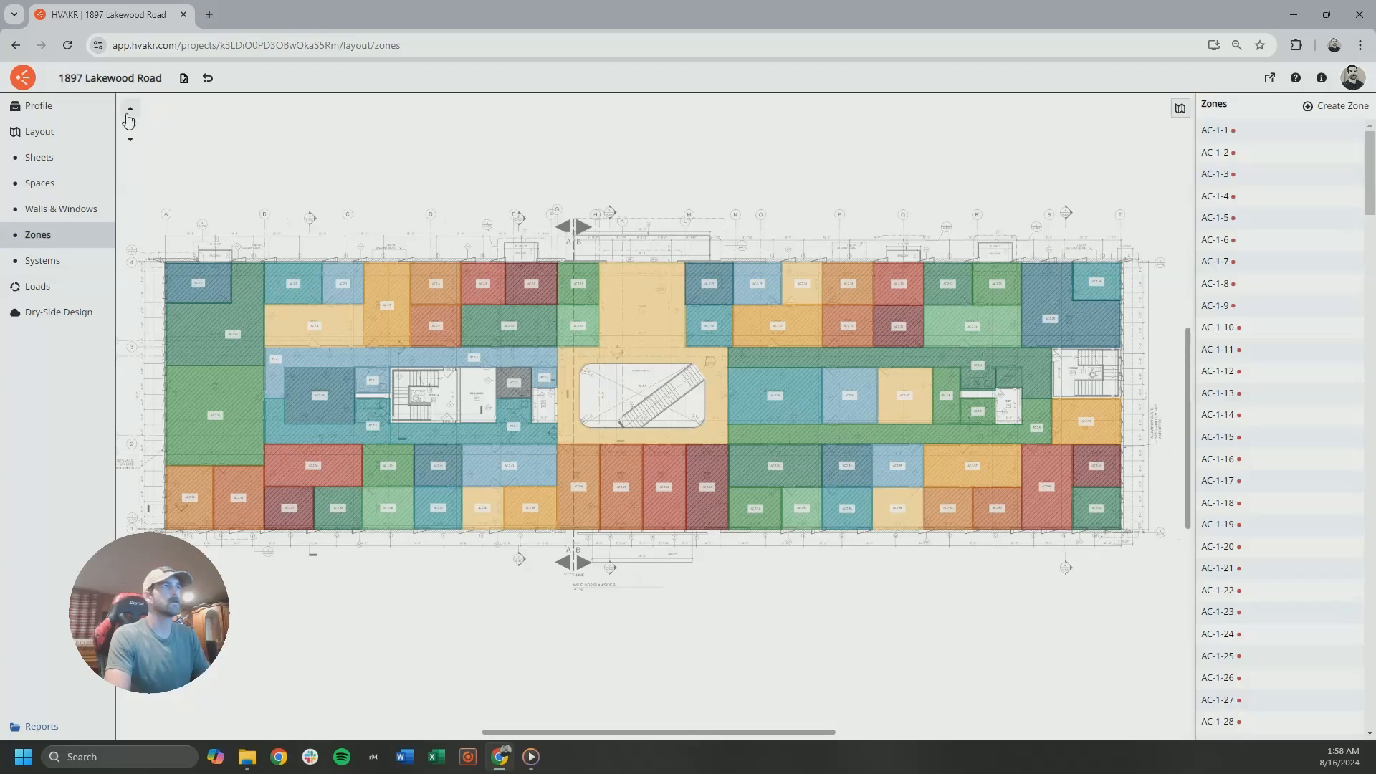
left_click(129, 109)
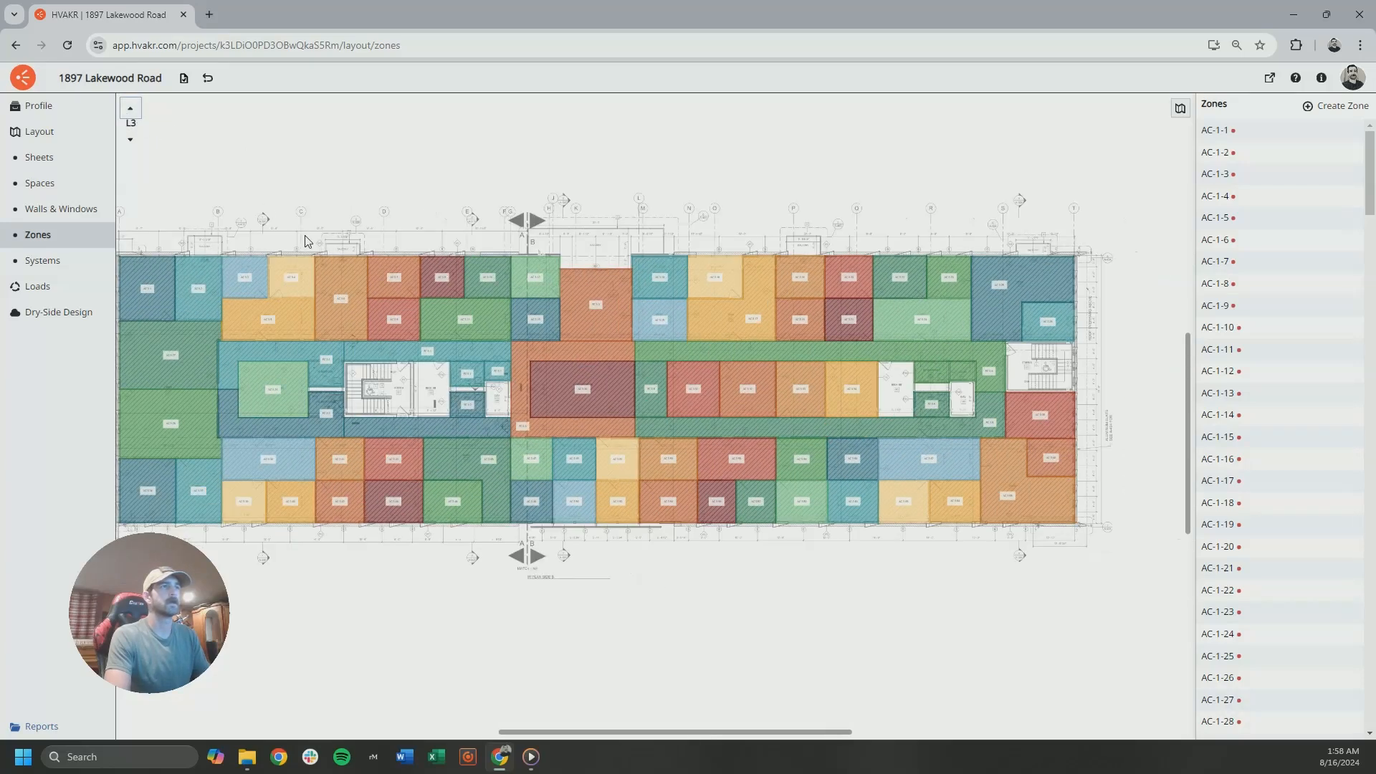
scroll(246, 308, "up", 5)
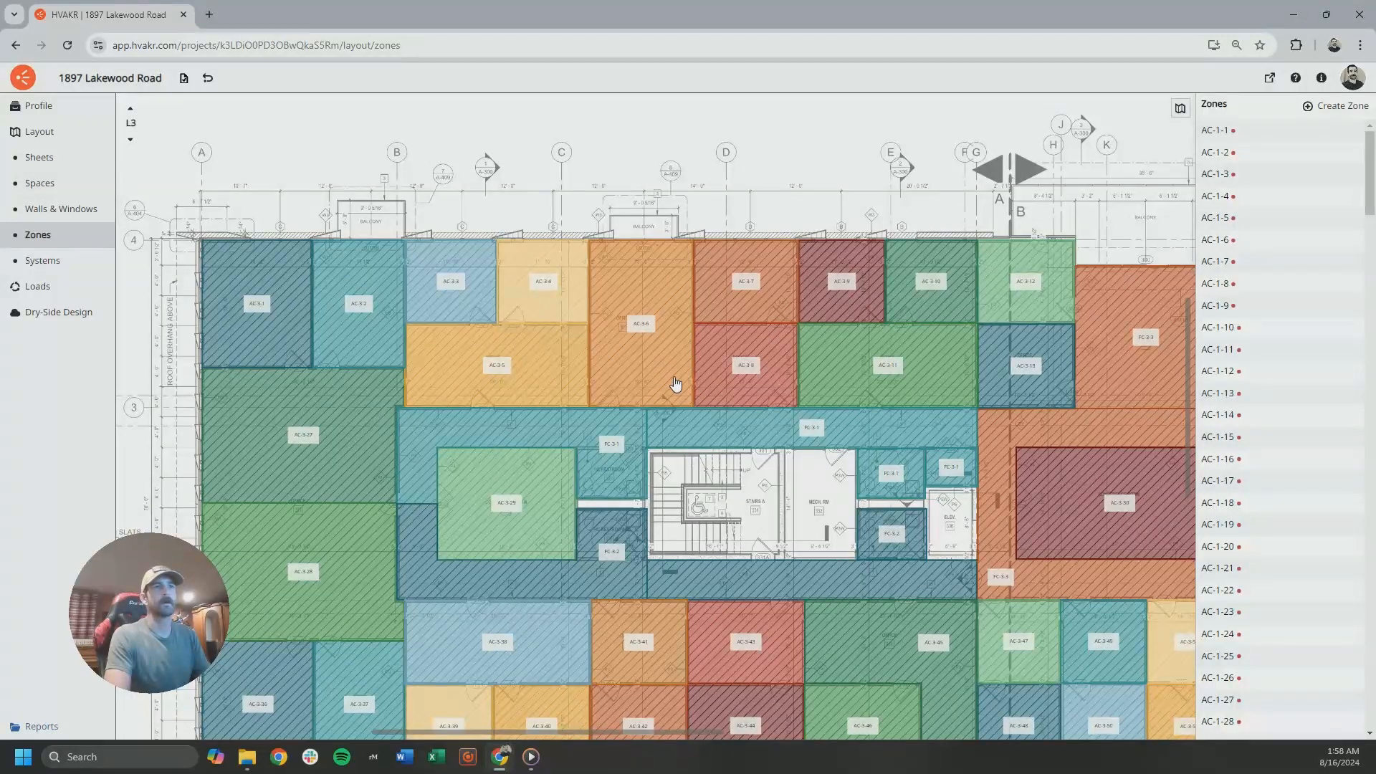
middle_click_drag(676, 470, 471, 398)
scroll(743, 406, "down", 1)
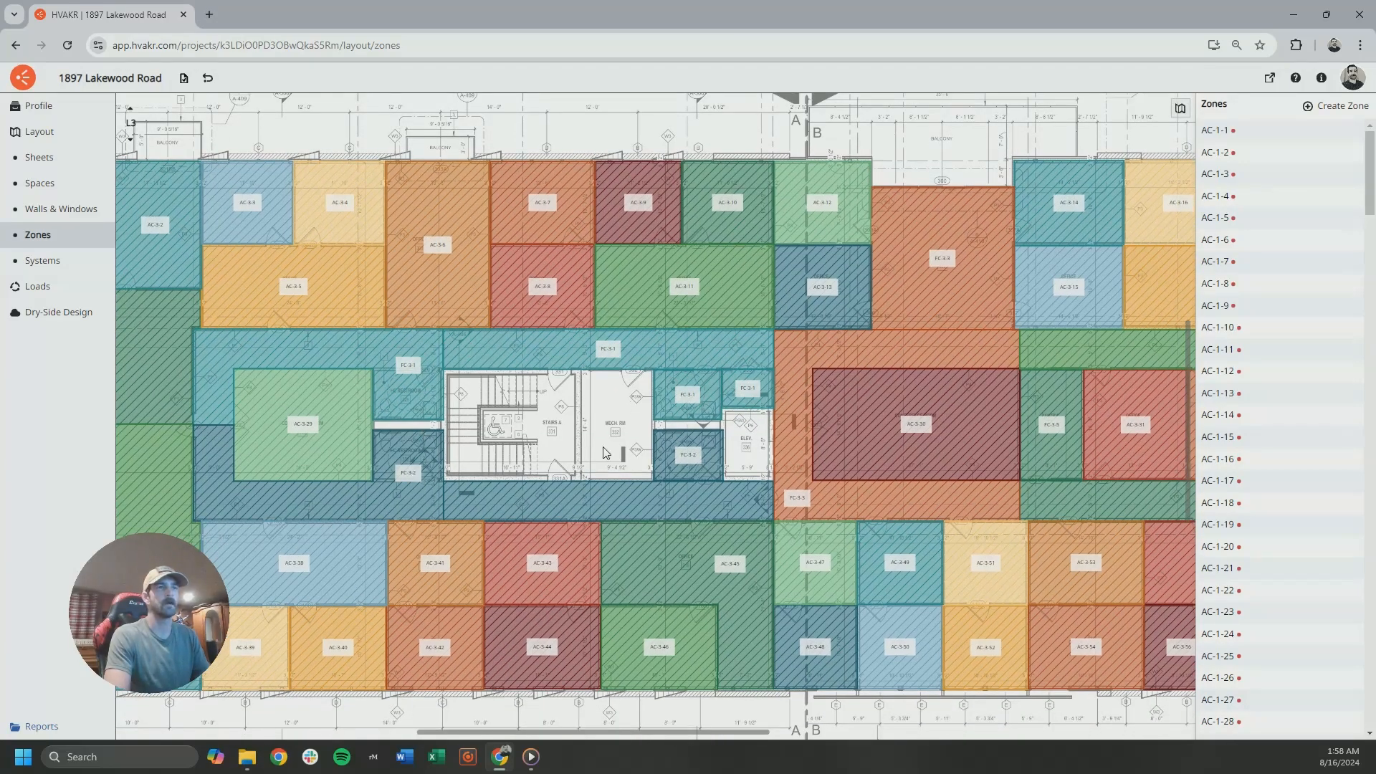
scroll(584, 430, "down", 1)
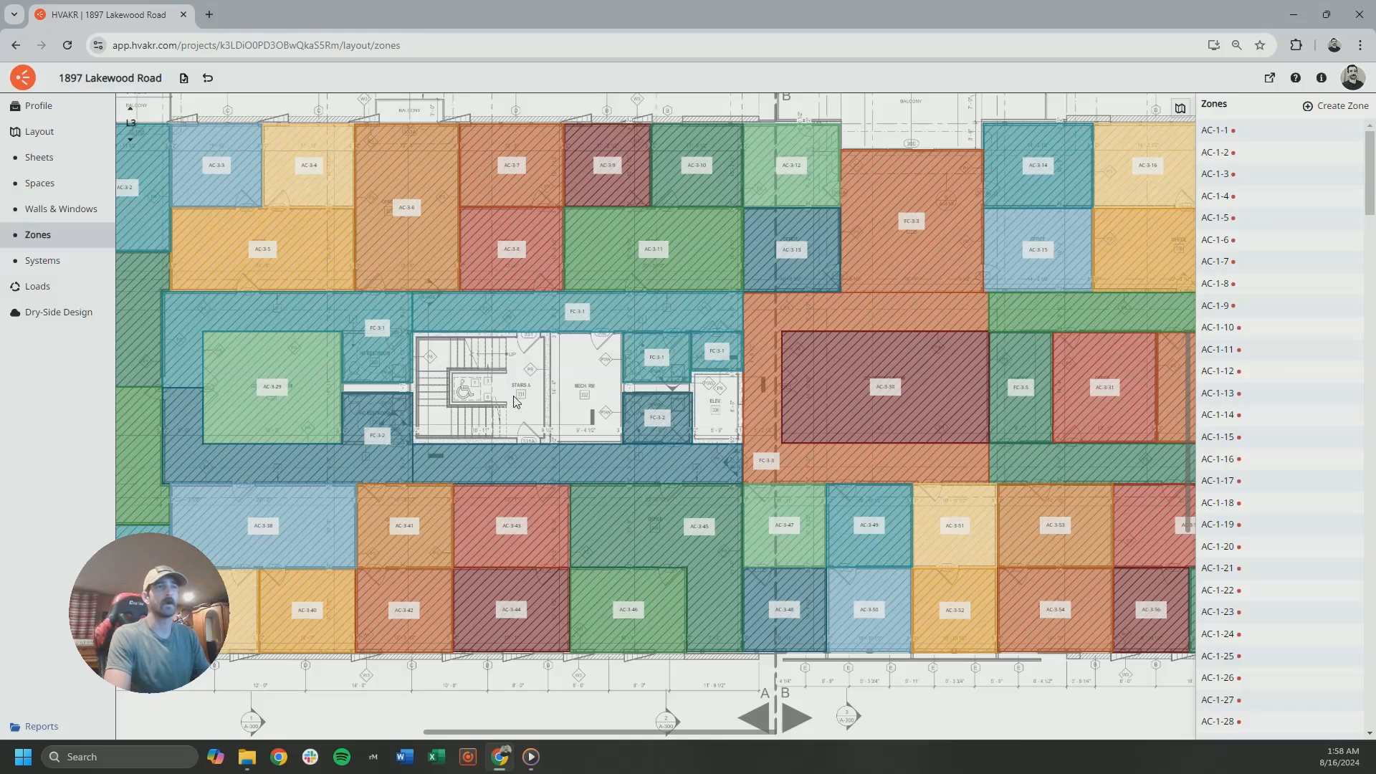
left_click_drag(715, 405, 676, 396)
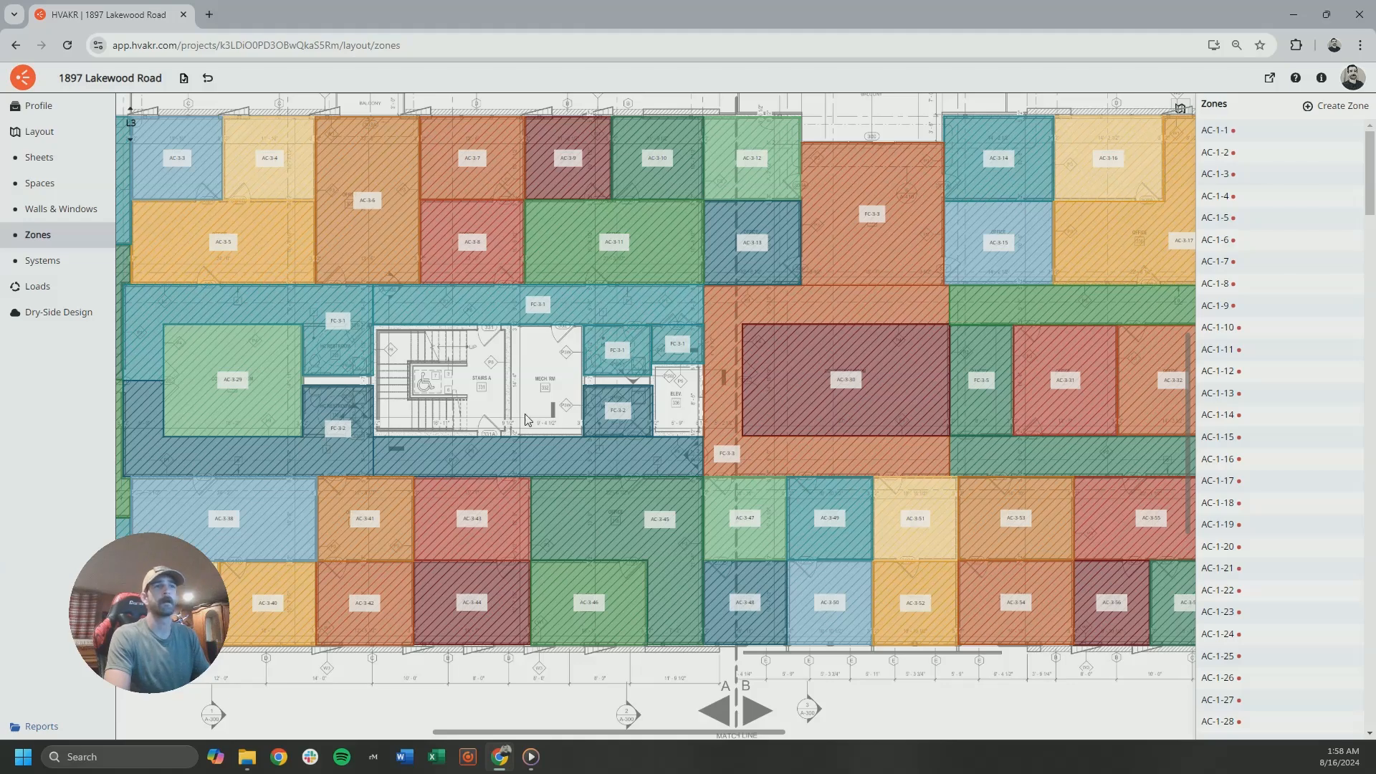
scroll(509, 391, "down", 3)
left_click_drag(755, 399, 513, 399)
left_click_drag(669, 398, 687, 399)
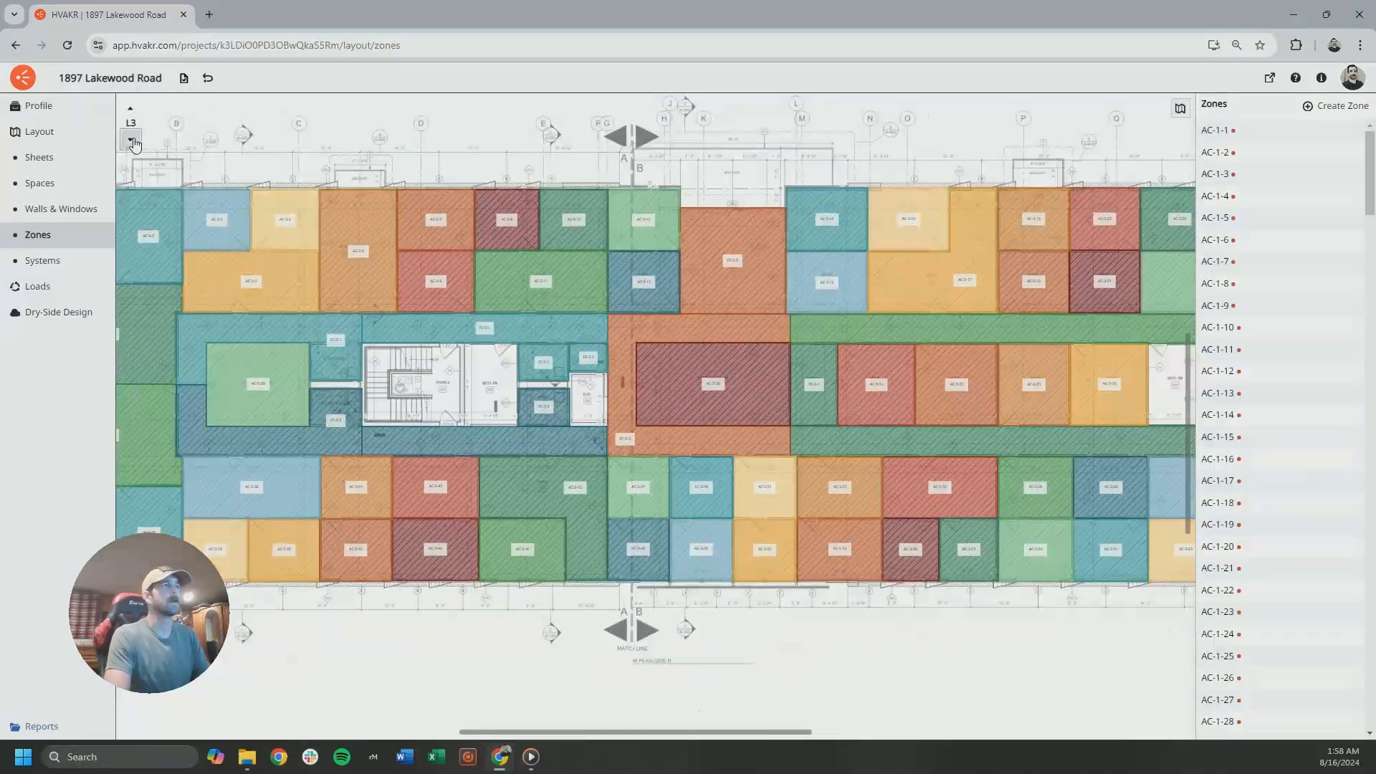
Inspect zones AC-X-1 and AC-X-2 on floor L1 and the IT Room zone AC-X-3 on floor L2.
left_click(130, 139)
left_click(131, 140)
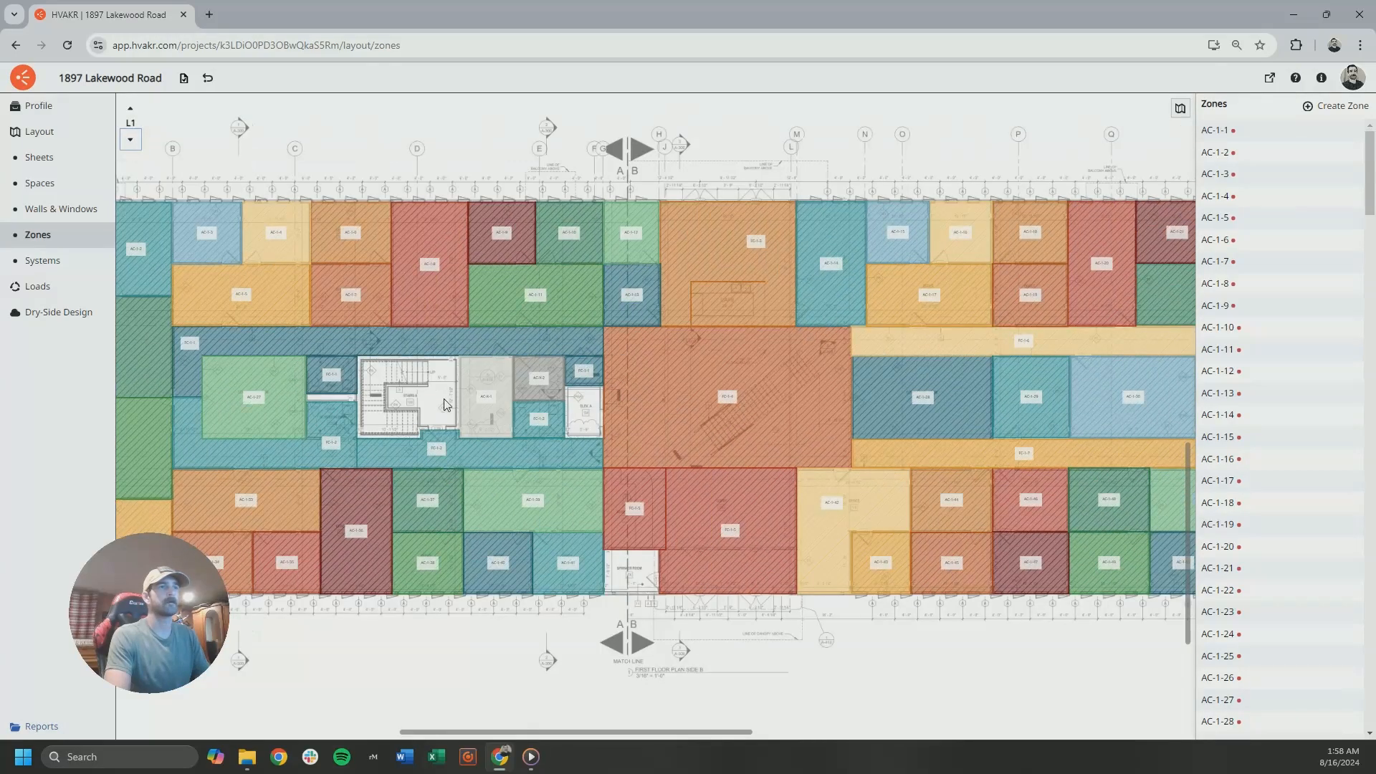
scroll(527, 400, "up", 5)
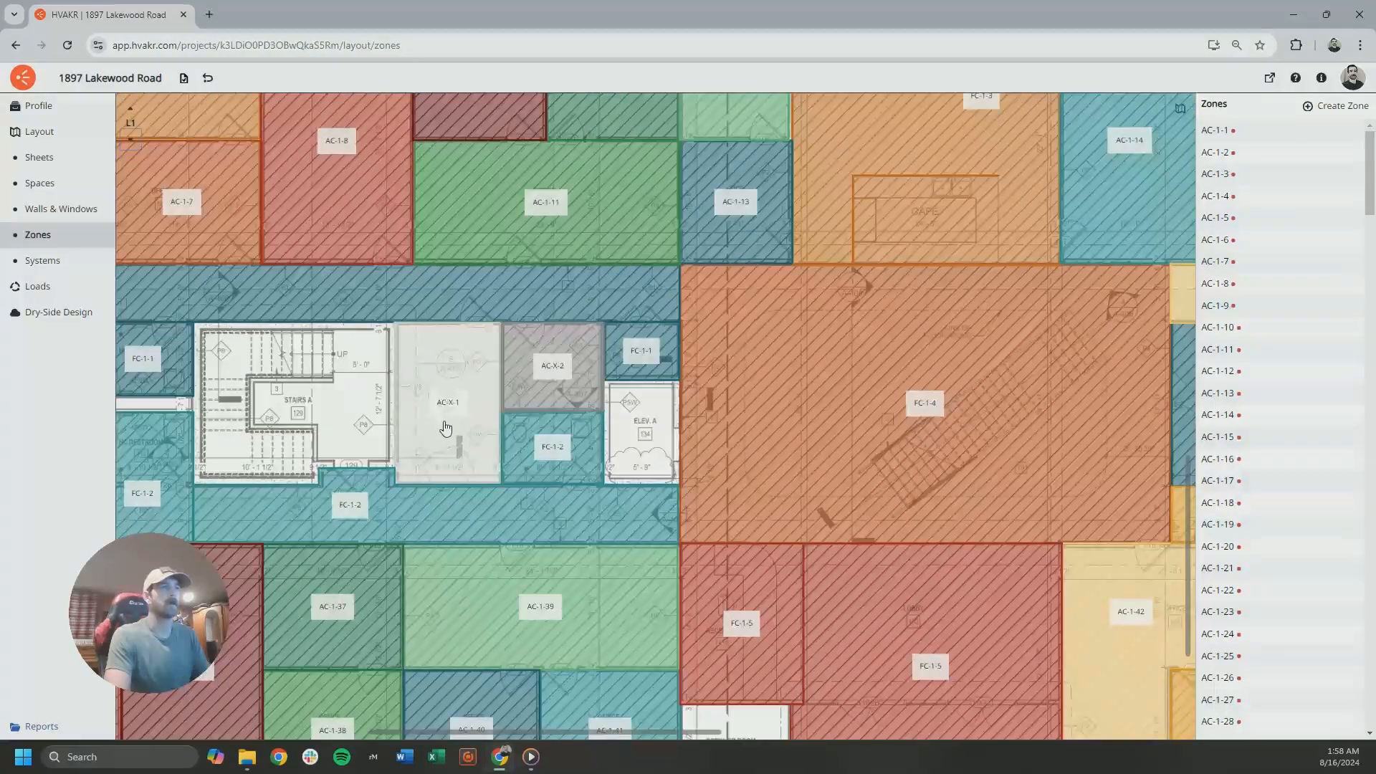
left_click(130, 108)
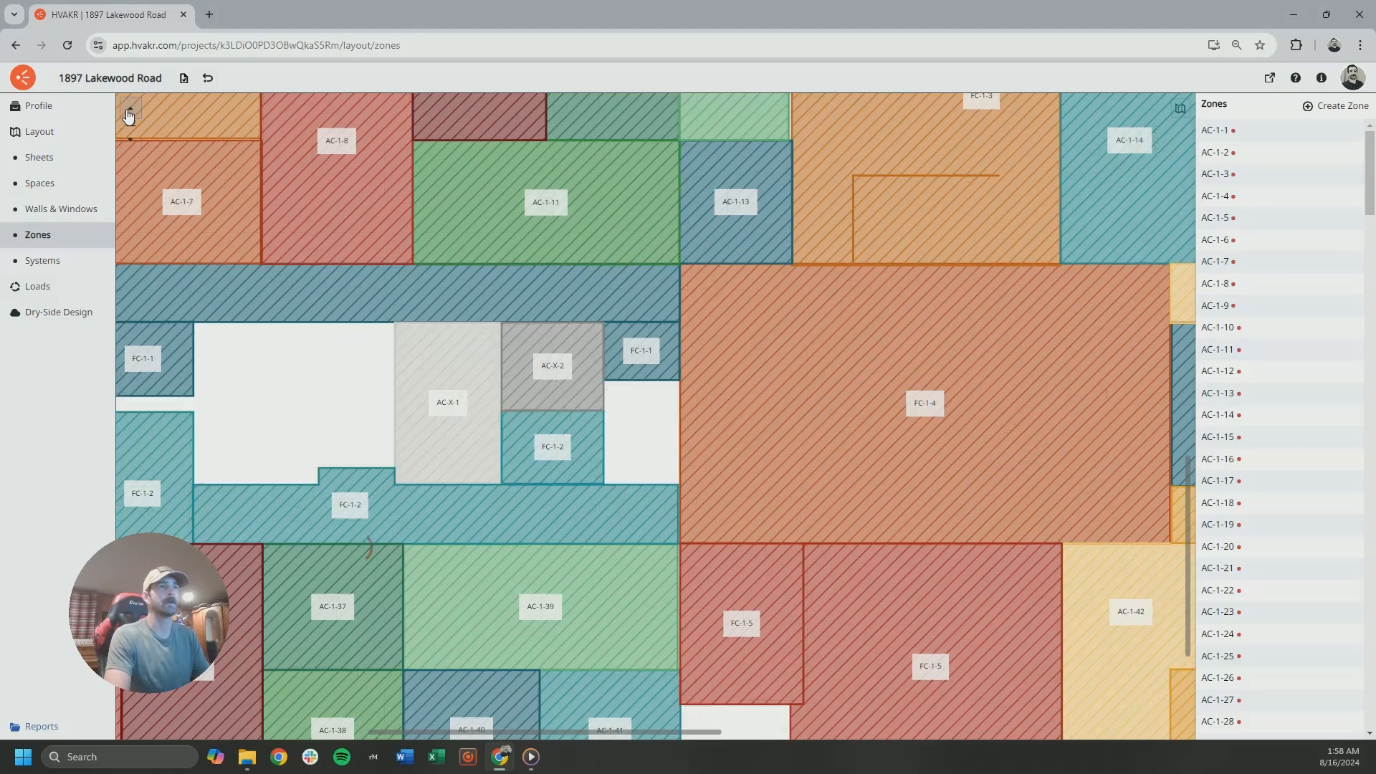
left_click(677, 369)
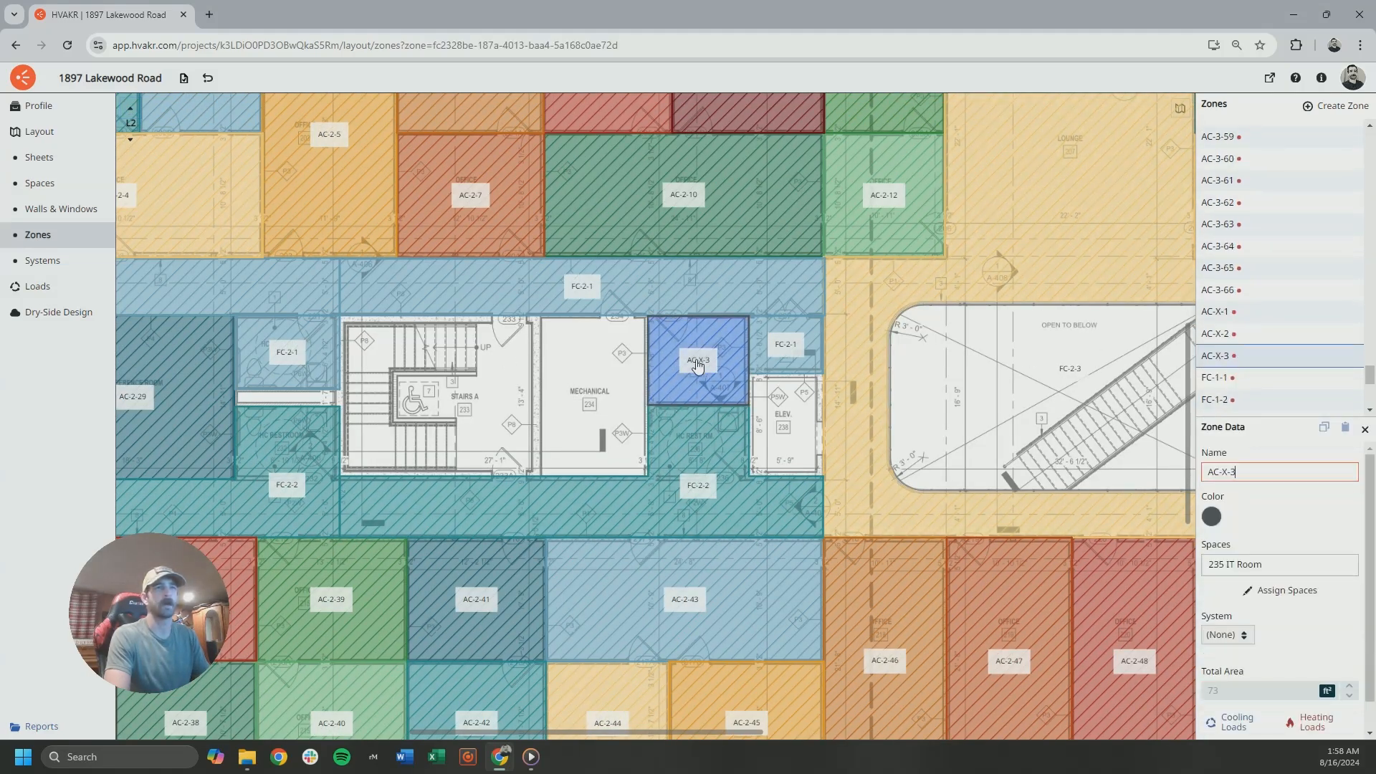
left_click(565, 388)
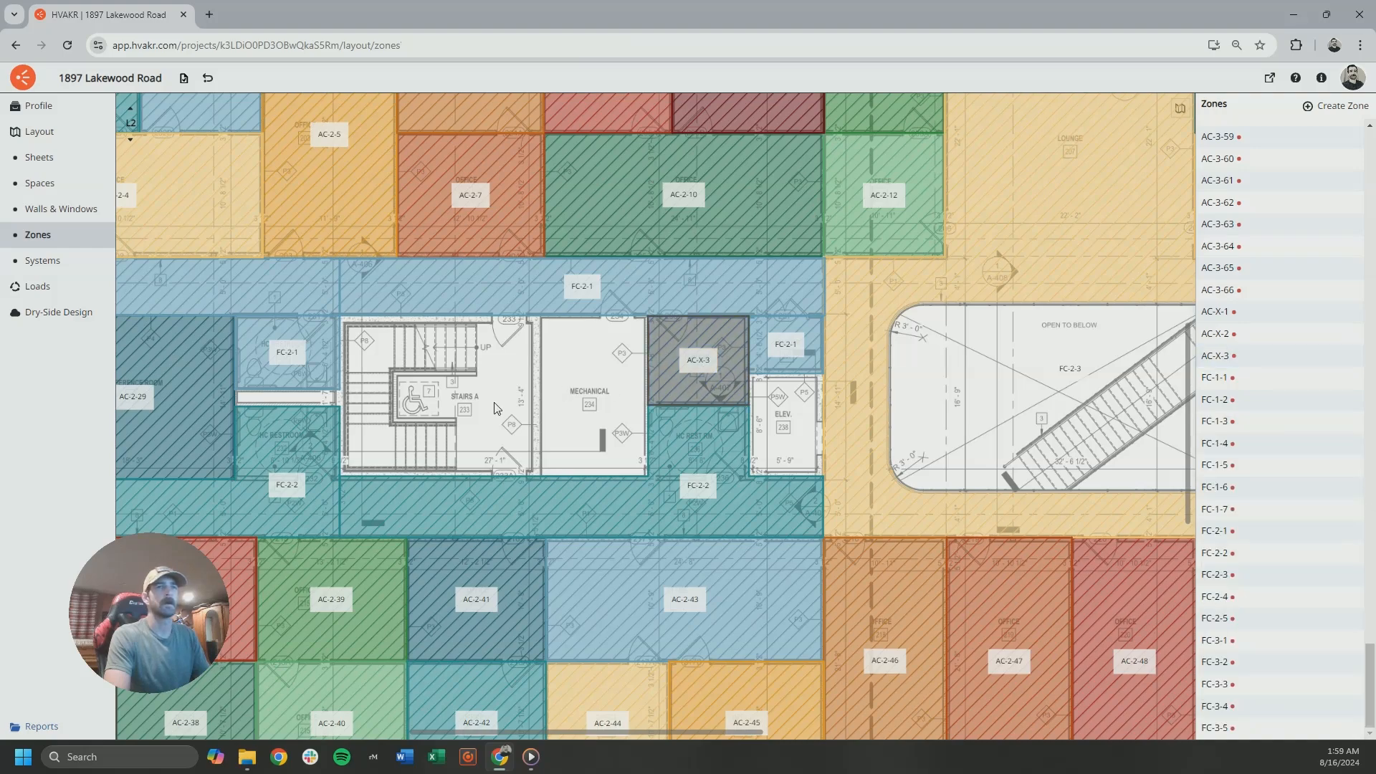
scroll(504, 412, "down", 5)
scroll(721, 416, "down", 3)
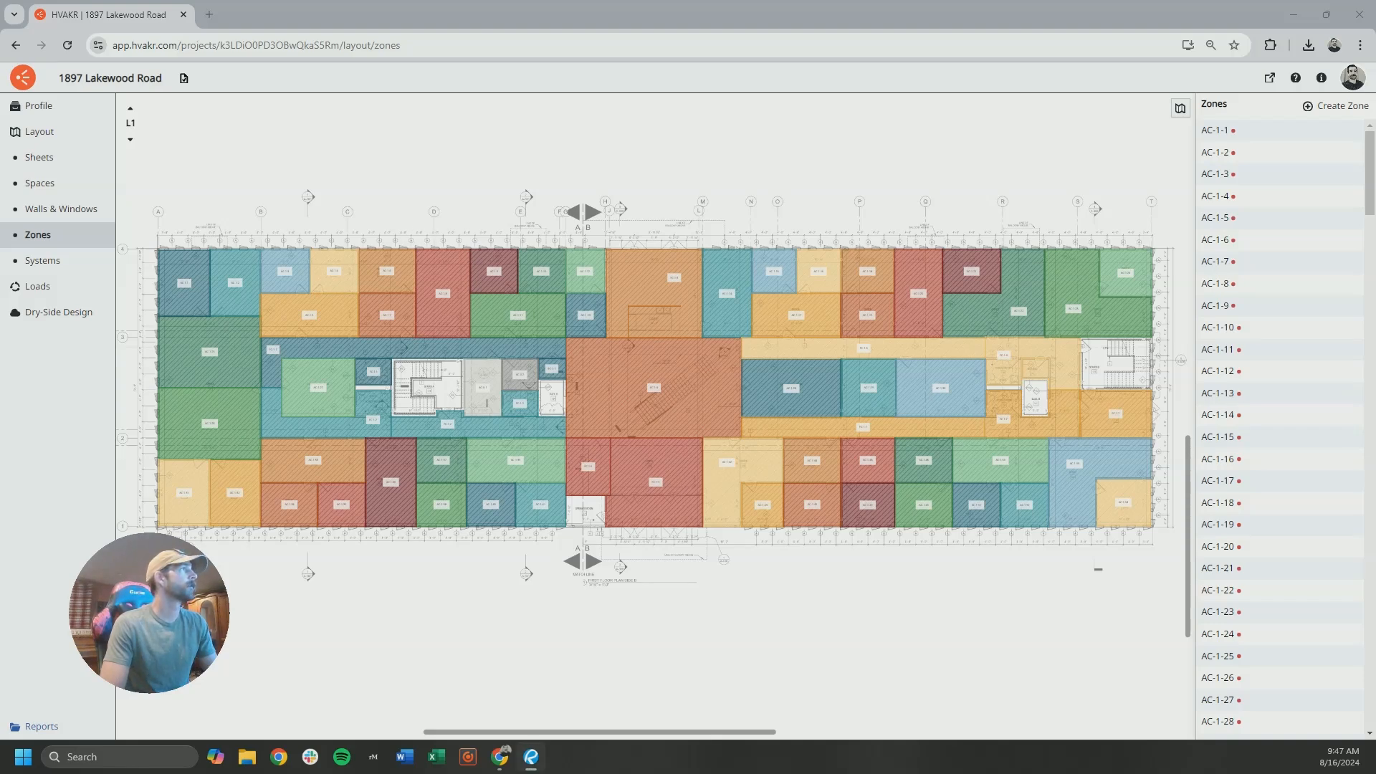
Switch to Bluebeam Revu and review the PUHY-EP432TSNU-A1 heat pump submittal's specifications, then return to the HVAKR project.
left_click(532, 756)
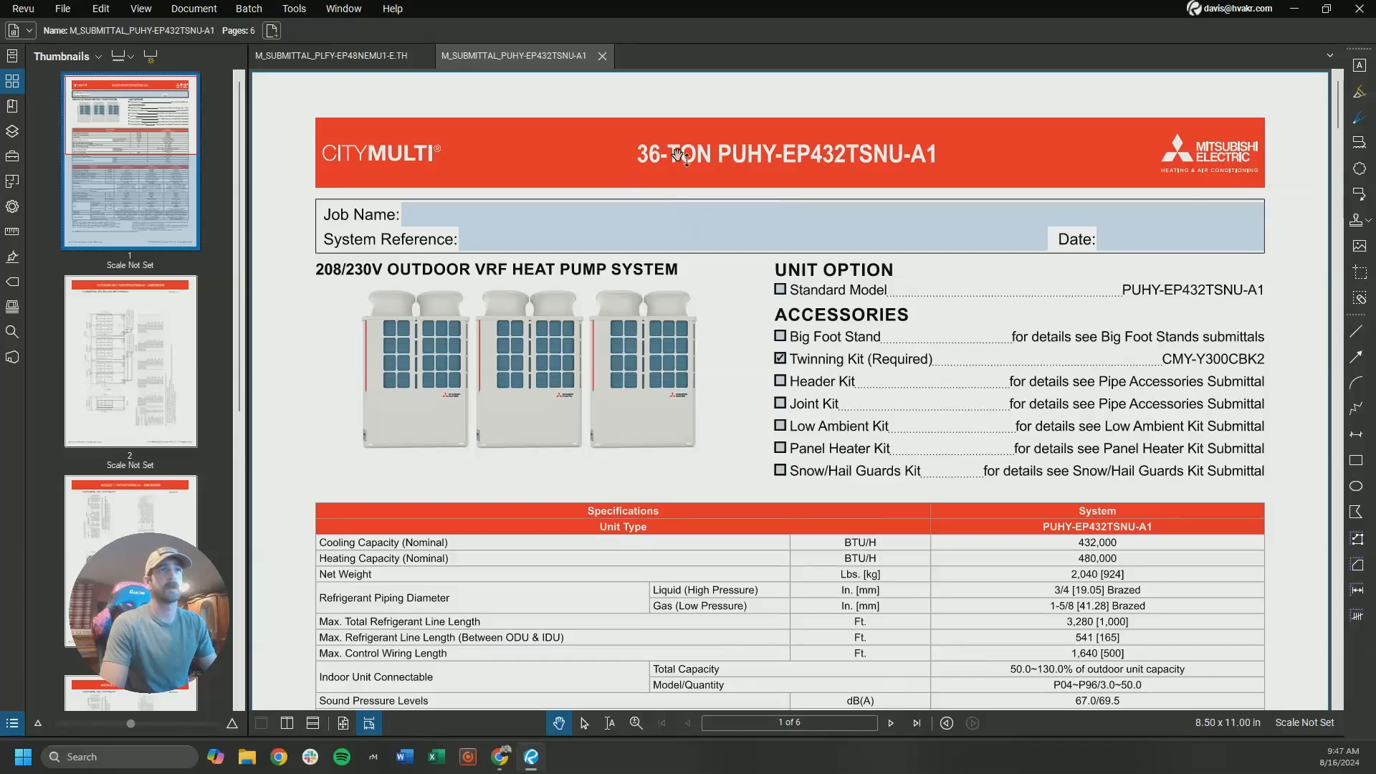
scroll(772, 276, "down", 1)
scroll(769, 275, "down", 1)
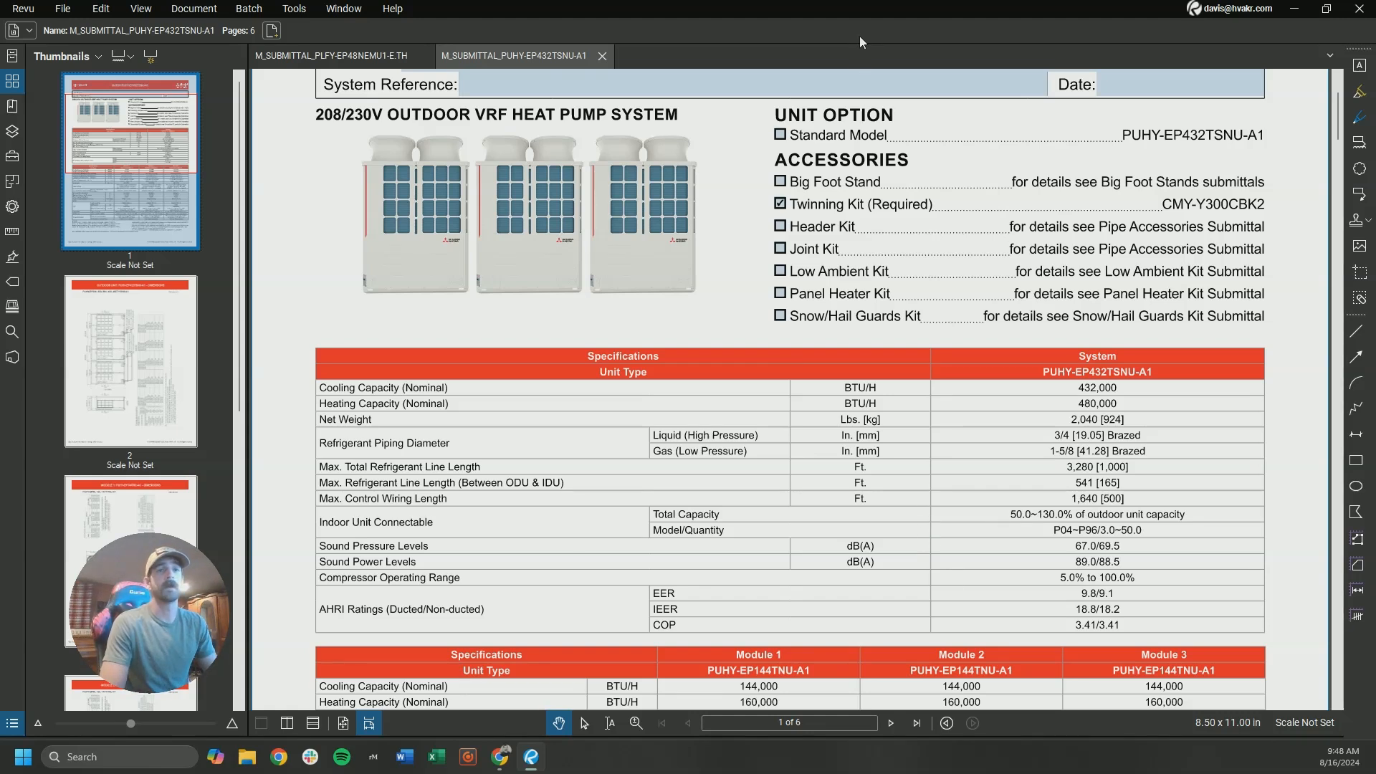
left_click_drag(919, 13, 0, 287)
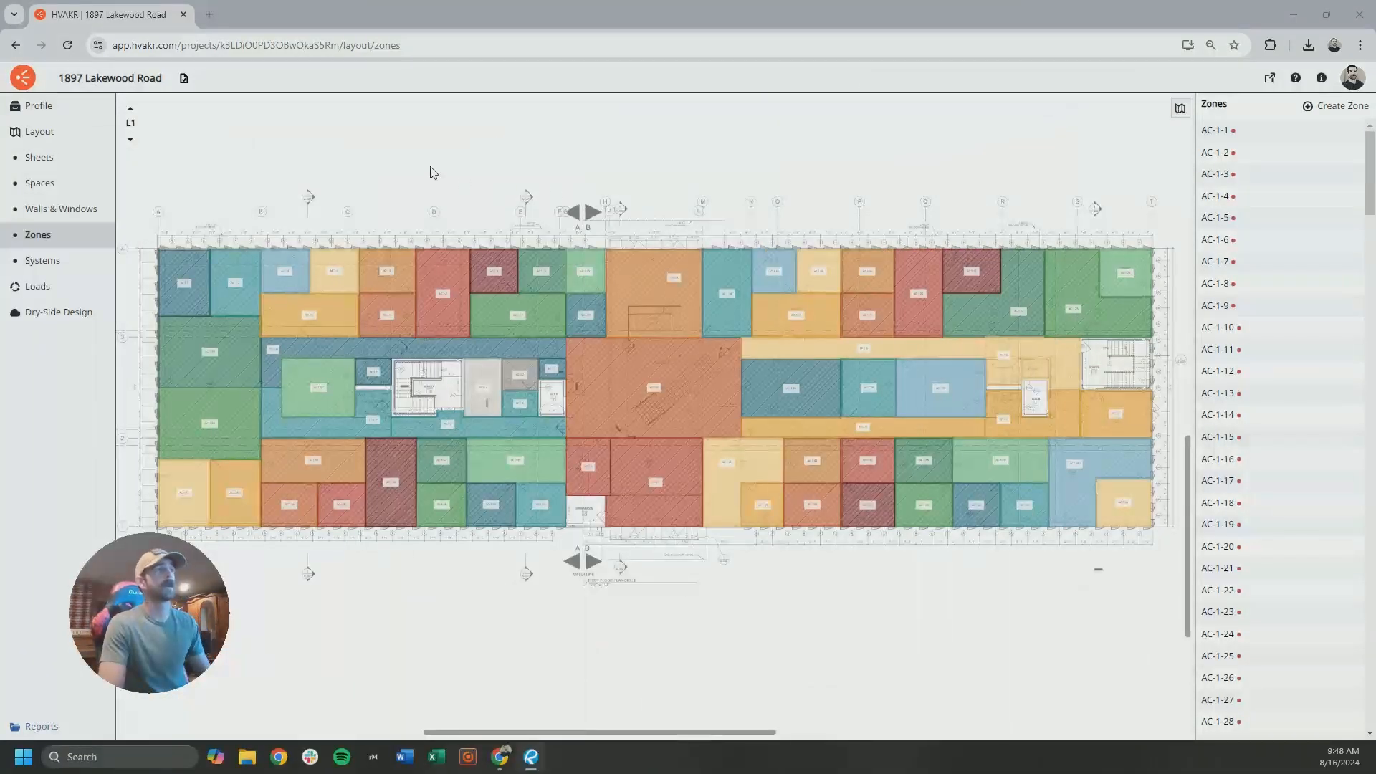
Create a new system in the project's Systems layout, name it VRF-1-1 and colour it dark teal.
left_click(42, 261)
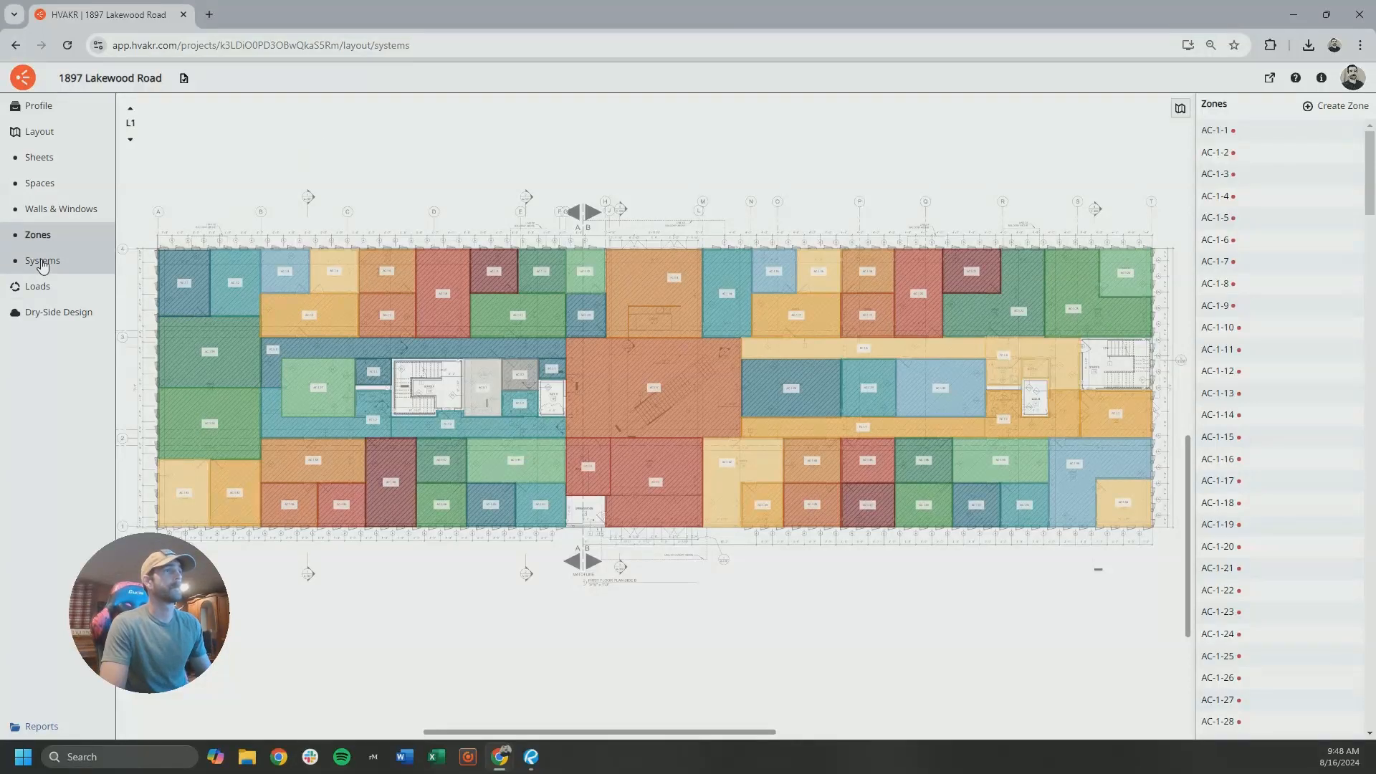
left_click_drag(297, 271, 506, 261)
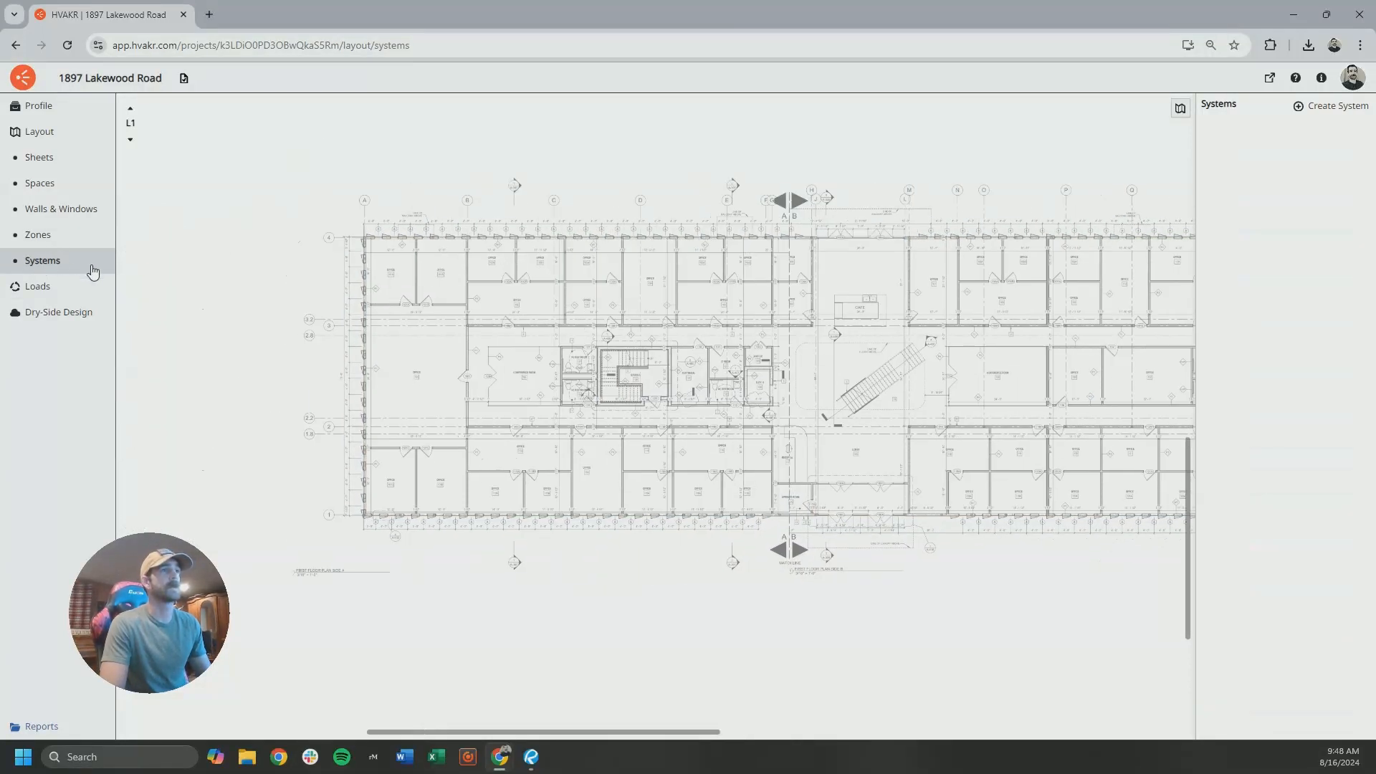
left_click(1332, 109)
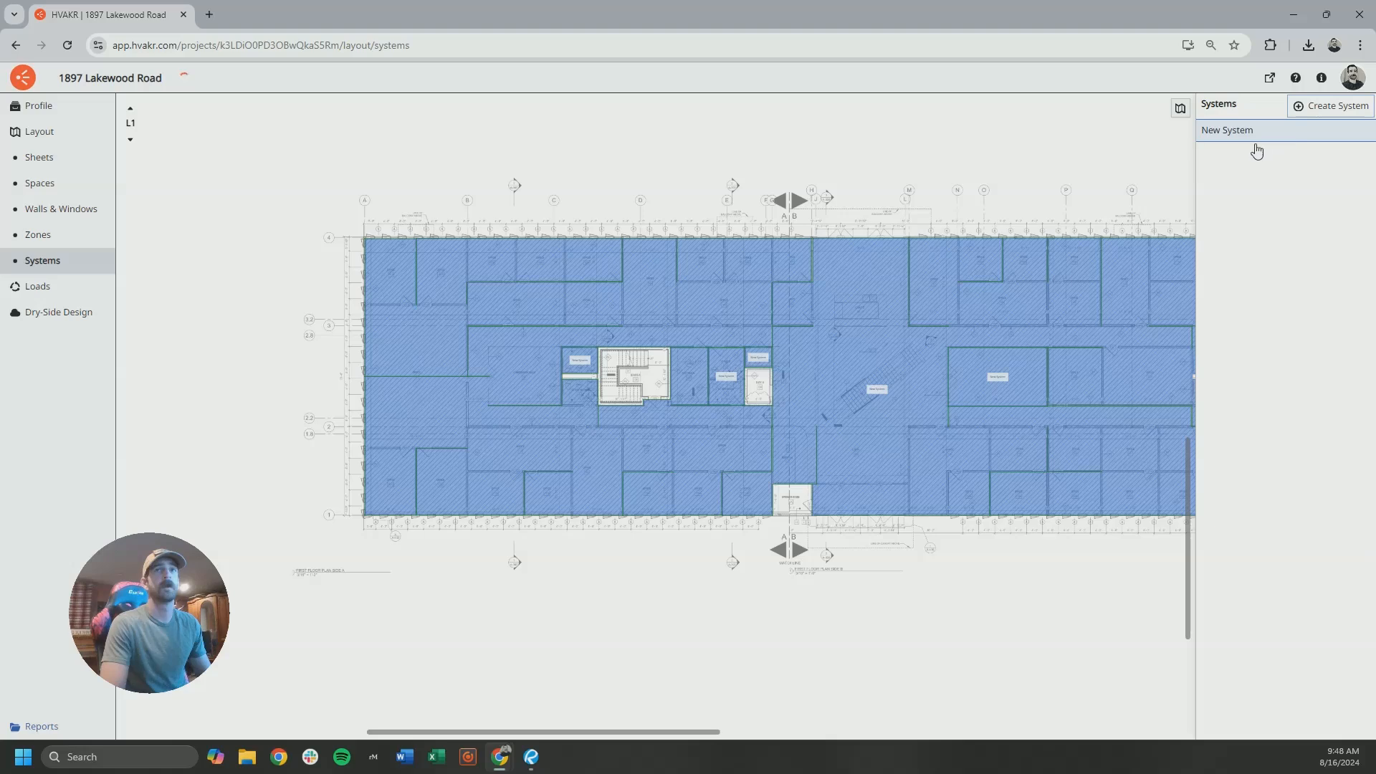
left_click(1241, 135)
key("ctrl+a")
type("V")
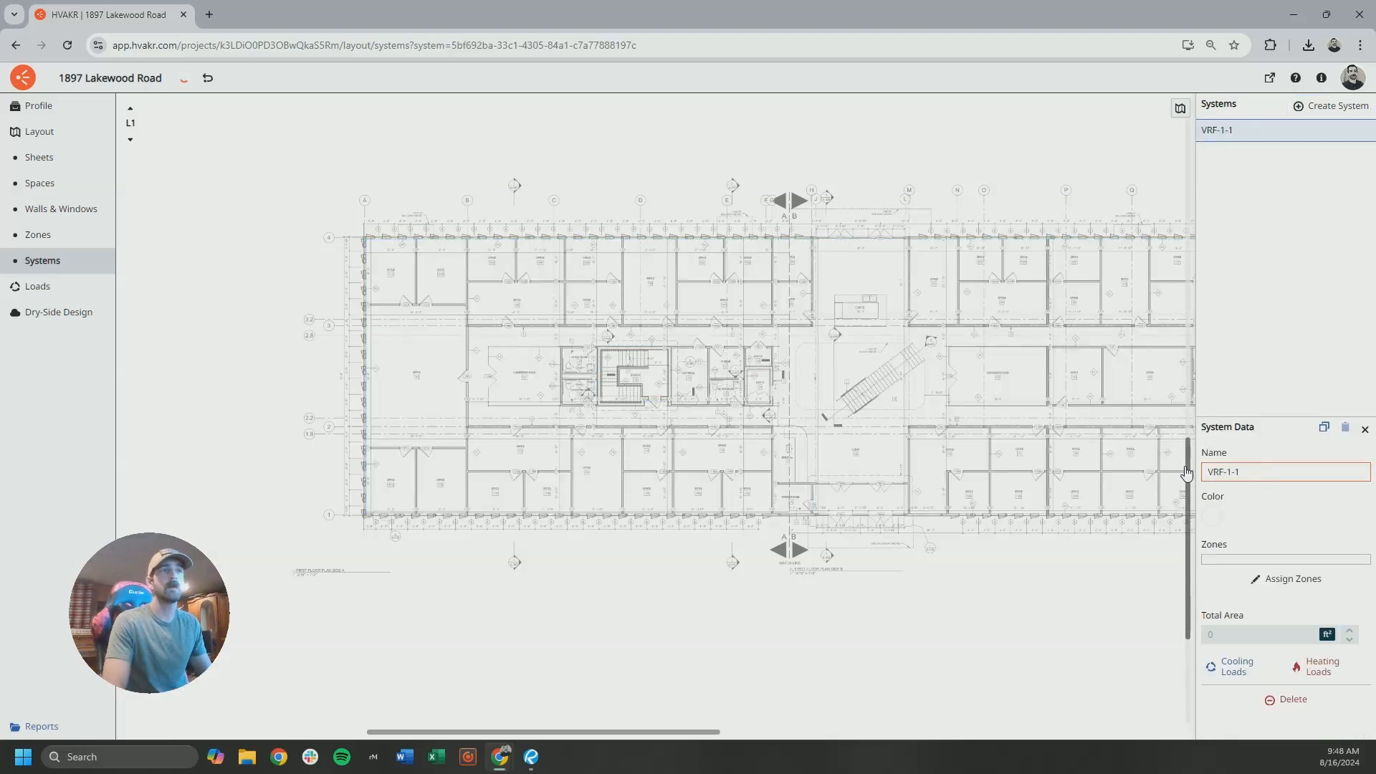
left_click(1212, 518)
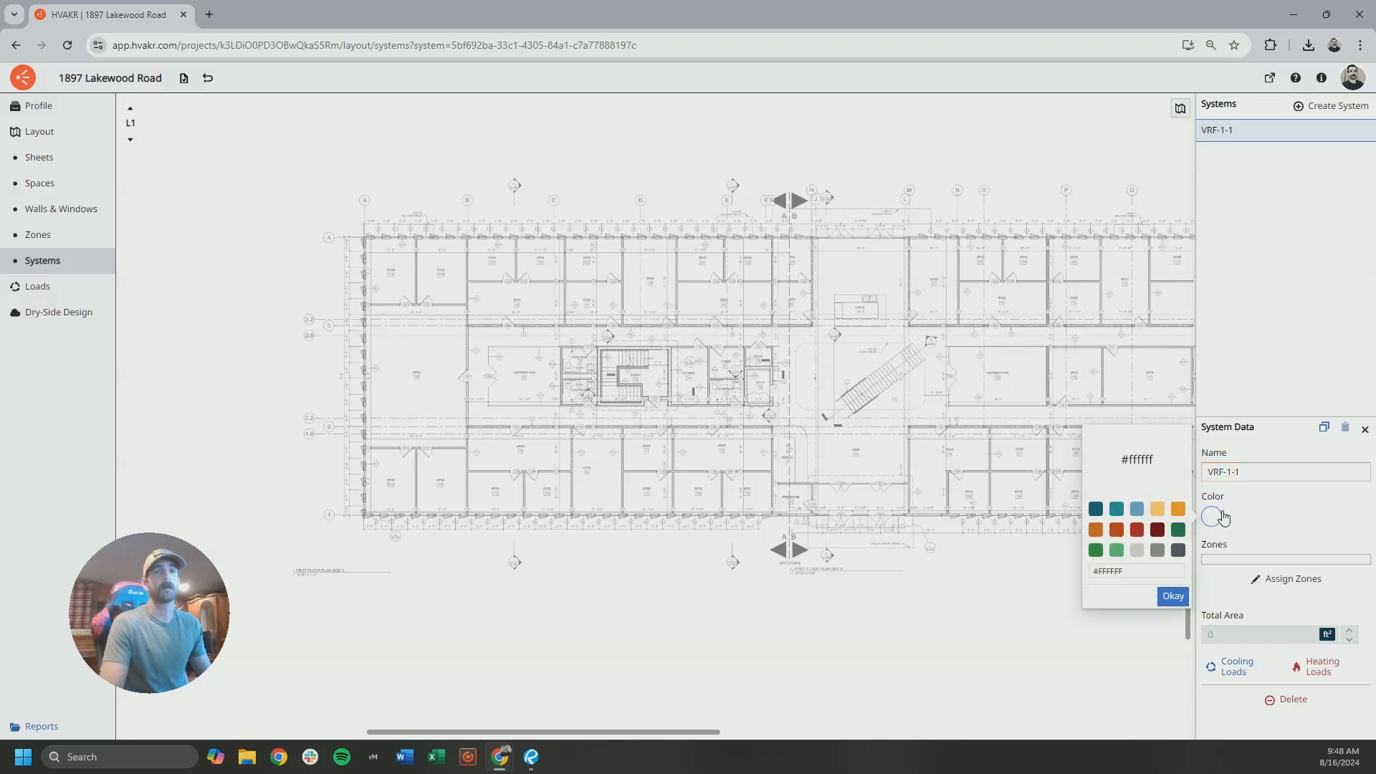
left_click(1096, 510)
Assign zones AC-1-1 through AC-1-13 on floor L1 to system VRF-1-1.
left_click(1237, 577)
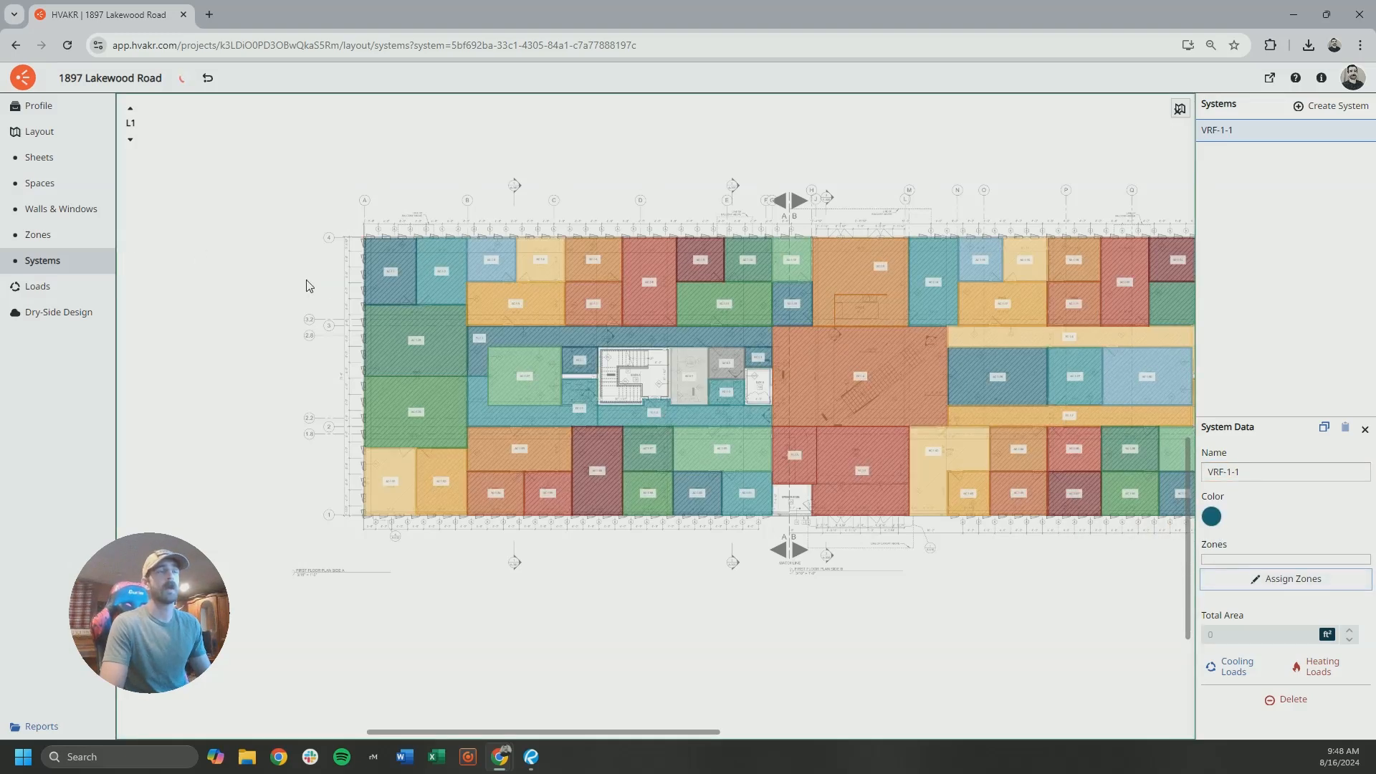
scroll(444, 309, "right", 5)
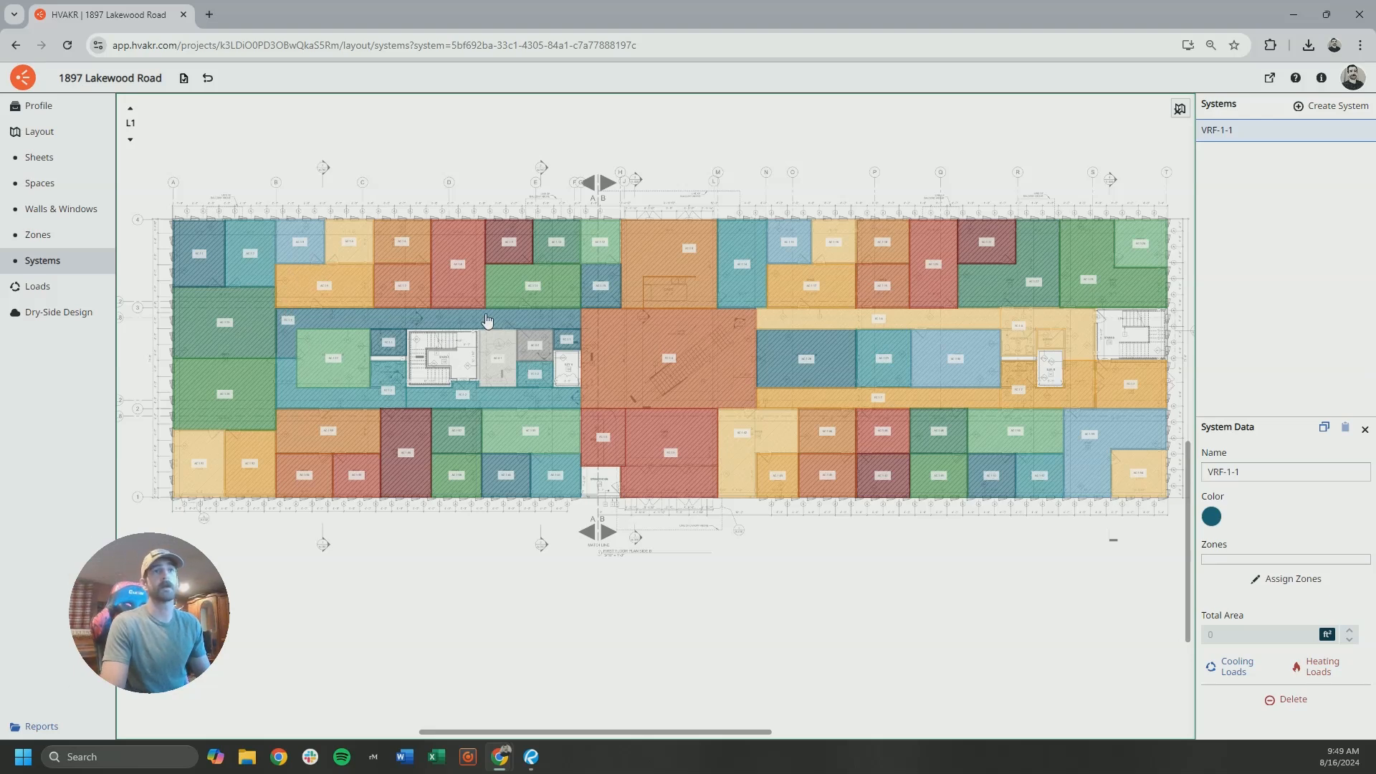
left_click_drag(436, 360, 466, 339)
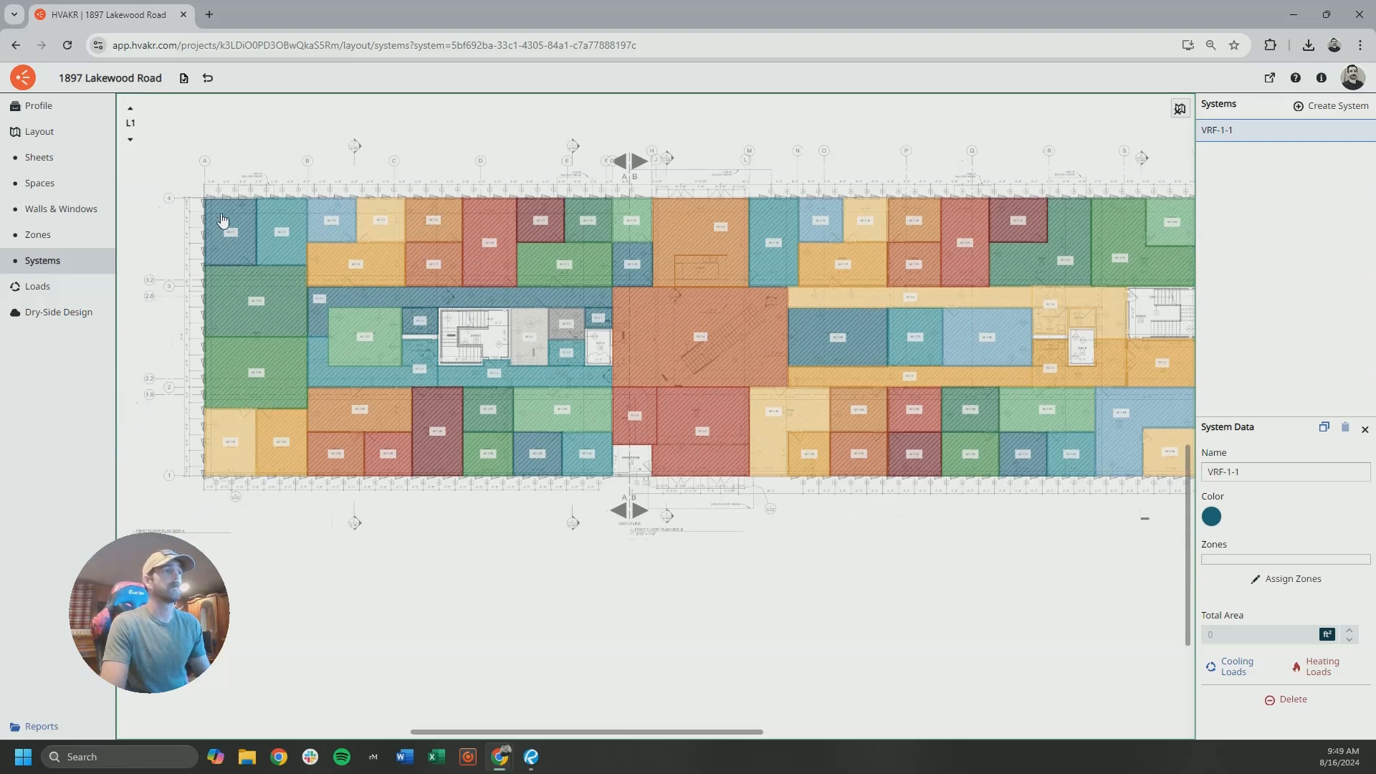
scroll(219, 225, "up", 3)
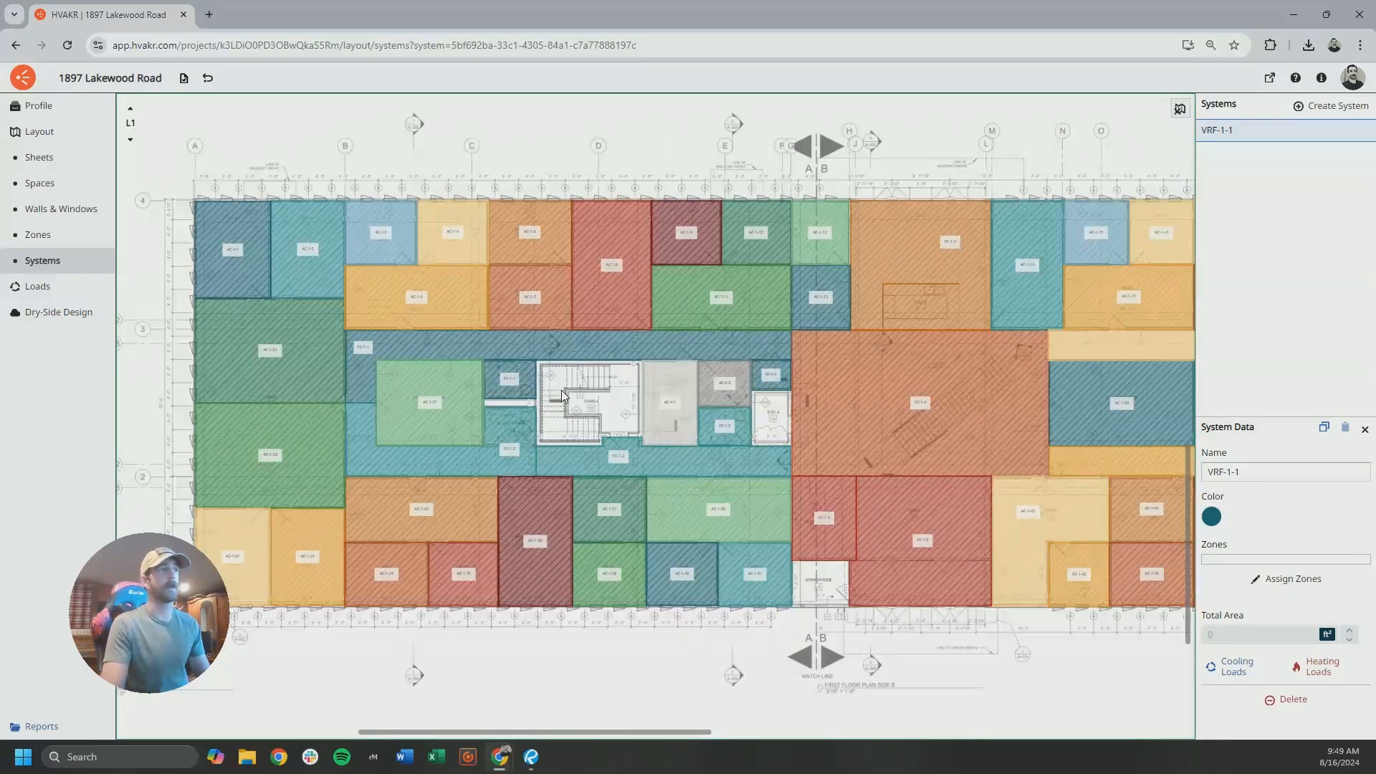
left_click_drag(566, 383, 607, 387)
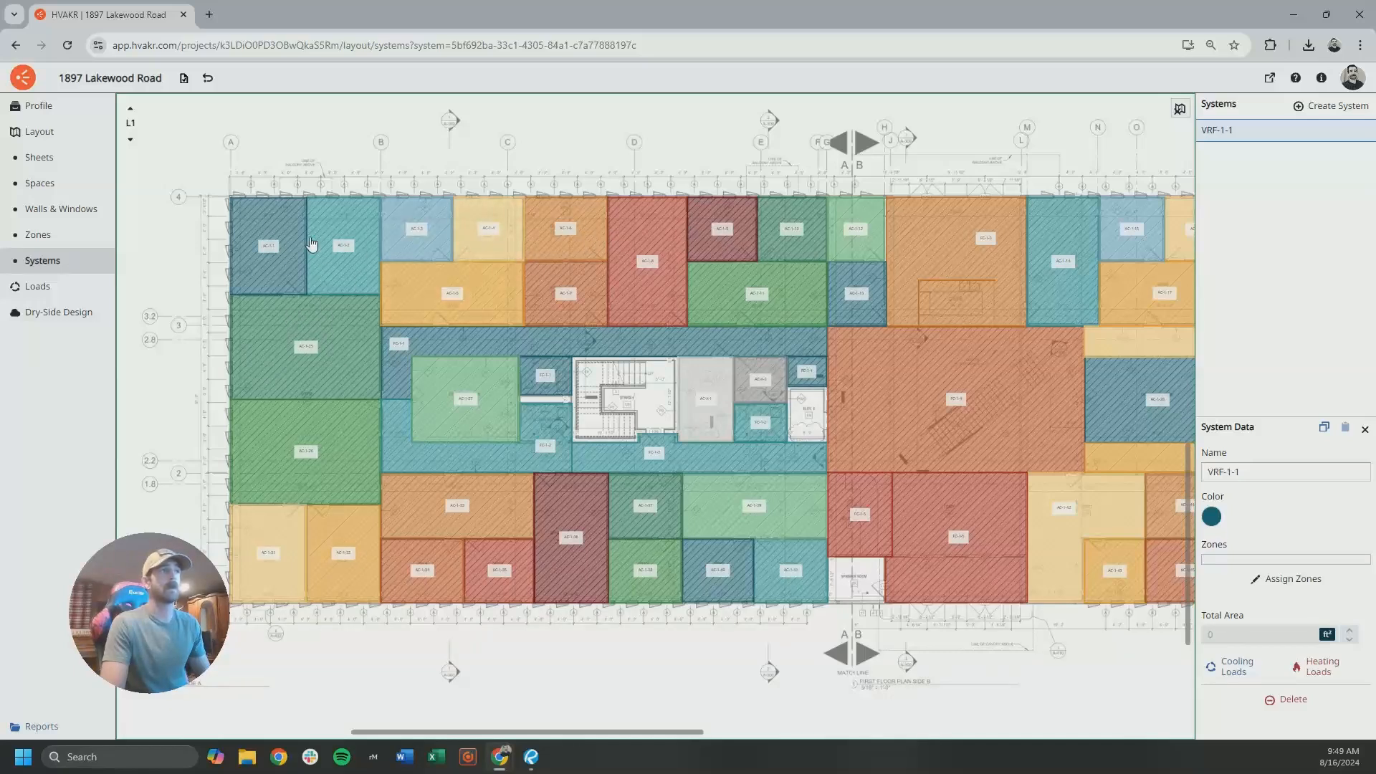
left_click(284, 244)
left_click(346, 253)
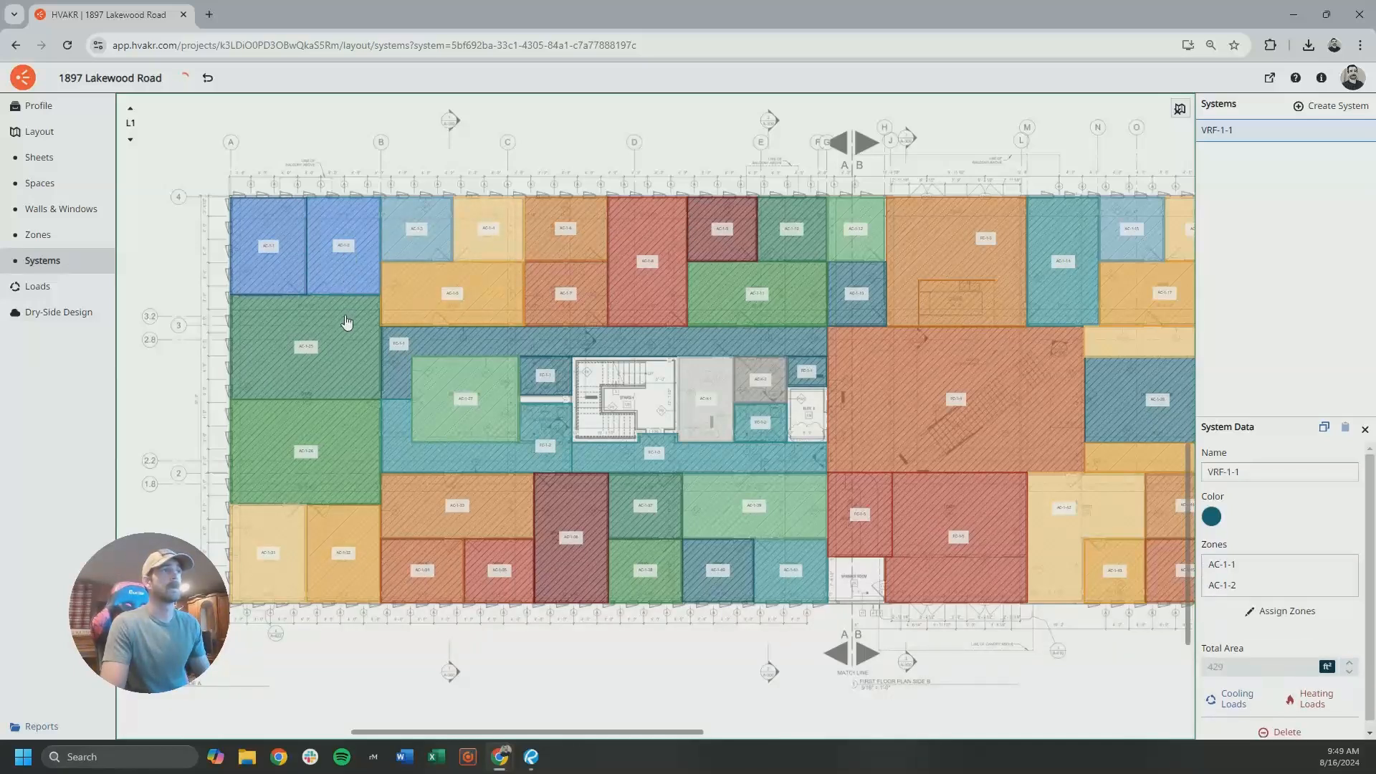
left_click(412, 248)
left_click(437, 276)
left_click(473, 240)
left_click(580, 247)
left_click(576, 286)
left_click(660, 280)
left_click(714, 243)
left_click(737, 299)
left_click(804, 244)
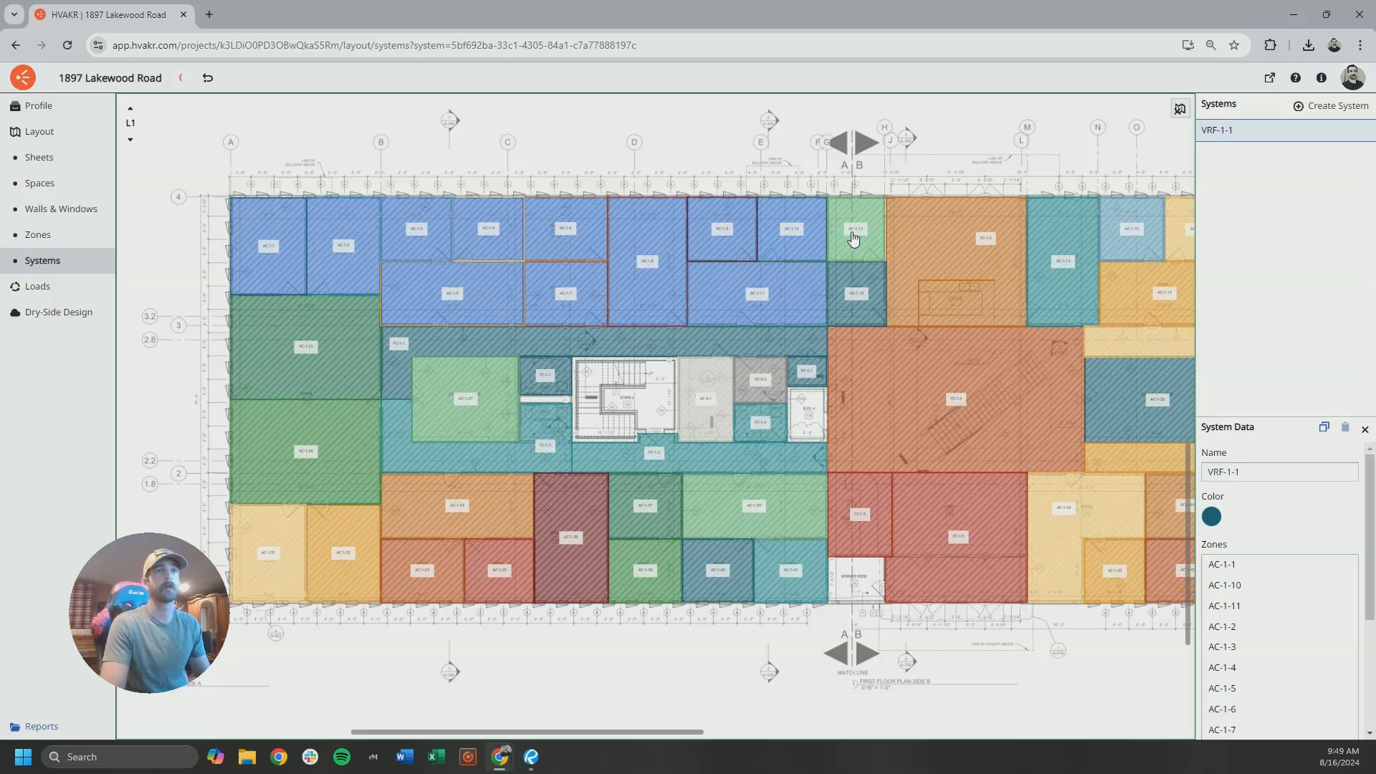
left_click(852, 231)
left_click(844, 297)
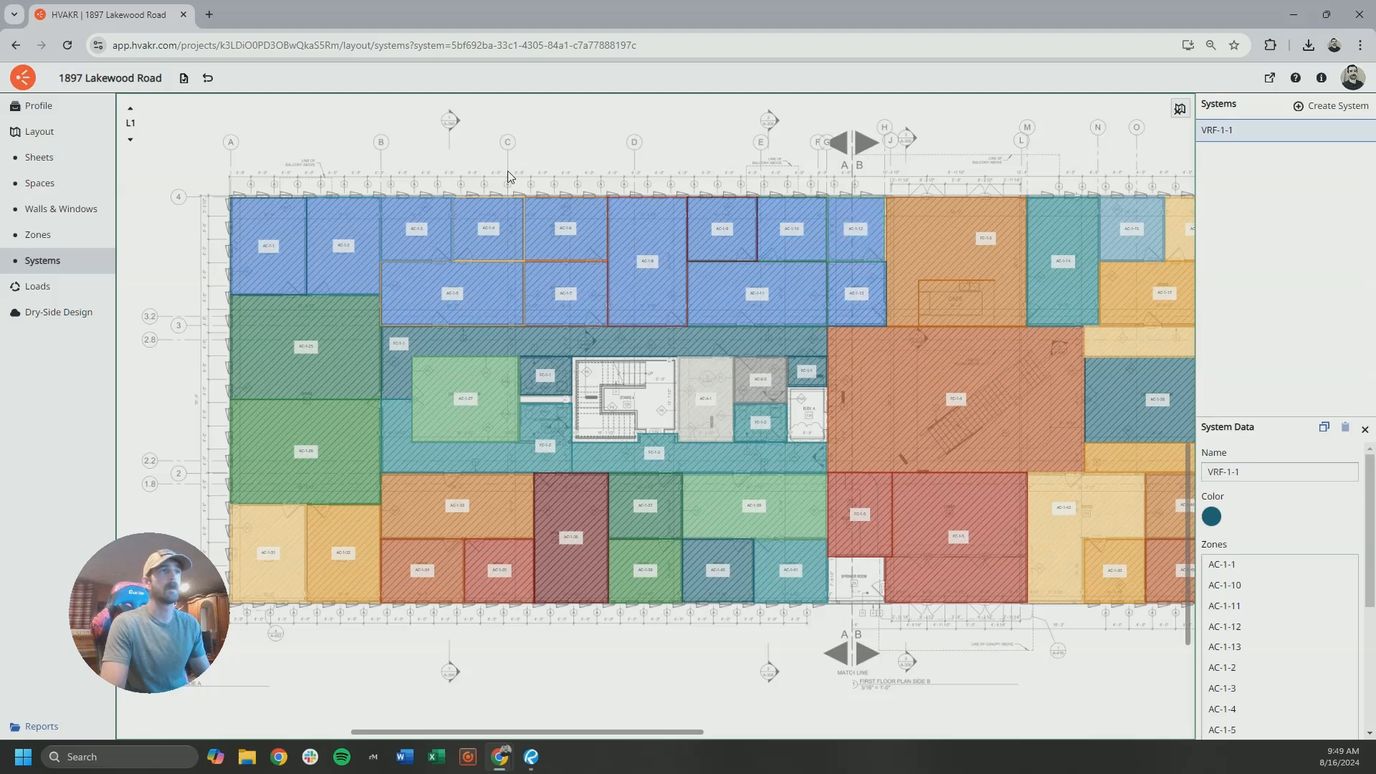
left_click(511, 178)
Open the cooling load profile of system VRF-1-1.
left_click(457, 276)
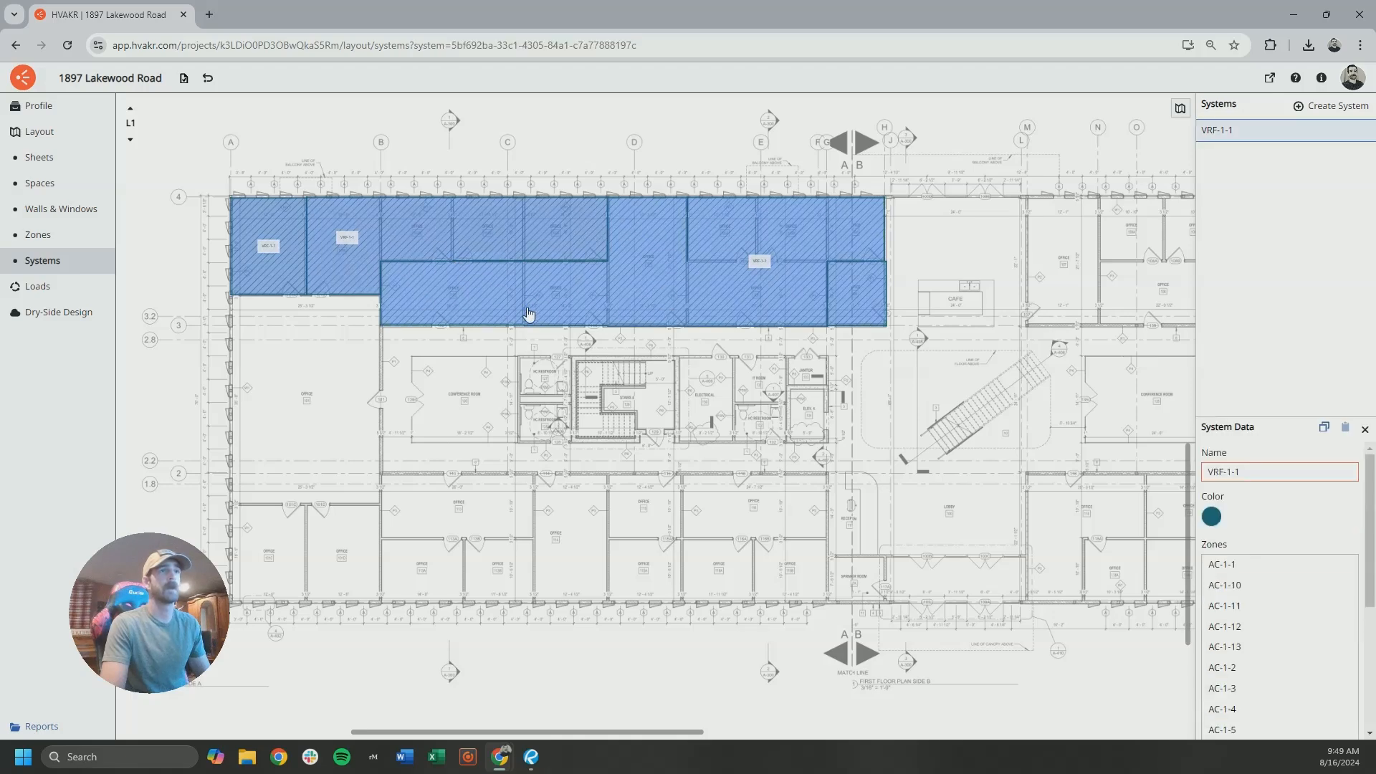
scroll(1240, 512, "down", 5)
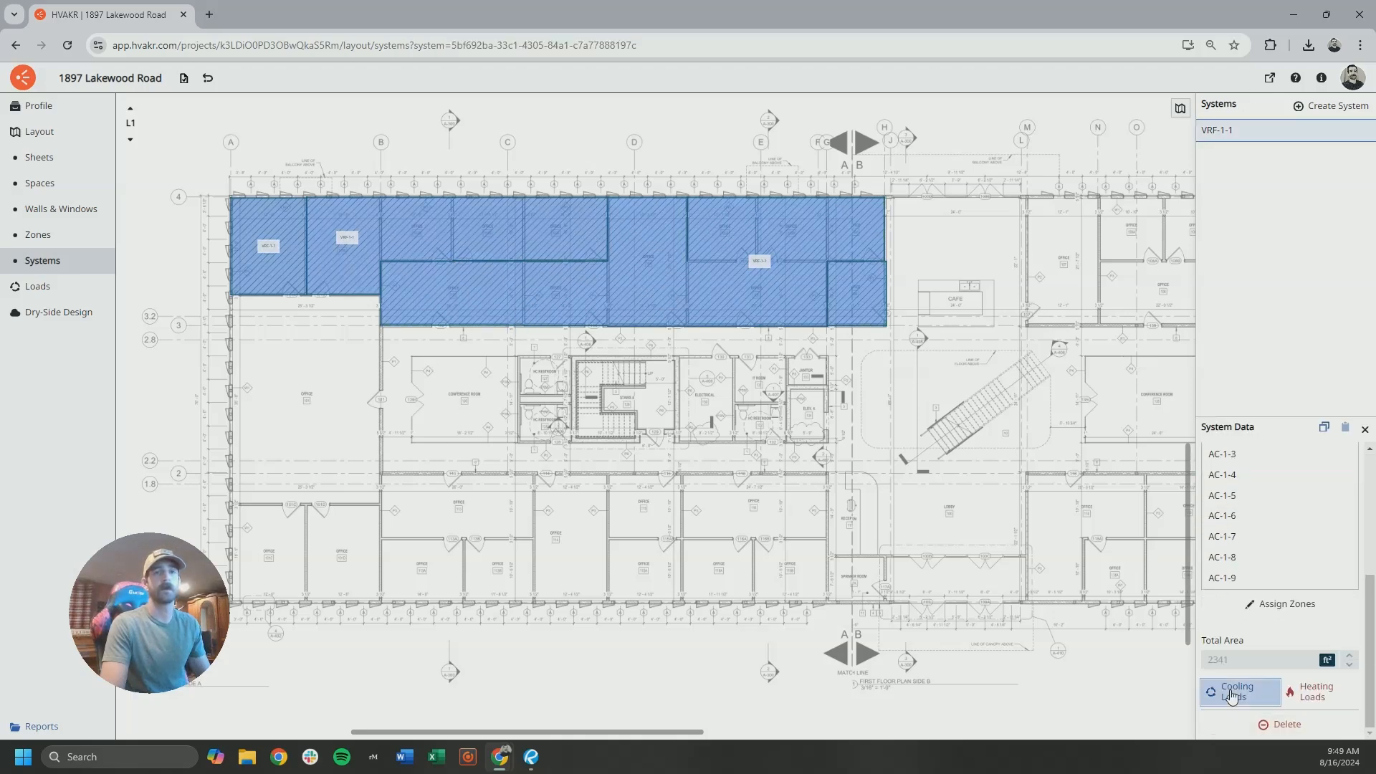
left_click(1231, 691)
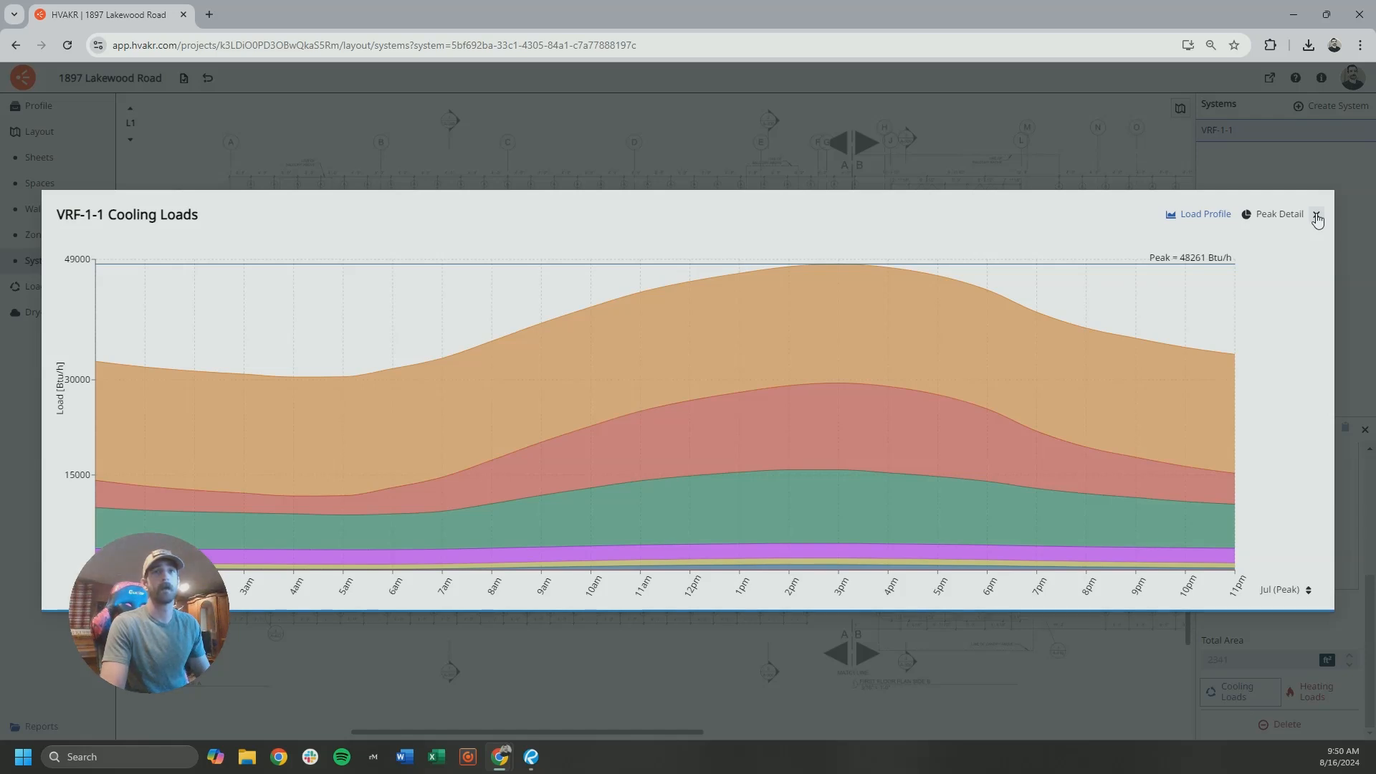
Review the peak detail breakdown of VRF-1-1's cooling loads, then return to the L1 systems plan.
left_click(1278, 213)
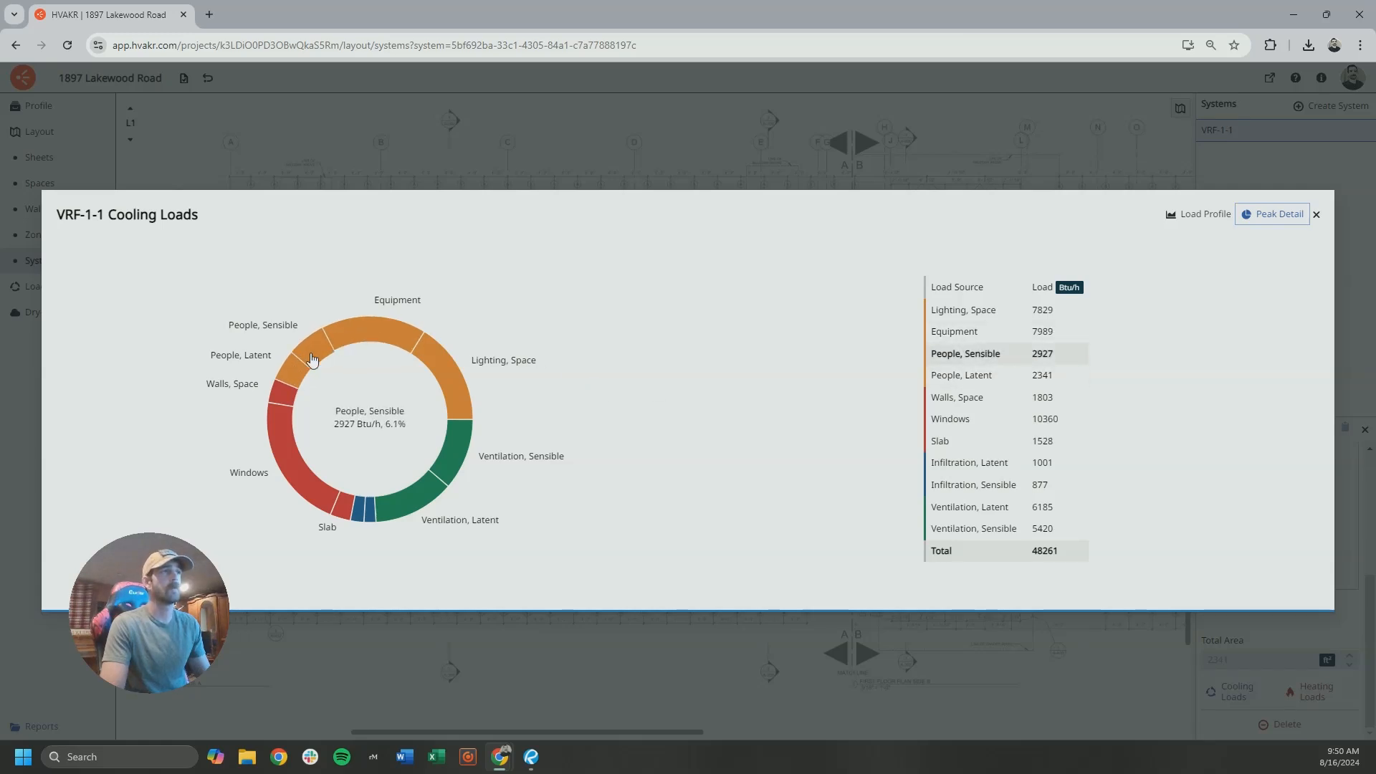
left_click(1317, 214)
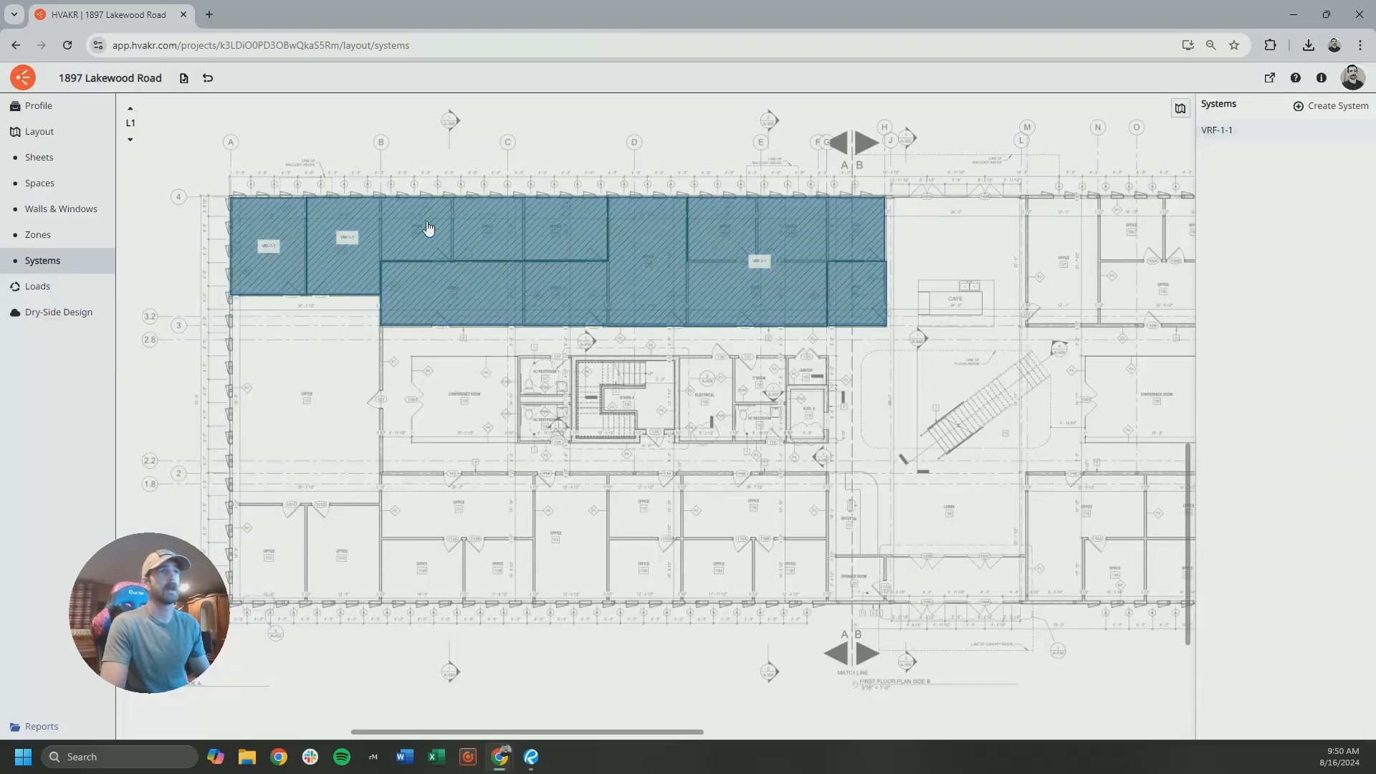
scroll(430, 236, "up", 3)
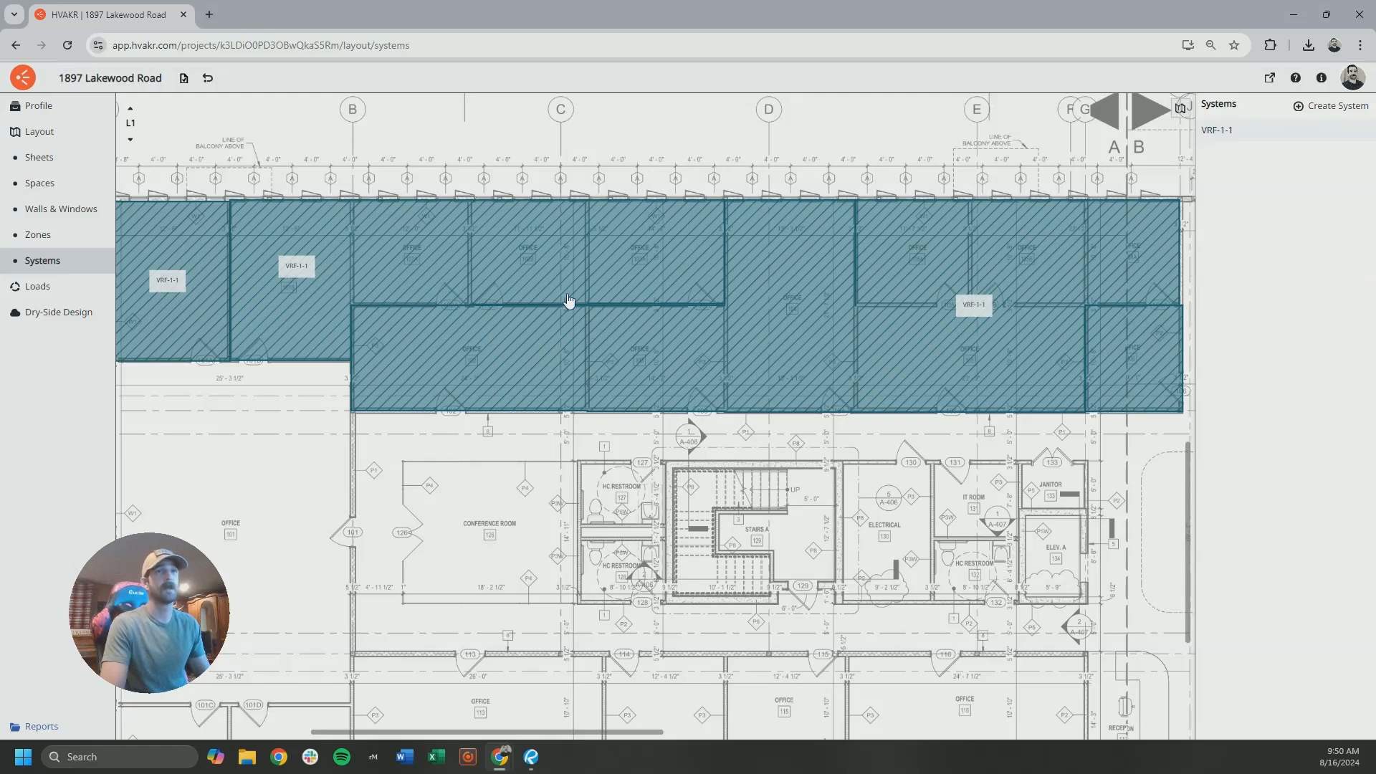
scroll(569, 300, "down", 3)
scroll(482, 324, "up", 2)
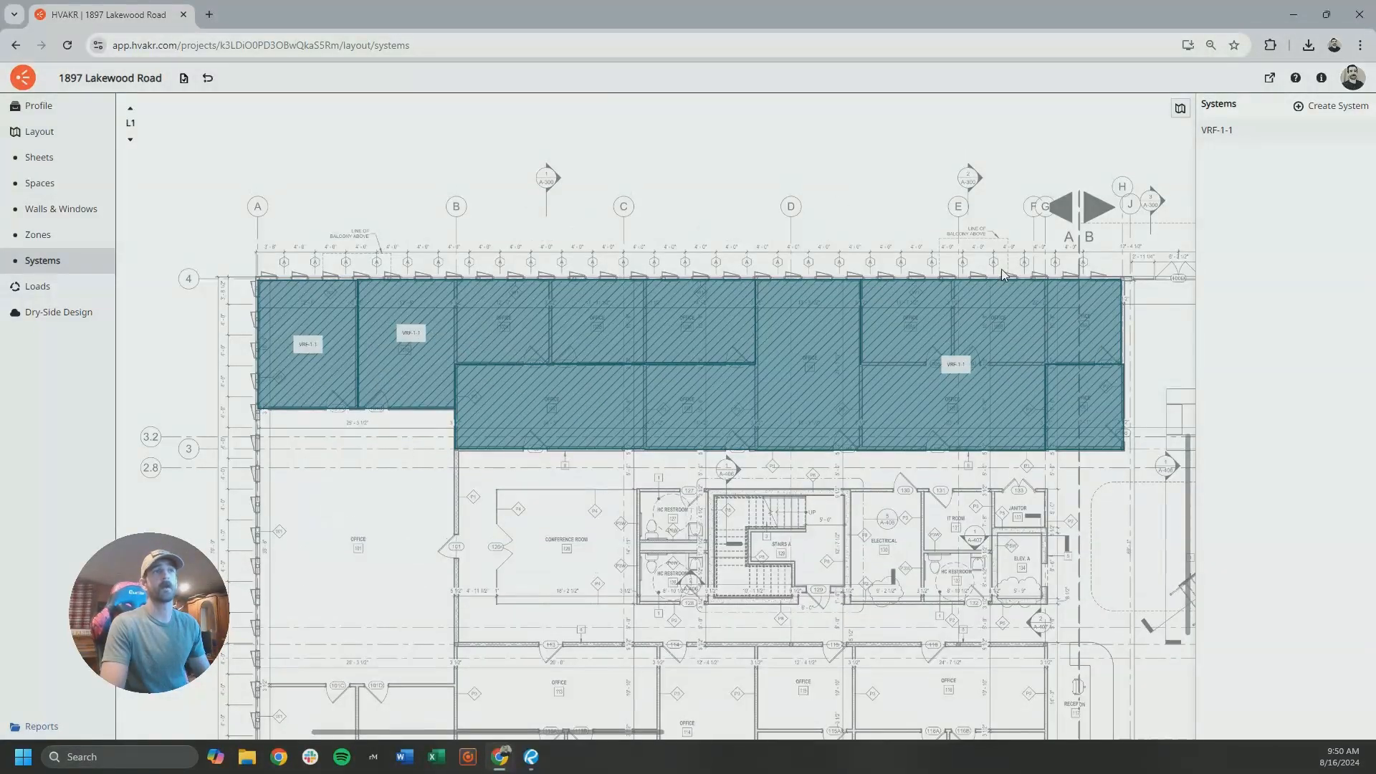
Set the number of people in office space 101A on floor L1 to a custom value of 2.
left_click(39, 182)
left_click(309, 344)
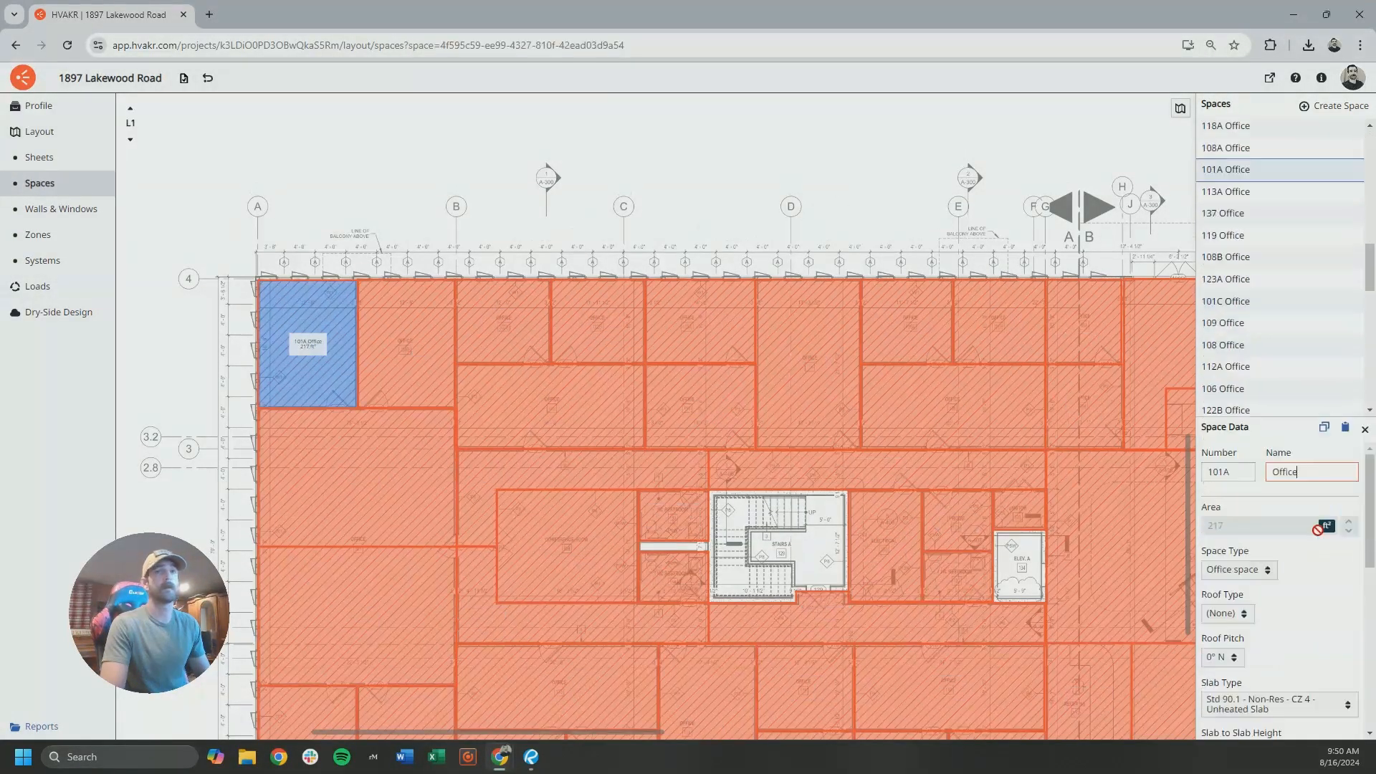
left_click_drag(1283, 417, 1273, 332)
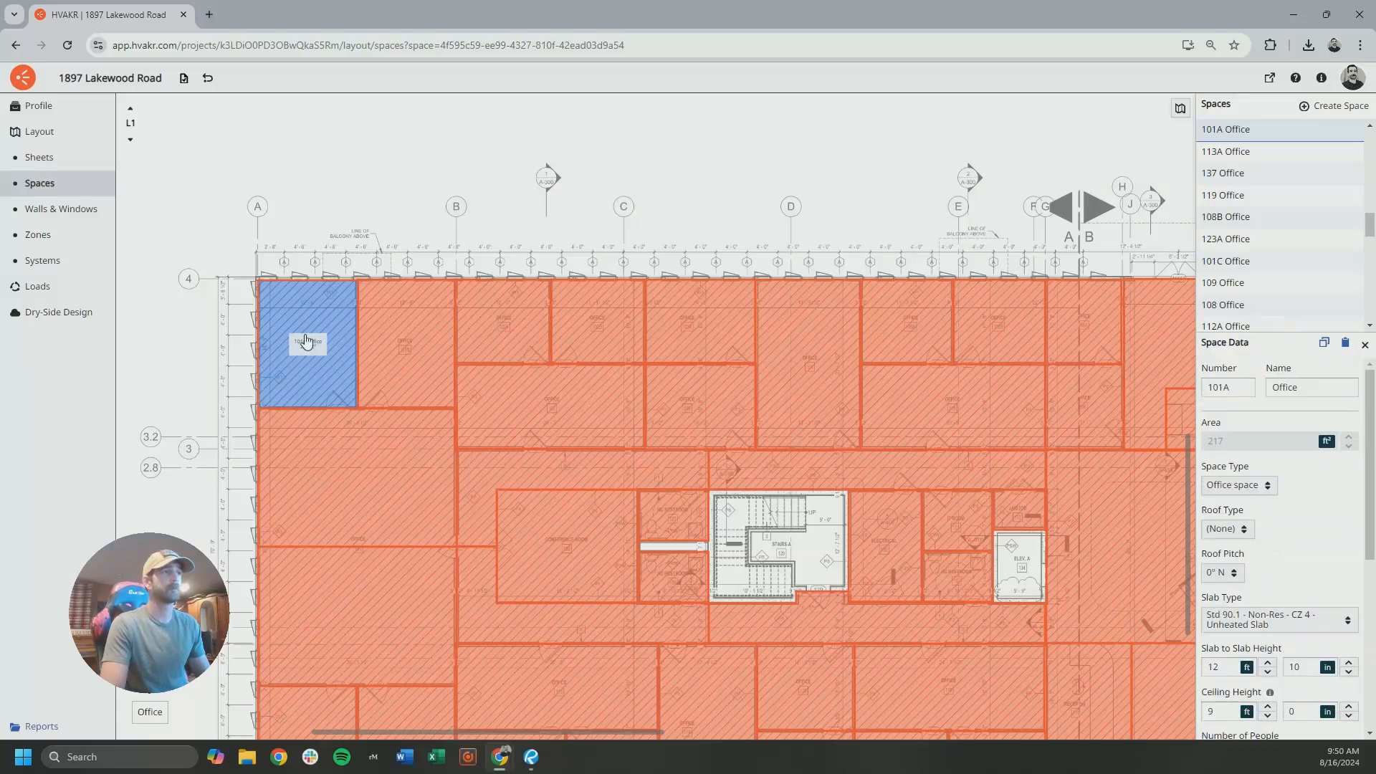
scroll(262, 352, "up", 5)
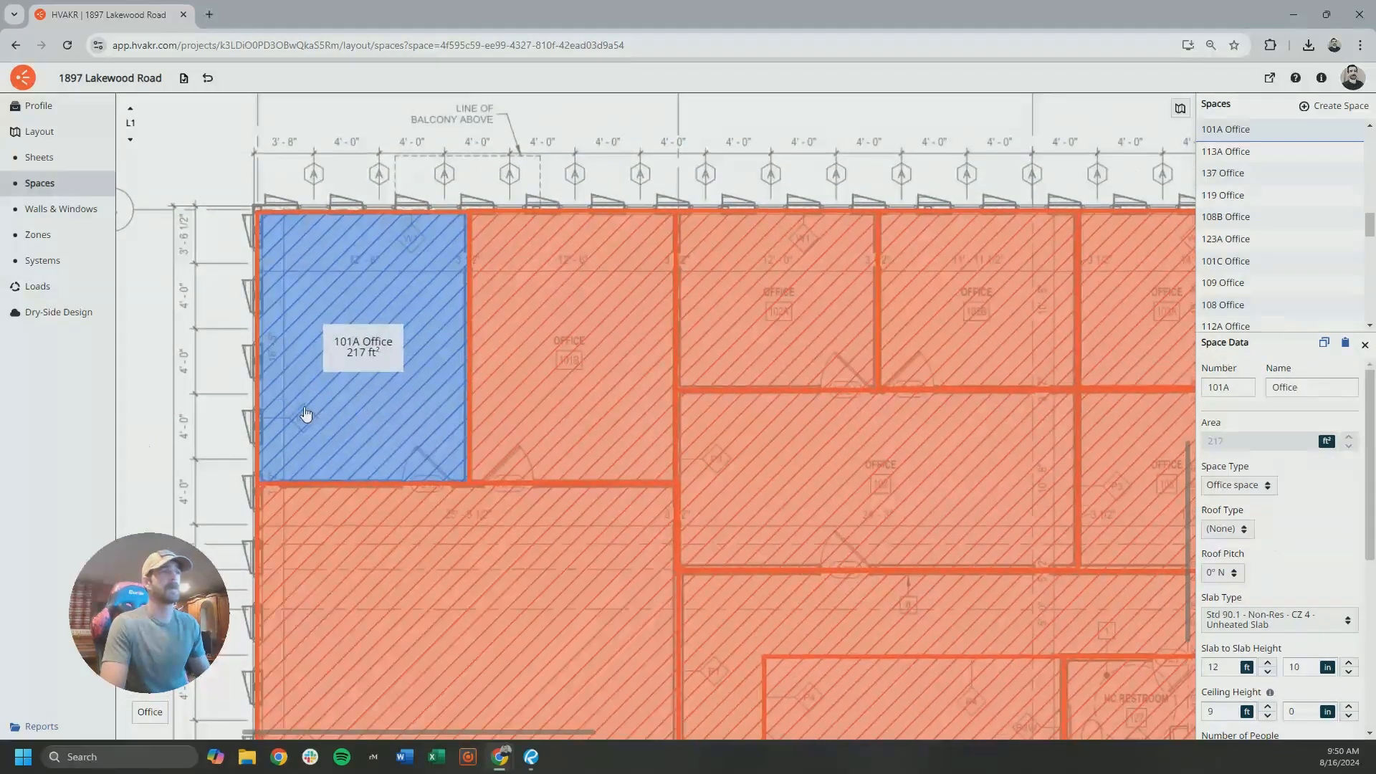
scroll(1269, 667, "down", 3)
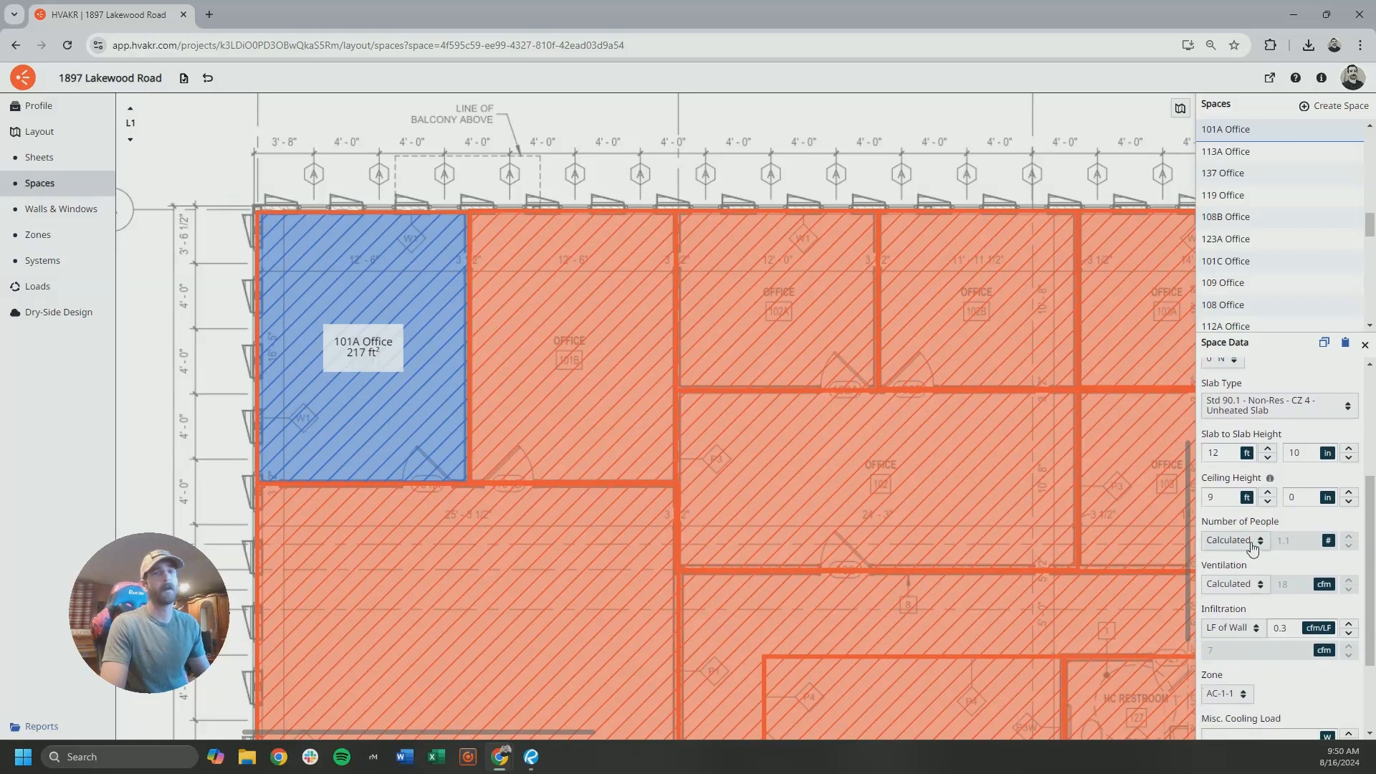
left_click(1233, 541)
left_click(1219, 508)
left_click(1273, 542)
type("2")
Set the number of people in office space 101B to a custom value of 2.
left_click(547, 316)
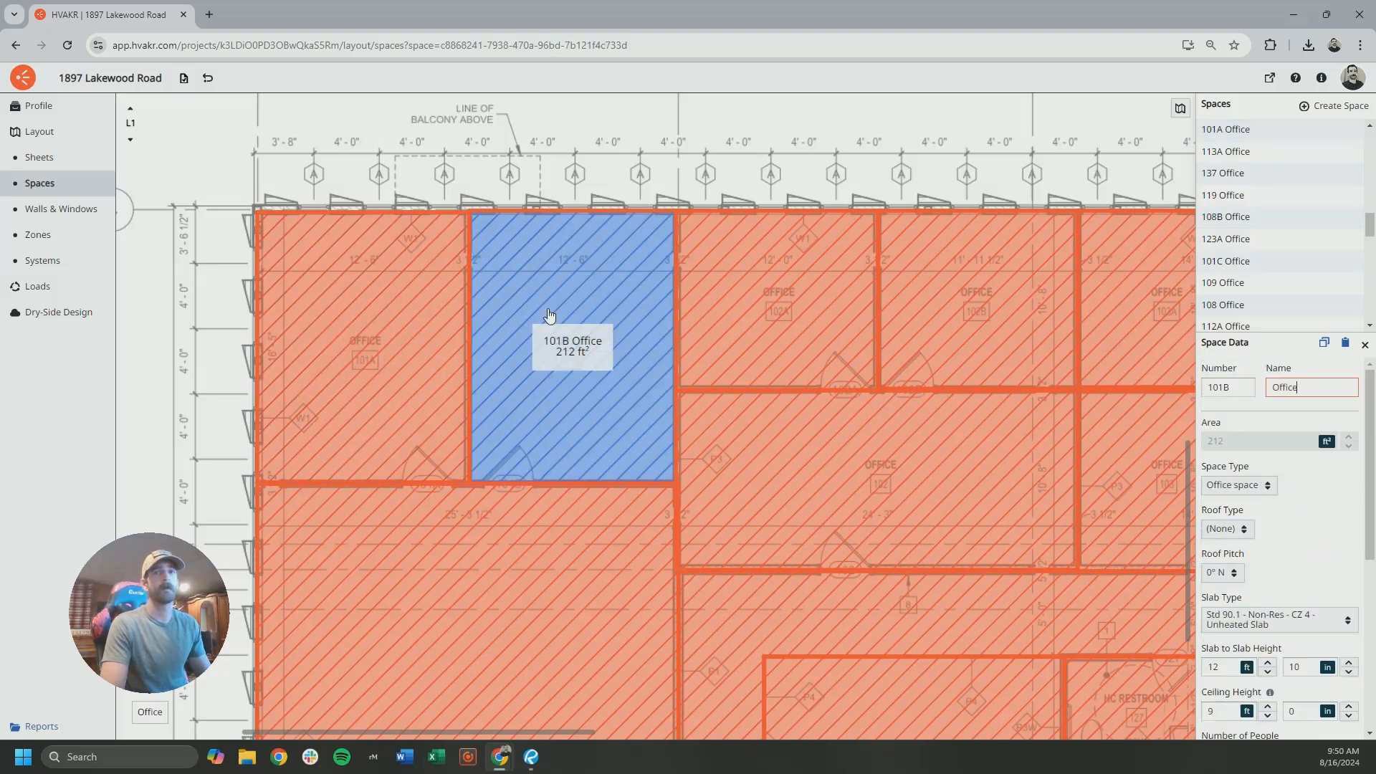
scroll(1330, 591, "down", 5)
left_click(1233, 418)
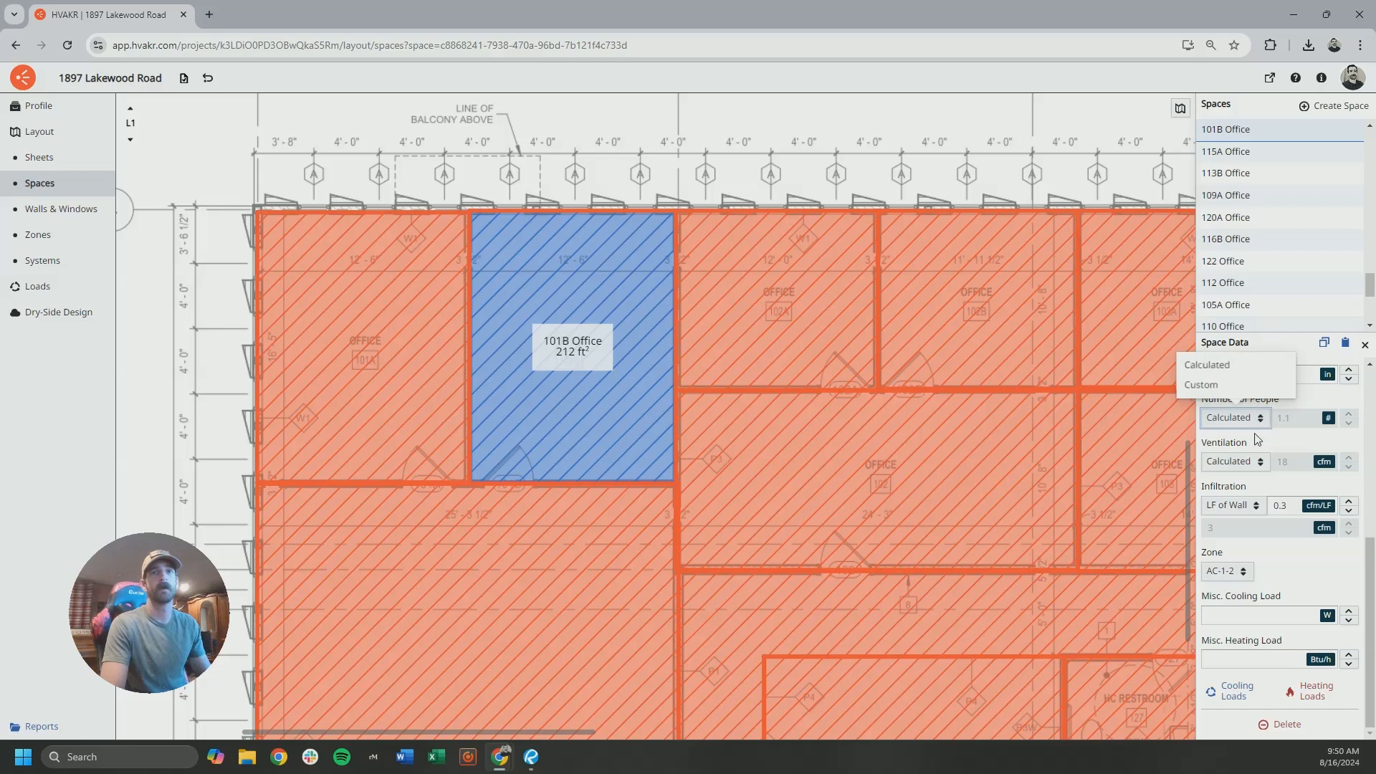
left_click(1239, 387)
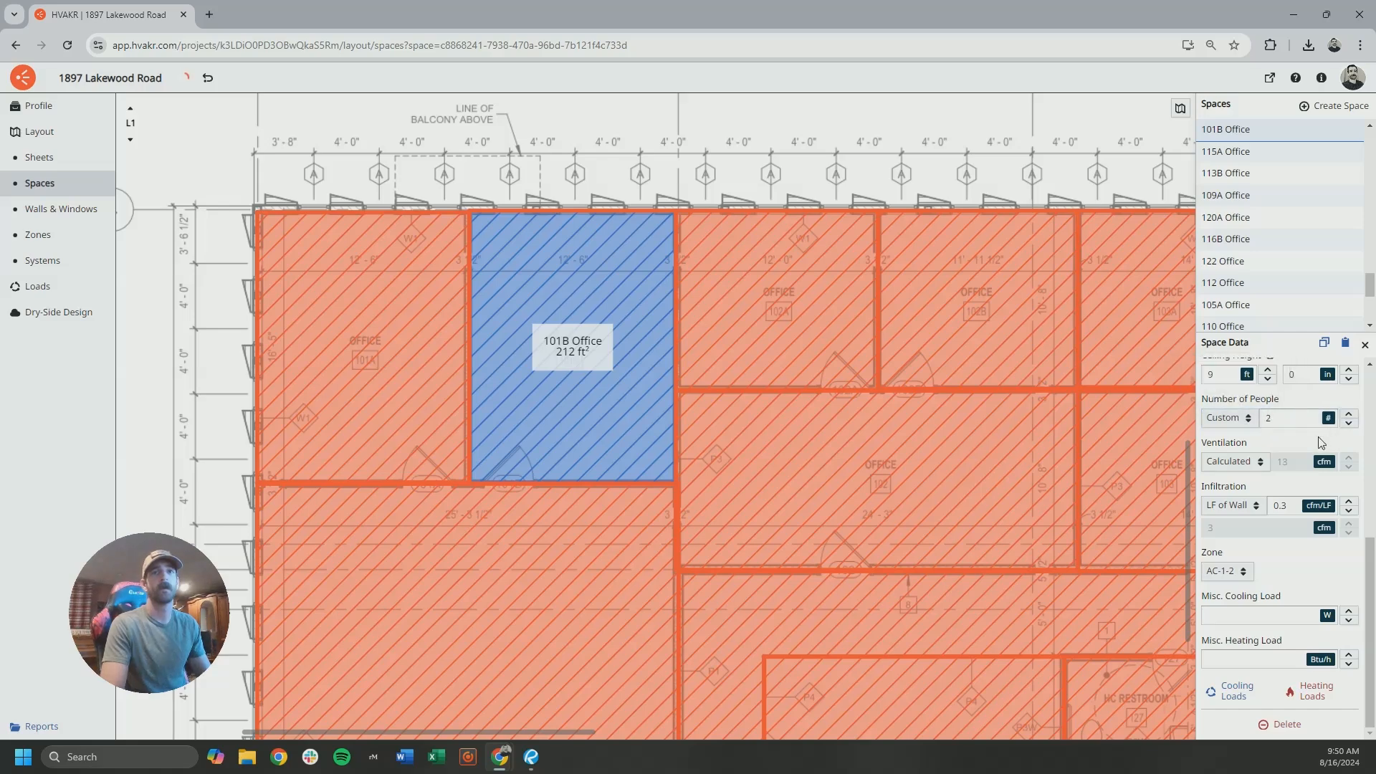
scroll(826, 461, "down", 5)
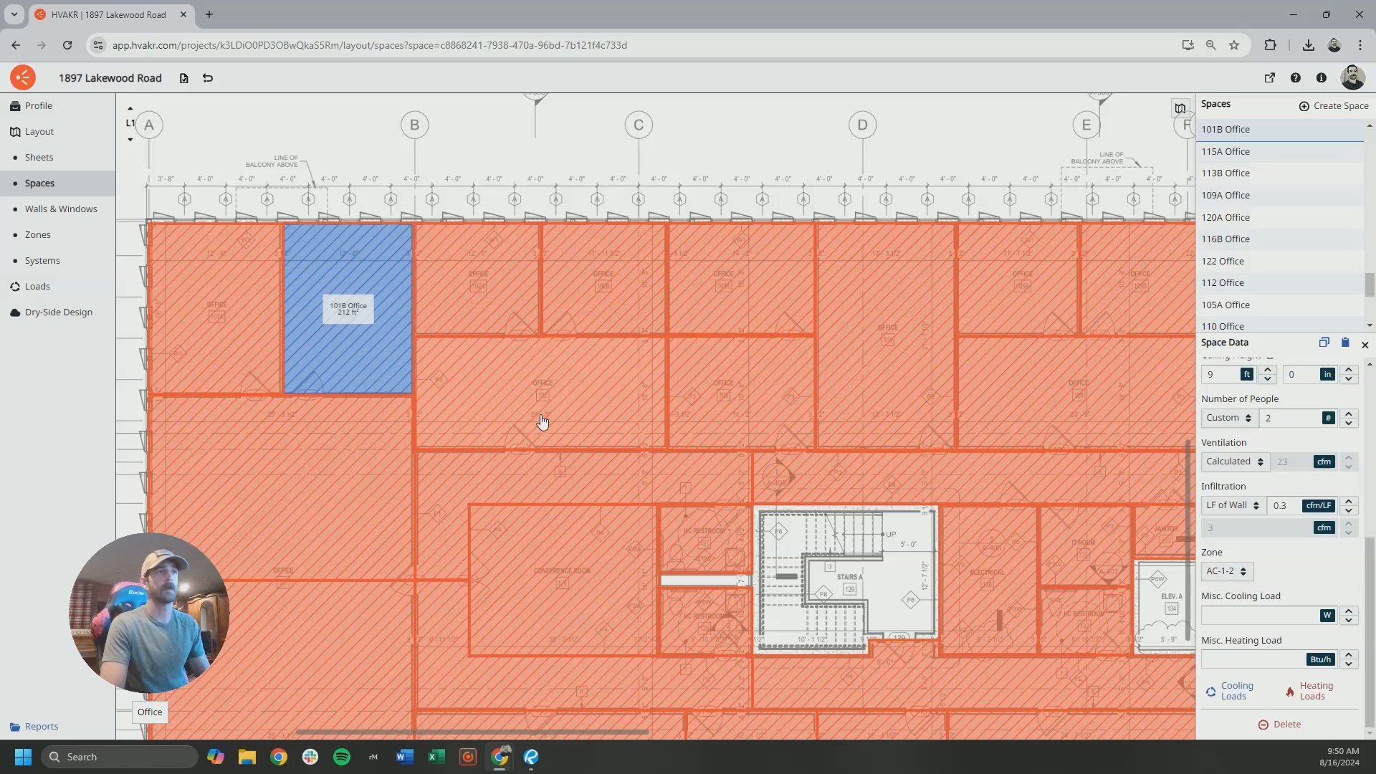
scroll(542, 418, "down", 3)
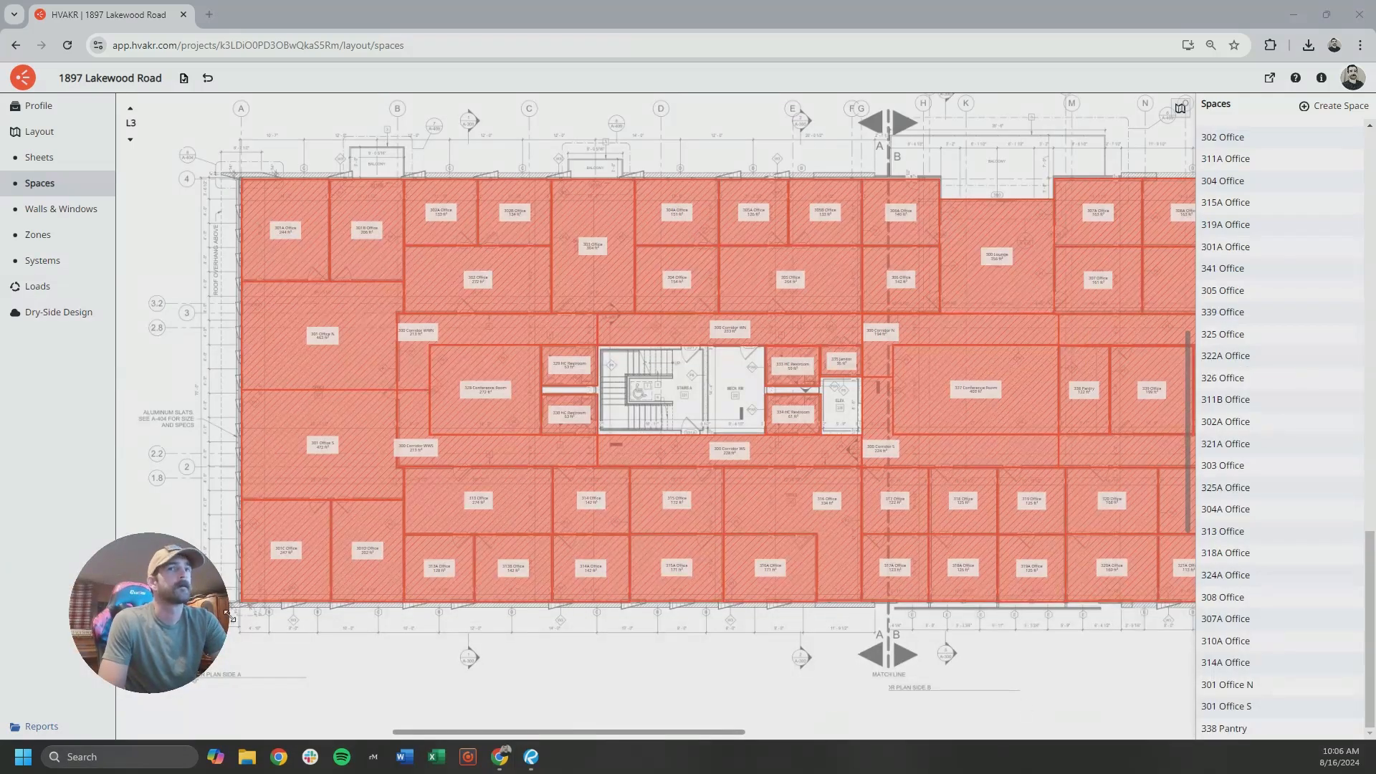
Check the number of people entered for office space 301A on floor L3.
left_click(286, 231)
double_click(1283, 577)
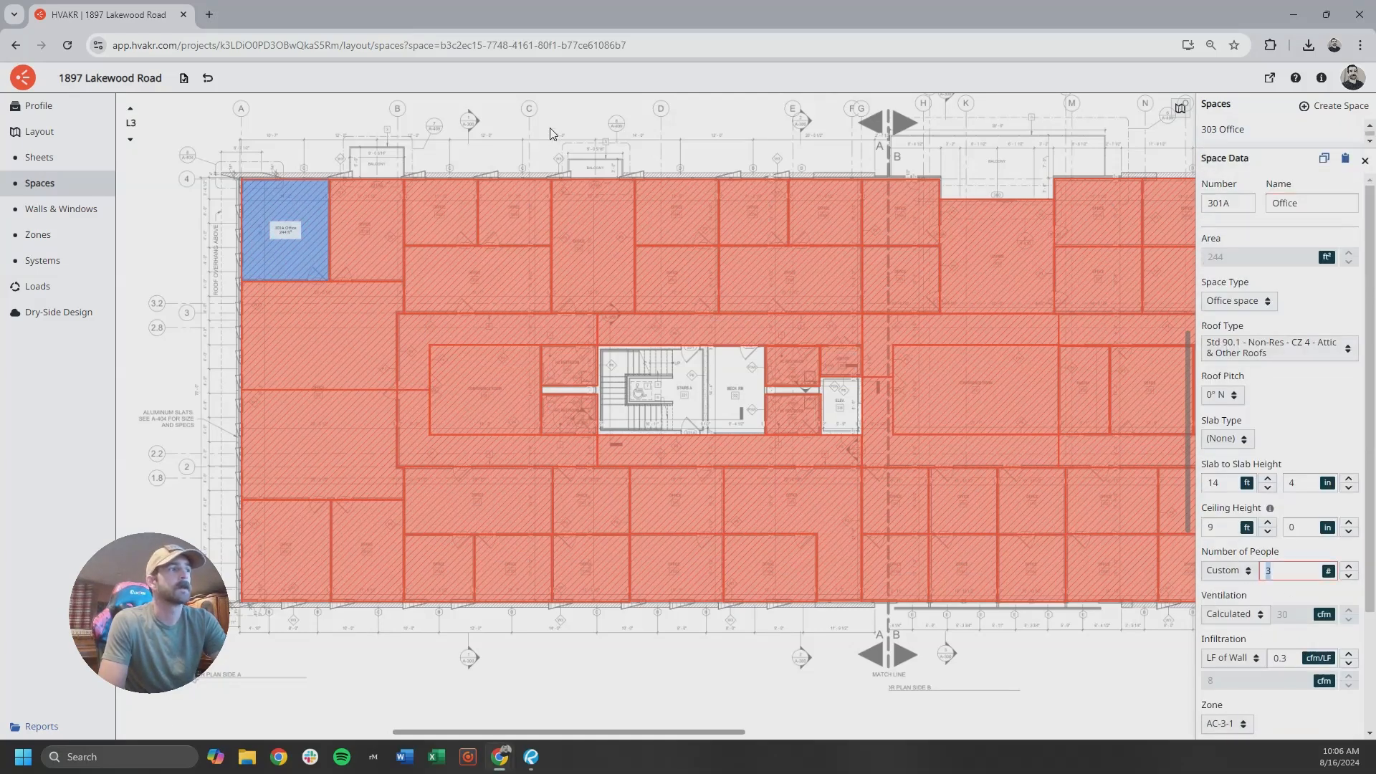
left_click(559, 145)
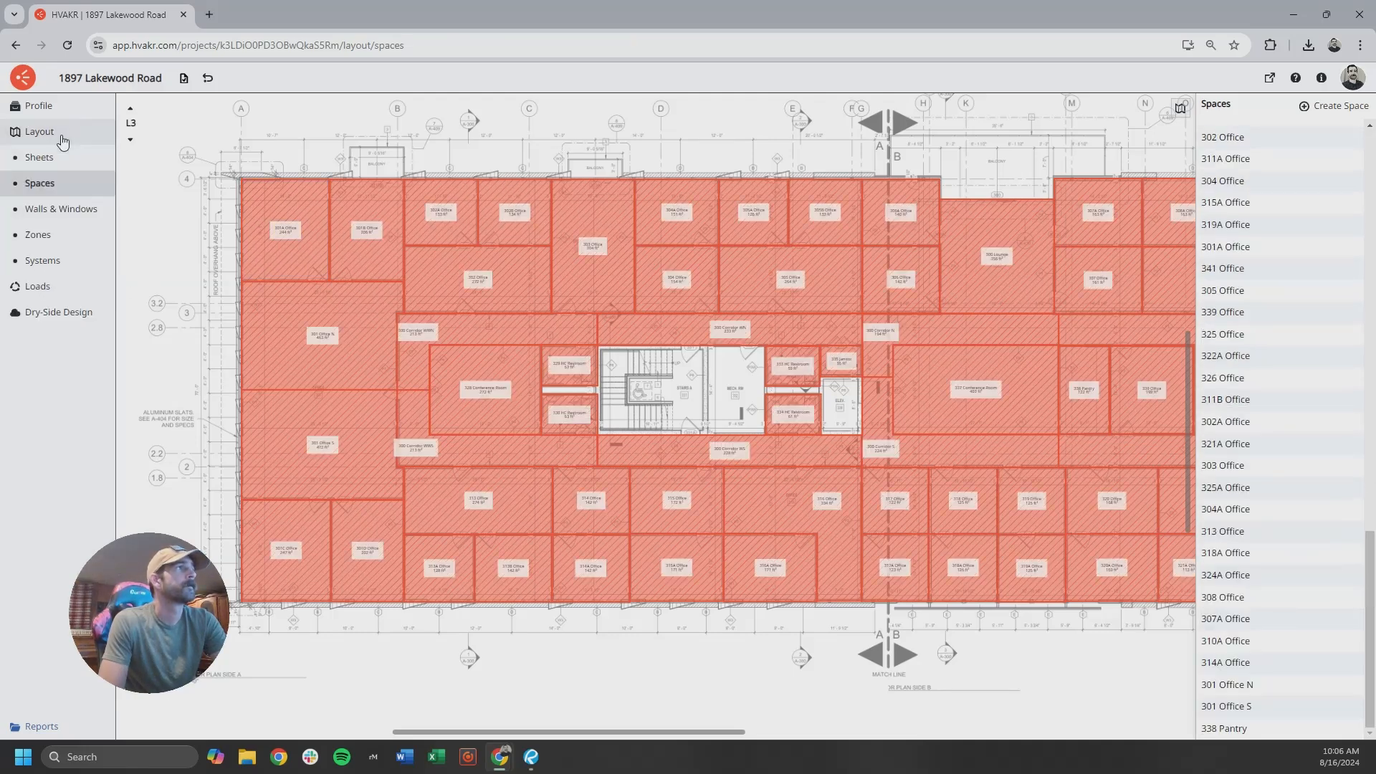
Return to the systems layout on floor L1 and review VRF-1-1's cooling load profile and peak detail.
left_click(47, 261)
left_click(130, 139)
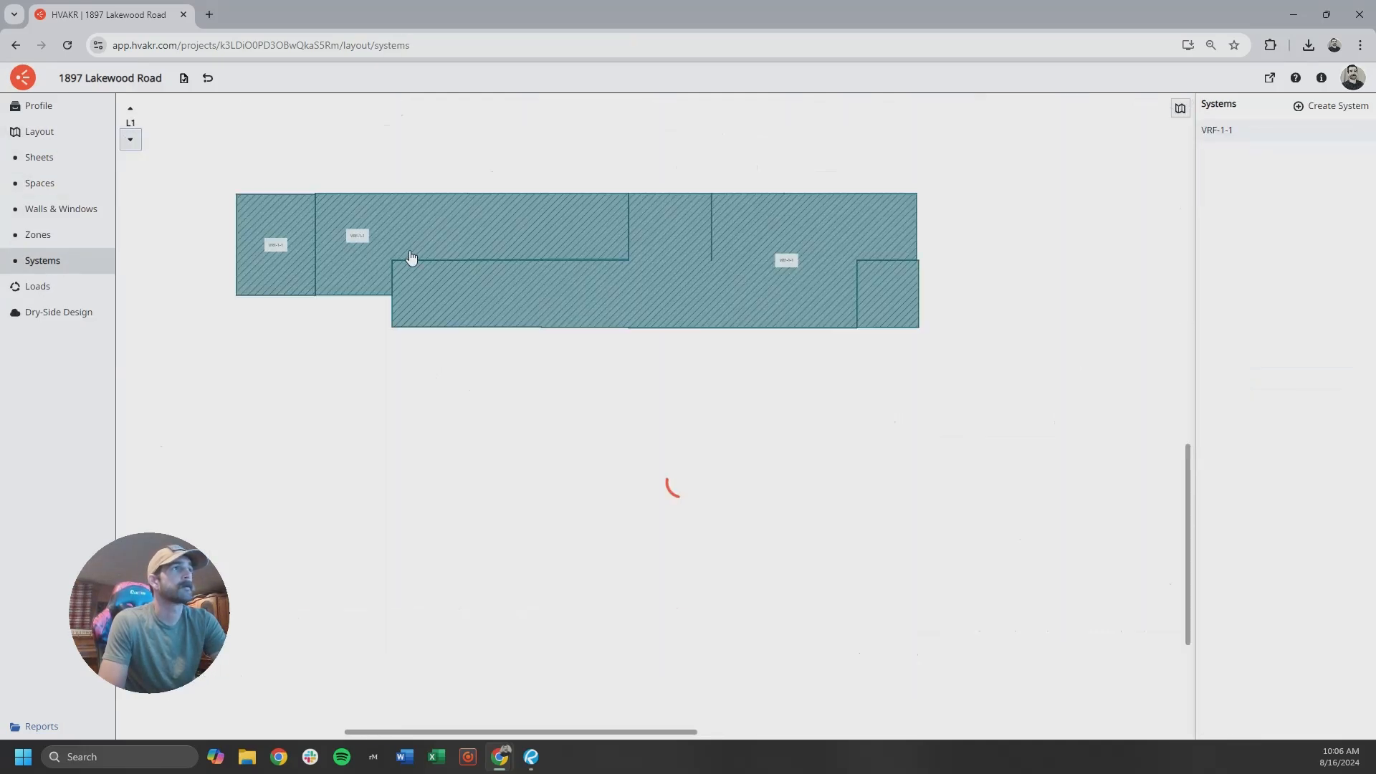
left_click(411, 261)
scroll(1283, 581, "down", 2)
left_click(1253, 706)
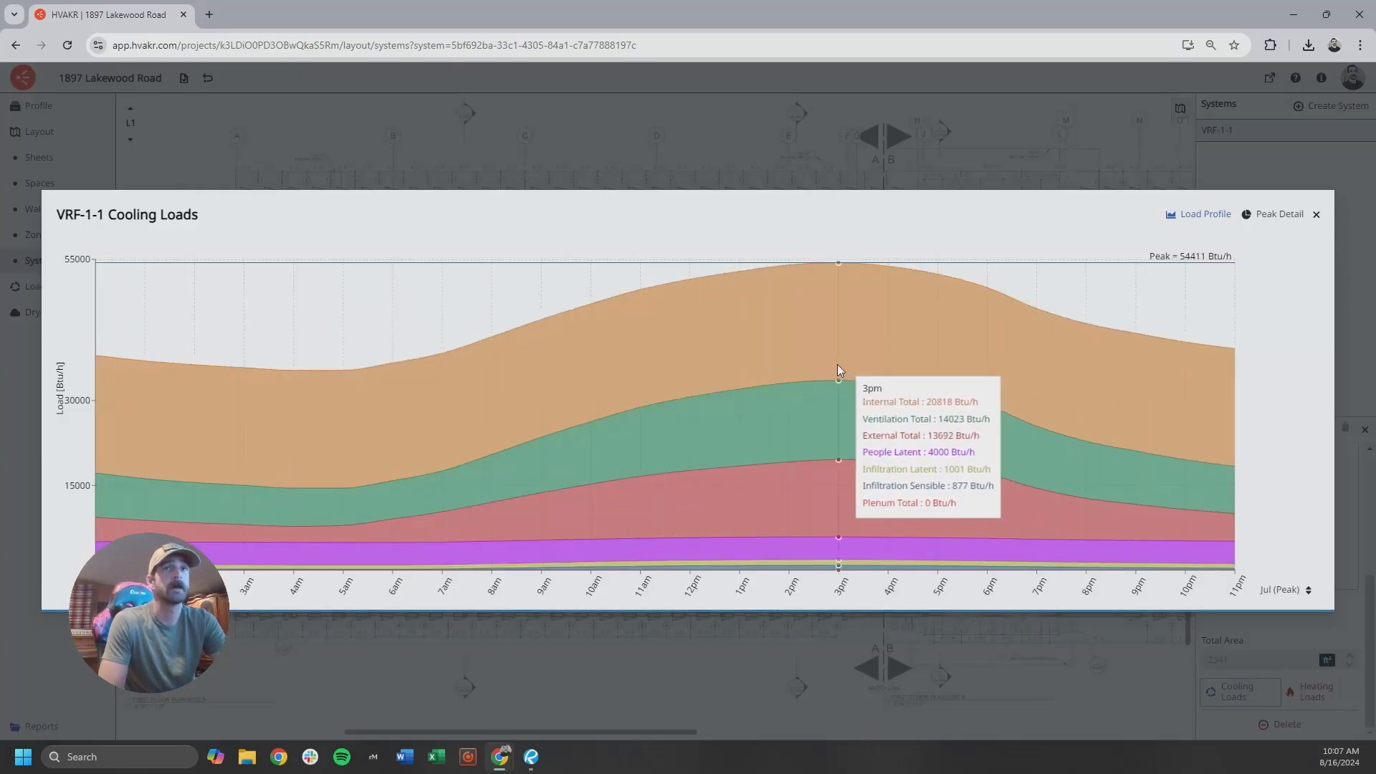
left_click(1276, 213)
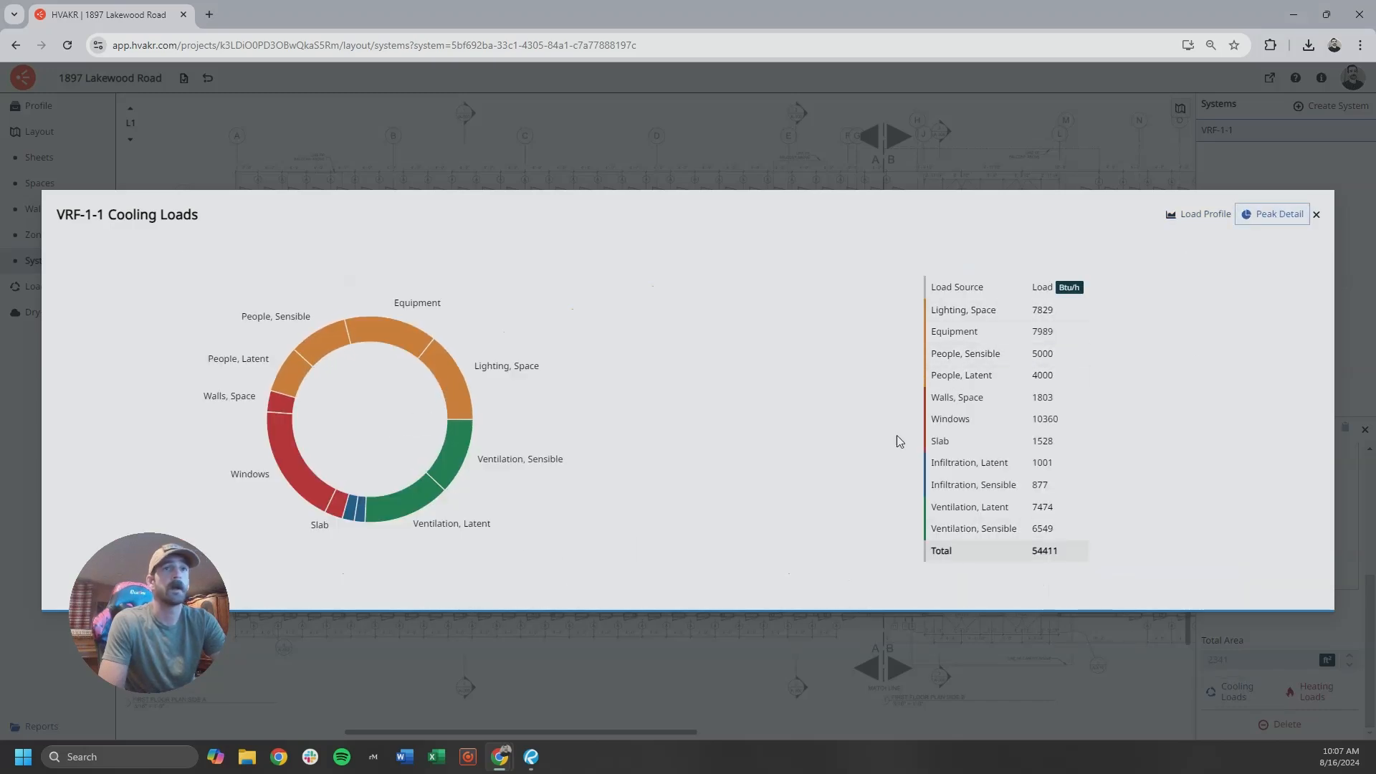
left_click(1316, 214)
Add zones AC-1-25, AC-1-26 and AC-1-31 through AC-1-41 on floor L1 to system VRF-1-1.
left_click(529, 429)
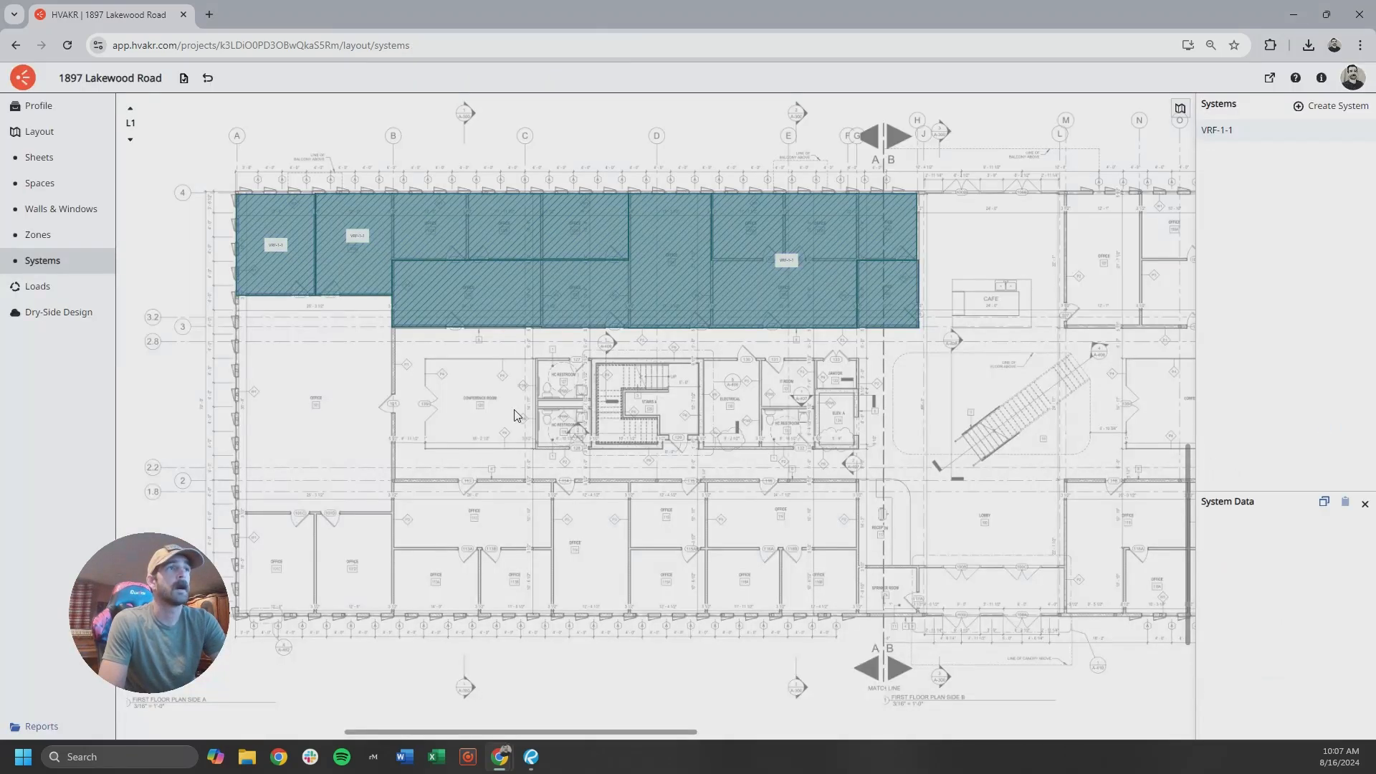
scroll(1276, 545, "down", 5)
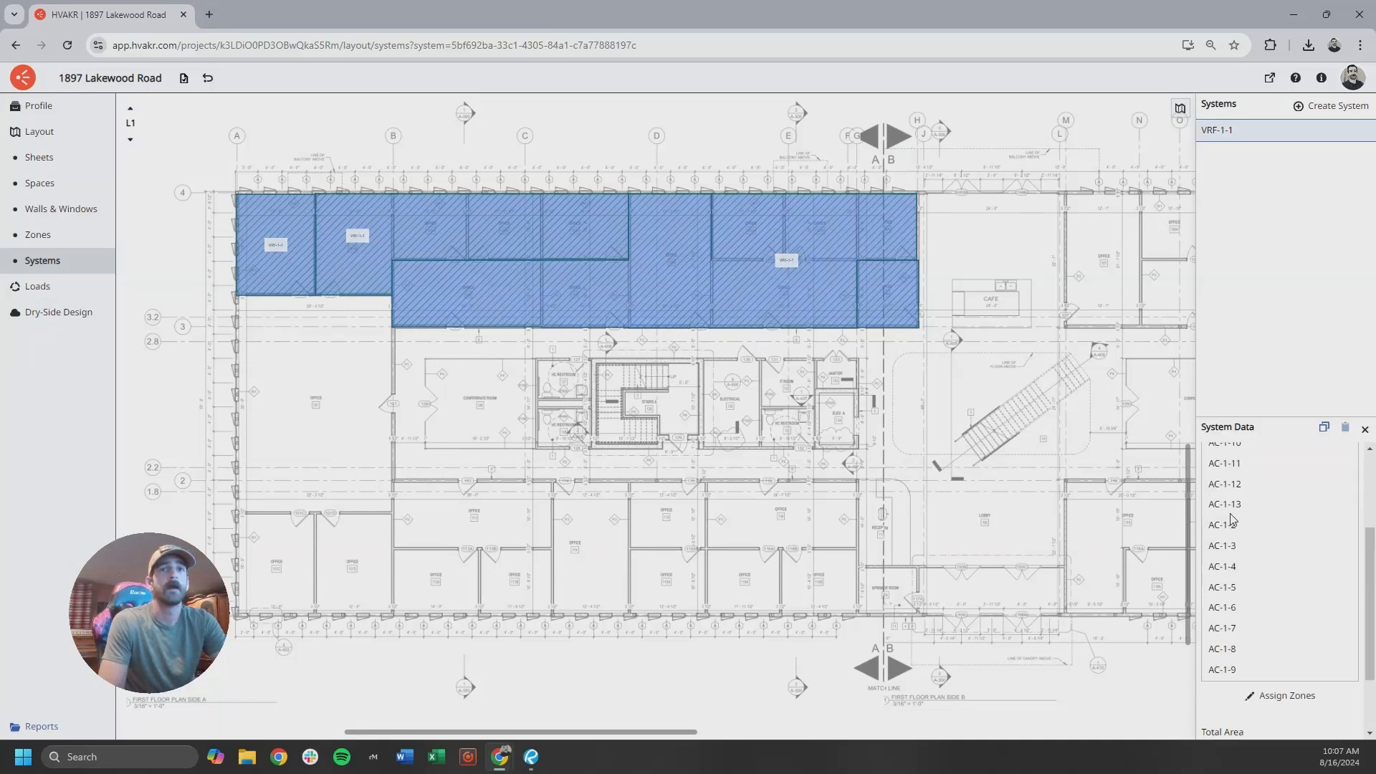
left_click(1269, 603)
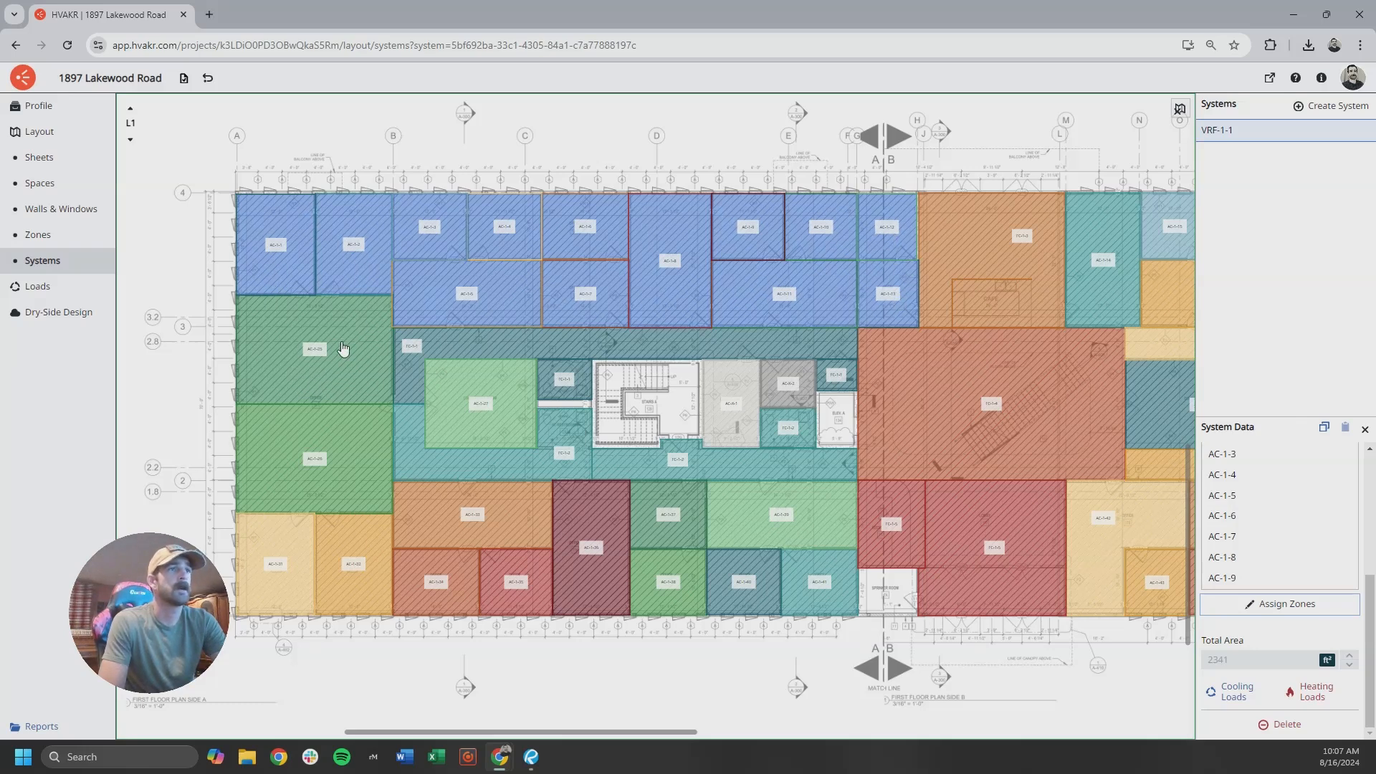
left_click(344, 350)
left_click(341, 477)
left_click(287, 576)
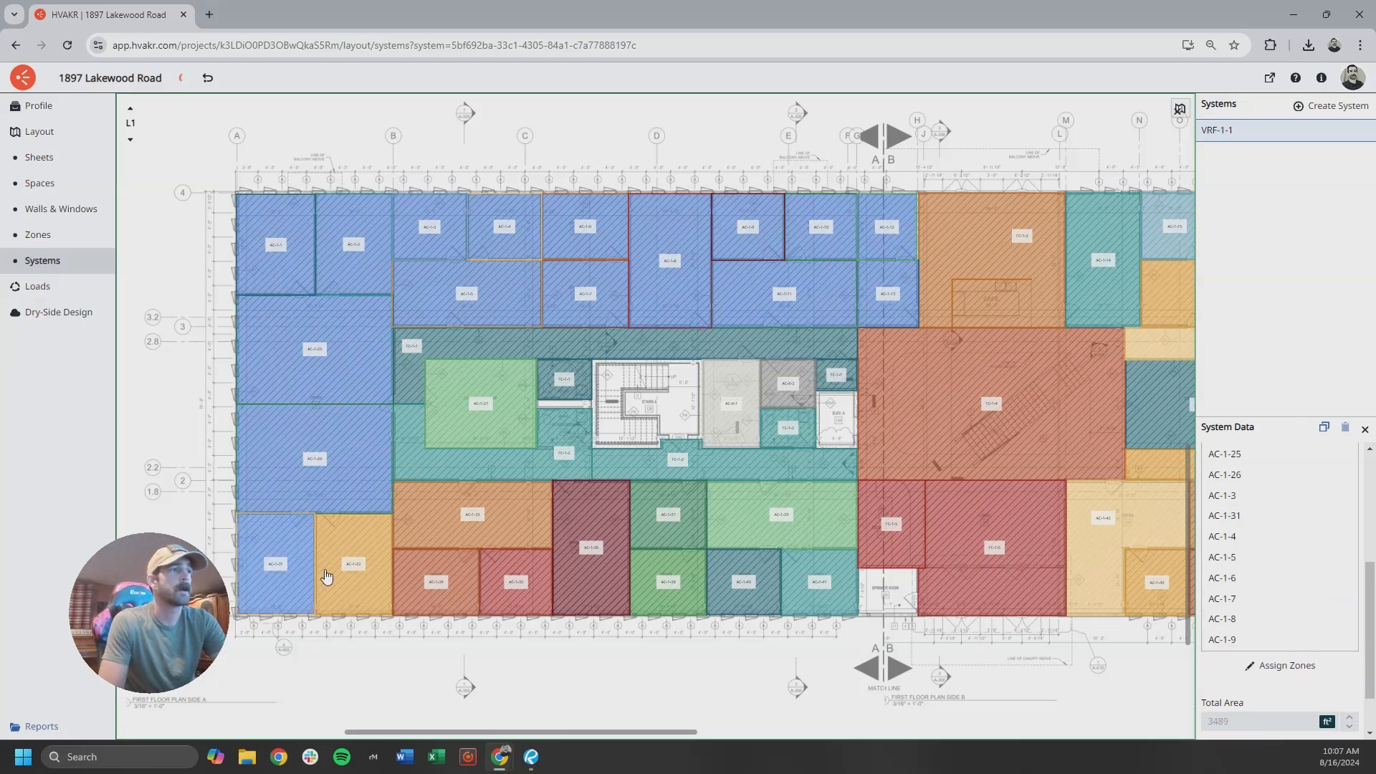
left_click(354, 566)
left_click(455, 532)
left_click(430, 577)
left_click(508, 590)
left_click(604, 543)
left_click(672, 523)
left_click(674, 587)
left_click(756, 529)
left_click(757, 581)
left_click(821, 587)
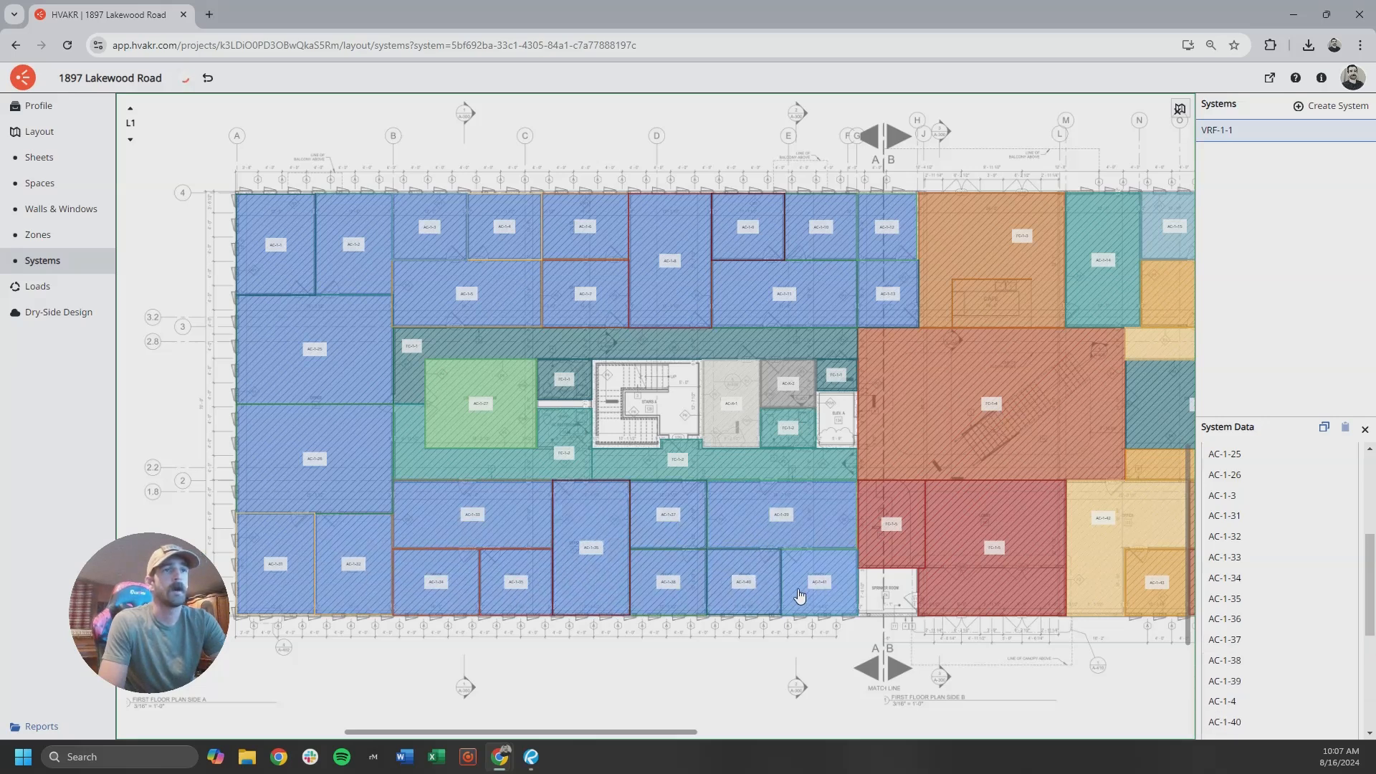
left_click(534, 670)
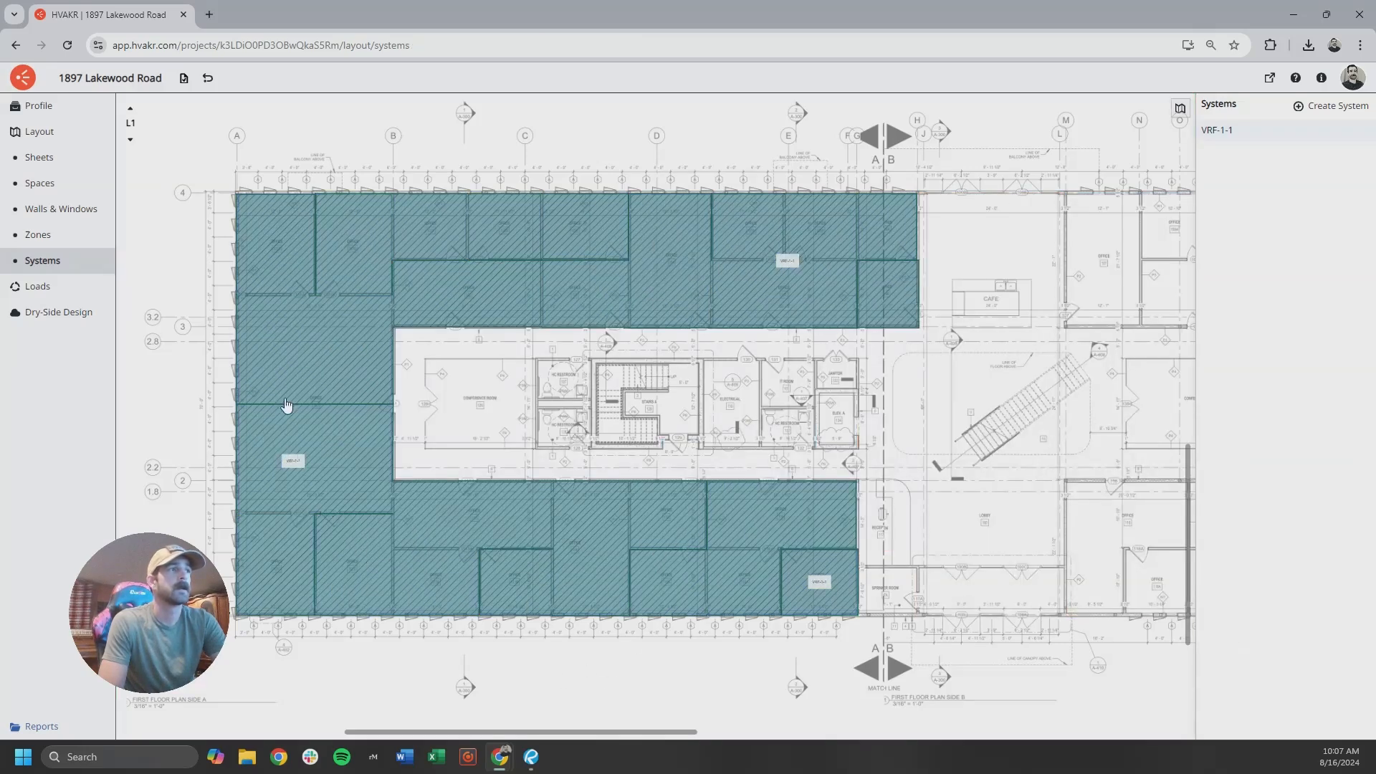
Review VRF-1-1's cooling load profile, then check the L1 zone layout and return to the systems layout.
left_click(432, 300)
scroll(1260, 586, "down", 10)
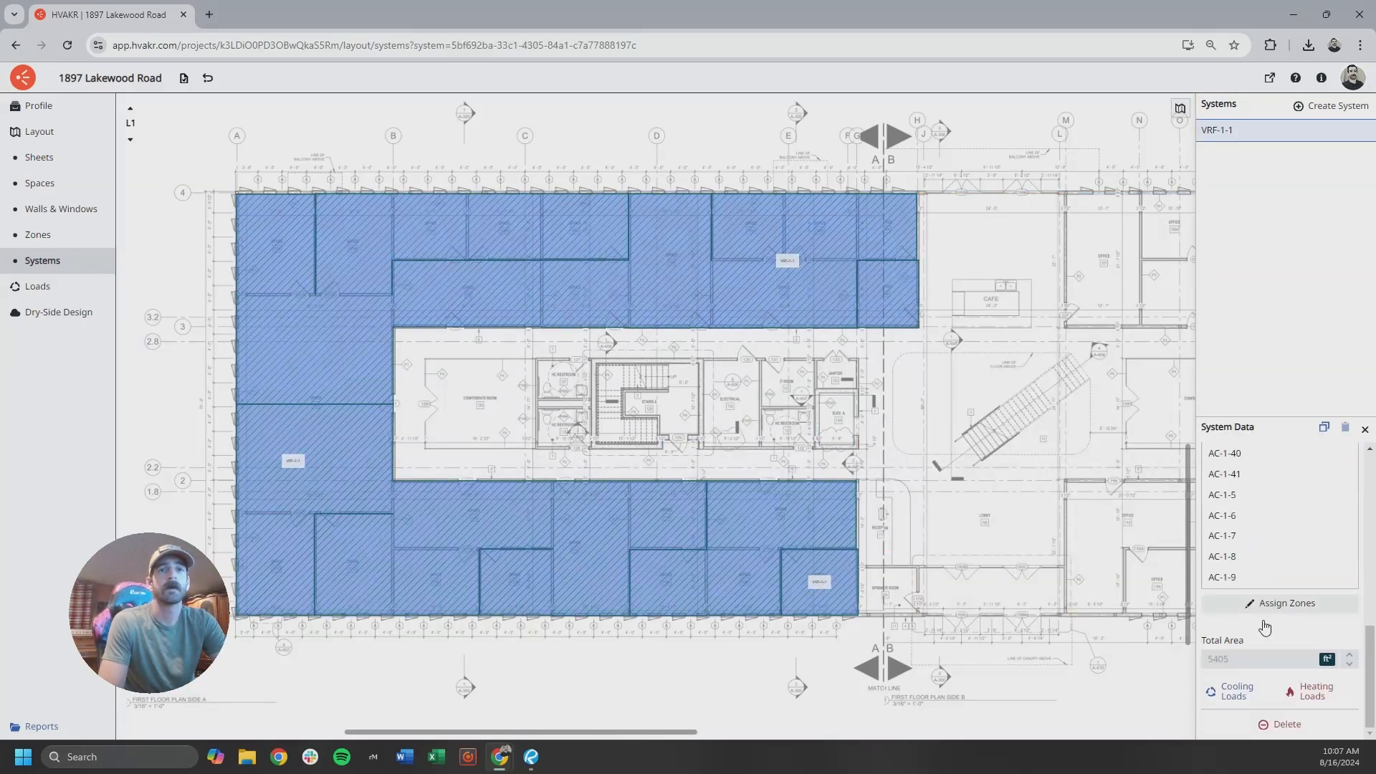
left_click(1244, 710)
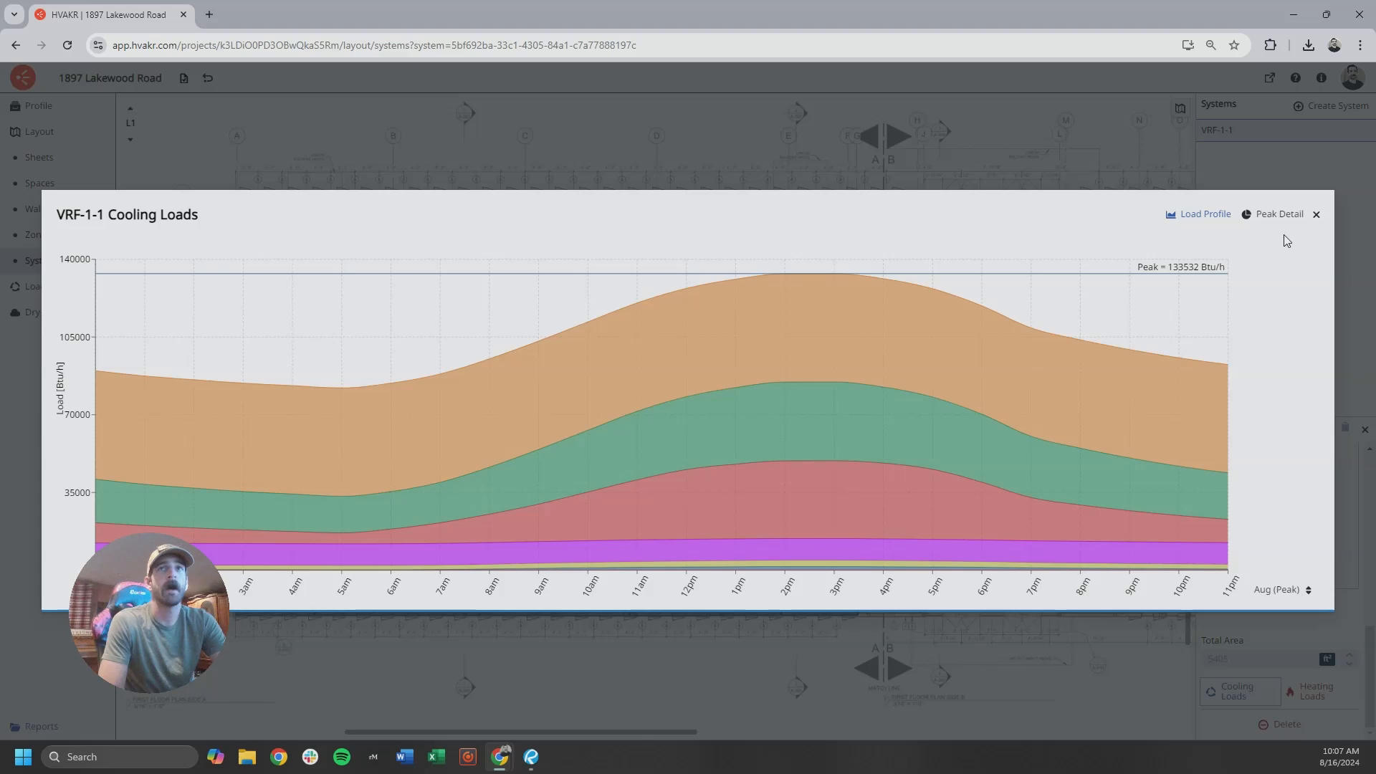
left_click(1316, 215)
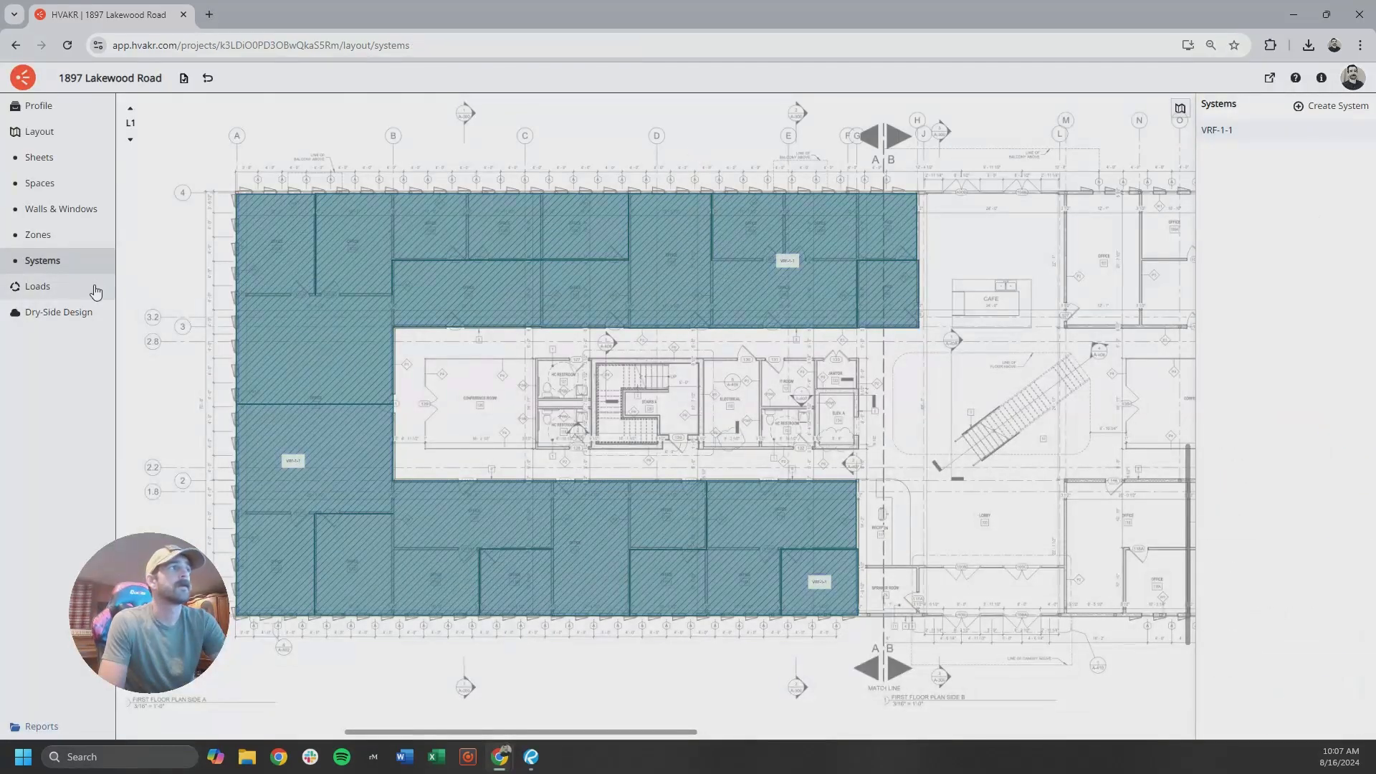
left_click(56, 235)
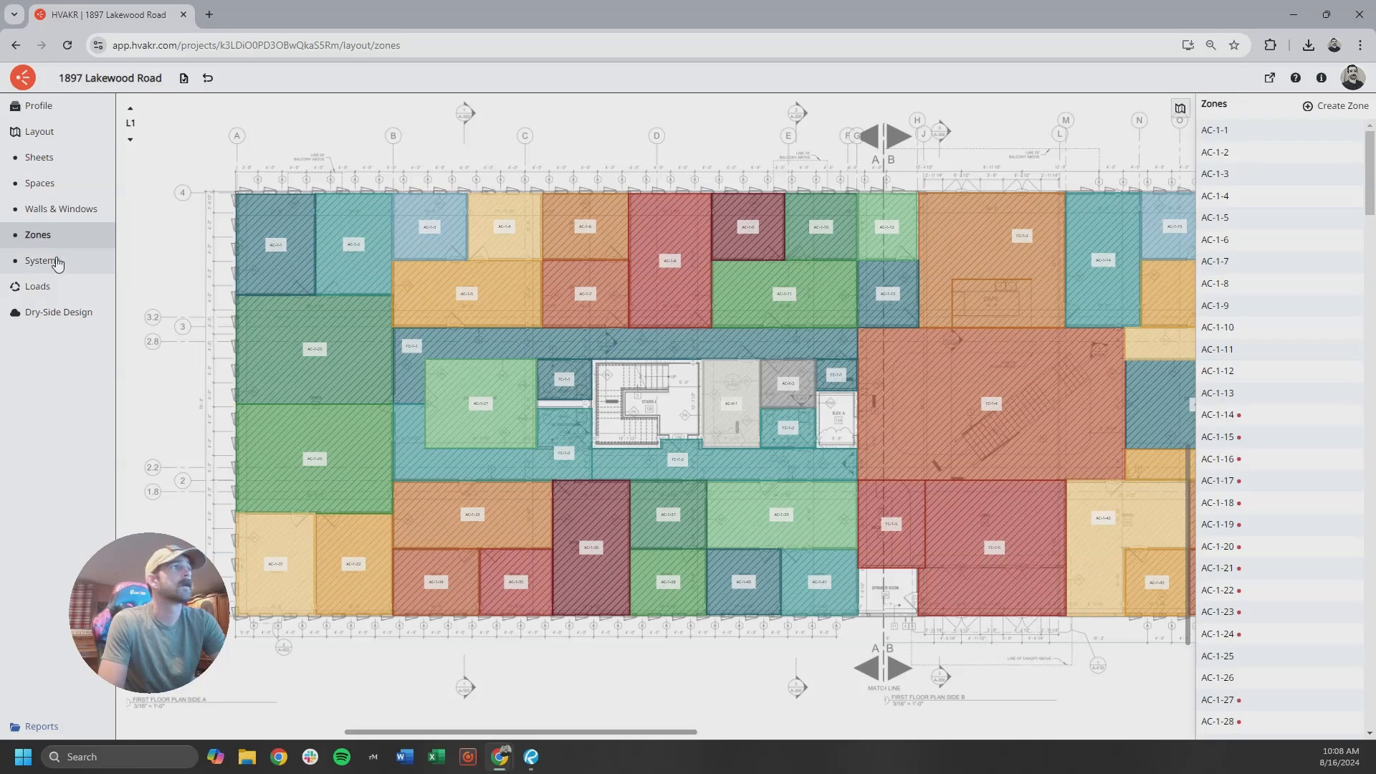
left_click(42, 260)
Assign the conference room zone beside the restrooms in the west half of floor L1 to system VRF-1-1.
left_click_drag(713, 415, 626, 400)
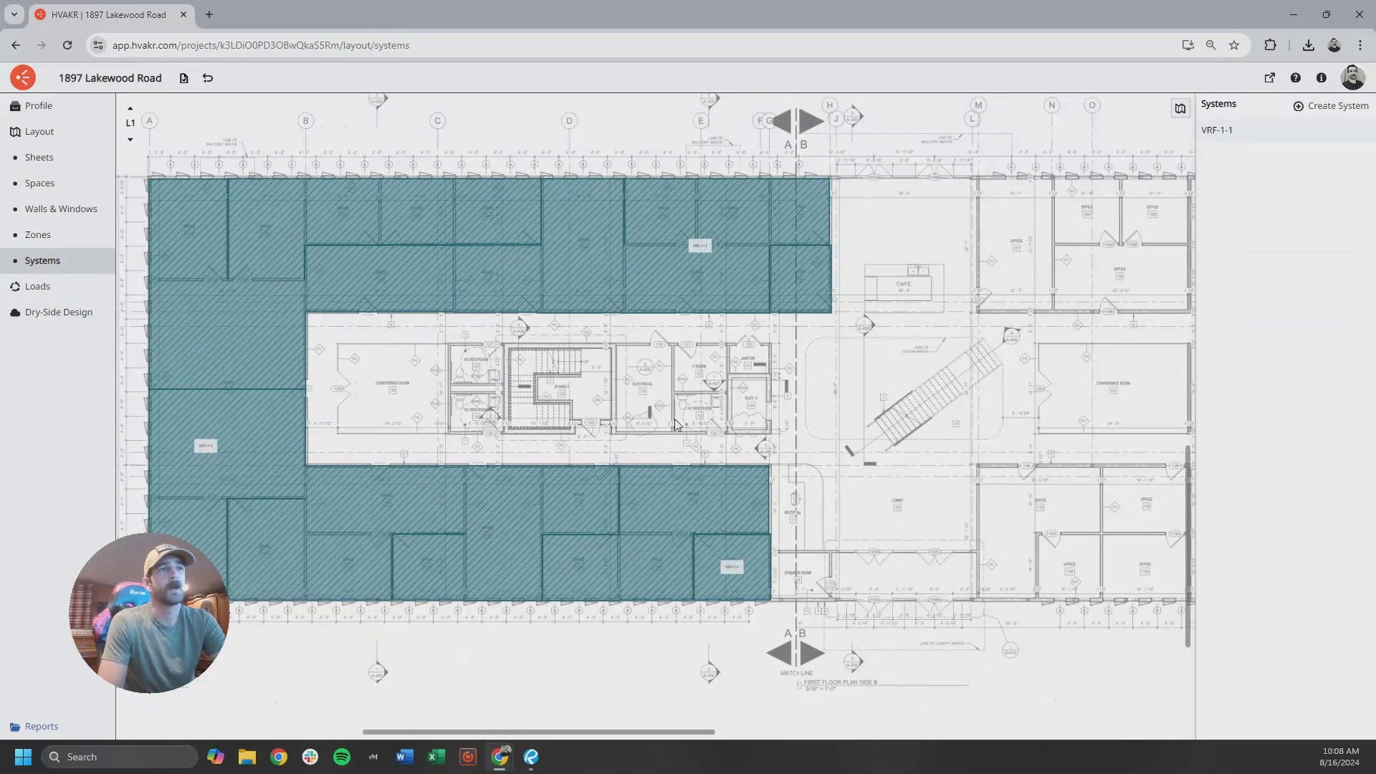
left_click_drag(766, 404, 658, 404)
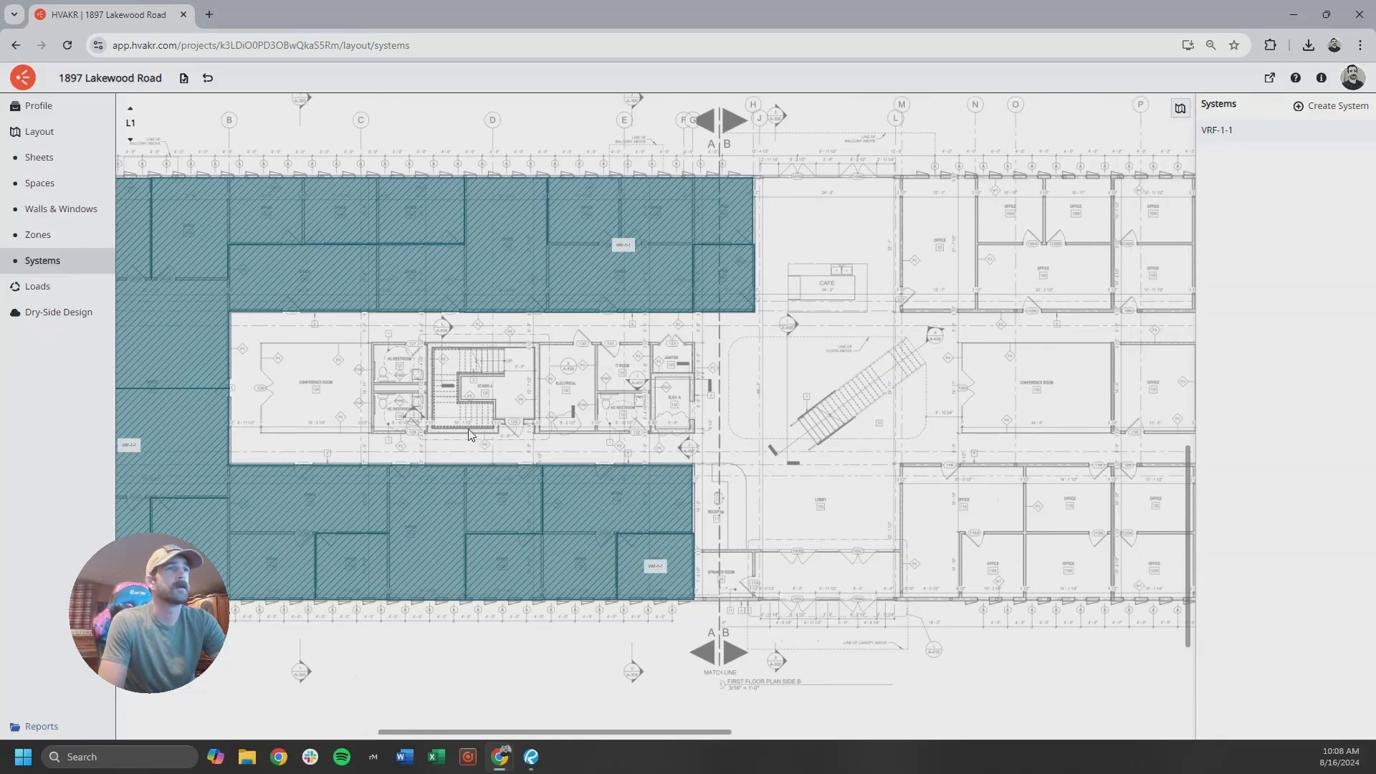
left_click_drag(476, 435, 592, 429)
left_click(424, 272)
scroll(1272, 516, "down", 5)
left_click(1269, 603)
left_click(426, 396)
scroll(154, 353, "up", 1)
left_click(144, 341)
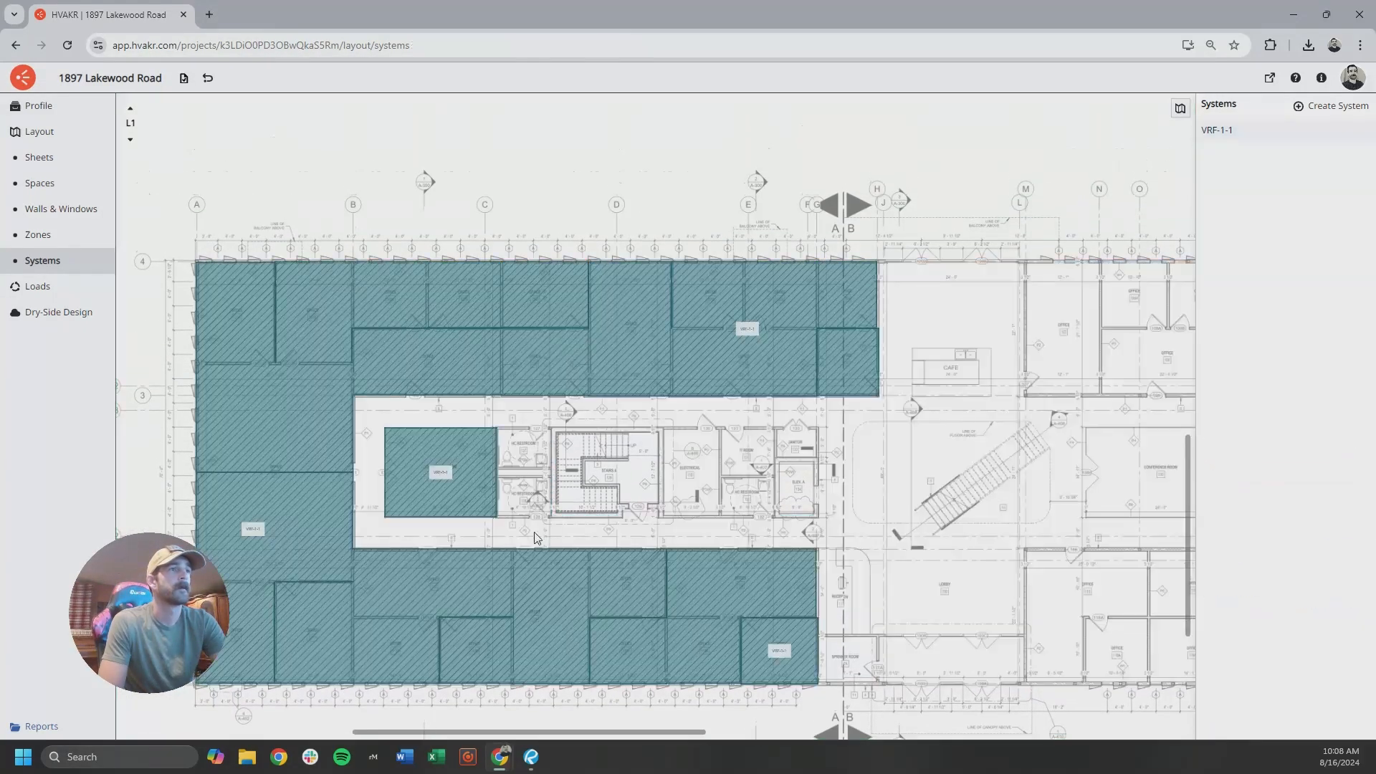
Create a new system named VRF-1-2 for floor L1 and give it a teal colour.
left_click_drag(536, 537, 582, 415)
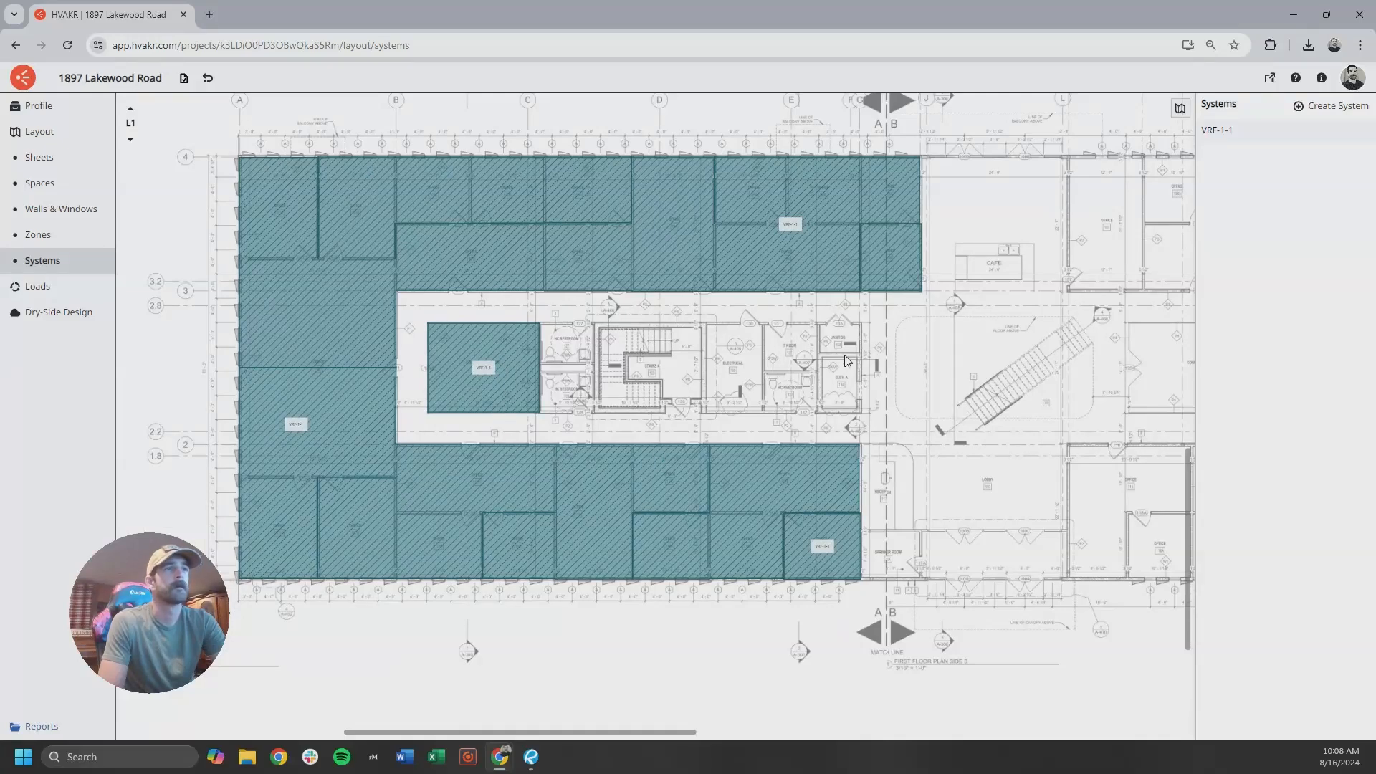
scroll(907, 373, "right", 10)
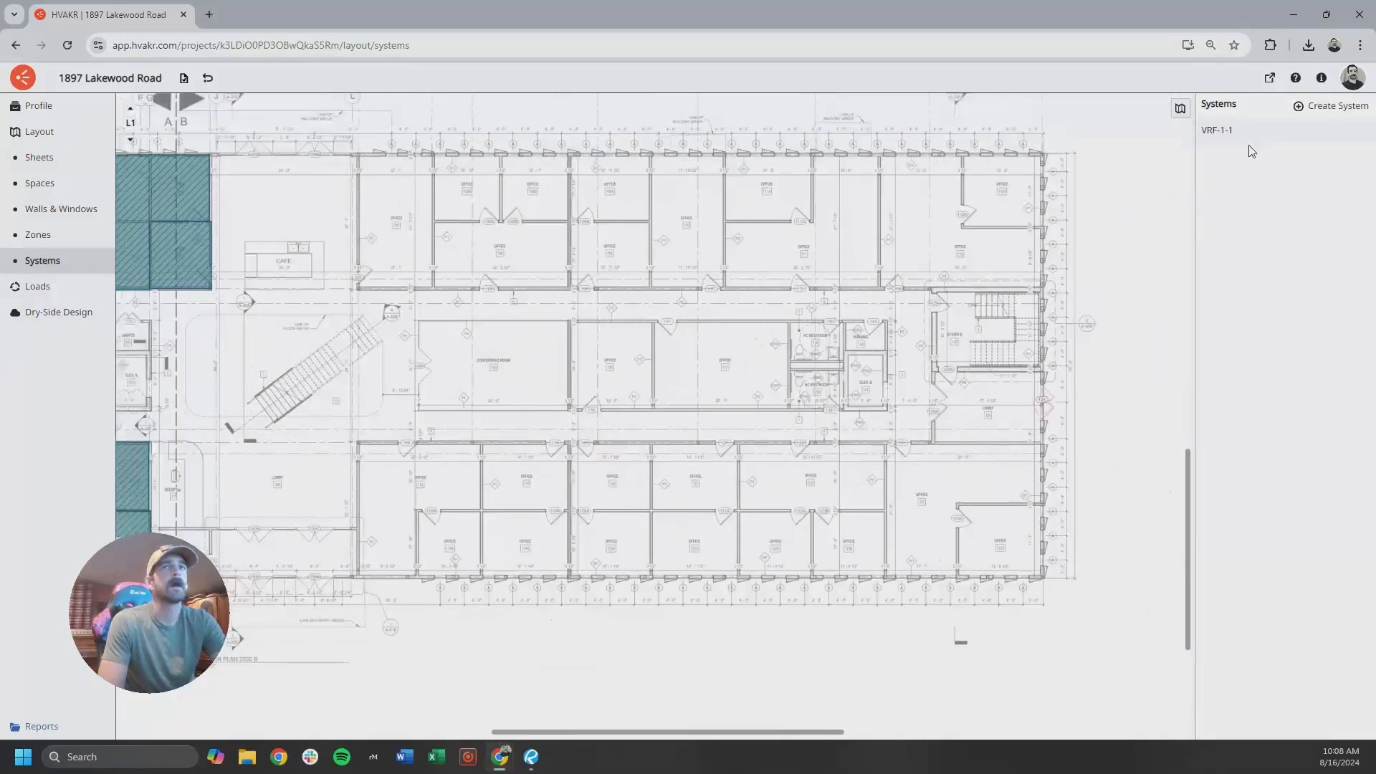
left_click(1325, 107)
left_click(1244, 131)
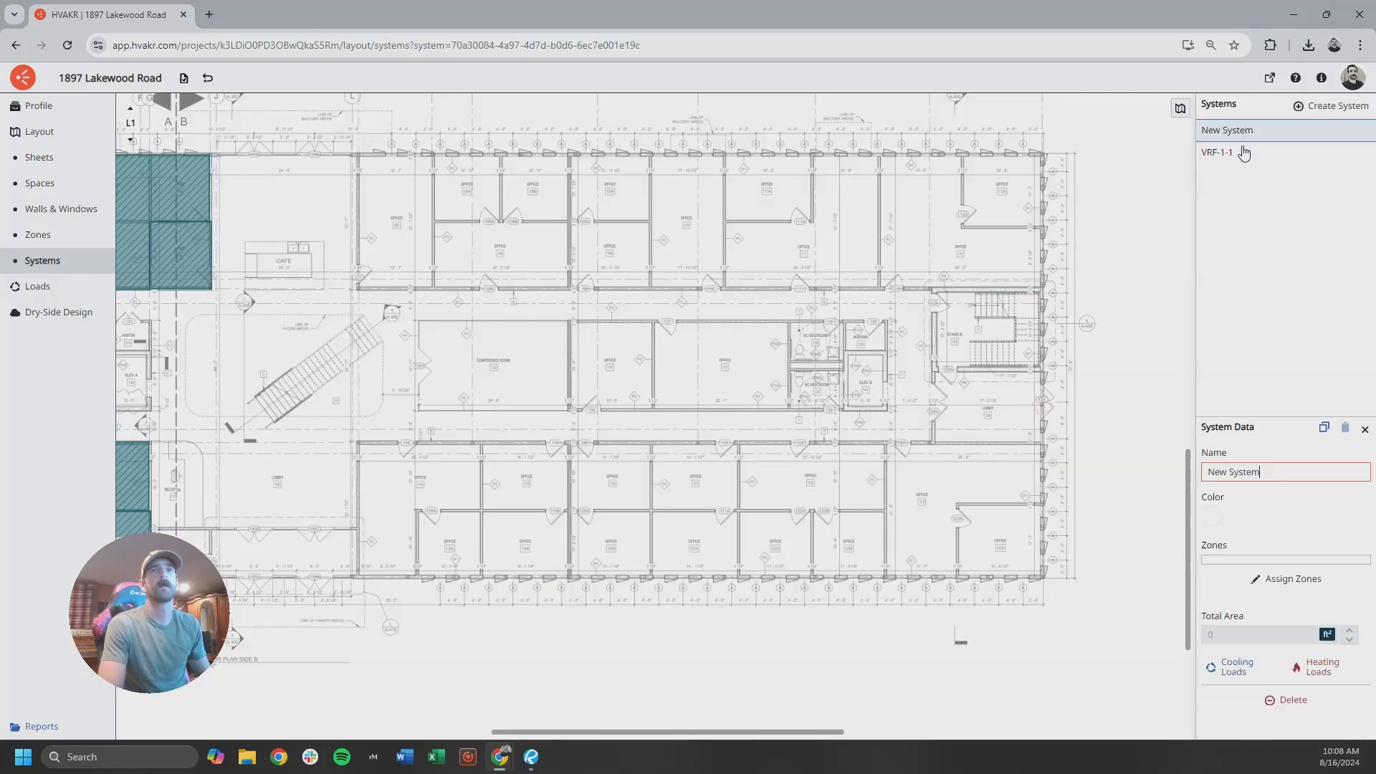
left_click_drag(1273, 477, 1146, 477)
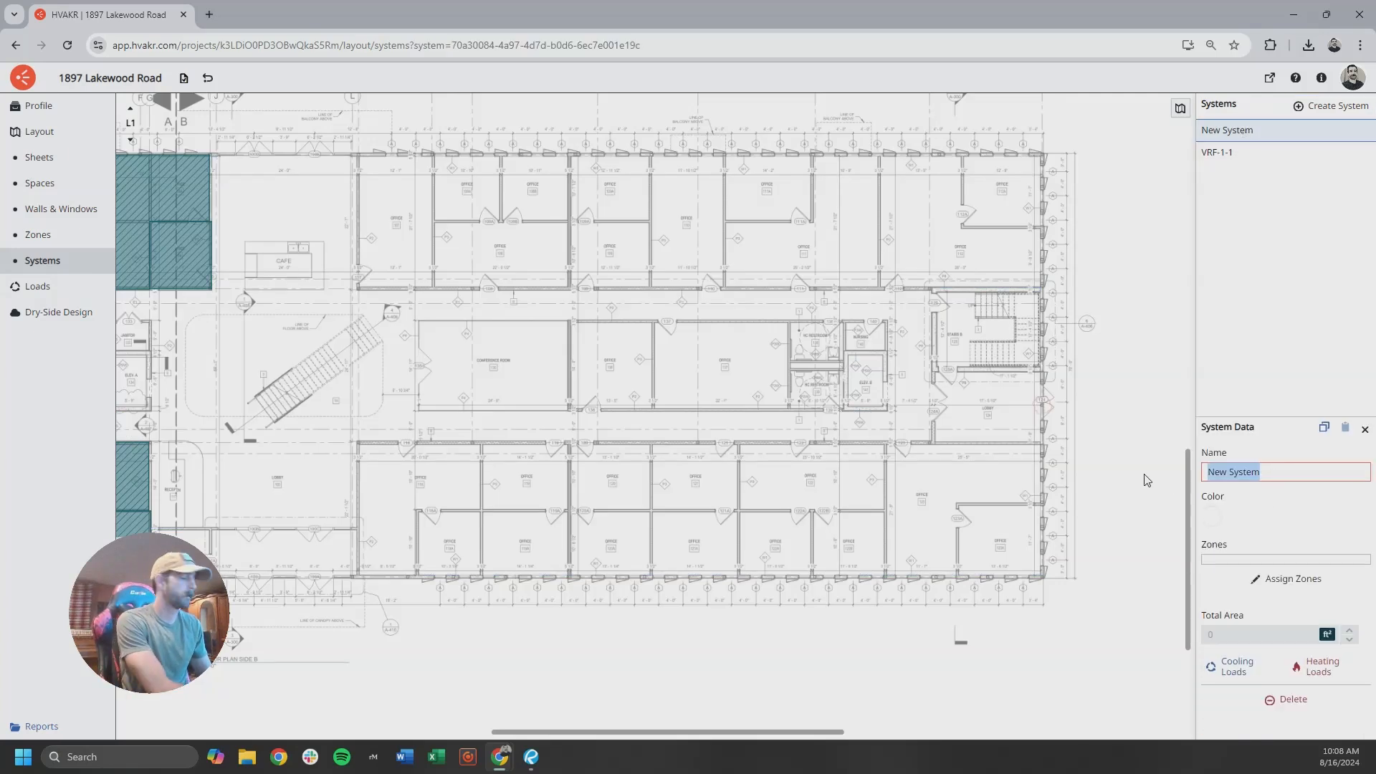
type("VRF-1")
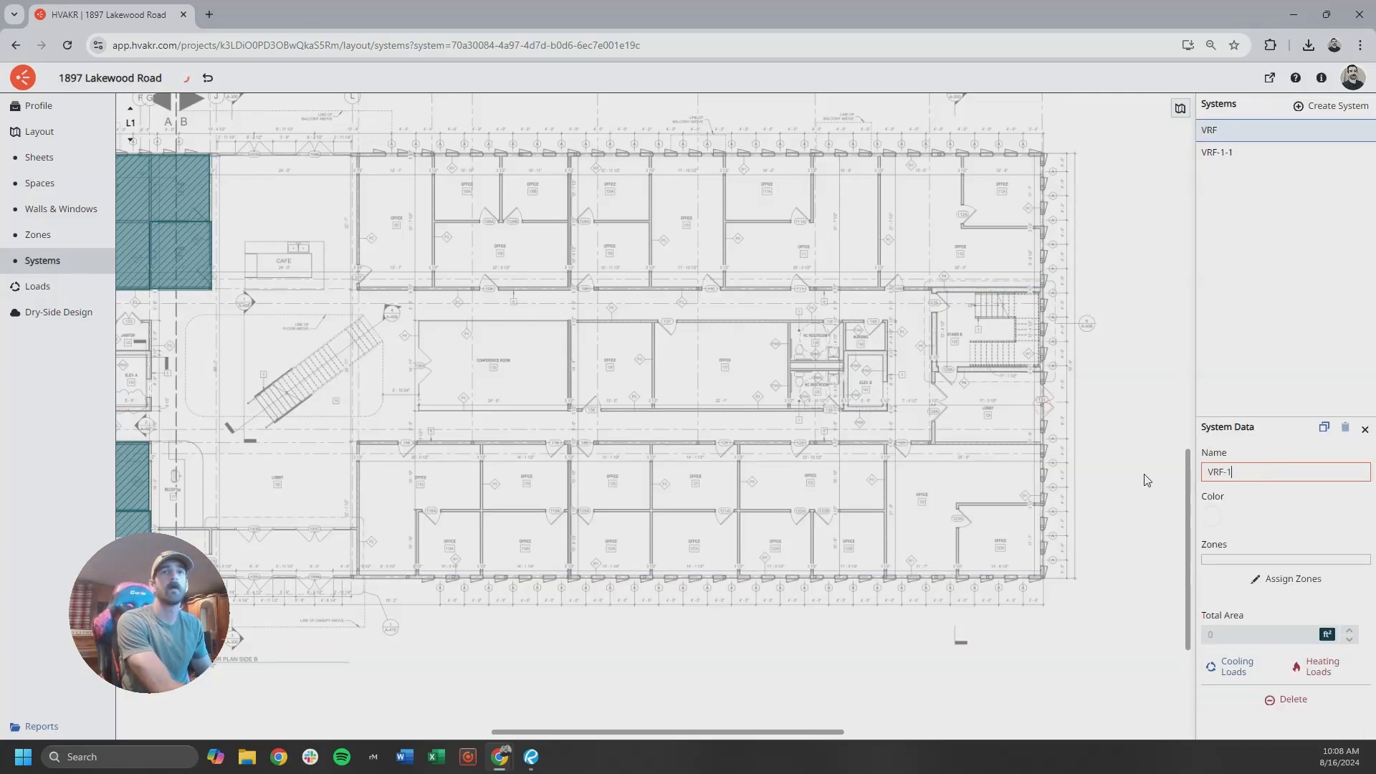
type("-2")
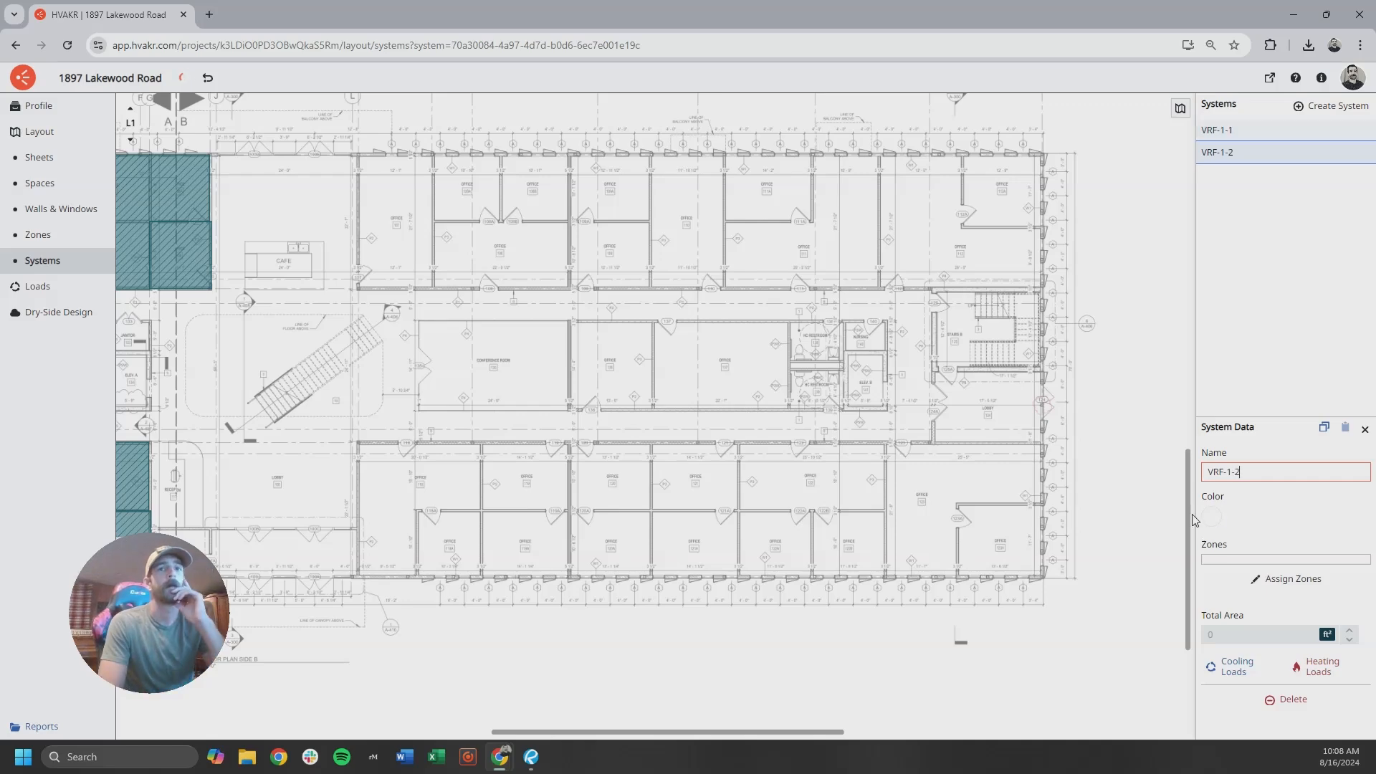
left_click(1214, 520)
left_click(1117, 509)
left_click(1173, 596)
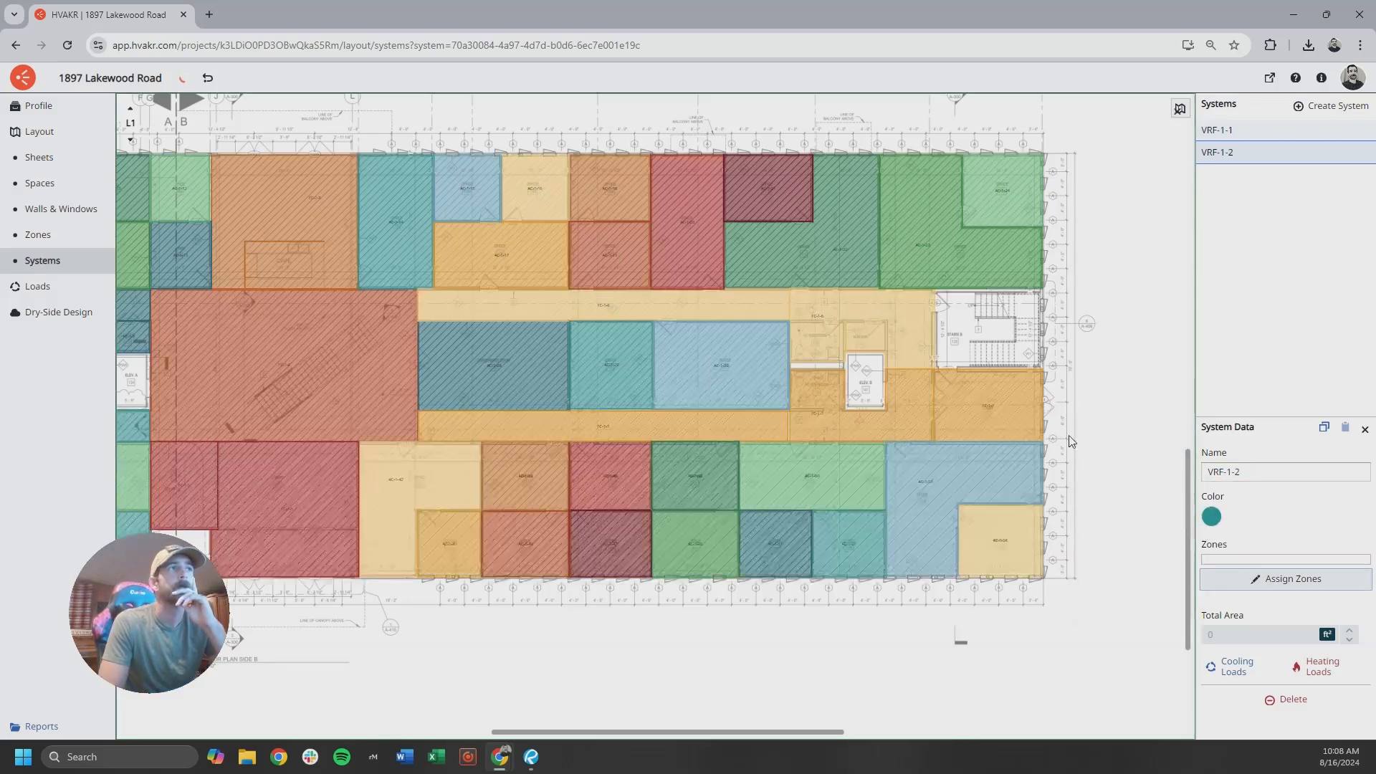
Assign the north-side office zones and the conference room zone in the east half of floor L1 to system VRF-1-2.
left_click(467, 204)
left_click(495, 240)
left_click(535, 204)
left_click(609, 200)
left_click(613, 244)
left_click(692, 238)
left_click(768, 202)
left_click(832, 240)
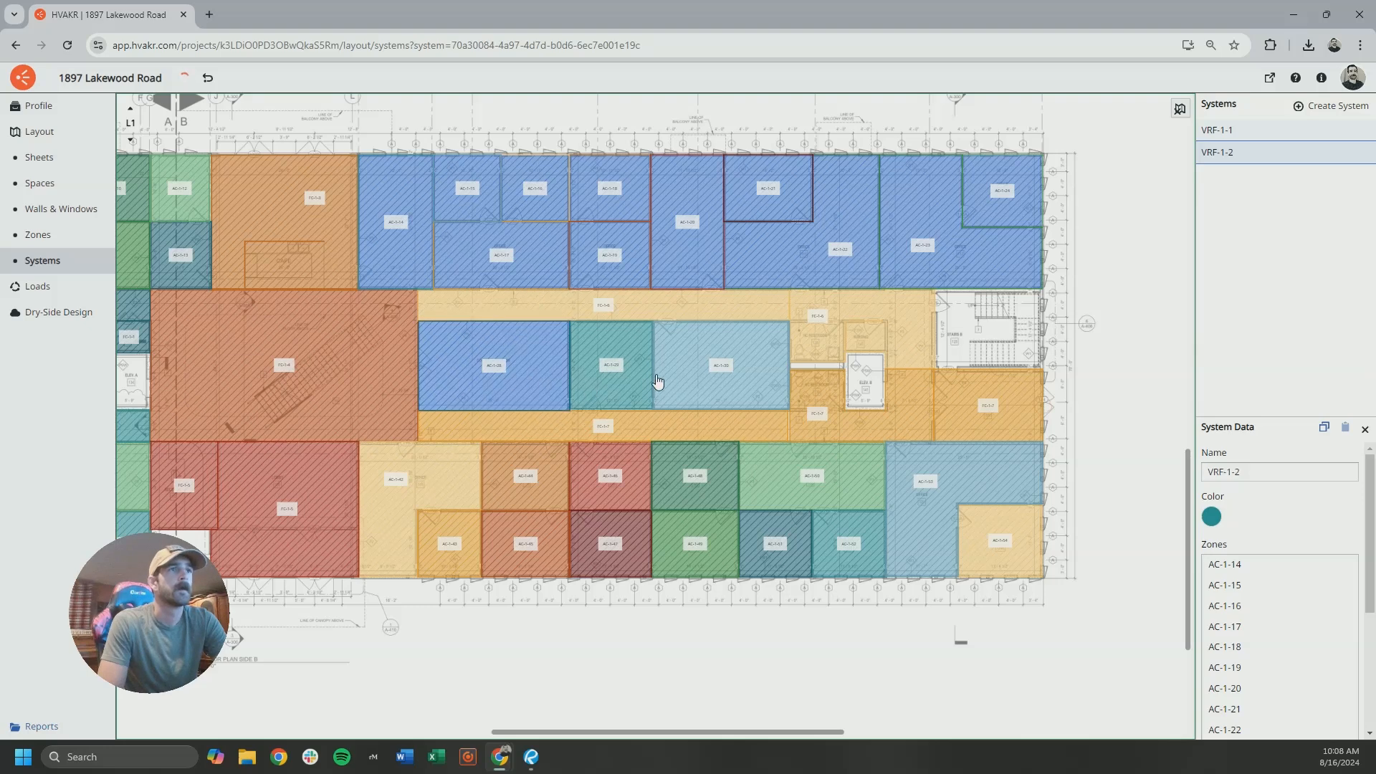
Add the two central office zones and all south-side office zones in floor L1's east half to VRF-1-2.
left_click(1001, 540)
left_click(925, 482)
left_click(815, 476)
left_click(776, 543)
left_click(691, 547)
left_click(610, 477)
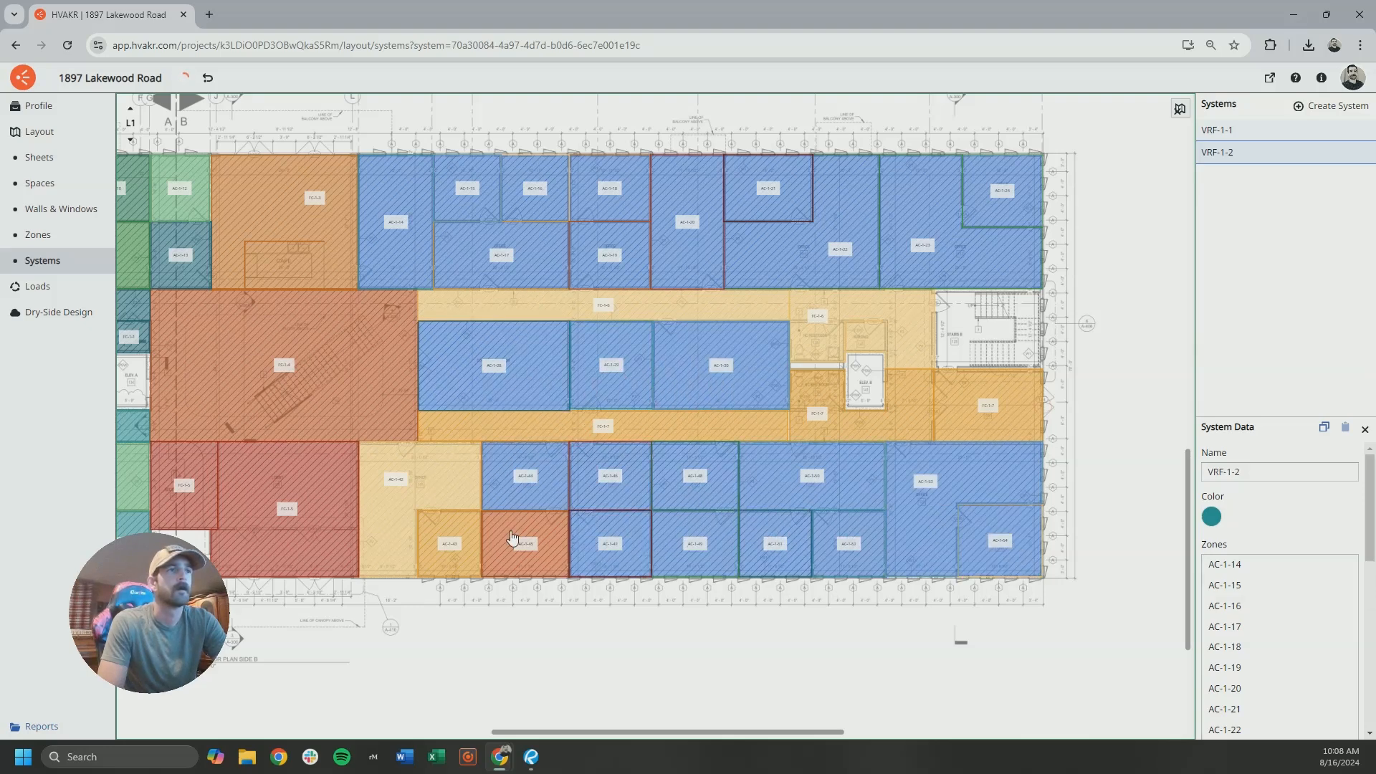
left_click(523, 483)
left_click(396, 479)
left_click(526, 649)
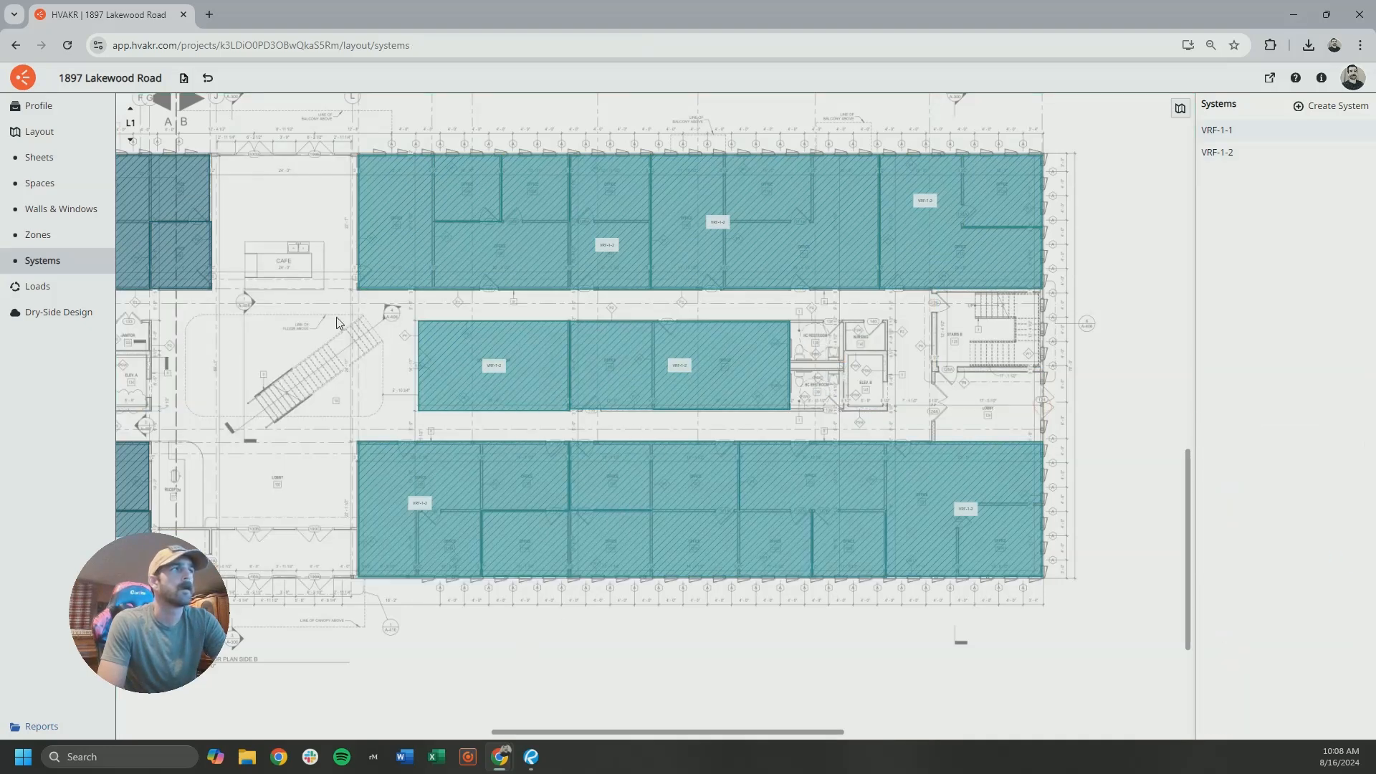
Check the L1 zone layout, then return to the systems layout and review VRF-1-2's cooling load profile.
left_click(101, 238)
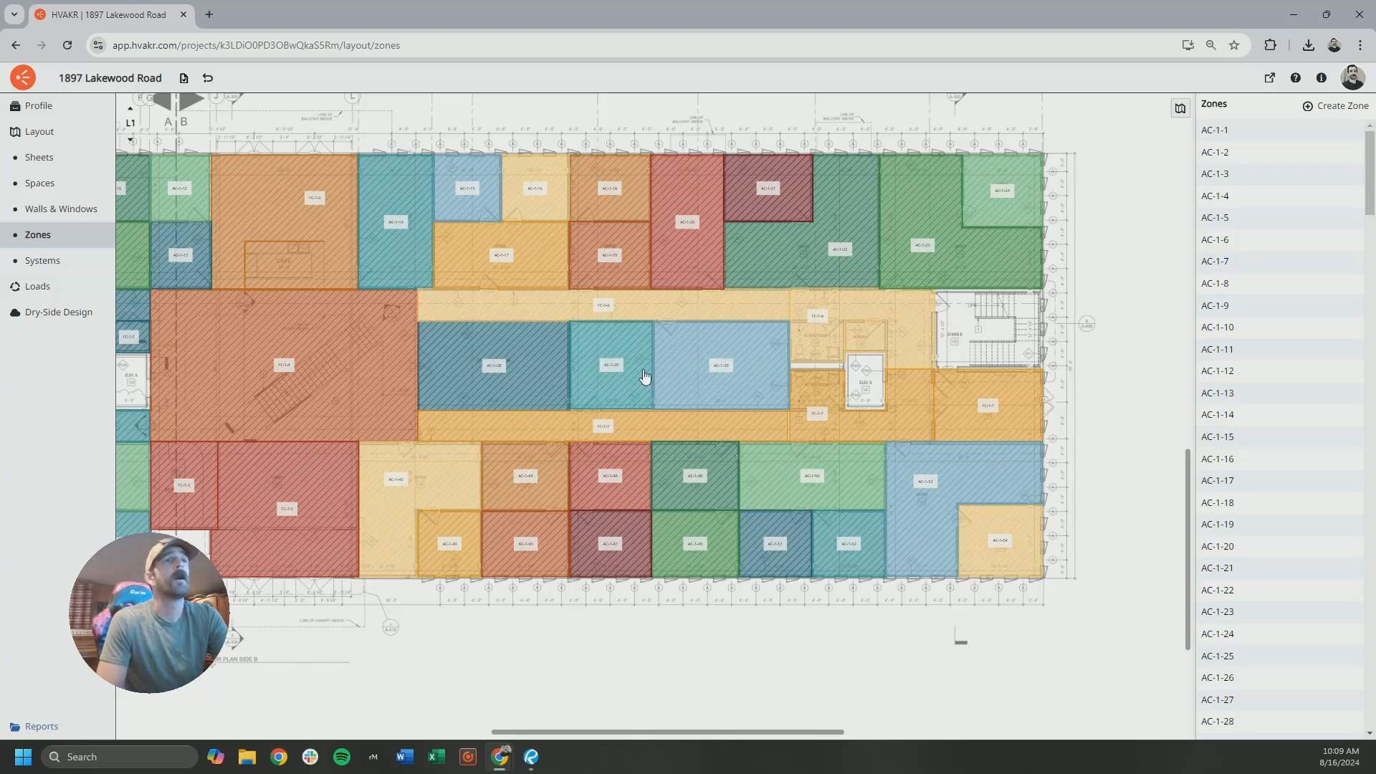
left_click(42, 261)
left_click(765, 387)
scroll(1280, 574, "down", 5)
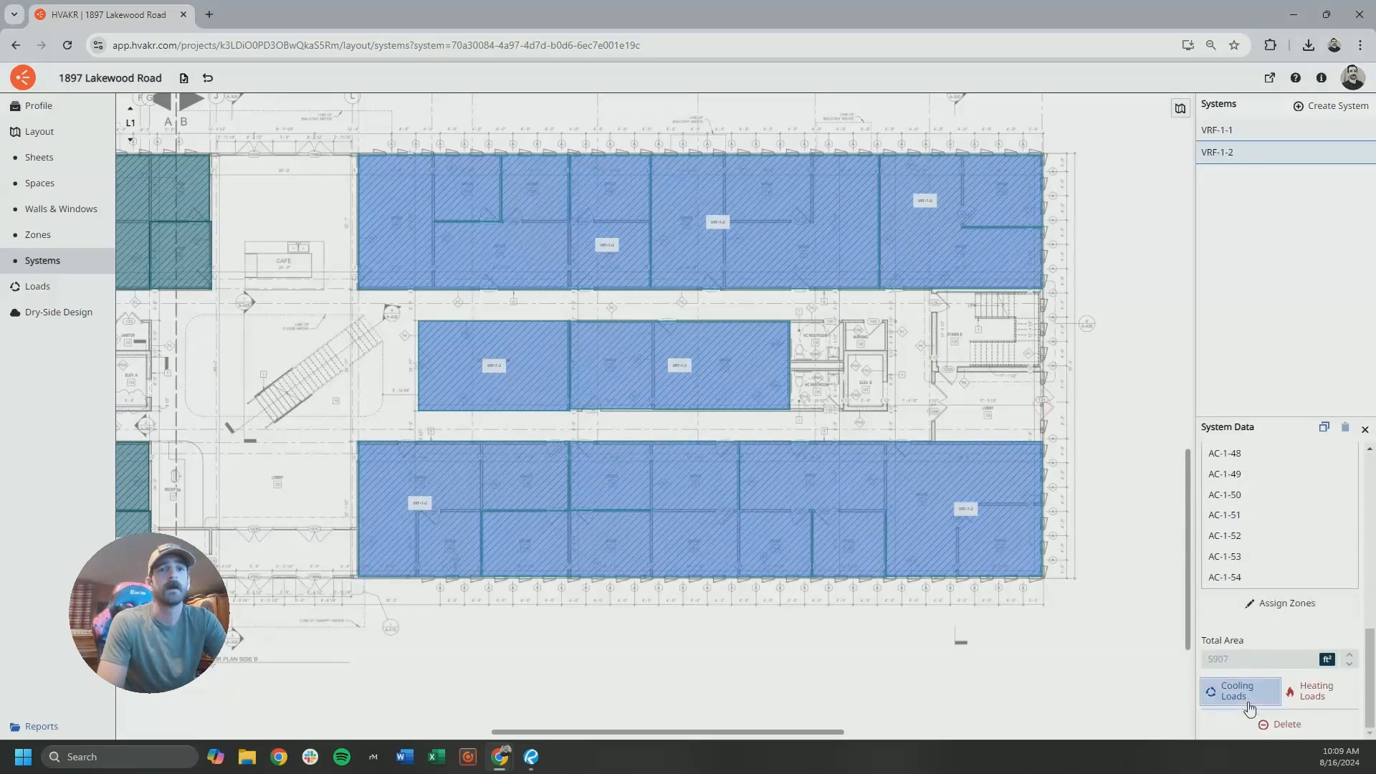
left_click(1239, 690)
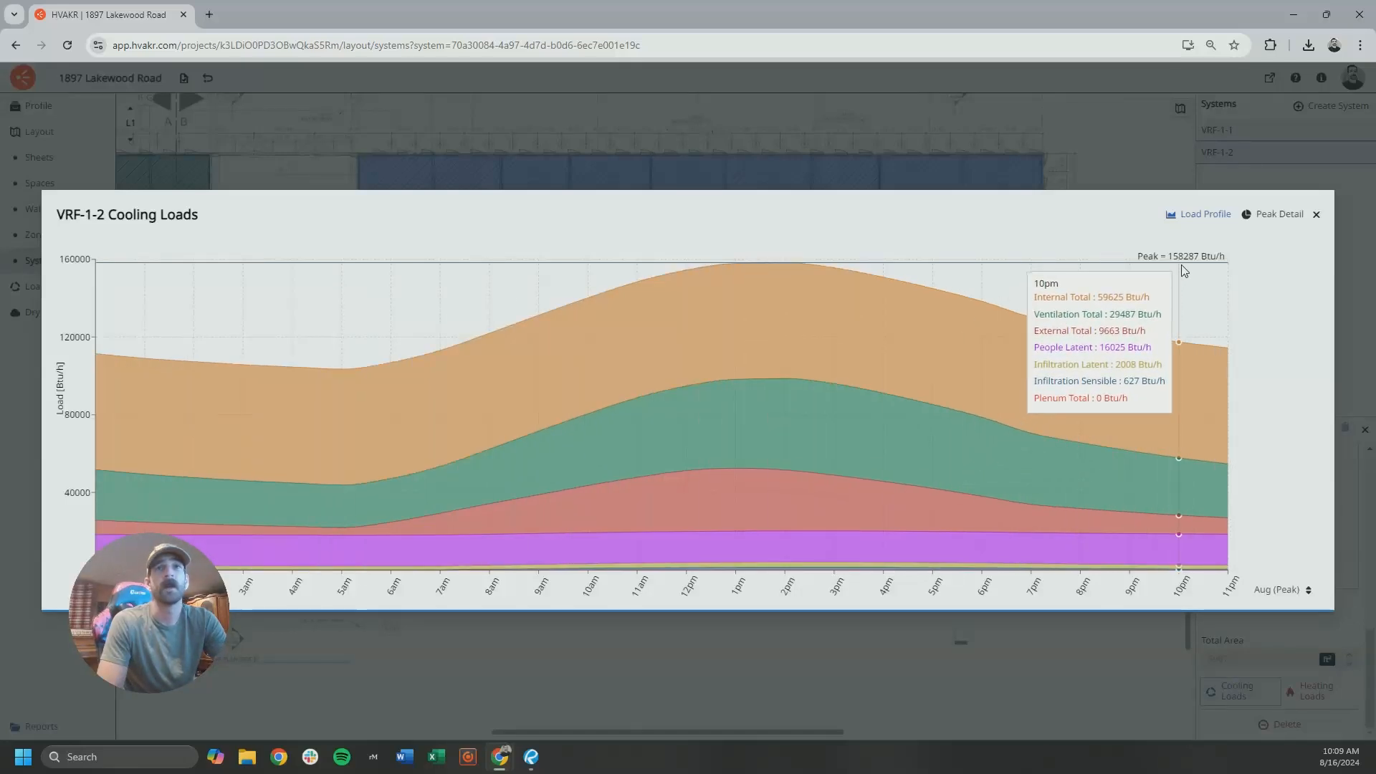
left_click(1316, 214)
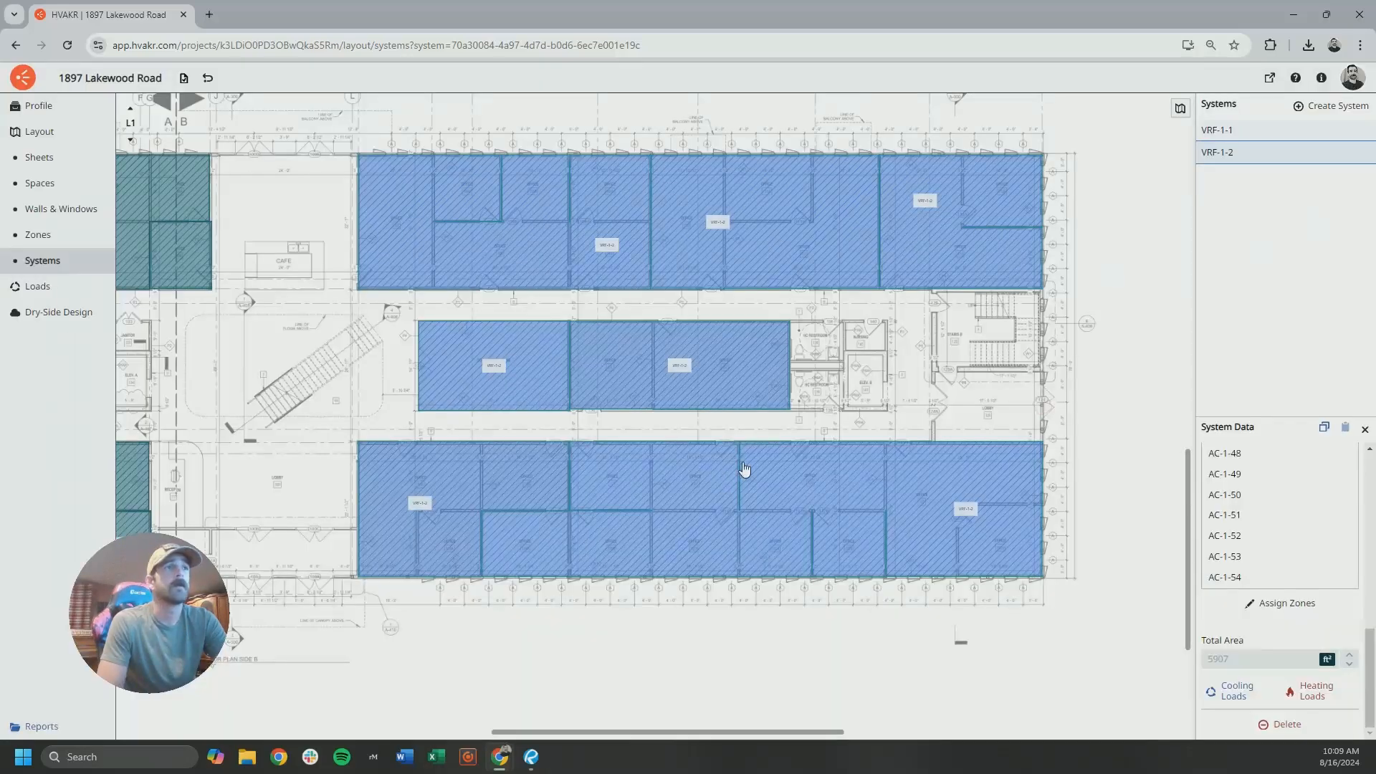
scroll(825, 437, "down", 5)
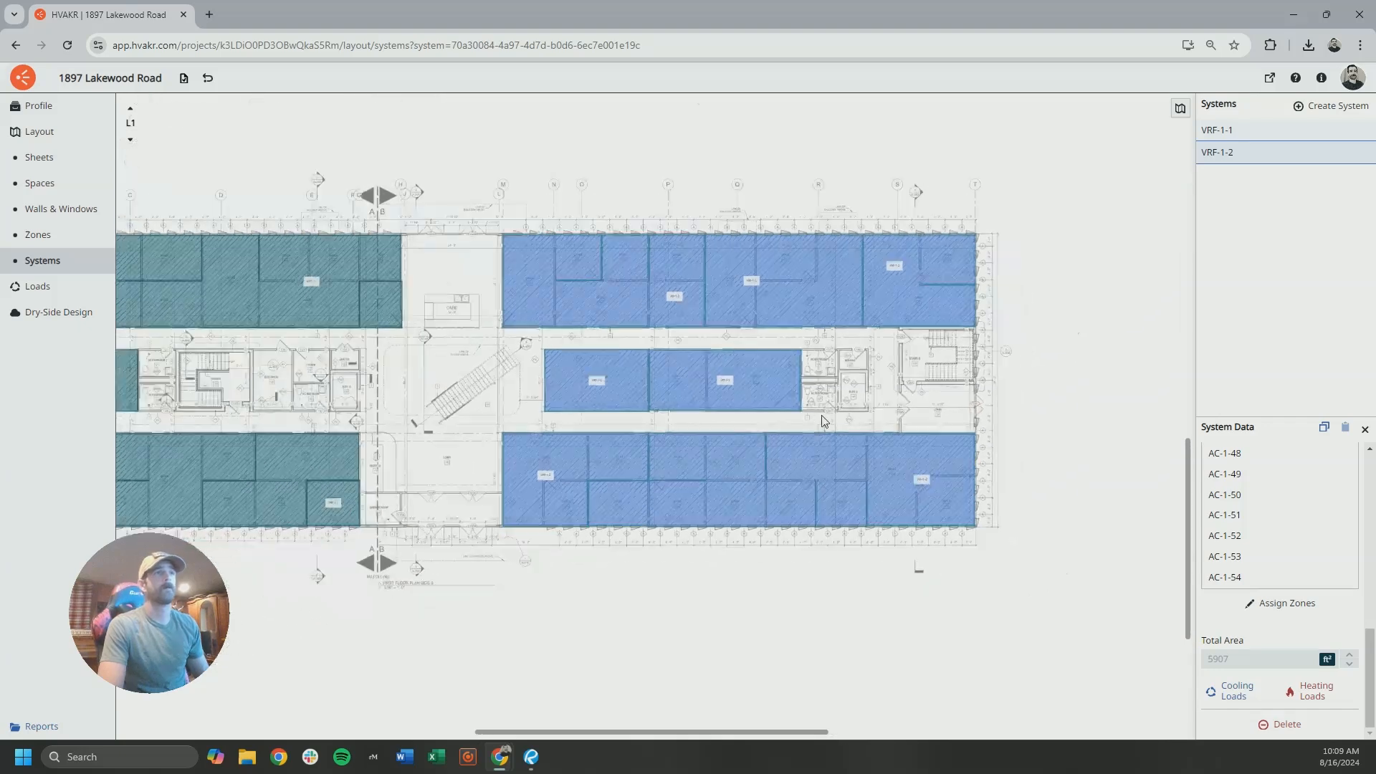
left_click(650, 577)
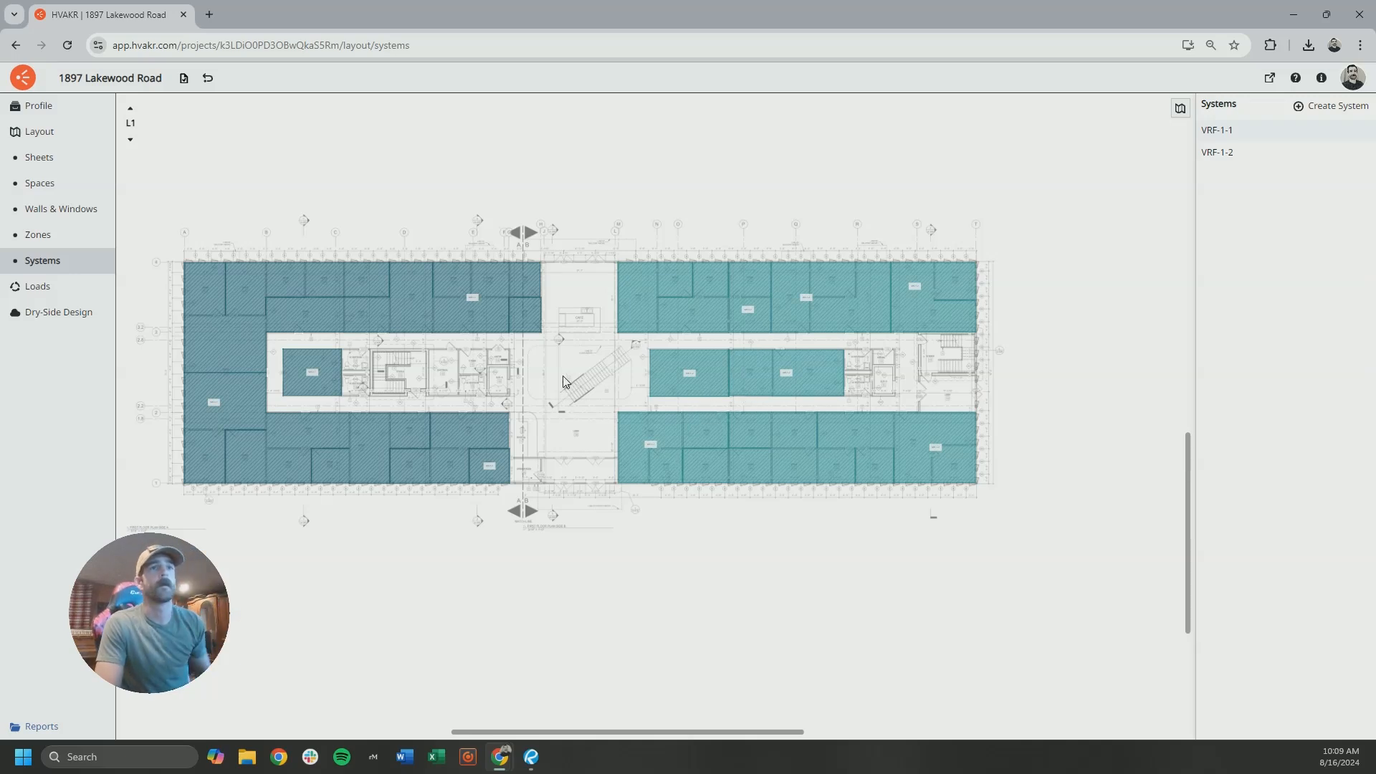
Move up to floor L2, create a system named VRF-2-1 and give it a red colour.
middle_click_drag(827, 417, 834, 404)
scroll(1069, 394, "up", 5)
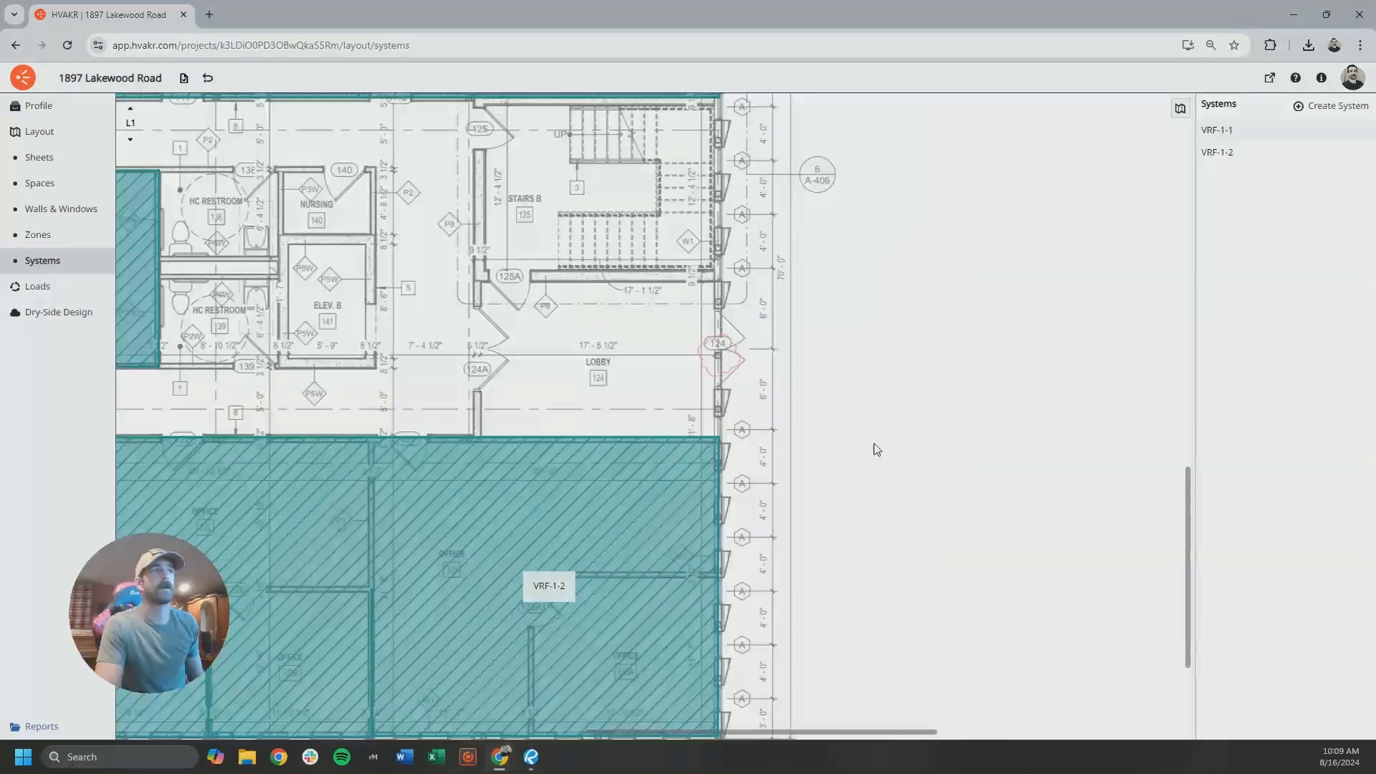
scroll(876, 449, "down", 3)
middle_click_drag(567, 435, 982, 417)
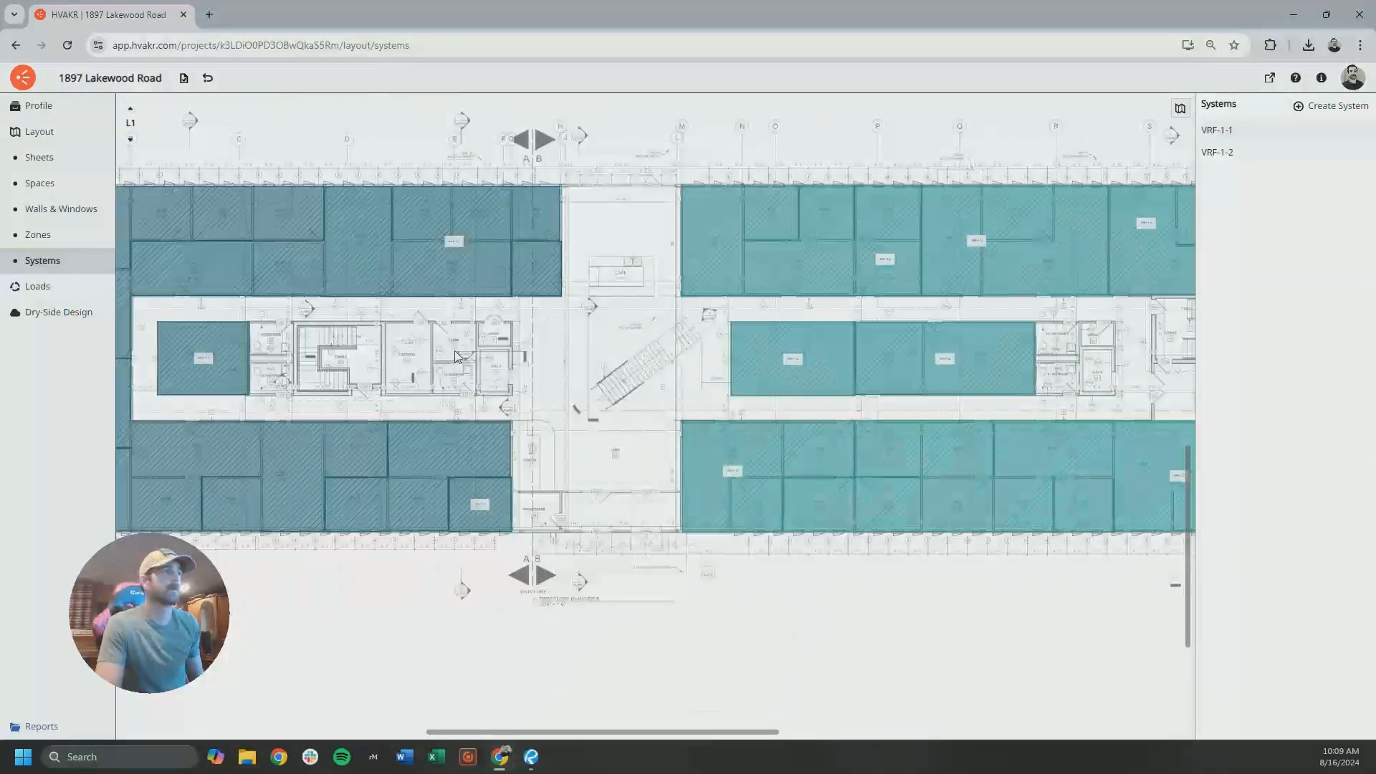
left_click(129, 108)
left_click(1331, 105)
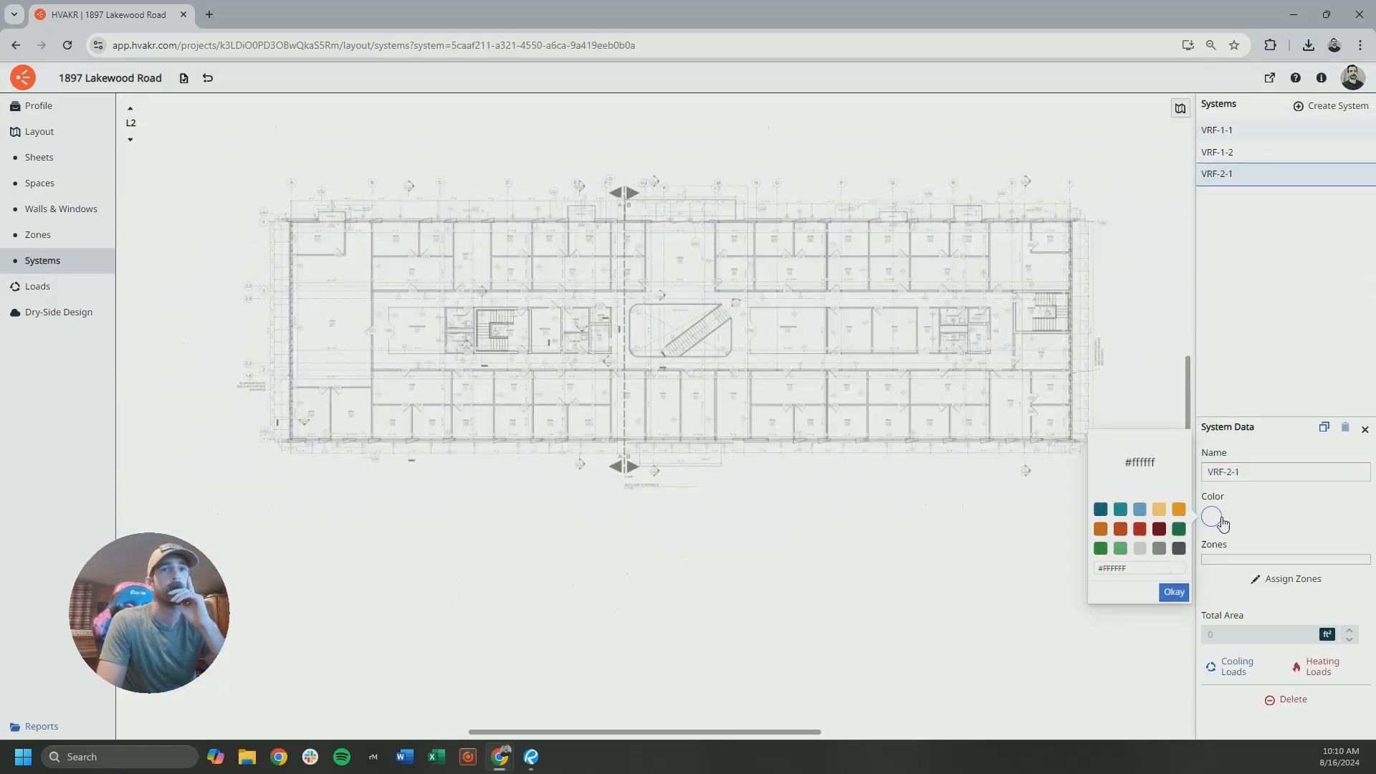
left_click(1211, 517)
Assign the office and conference room zones in the west half of floor L2 to system VRF-2-1.
left_click(1287, 580)
scroll(328, 332, "up", 3)
left_click(329, 335)
left_click(330, 247)
left_click(316, 178)
left_click(462, 222)
left_click(459, 179)
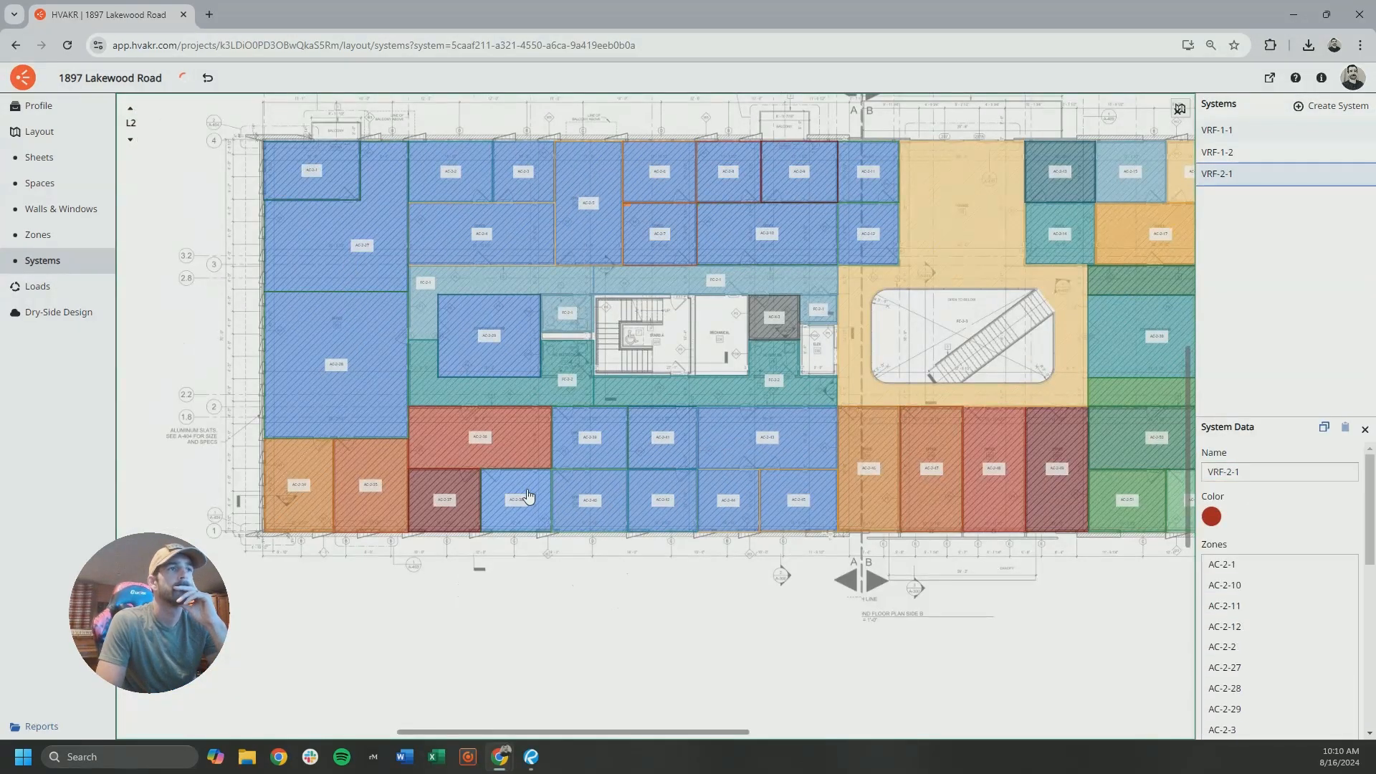
left_click(516, 491)
left_click(445, 491)
left_click(481, 446)
Create another system for floor L2 named VRF-2-2 and give it an orange colour.
scroll(725, 330, "down", 3)
middle_click_drag(857, 394, 606, 383)
left_click(1332, 106)
left_click_drag(1261, 472, 1181, 470)
type("VRF-")
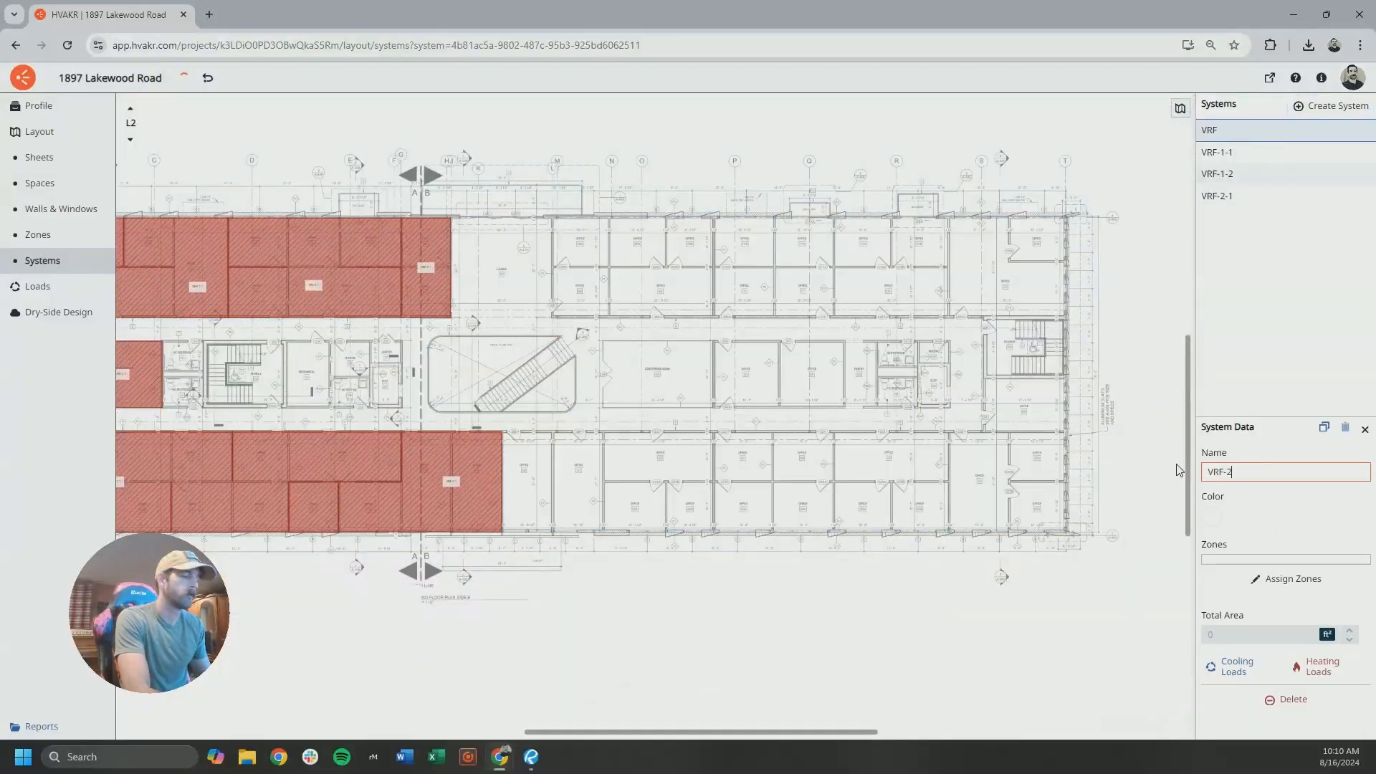
type("2-2")
left_click(1212, 517)
Assign the office and conference room zones in the east half of floor L2 to system VRF-2-2.
left_click(1287, 579)
left_click(584, 252)
left_click(1037, 241)
left_click(1028, 406)
left_click(748, 489)
left_click(811, 374)
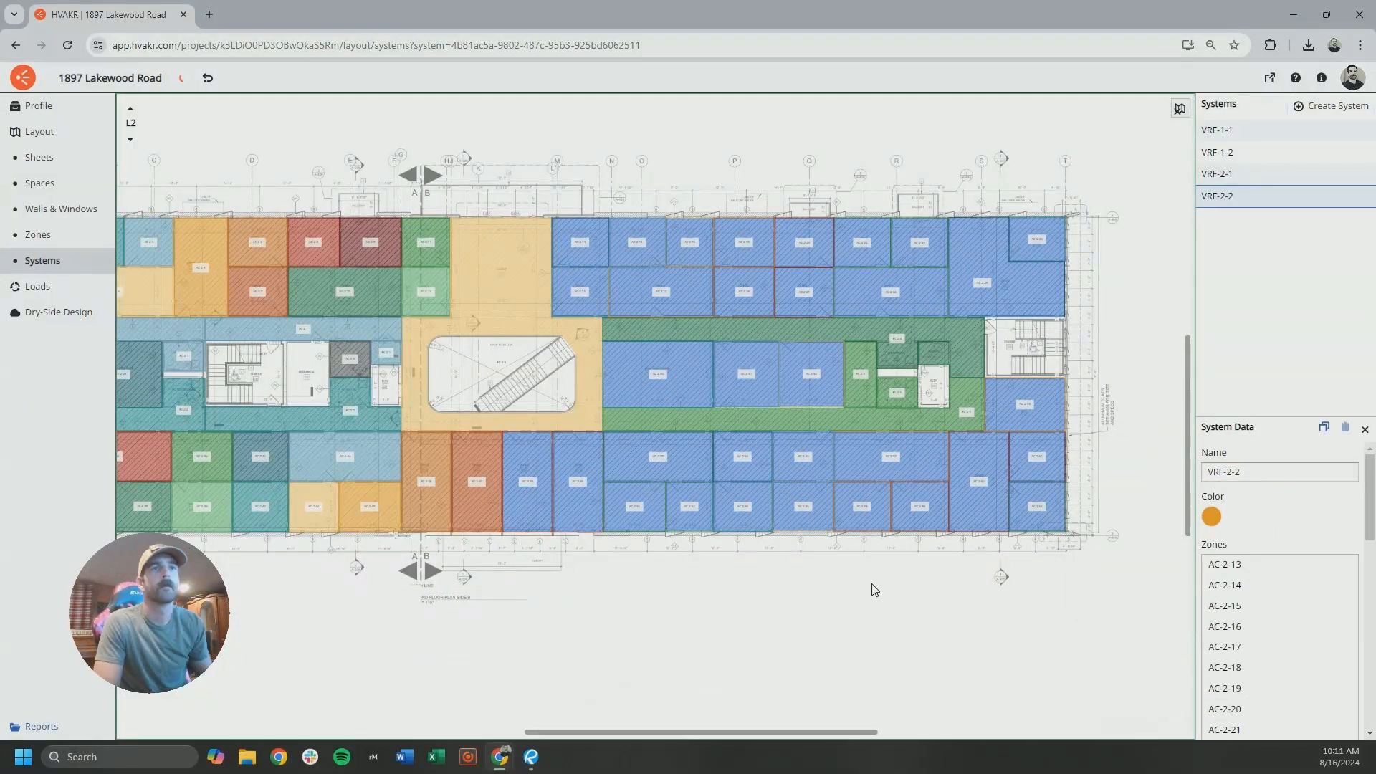
left_click(1365, 430)
Review the cooling load profiles of the two VRF systems on floor L2.
scroll(830, 430, "up", 3)
scroll(830, 430, "down", 3)
left_click(964, 243)
left_click(1240, 692)
left_click(1316, 215)
left_click(501, 273)
left_click(1240, 692)
left_click(1316, 214)
left_click(1365, 430)
Move up to floor L3, create a system named VRF-3-1 and give it a dark green colour.
left_click(130, 110)
left_click(1332, 105)
left_click_drag(1260, 472, 1191, 471)
type("VRF-3-1")
left_click(1211, 517)
Assign the office zones in floor L3's west half and the first south-side zones past the match line to VRF-3-1.
left_click(1287, 579)
scroll(687, 255, "up", 2)
middle_click_drag(559, 255, 879, 254)
left_click(855, 240)
left_click(654, 236)
left_click(509, 363)
left_click(679, 474)
middle_click_drag(817, 487, 552, 466)
left_click(591, 493)
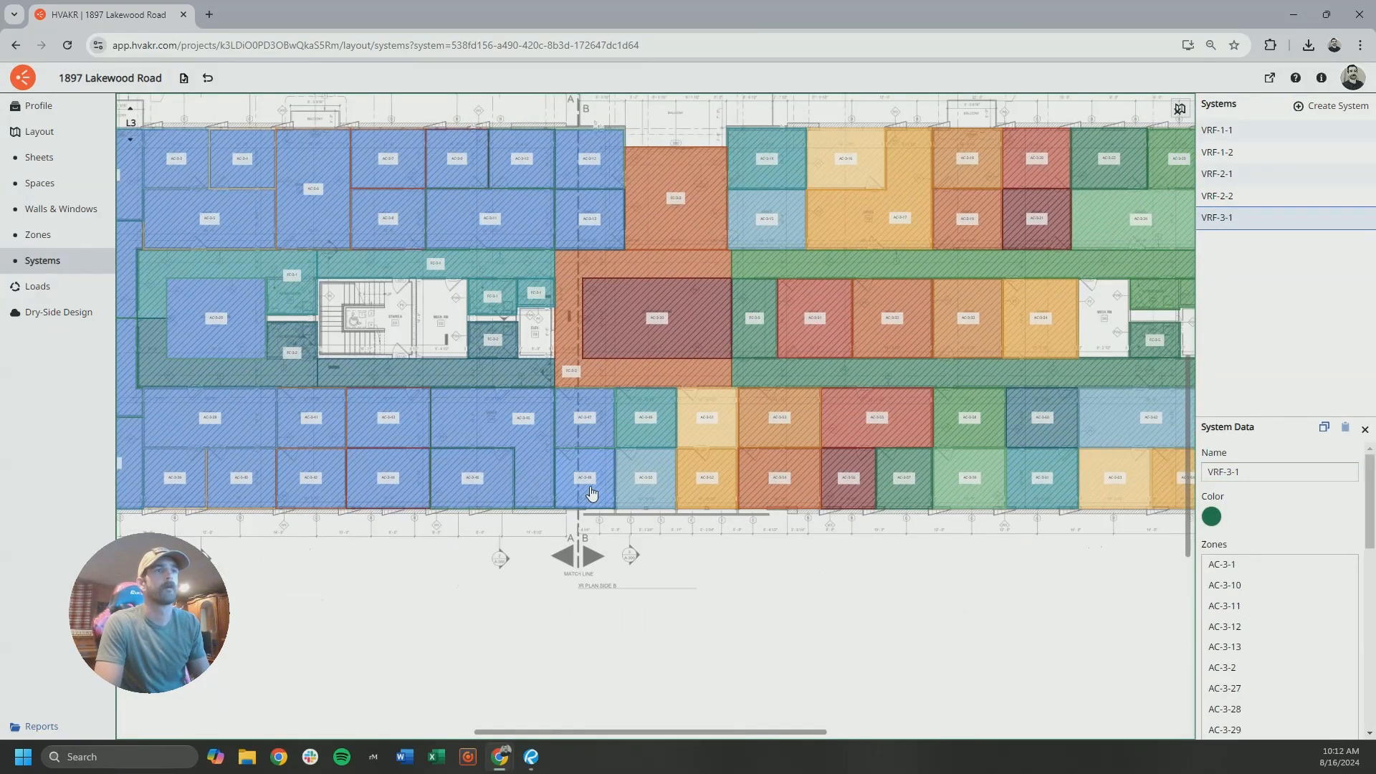
left_click(642, 489)
left_click(1365, 429)
Create another system for floor L3 named VRF-3-2 and give it a green colour.
left_click(1330, 106)
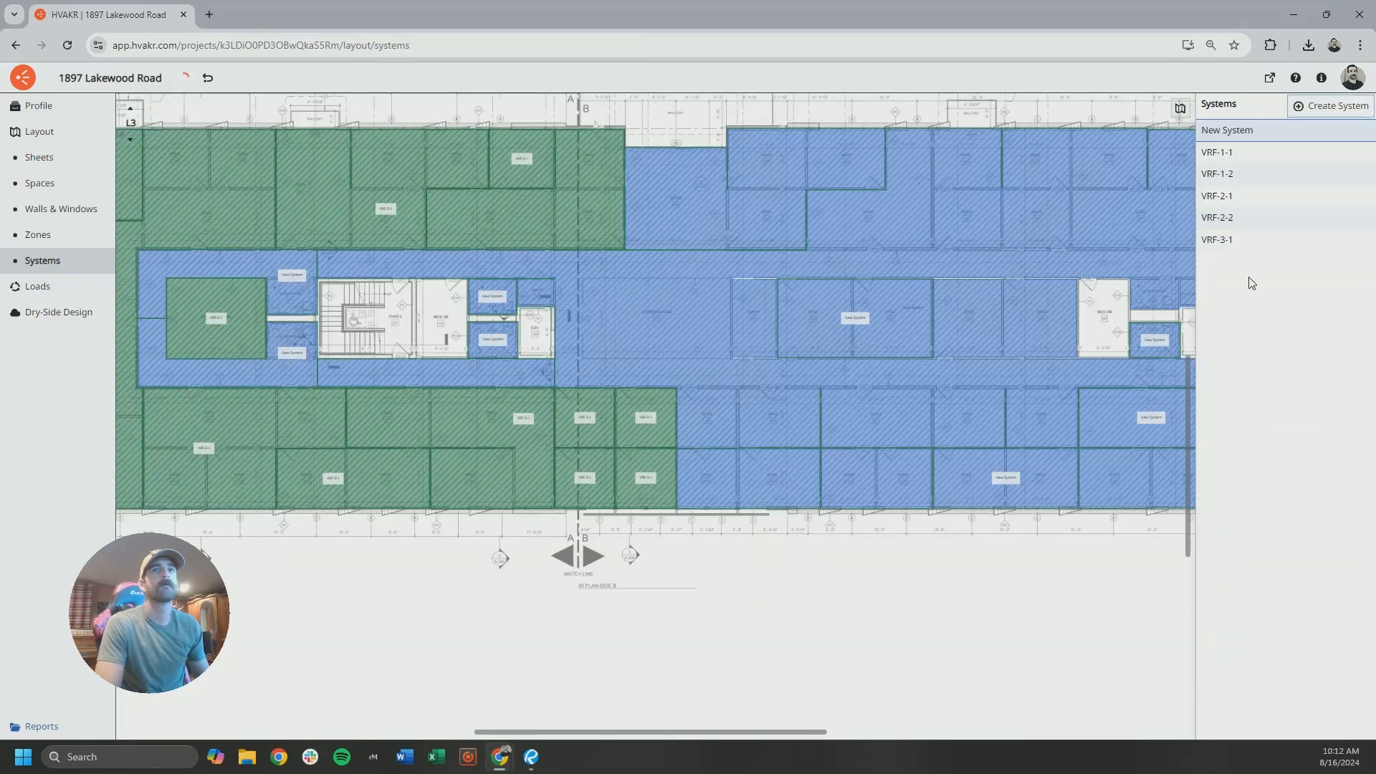
left_click_drag(1262, 472, 1117, 479)
type("VRF-3-2")
left_click(1212, 517)
Assign the perimeter office zones and central office zones in the east half of floor L3 to system VRF-3-2.
left_click(1287, 579)
middle_click_drag(774, 459, 602, 458)
left_click(535, 420)
middle_click_drag(810, 476, 660, 480)
left_click(864, 481)
left_click(986, 359)
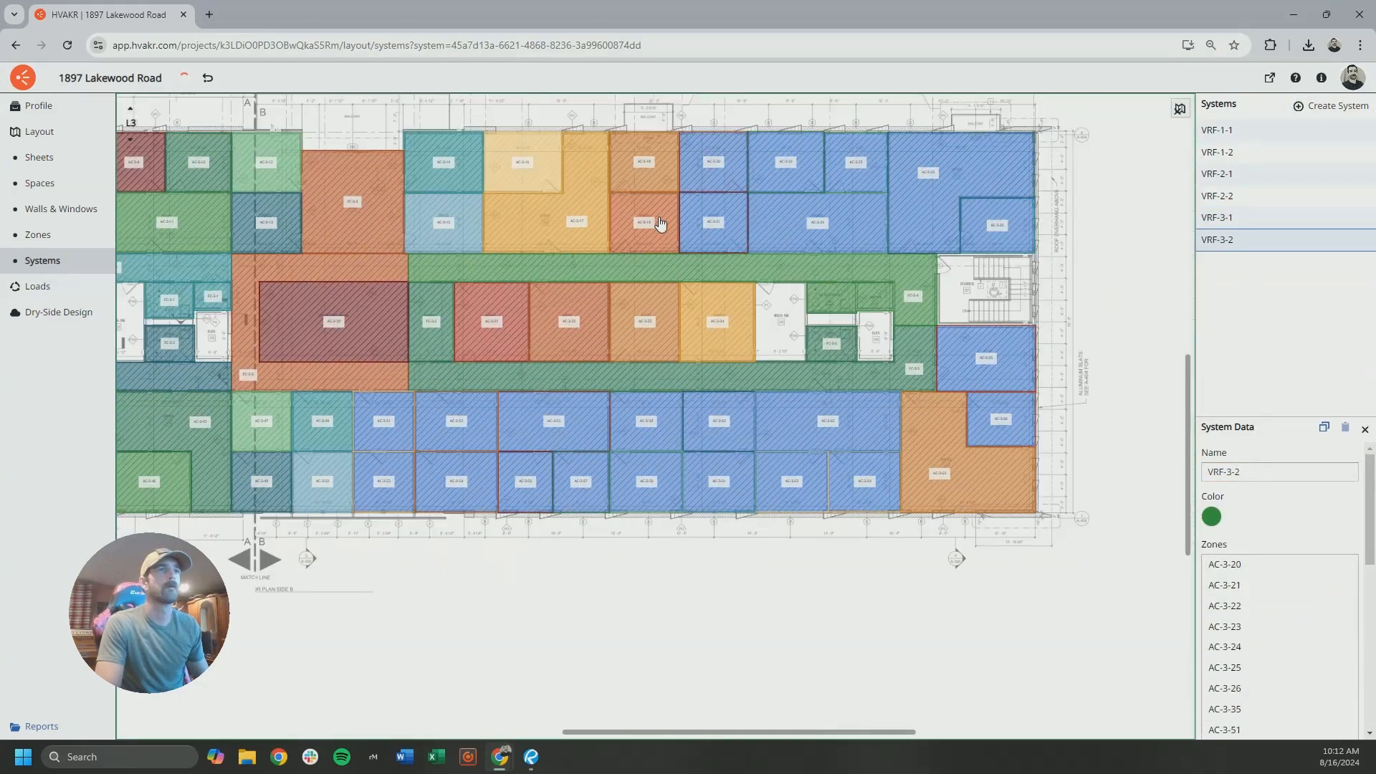
left_click(644, 321)
left_click(722, 327)
left_click(492, 326)
left_click(1365, 429)
Add the central conference room zone beside the match line on floor L3 to system VRF-3-1.
middle_click_drag(1004, 417, 906, 412)
middle_click_drag(576, 419, 1029, 455)
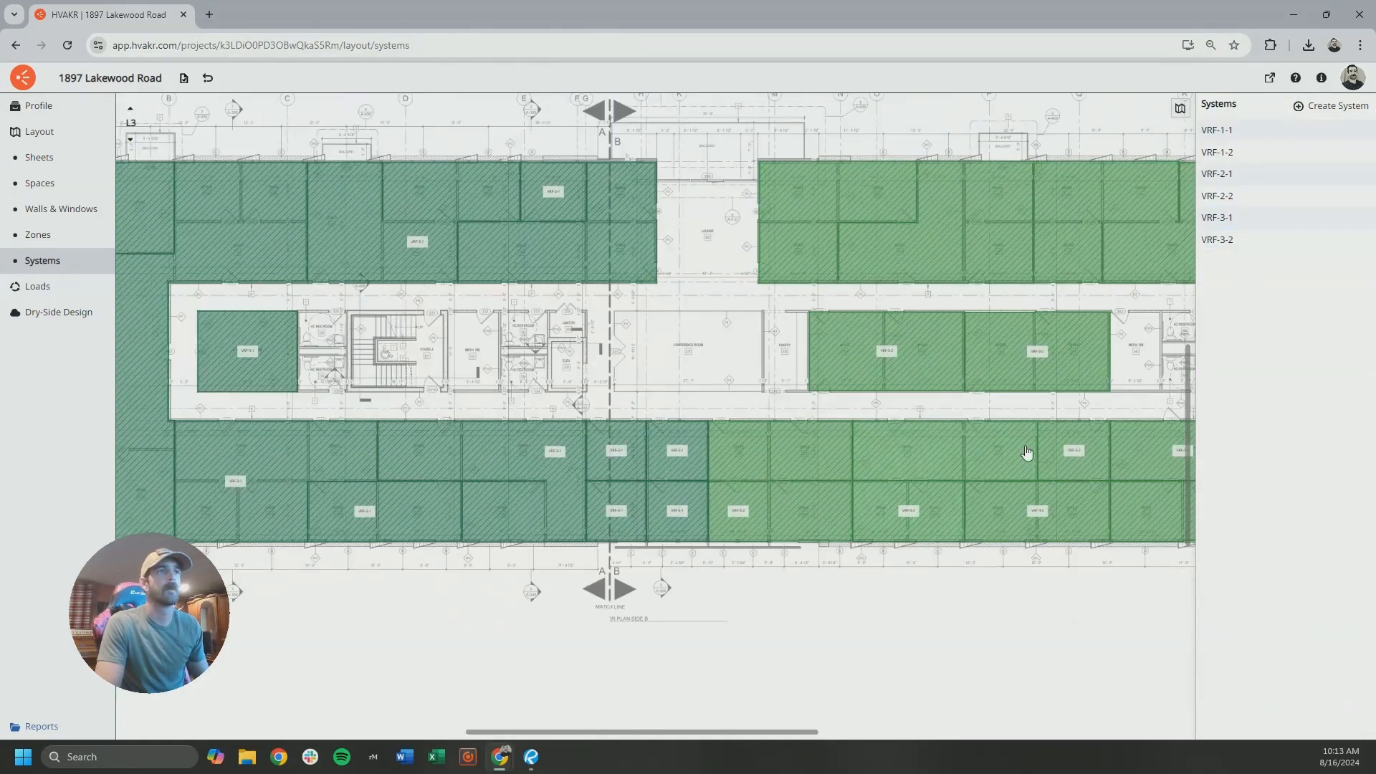
left_click(1218, 218)
left_click(1286, 636)
left_click(689, 353)
left_click(1365, 429)
Go back down to floor L1 and examine the lobby, restroom, elevator and stair areas that belong to no system.
scroll(623, 383, "down", 3)
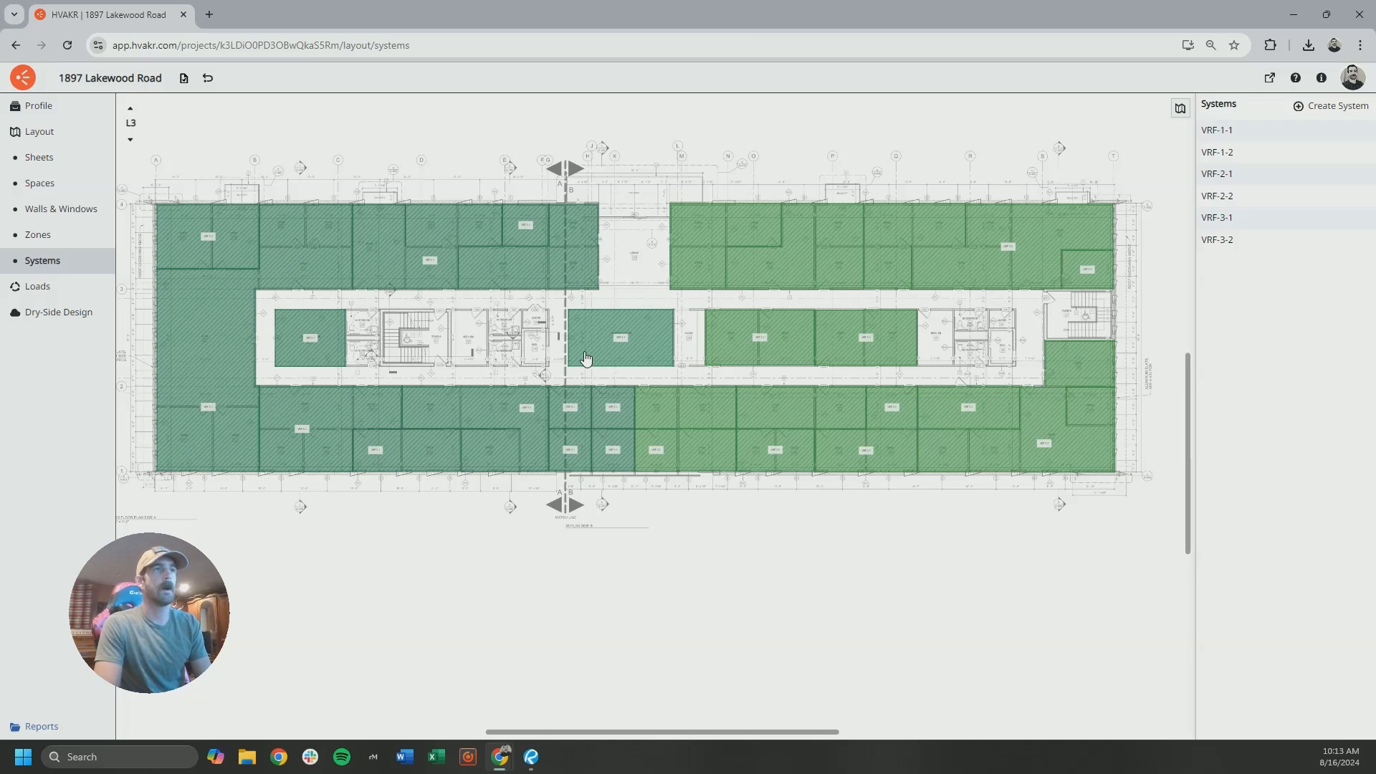
left_click(131, 139)
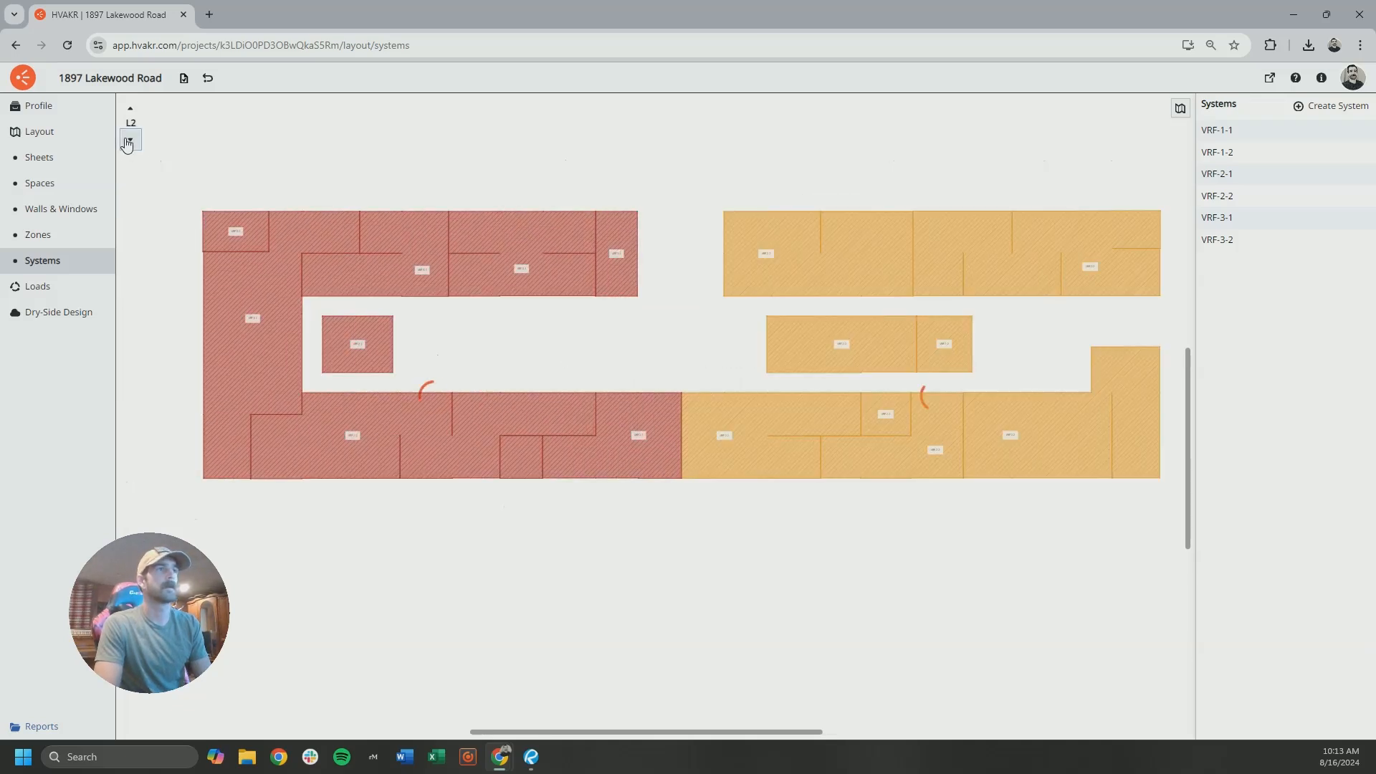
left_click(131, 140)
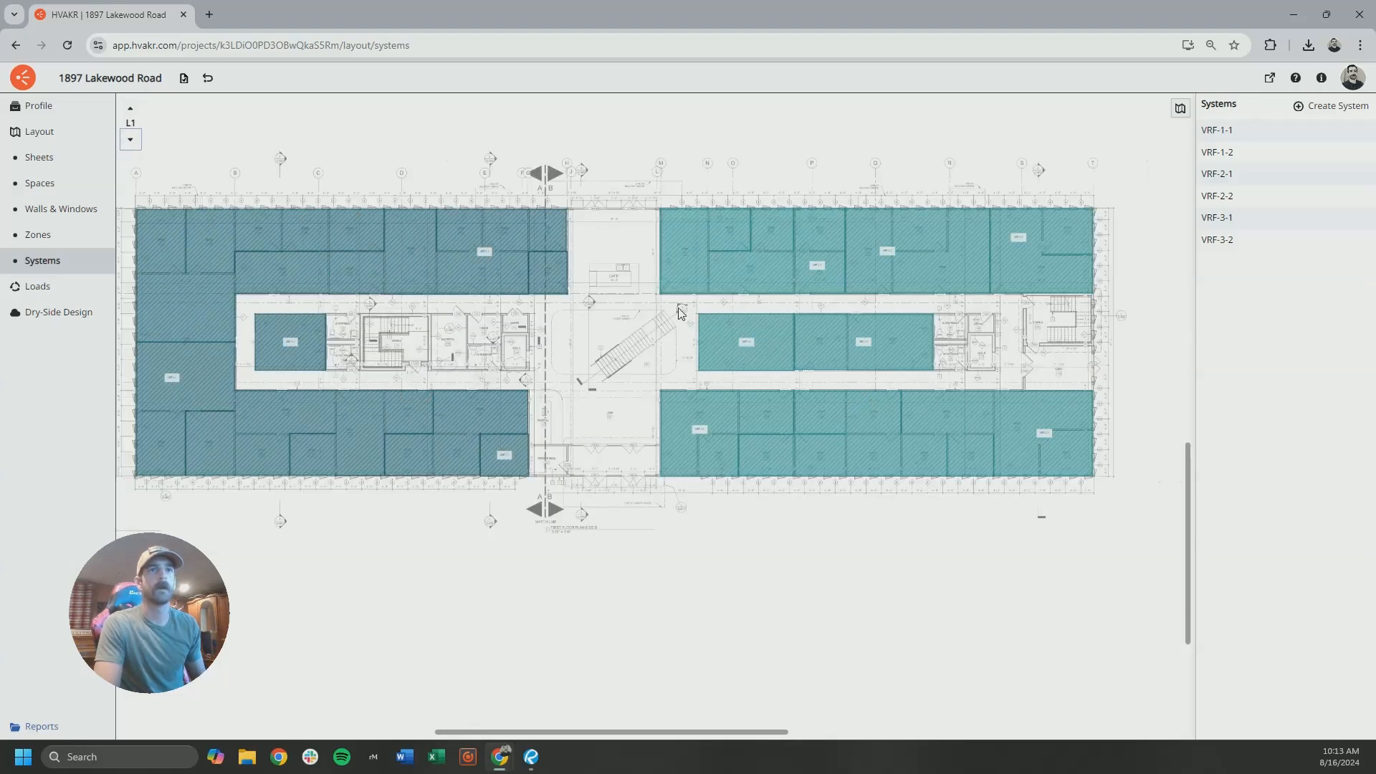
scroll(1068, 380, "up", 5)
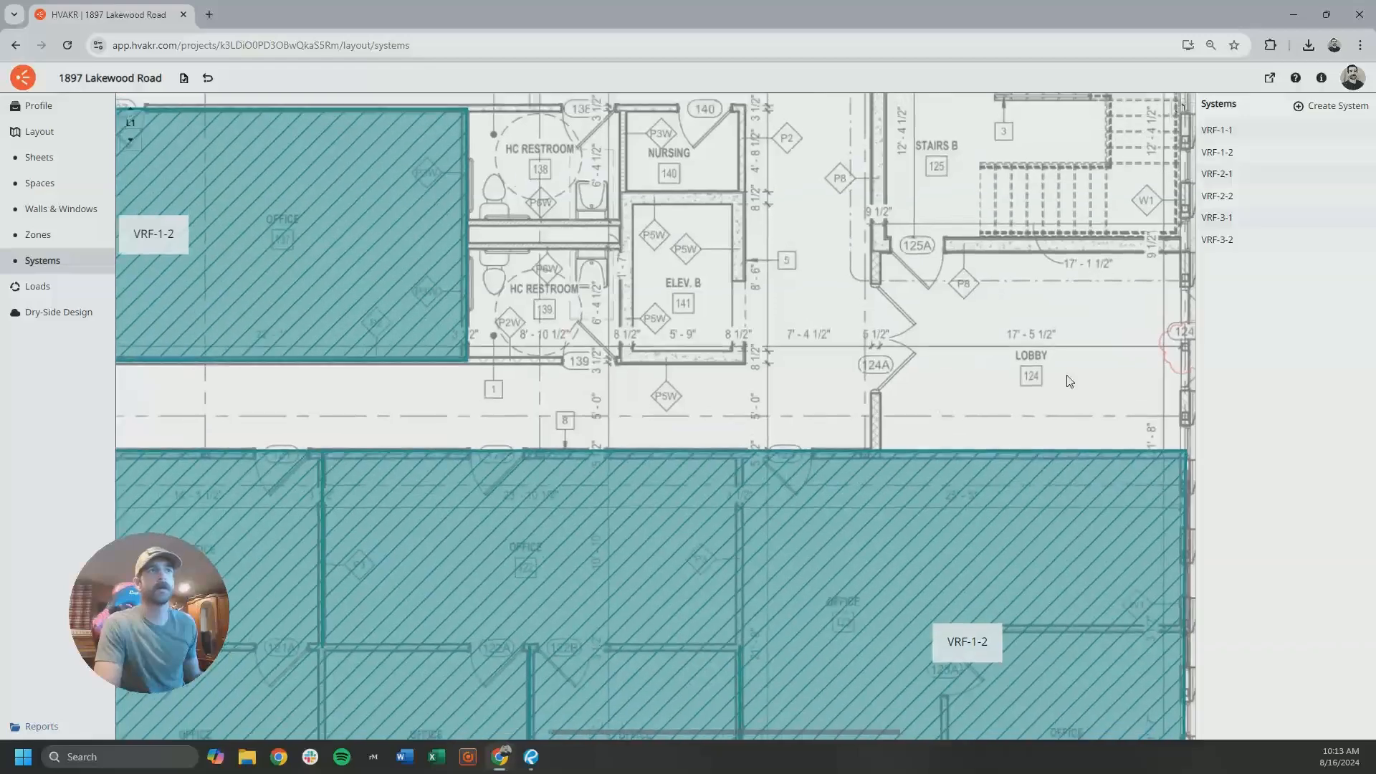
scroll(1013, 370, "down", 4)
middle_click_drag(309, 315, 557, 294)
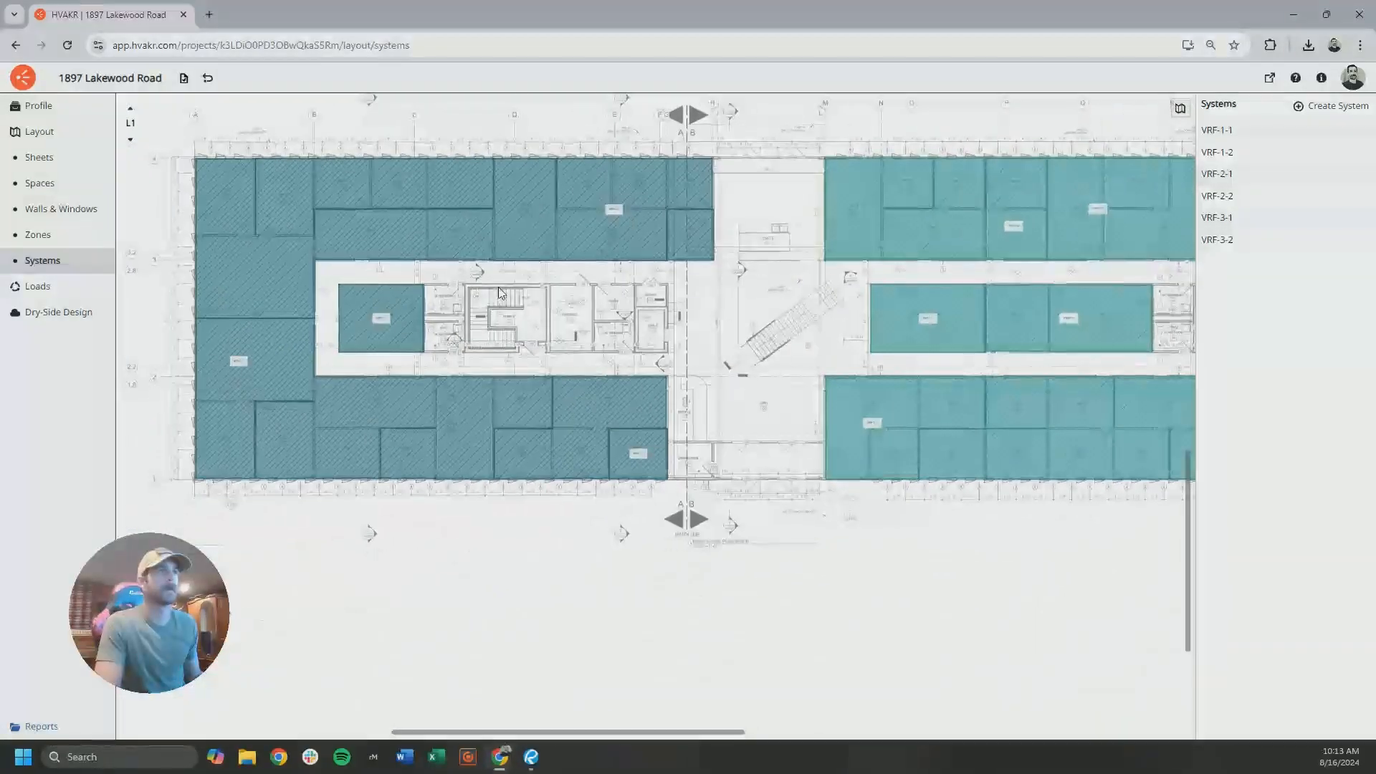
Examine the core areas without a system on floor L2, such as the mechanical room and restrooms, and continue to floor L3.
left_click(130, 108)
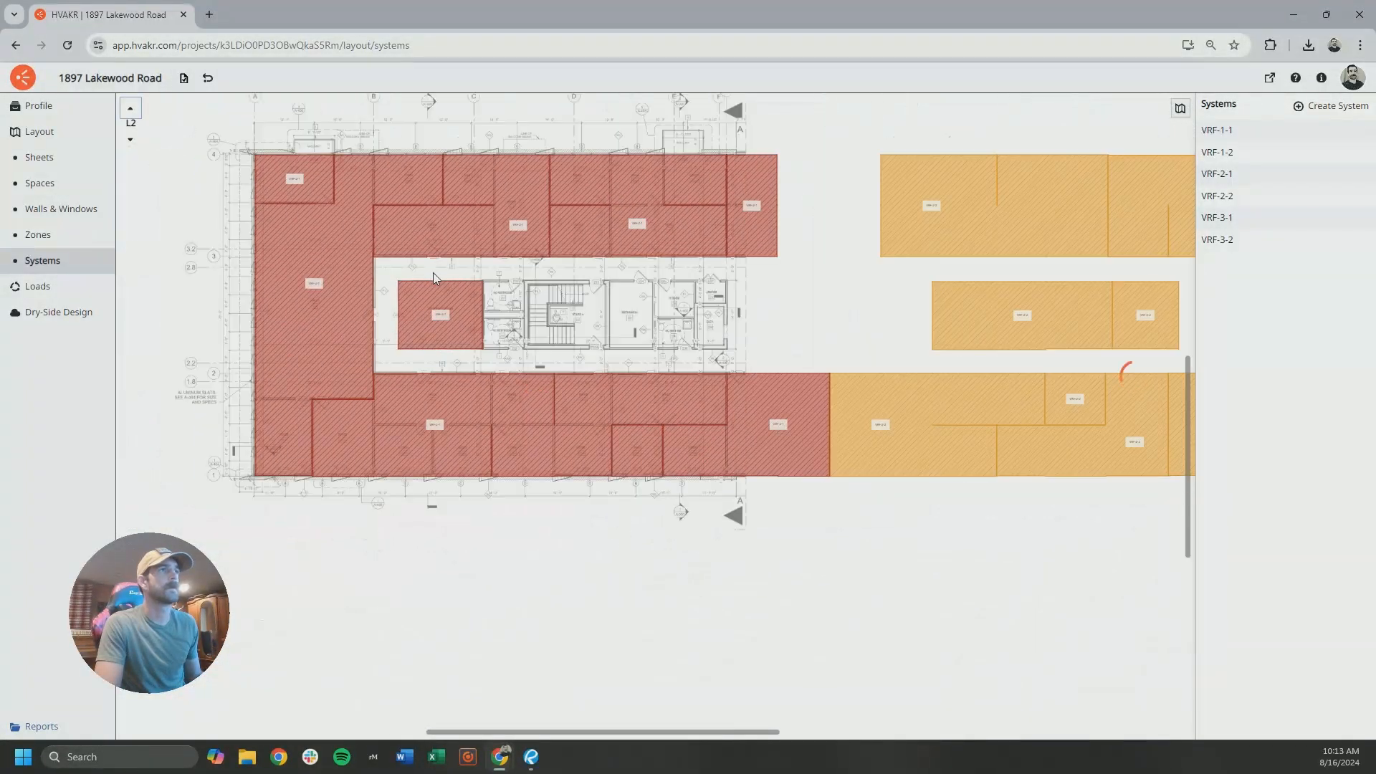
scroll(461, 268, "up", 2)
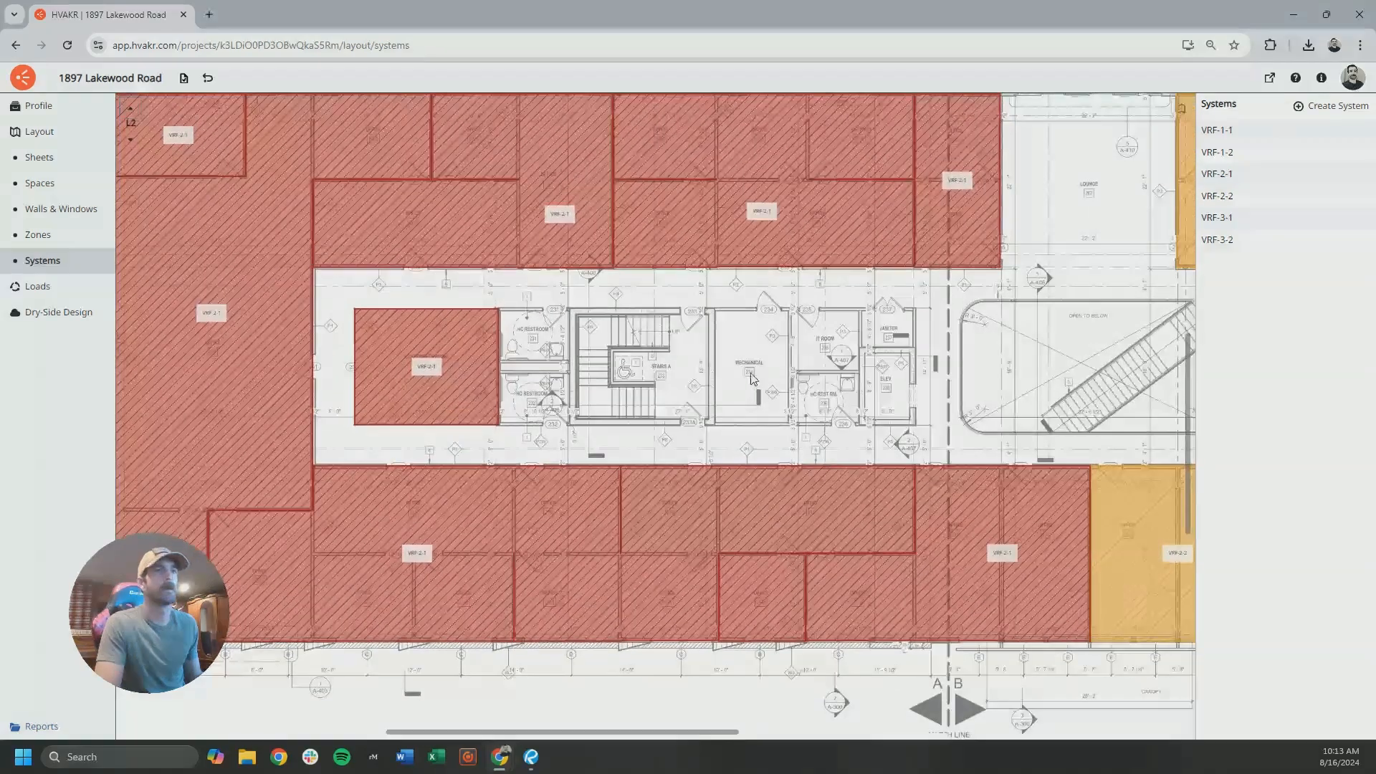
scroll(901, 385, "down", 4)
middle_click_drag(901, 385, 557, 388)
scroll(917, 393, "up", 3)
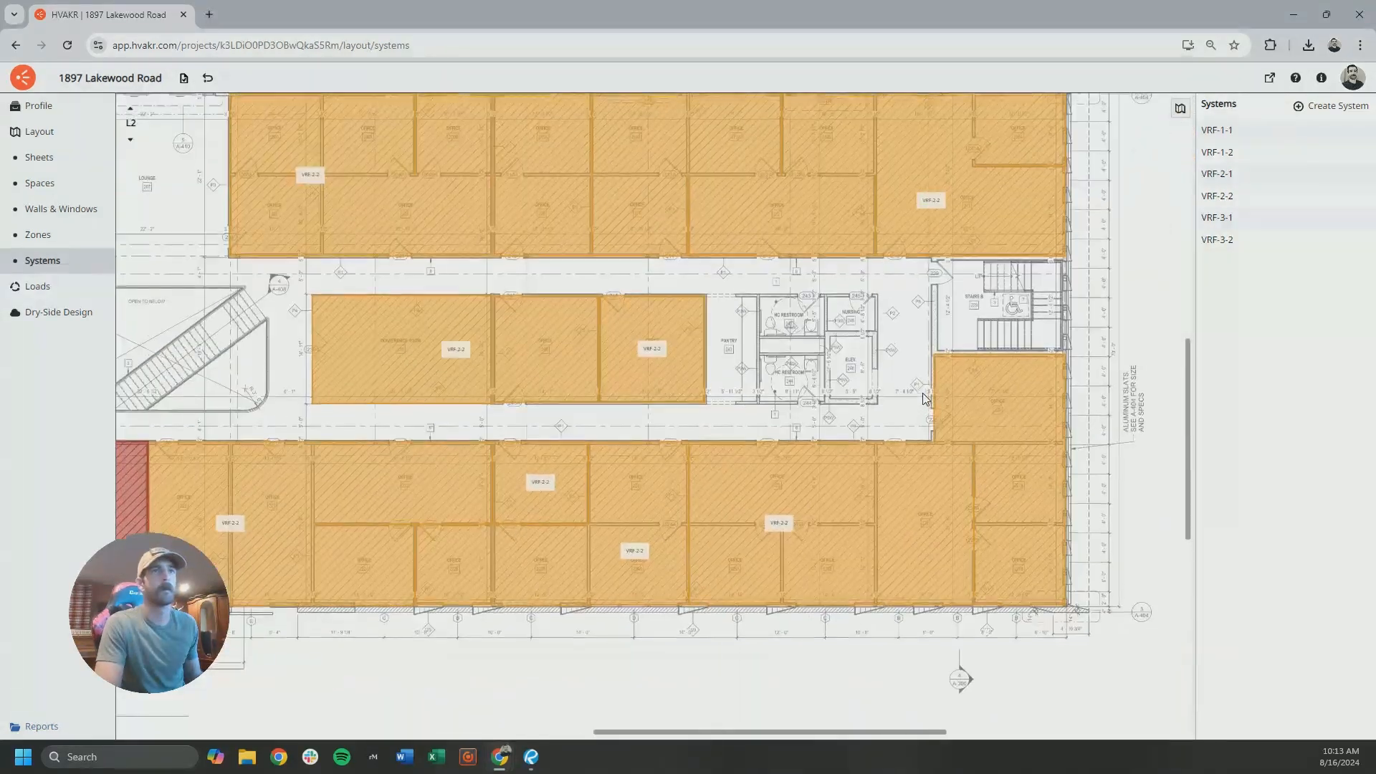
left_click(129, 109)
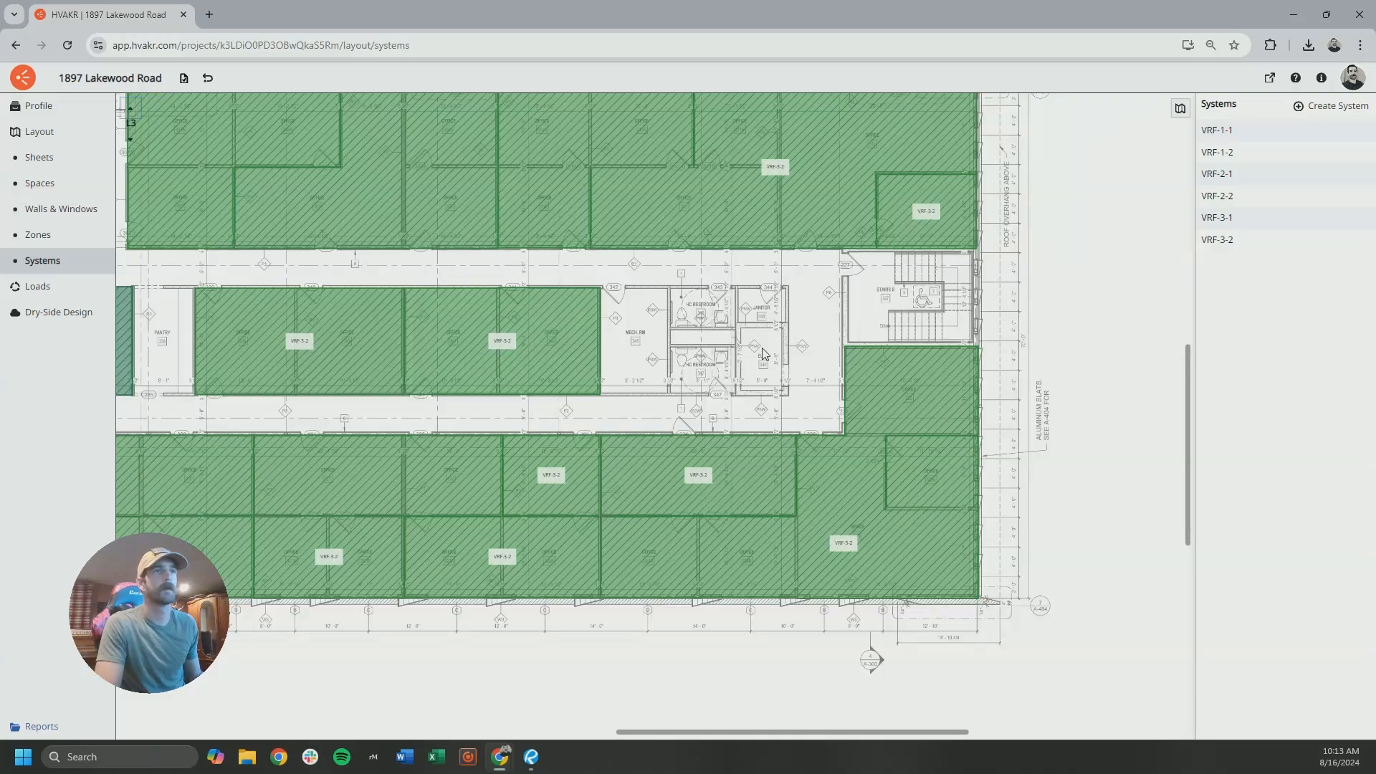
Examine the core areas of floor L3 that belong to no system, across both halves of the plan.
middle_click_drag(648, 358, 888, 413)
middle_click_drag(566, 384, 880, 397)
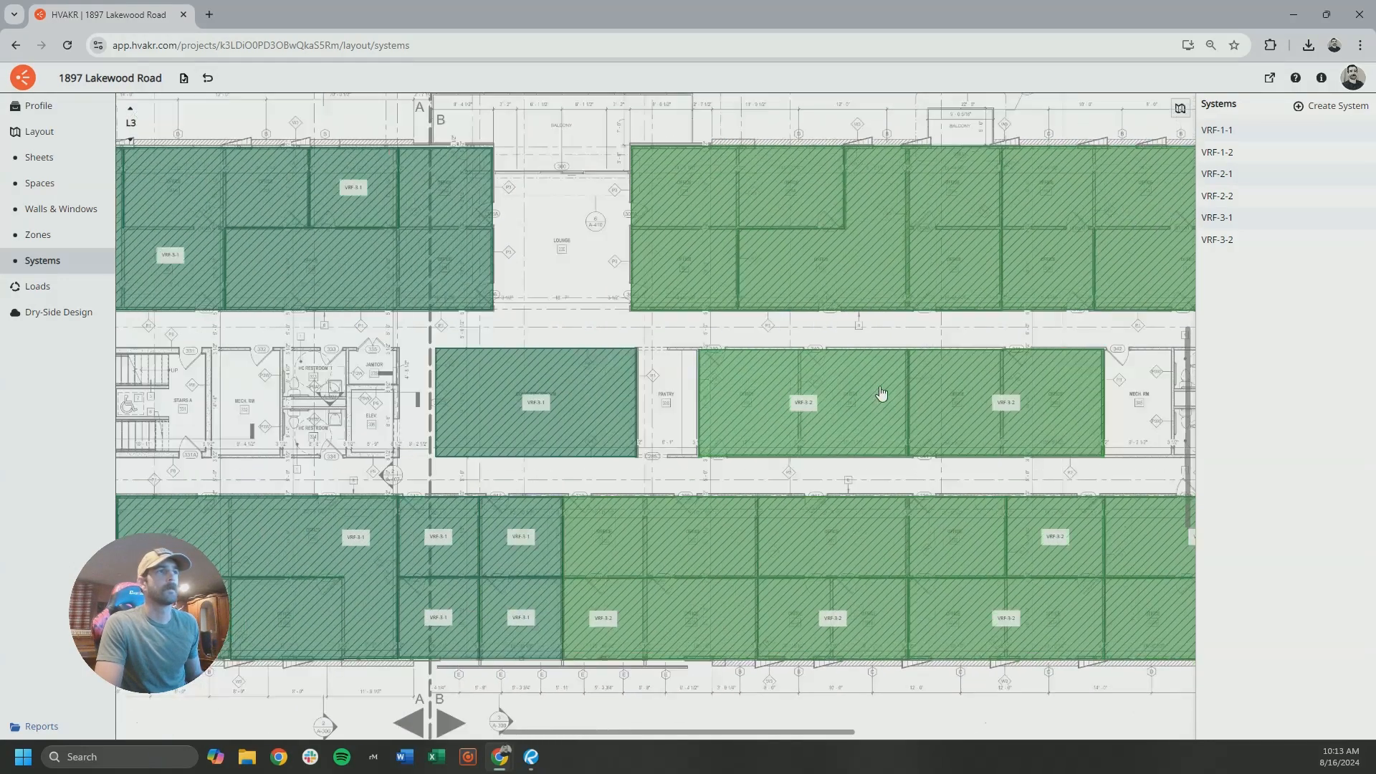
scroll(785, 386, "down", 3)
middle_click_drag(396, 391, 548, 340)
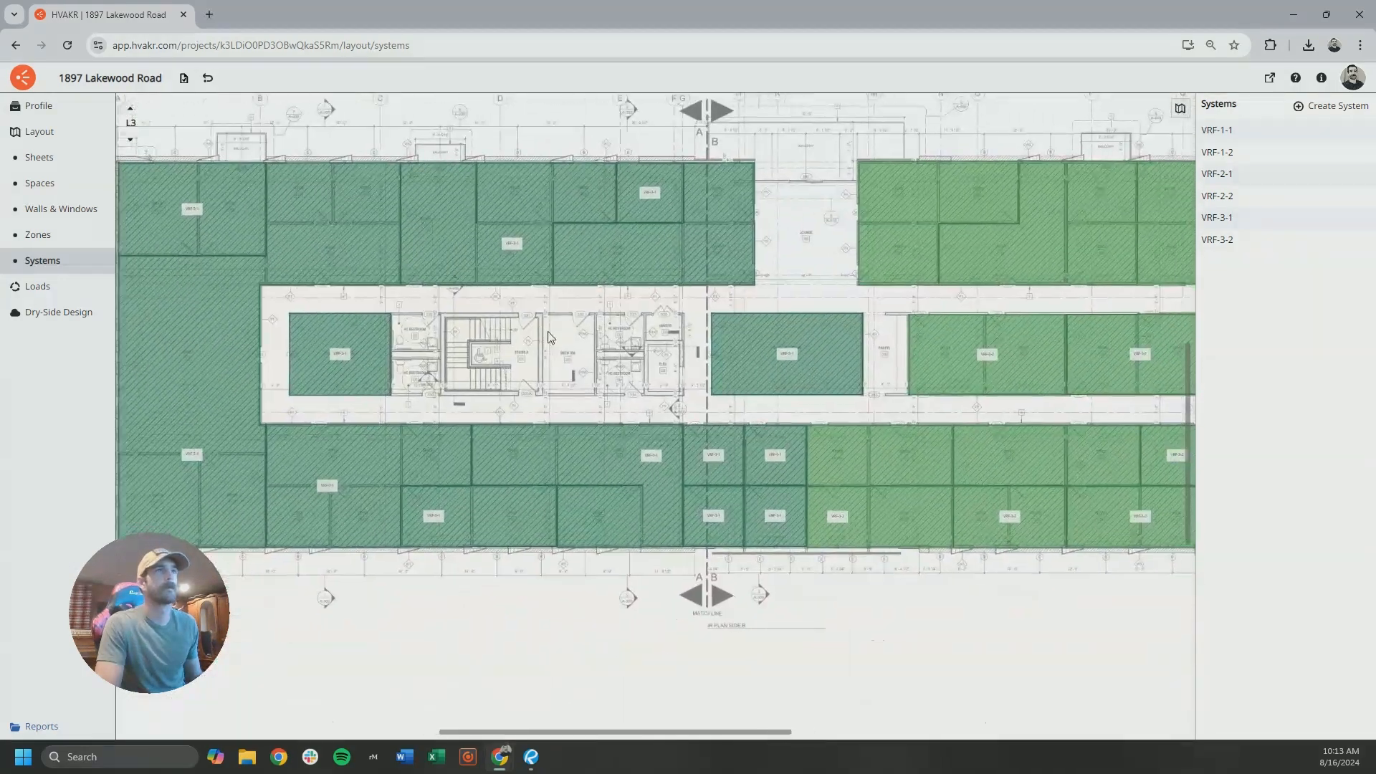
scroll(541, 346, "down", 1)
scroll(541, 346, "down", 1)
middle_click_drag(713, 344, 604, 374)
scroll(605, 349, "down", 2)
Check the cooling load profile of system VRF-3-1, including its peak.
left_click(486, 456)
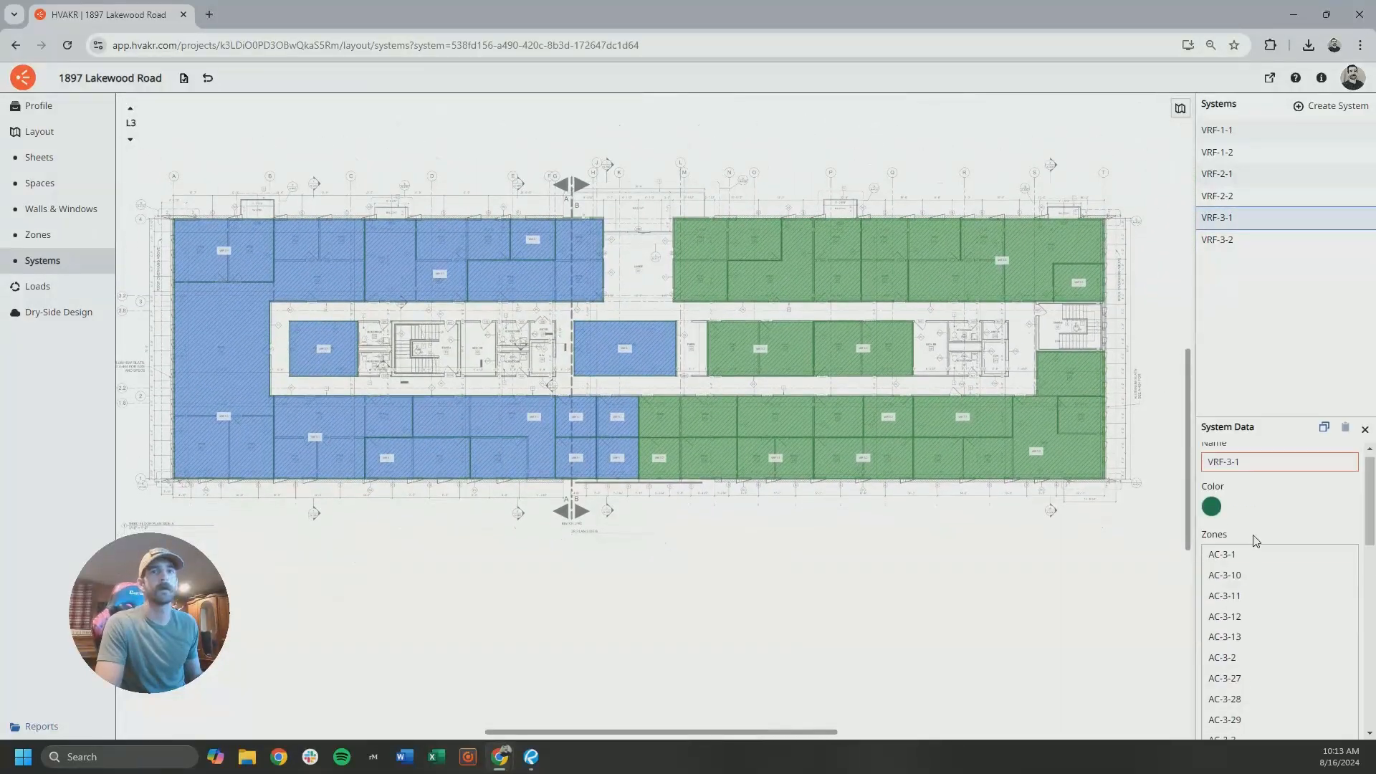
scroll(1250, 542, "down", 8)
left_click(1233, 690)
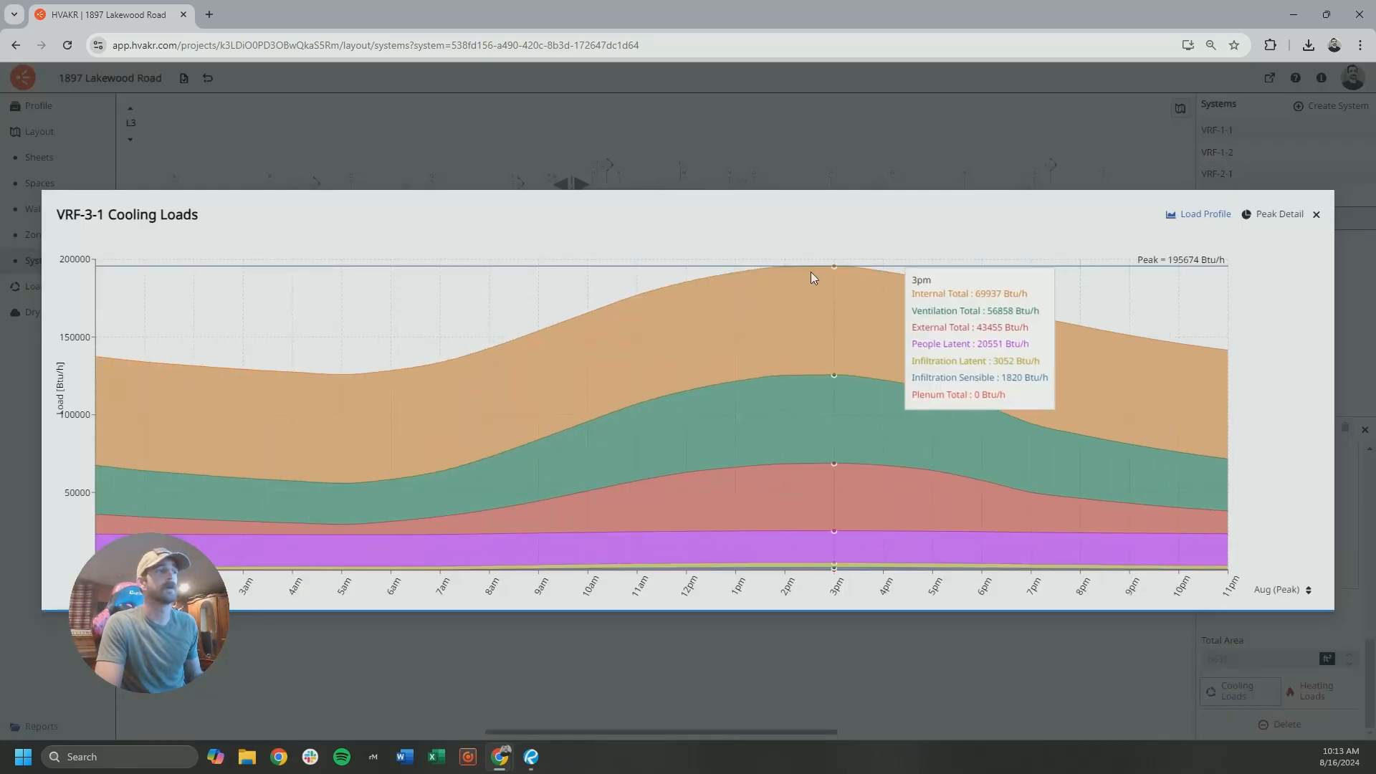
left_click(1317, 214)
Check the cooling load profile of system VRF-3-2, and deselect the system.
left_click(1217, 240)
scroll(1319, 630, "down", 10)
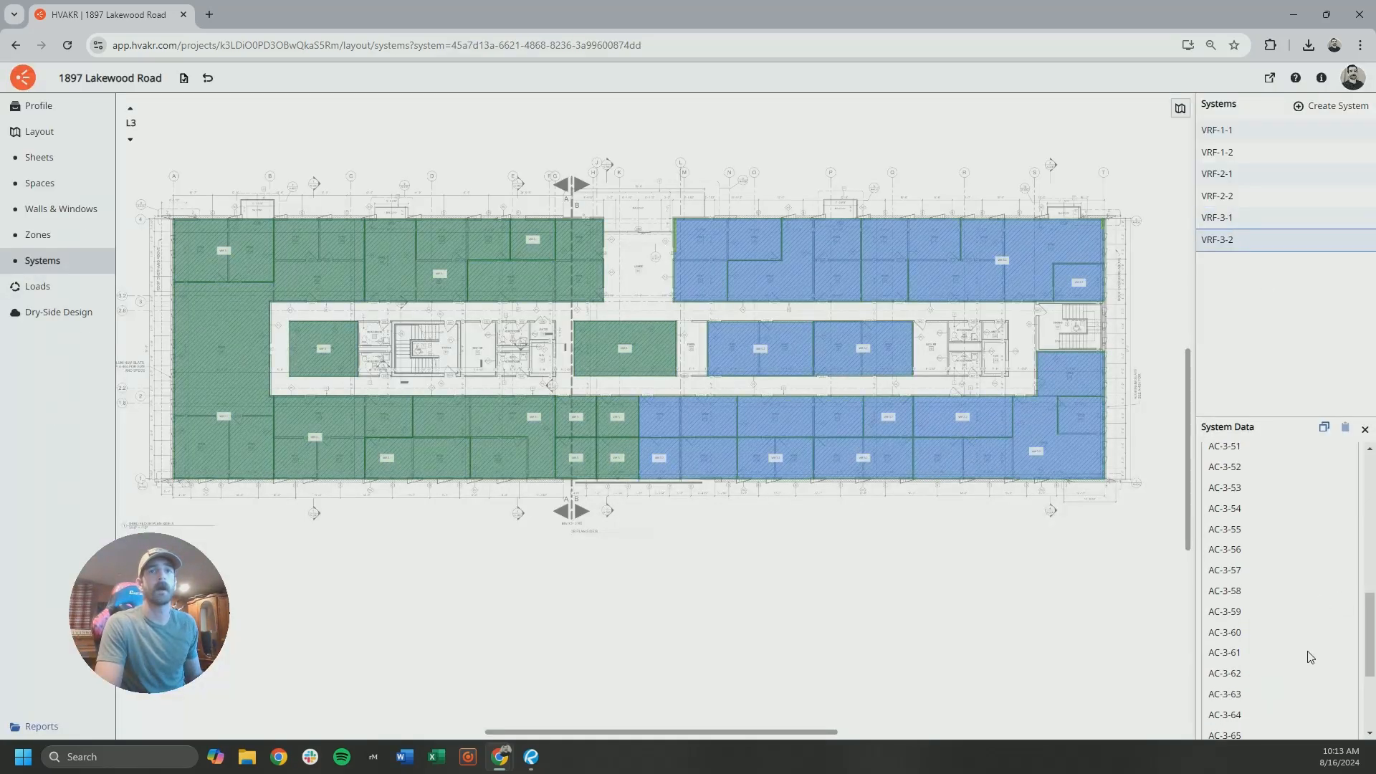
left_click(1240, 691)
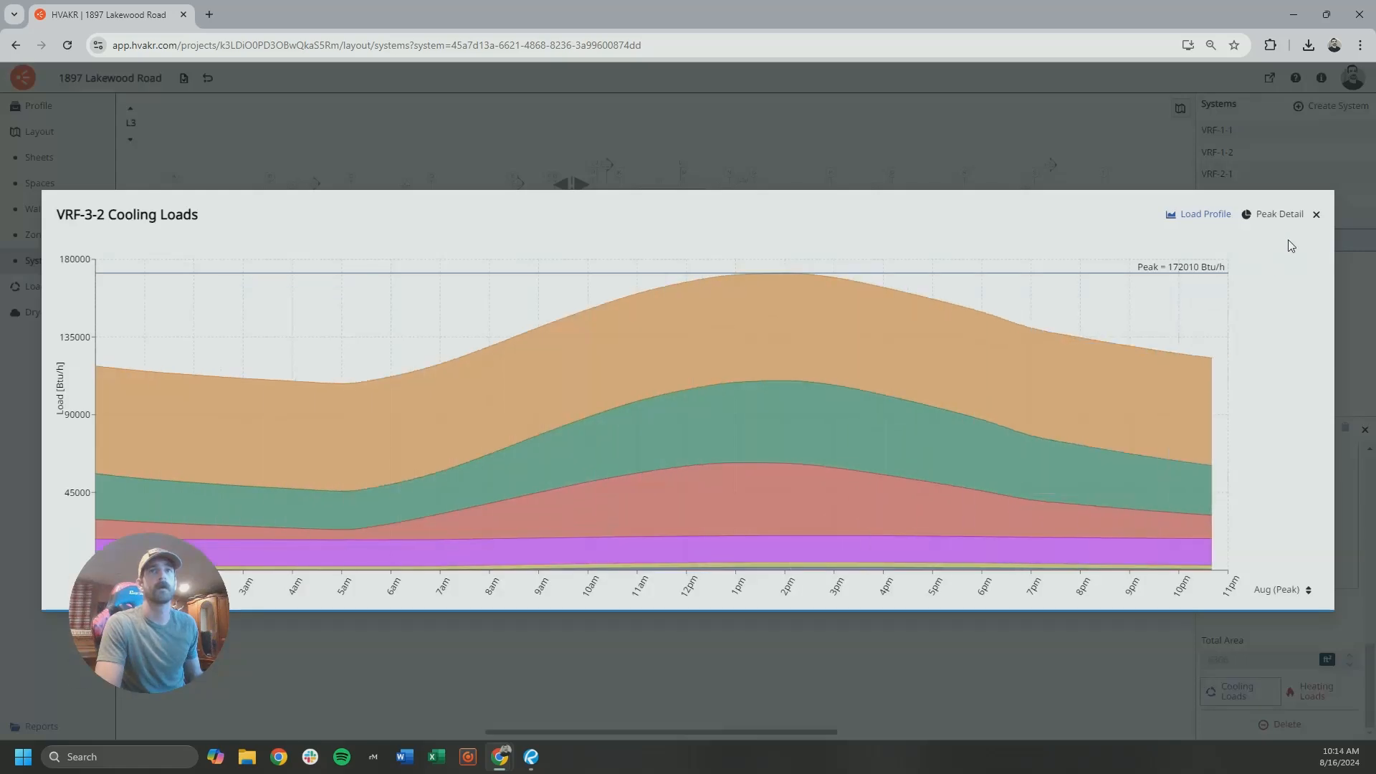
left_click(1317, 215)
left_click(661, 590)
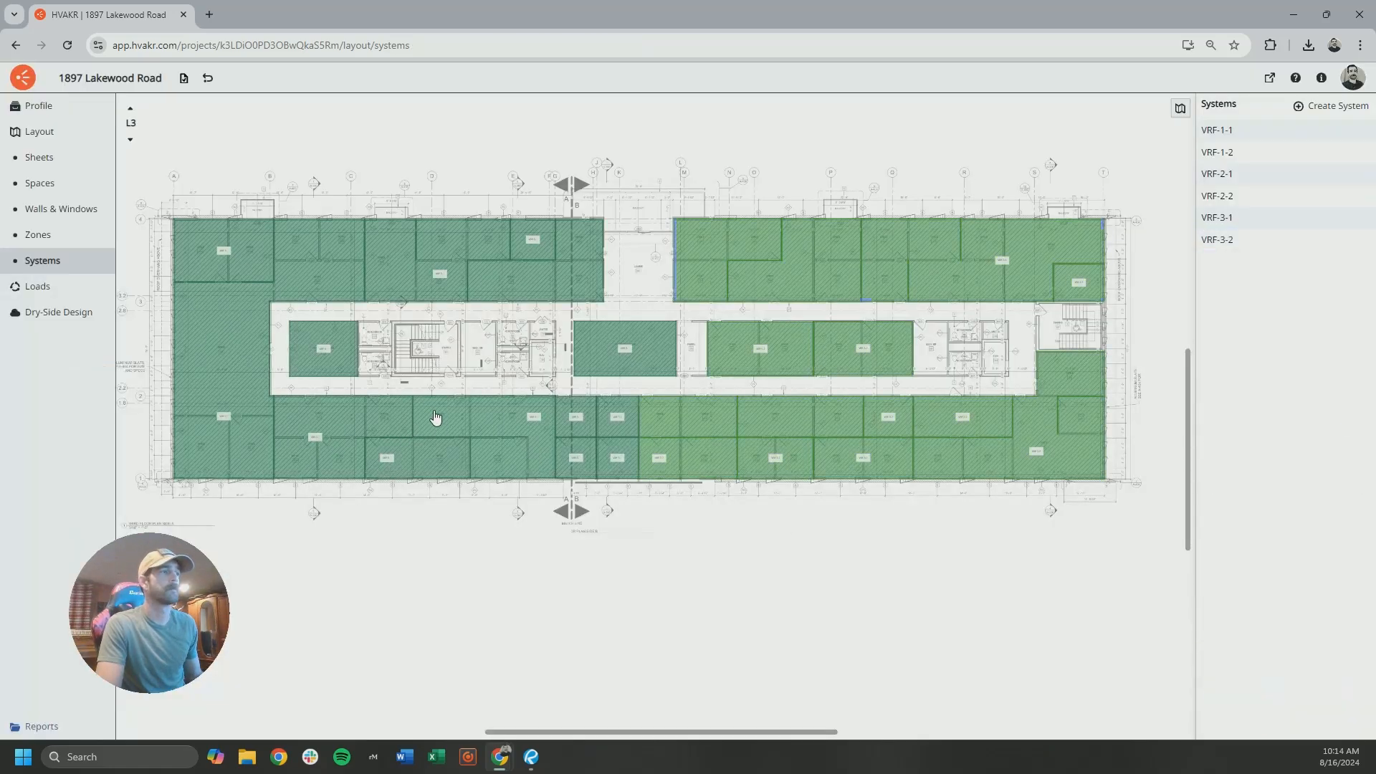
Go down to floor L1, and create a system named VRF-4-1 with the light yellow color.
scroll(670, 317, "up", 3)
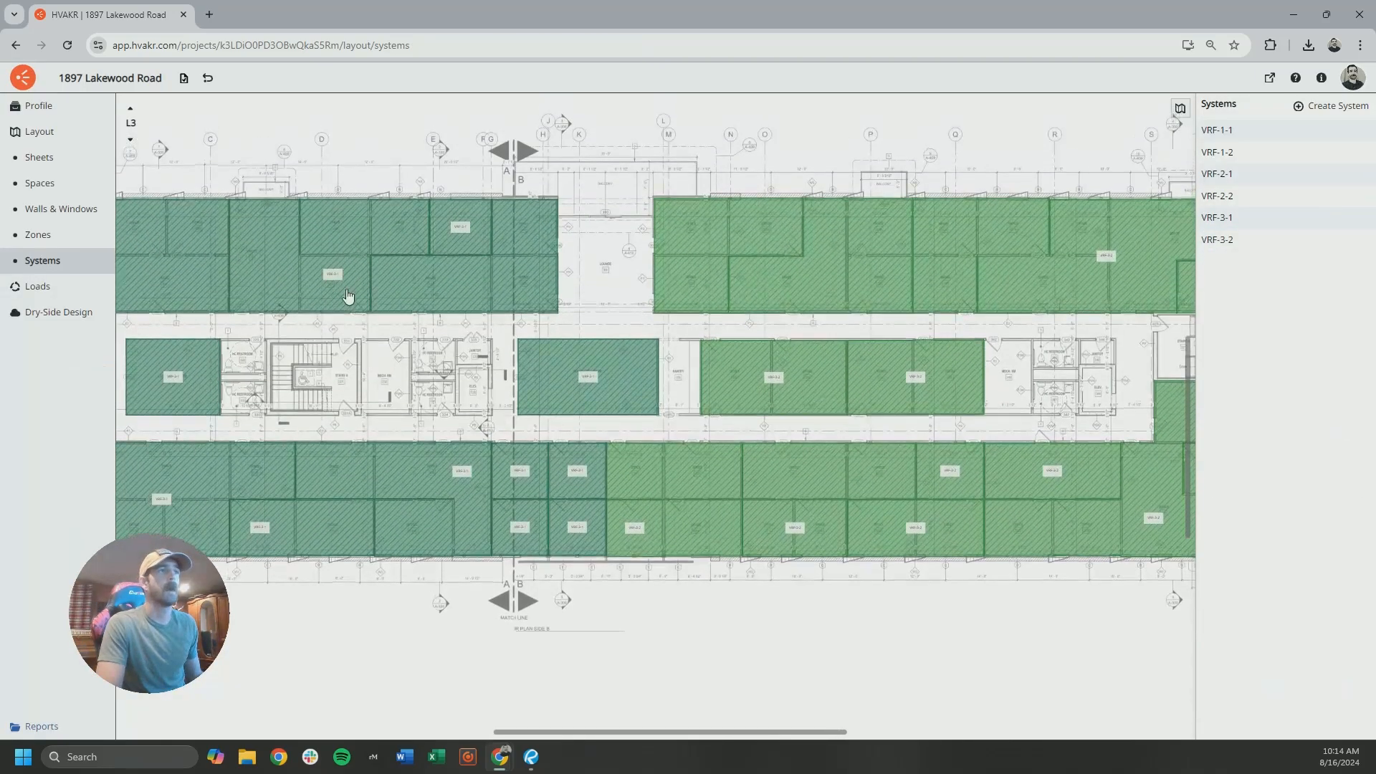
left_click(131, 141)
left_click(131, 141)
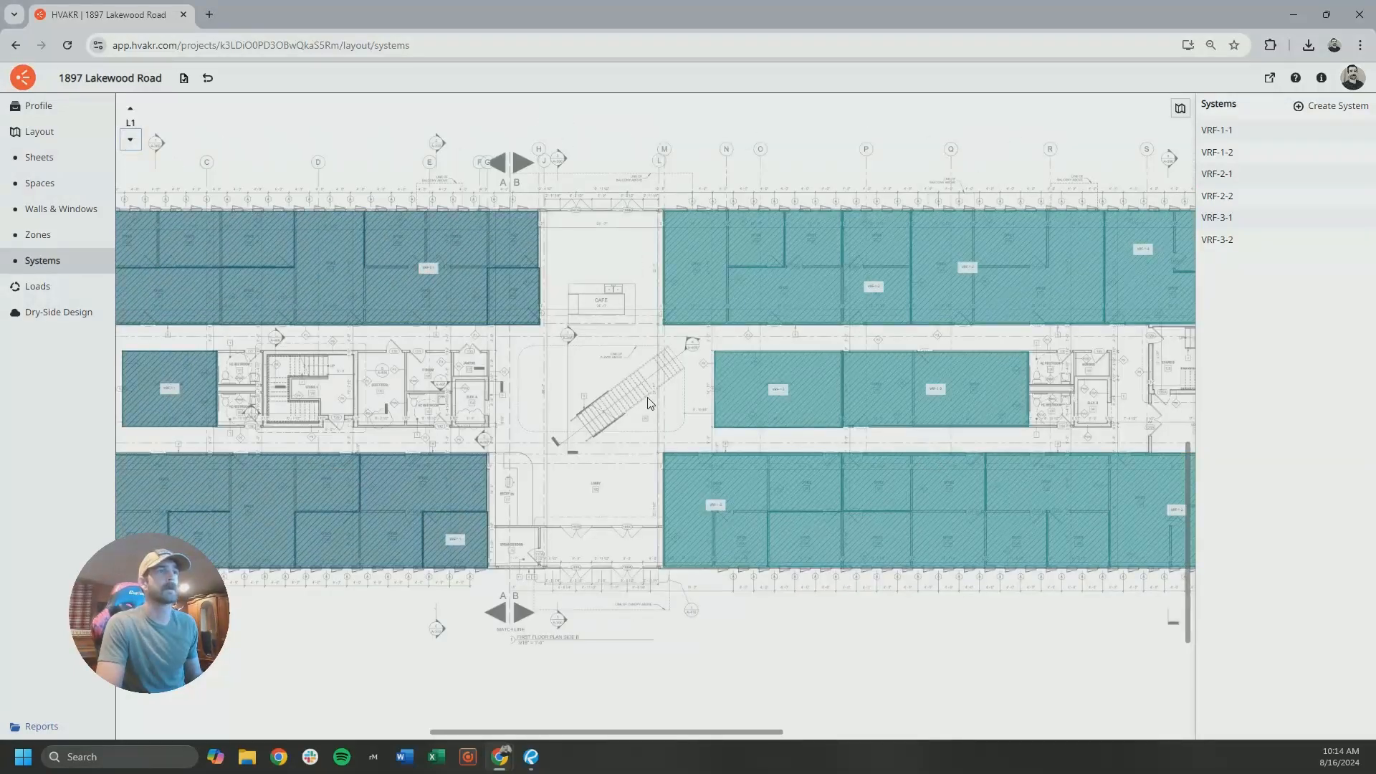
scroll(598, 414, "down", 3)
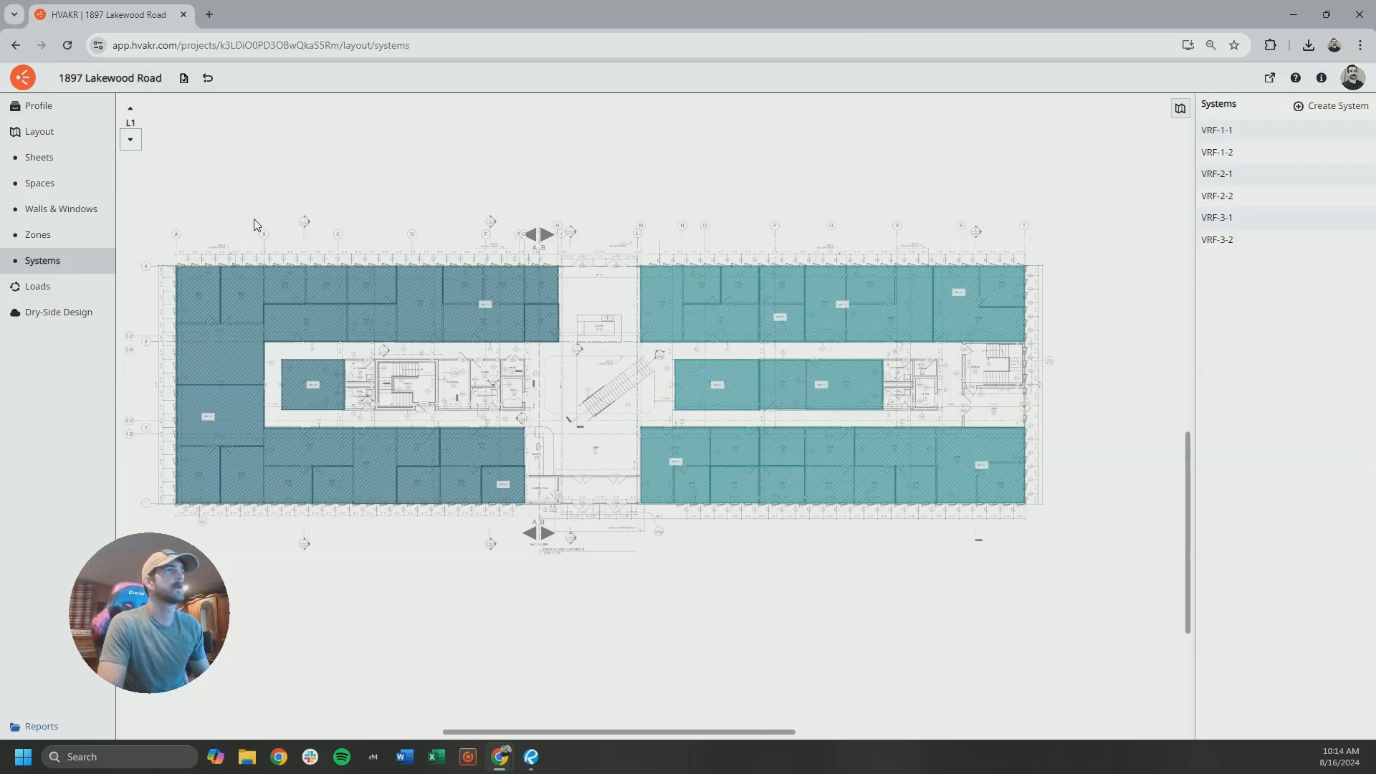
left_click(1329, 109)
left_click(1246, 132)
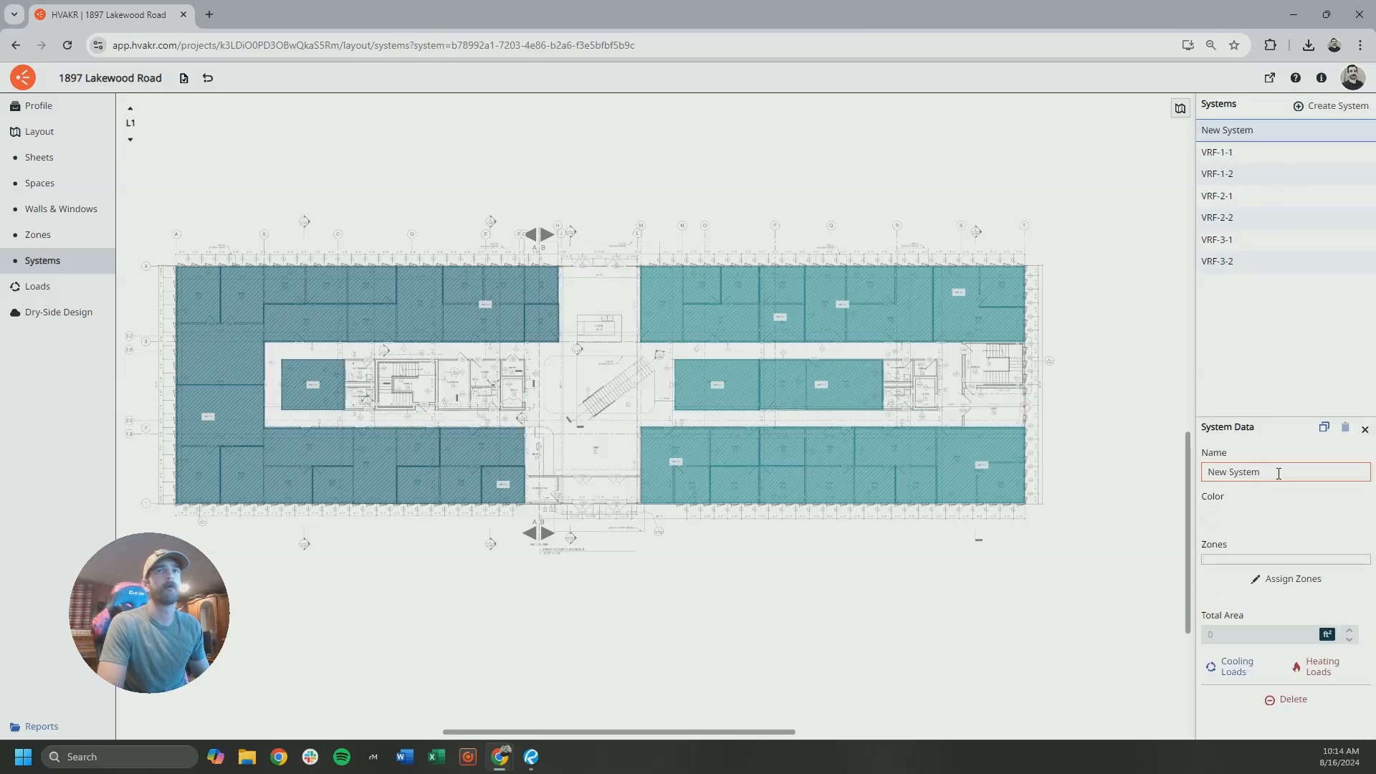
key("ctrl+a")
type("VR")
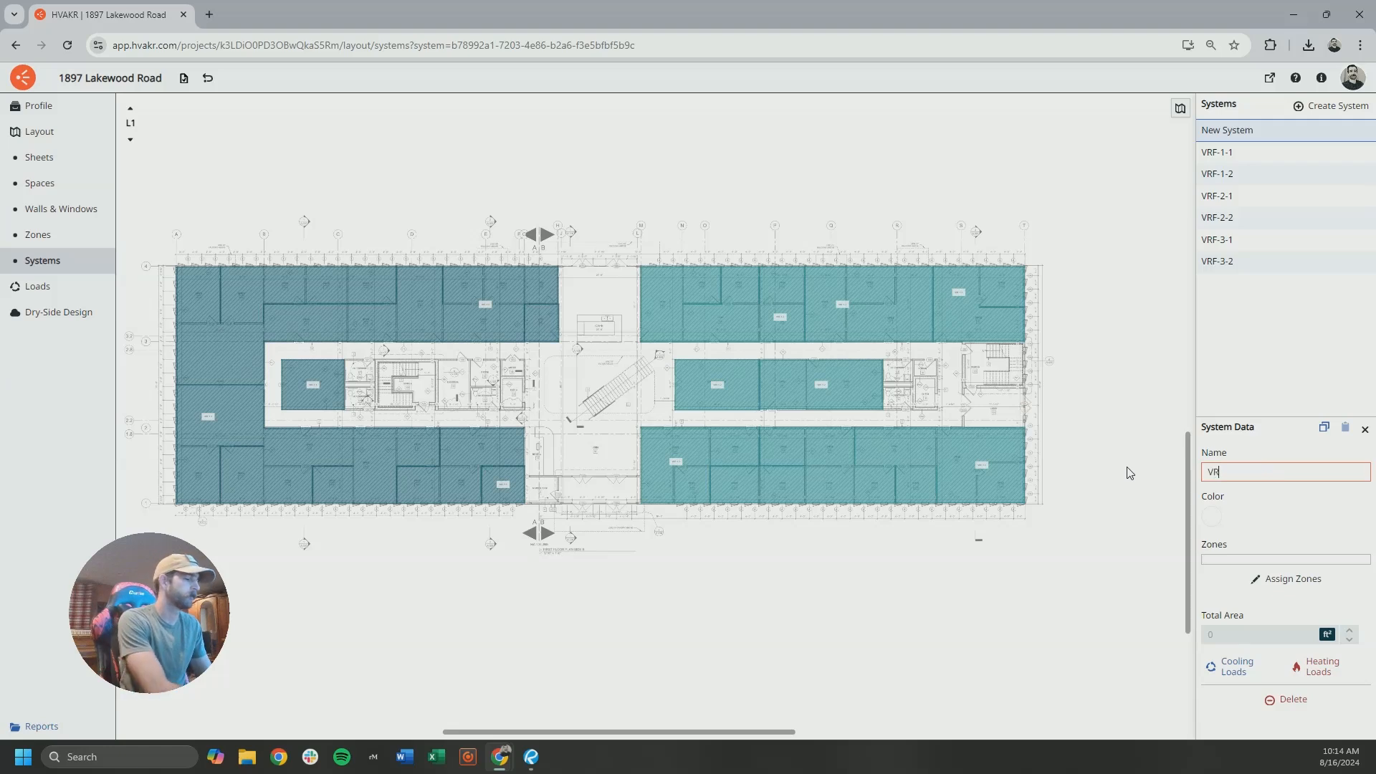
type("F-")
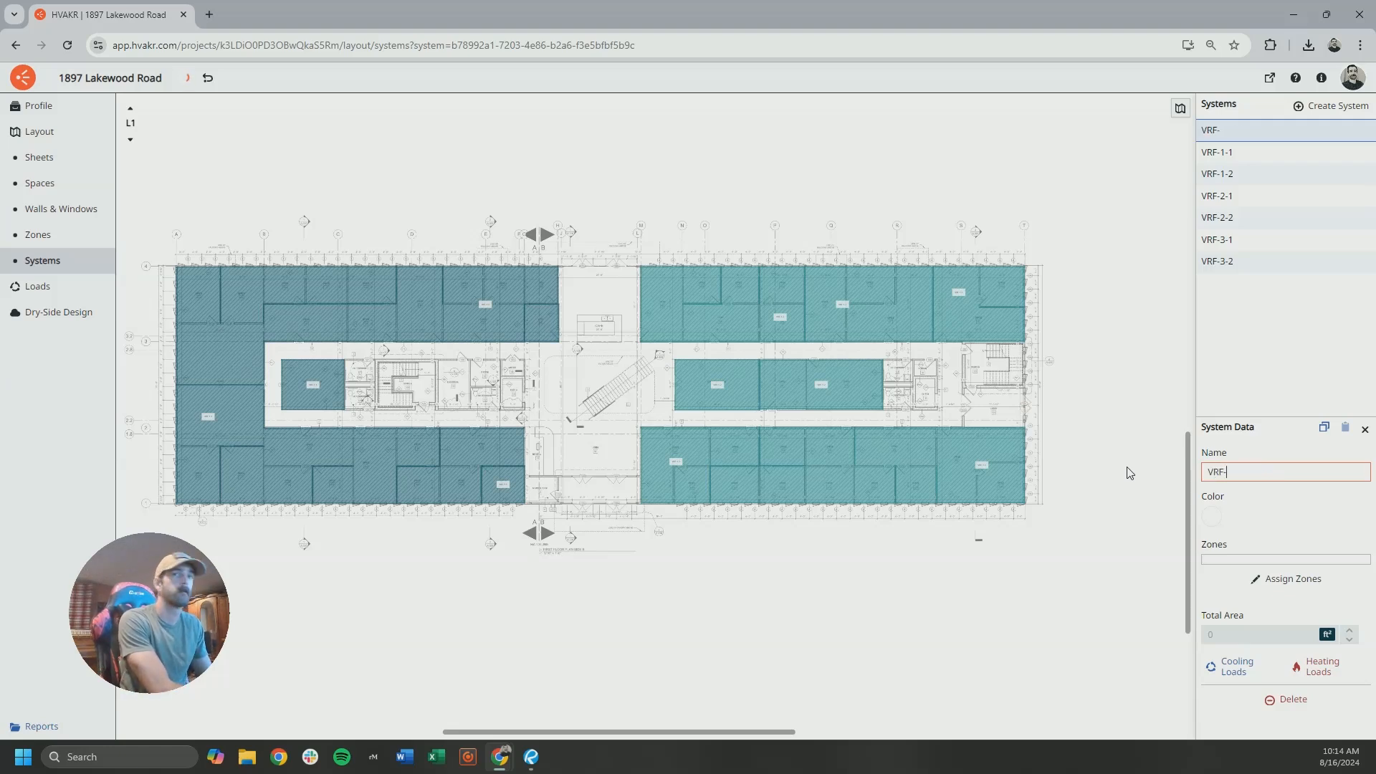
type("4-1")
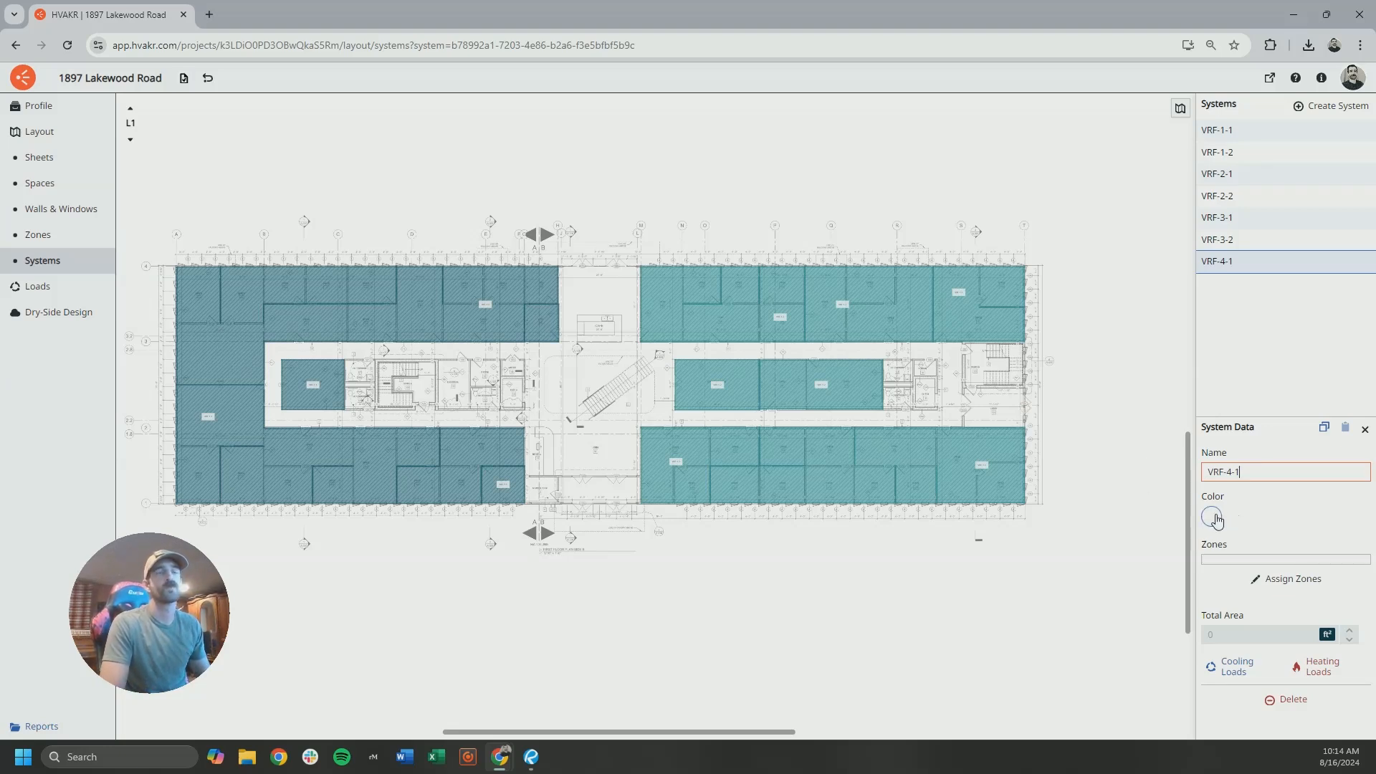
left_click(1214, 517)
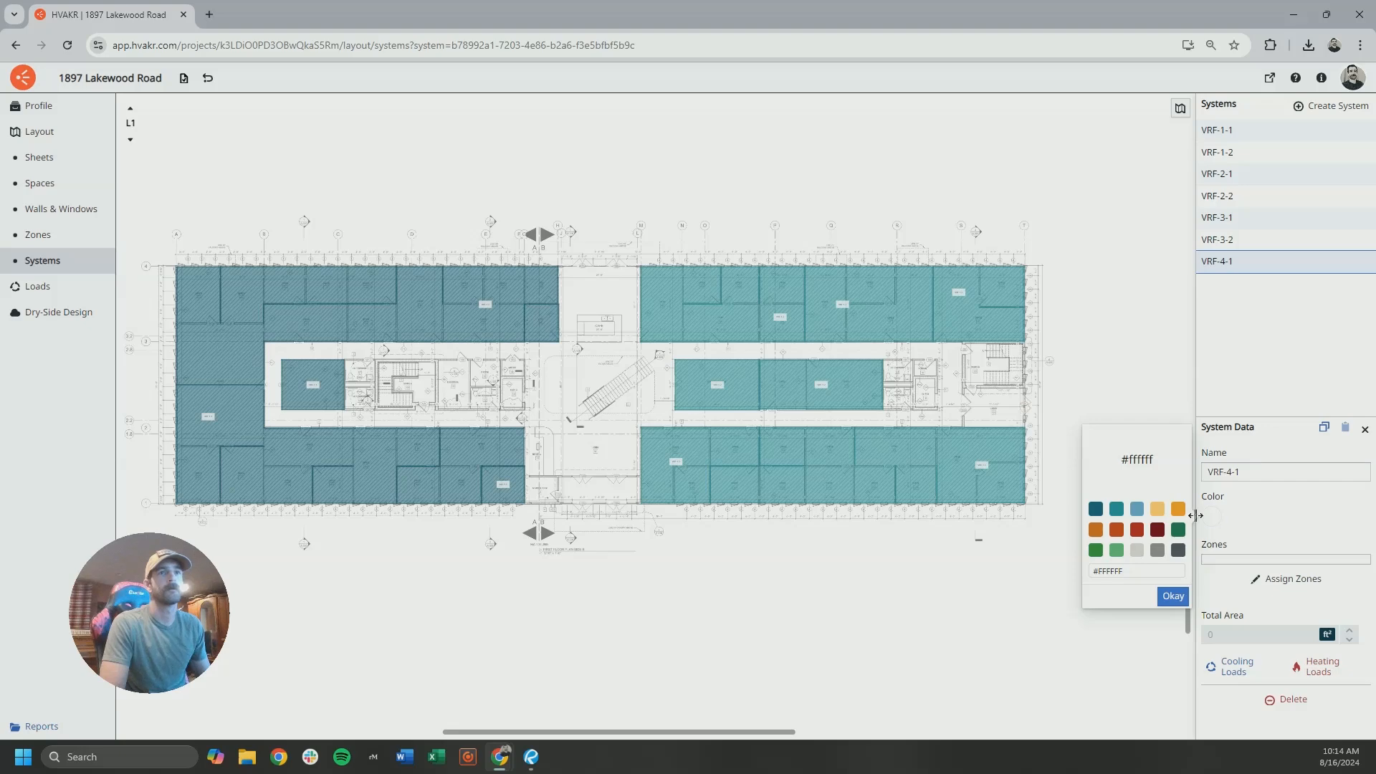
left_click(1159, 510)
Assign the central lobby, cafe and entrance zones on floor L1 to system VRF-4-1.
left_click(1293, 581)
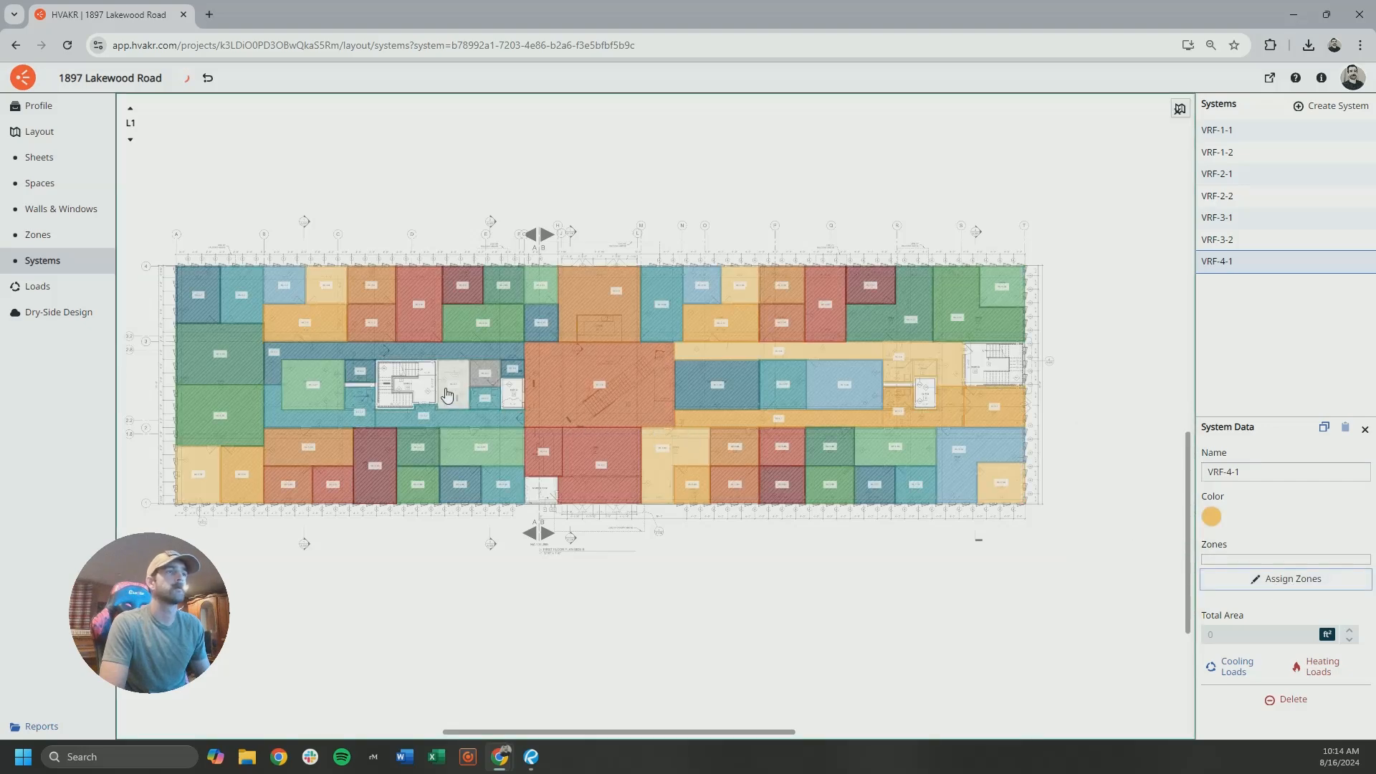
scroll(452, 383, "up", 3)
left_click(613, 315)
left_click(696, 367)
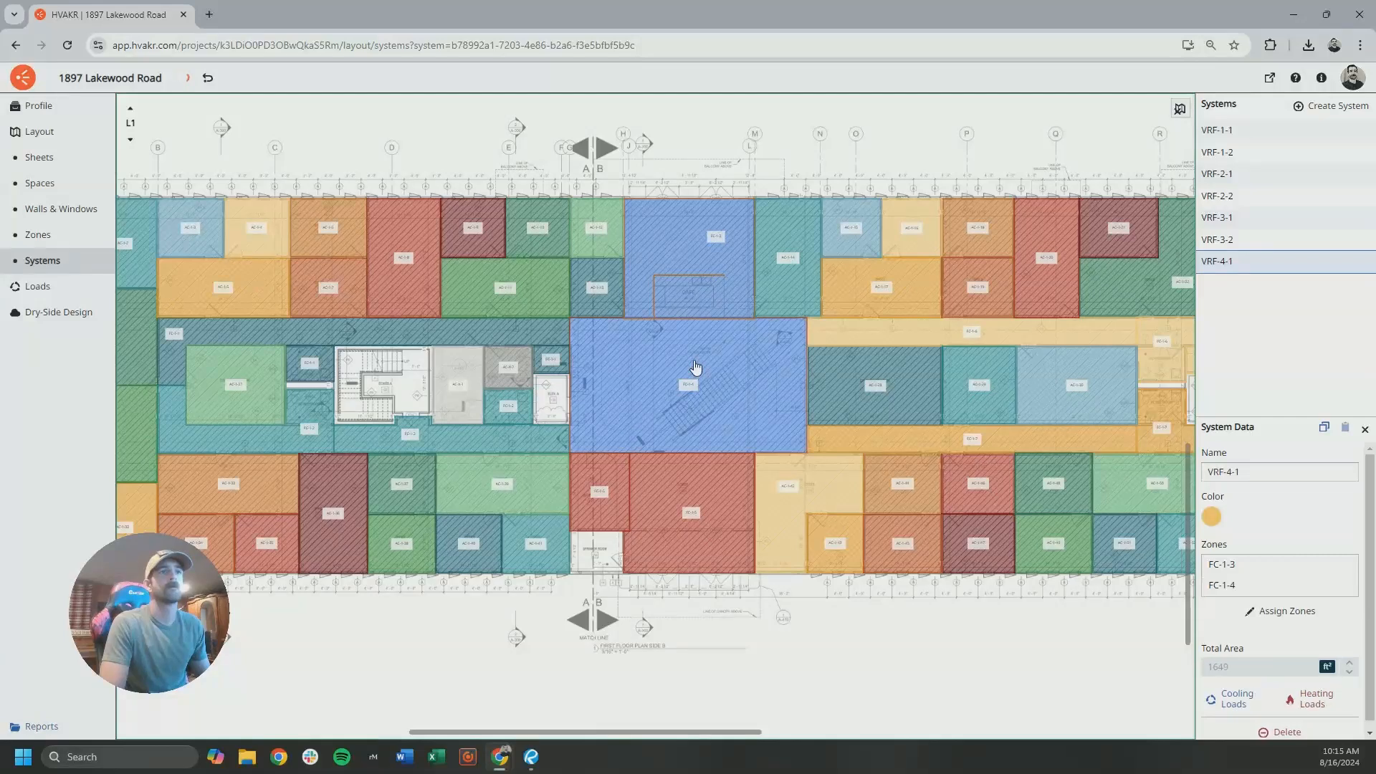
left_click(620, 504)
left_click(682, 507)
left_click(681, 510)
Assign the corridor and restroom zones in both wings of floor L1 to system VRF-4-1.
left_click(323, 347)
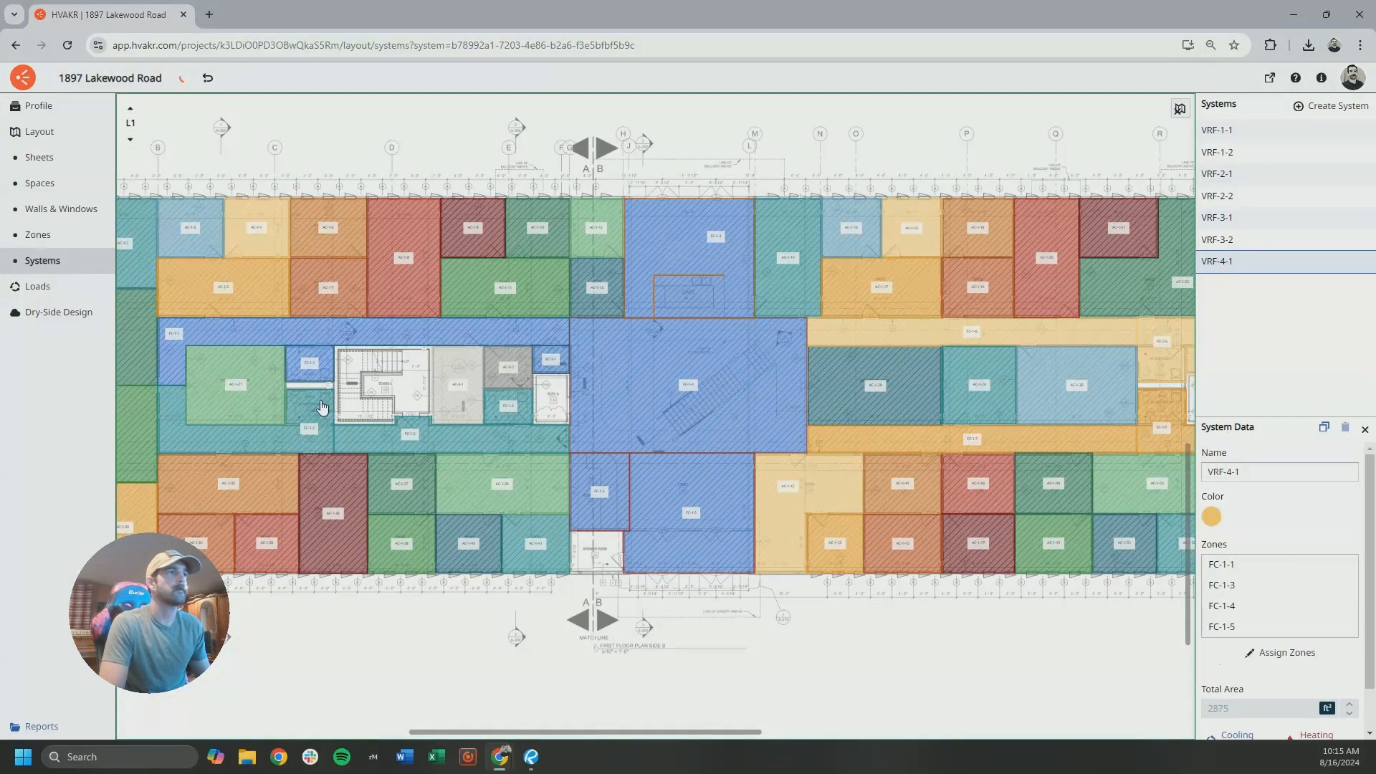
left_click(317, 420)
left_click_drag(728, 391, 465, 395)
left_click(672, 344)
left_click(695, 449)
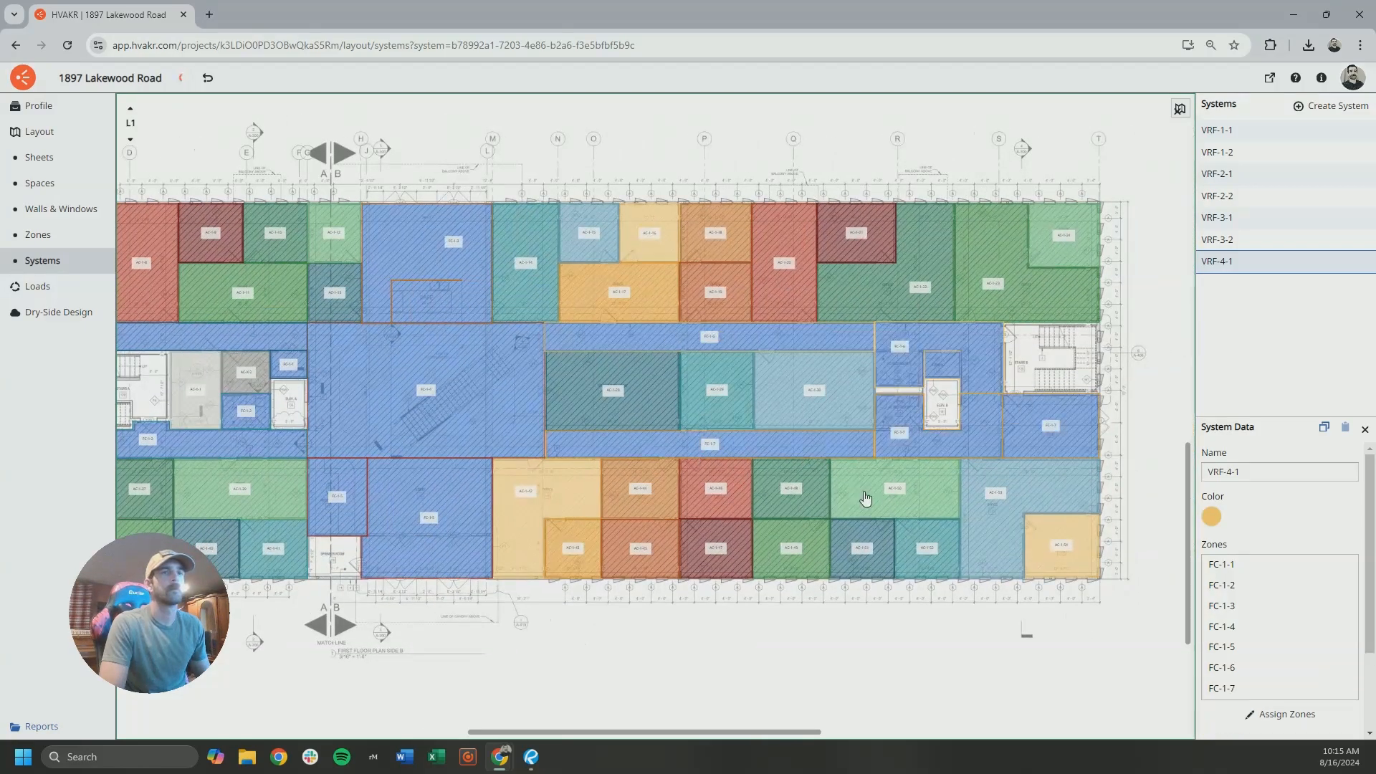
Assign the open central area, corridor, restroom and pantry zones on floor L2 to system VRF-4-1.
left_click(131, 108)
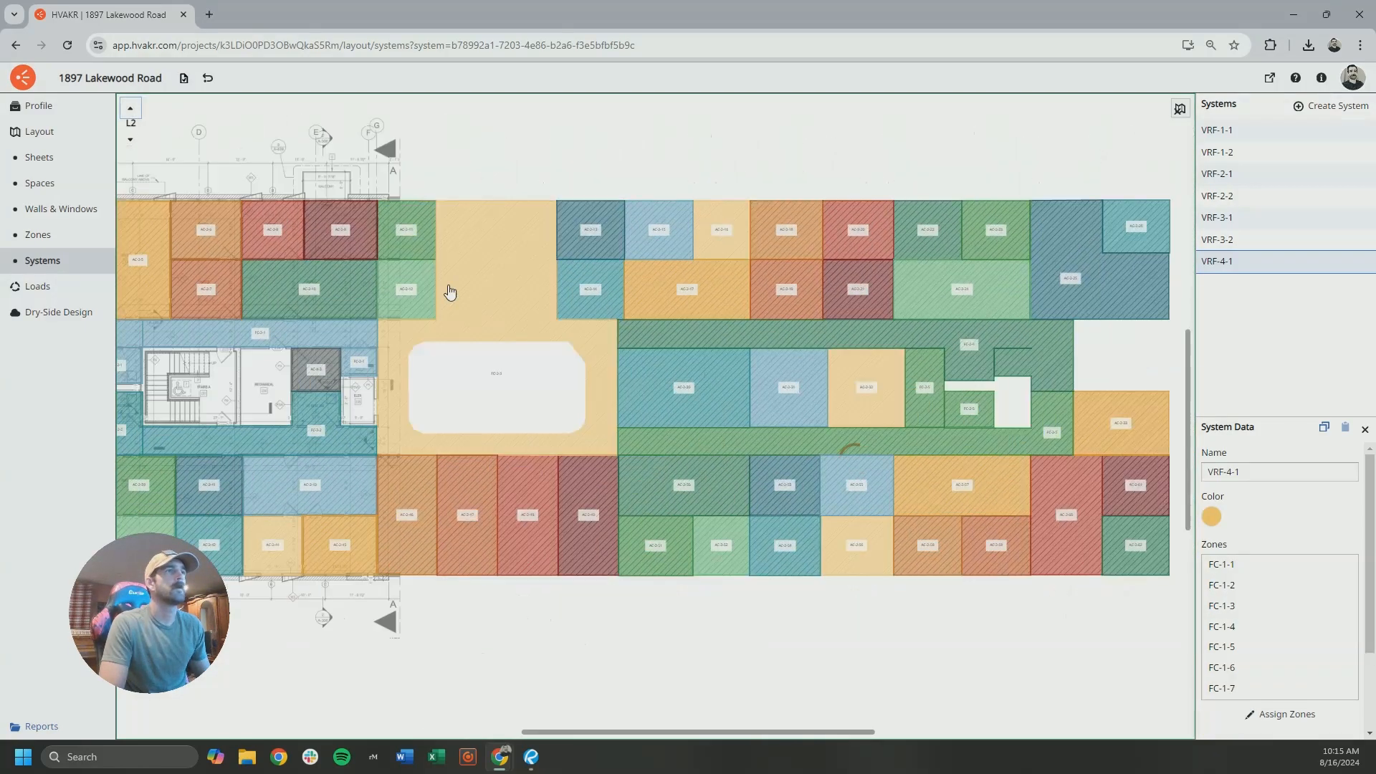
left_click(504, 294)
scroll(571, 337, "left", 3)
left_click(406, 311)
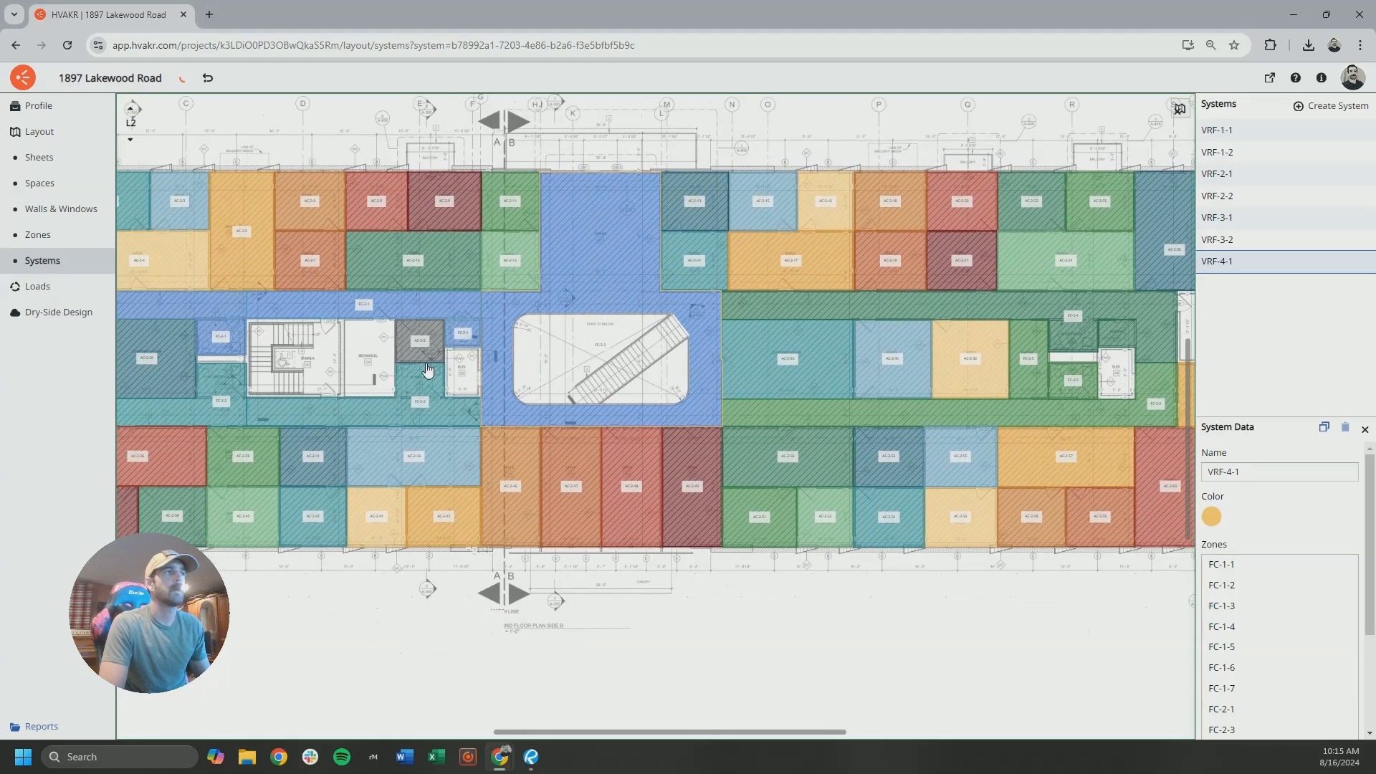
left_click(420, 390)
left_click(775, 326)
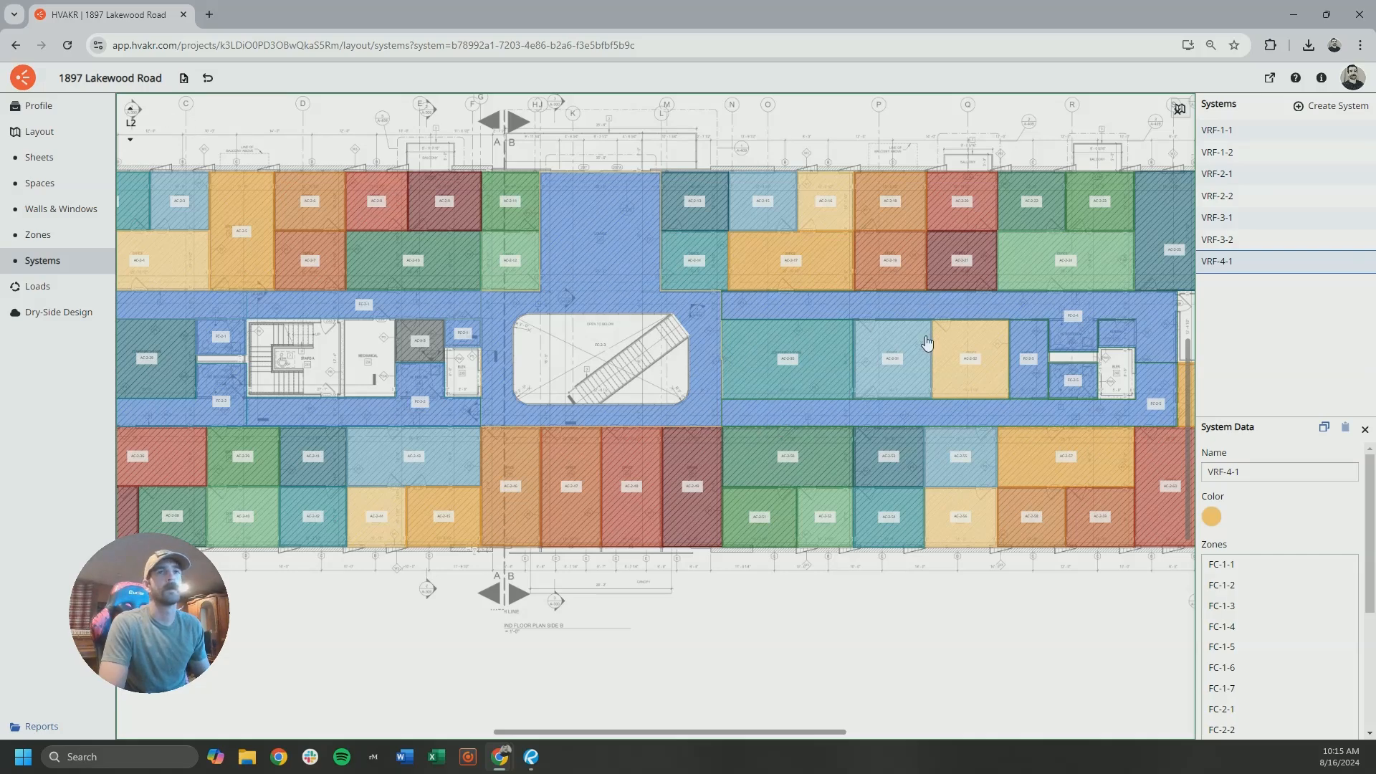
scroll(1123, 383, "up", 5)
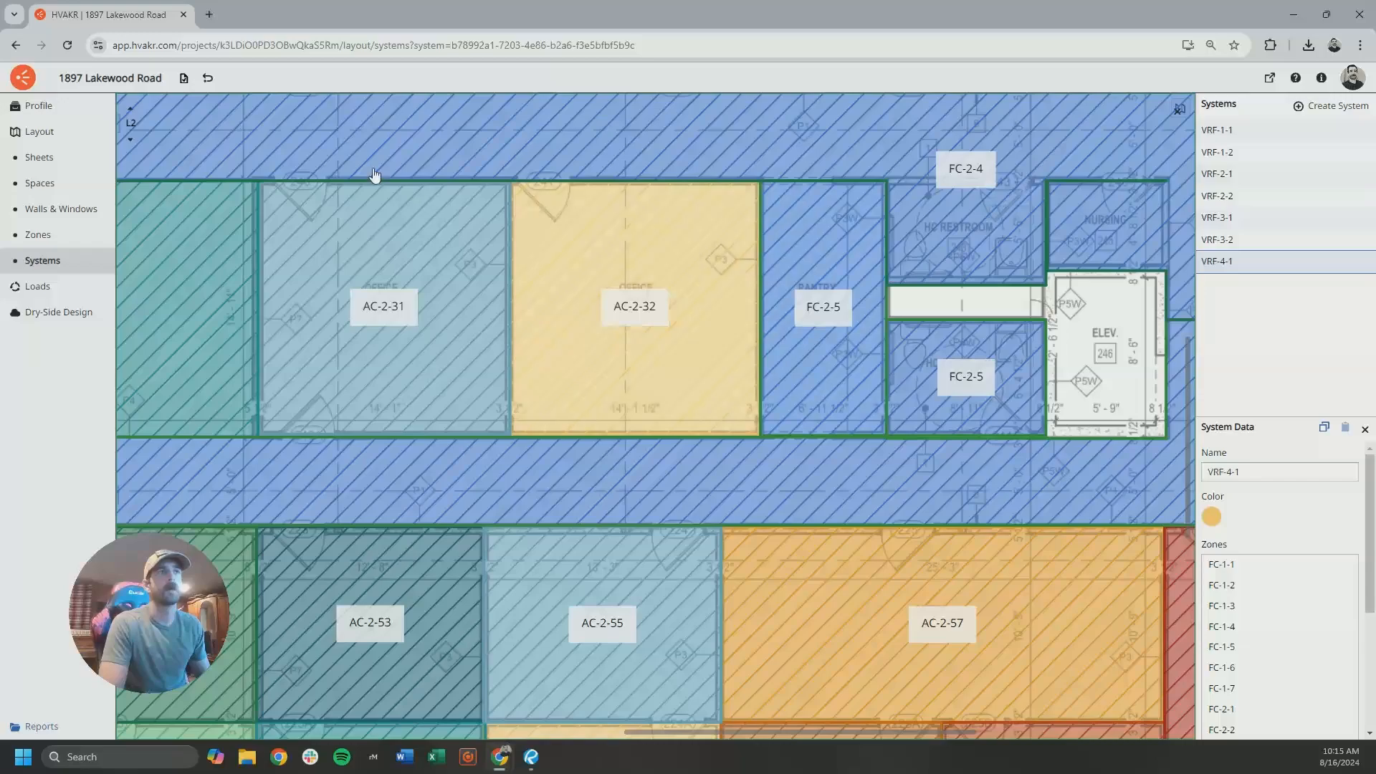
Assign the lounge, corridor, pantry and restroom zones on floor L3 to system VRF-4-1.
left_click(129, 108)
scroll(665, 321, "down", 5)
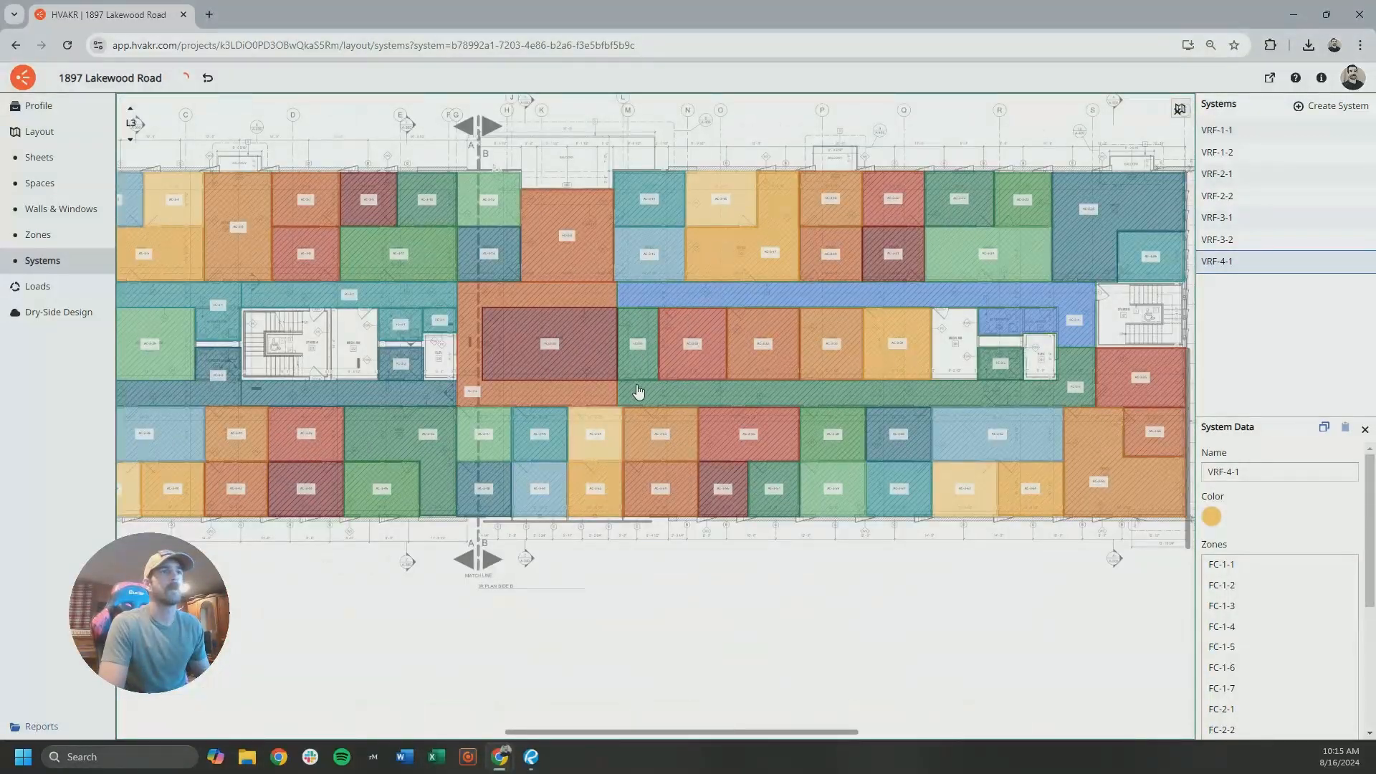
left_click(638, 389)
left_click(579, 283)
left_click(385, 295)
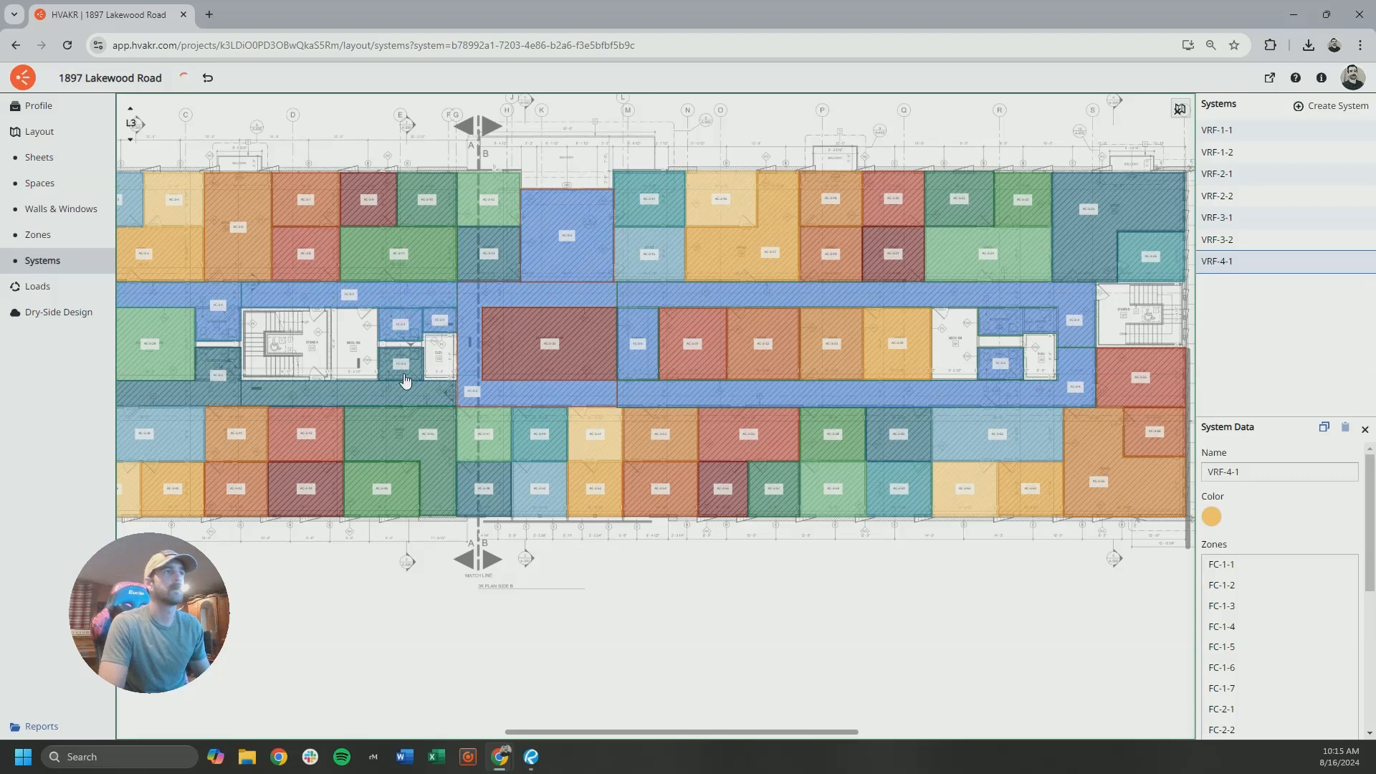
left_click(406, 378)
left_click(609, 651)
Look through floors L1, L2 and L3 in turn to compare the system assignments and colors.
scroll(580, 458, "down", 3)
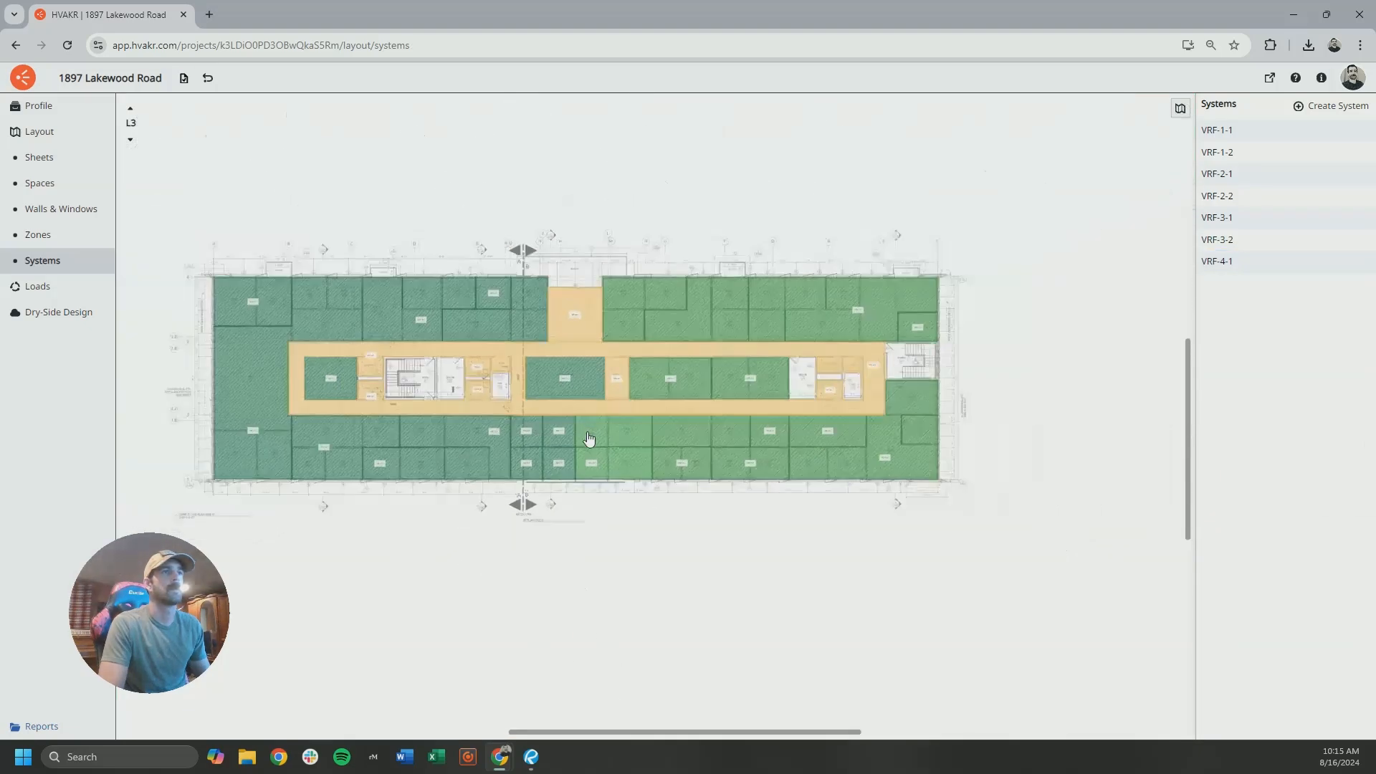
left_click(130, 141)
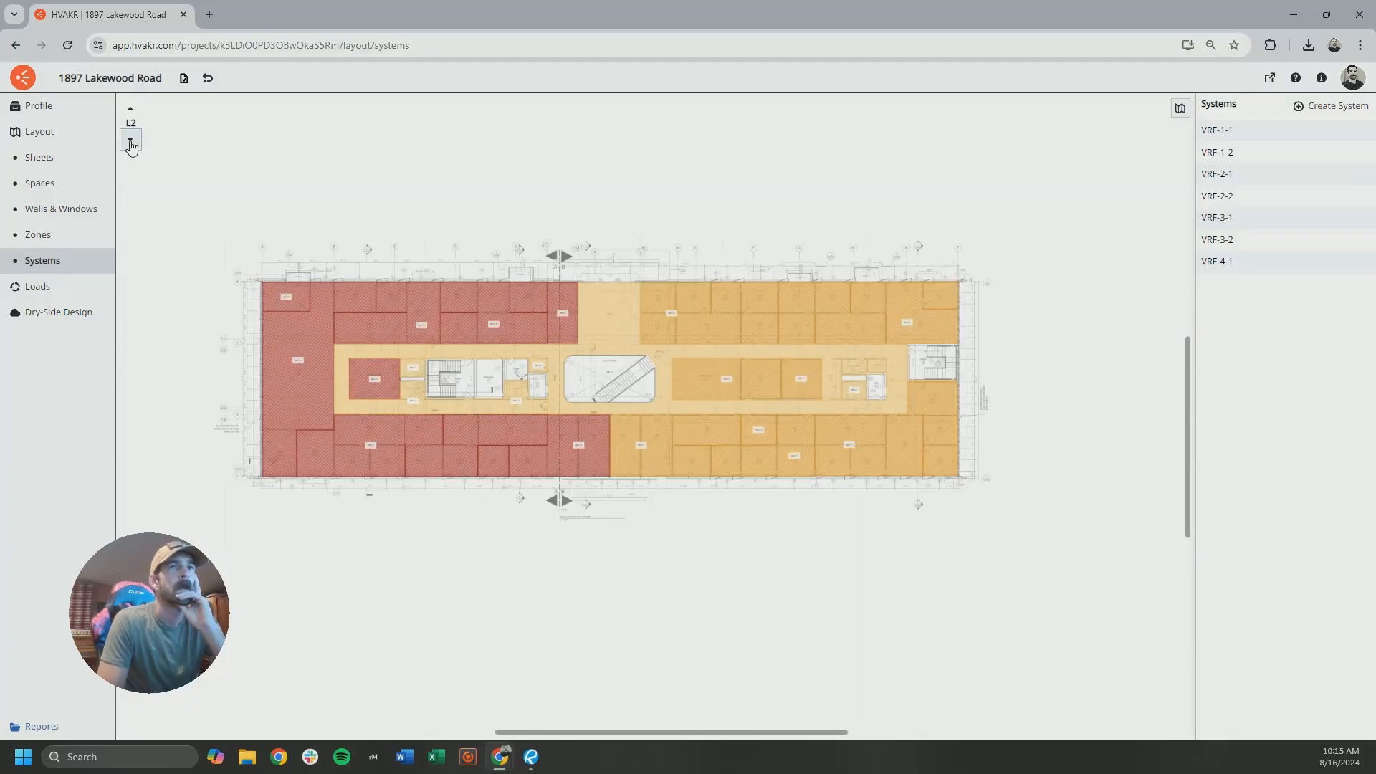
left_click(131, 141)
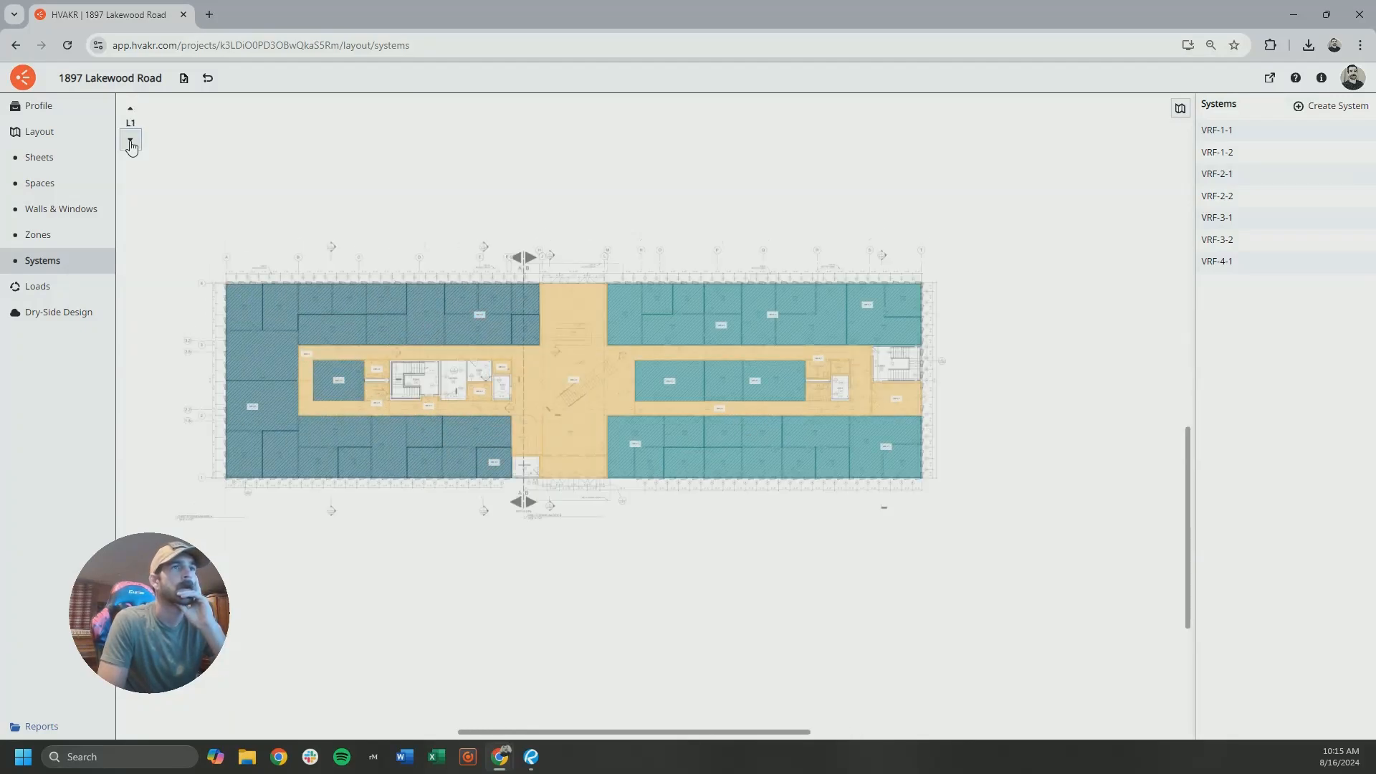
left_click(130, 111)
left_click(129, 111)
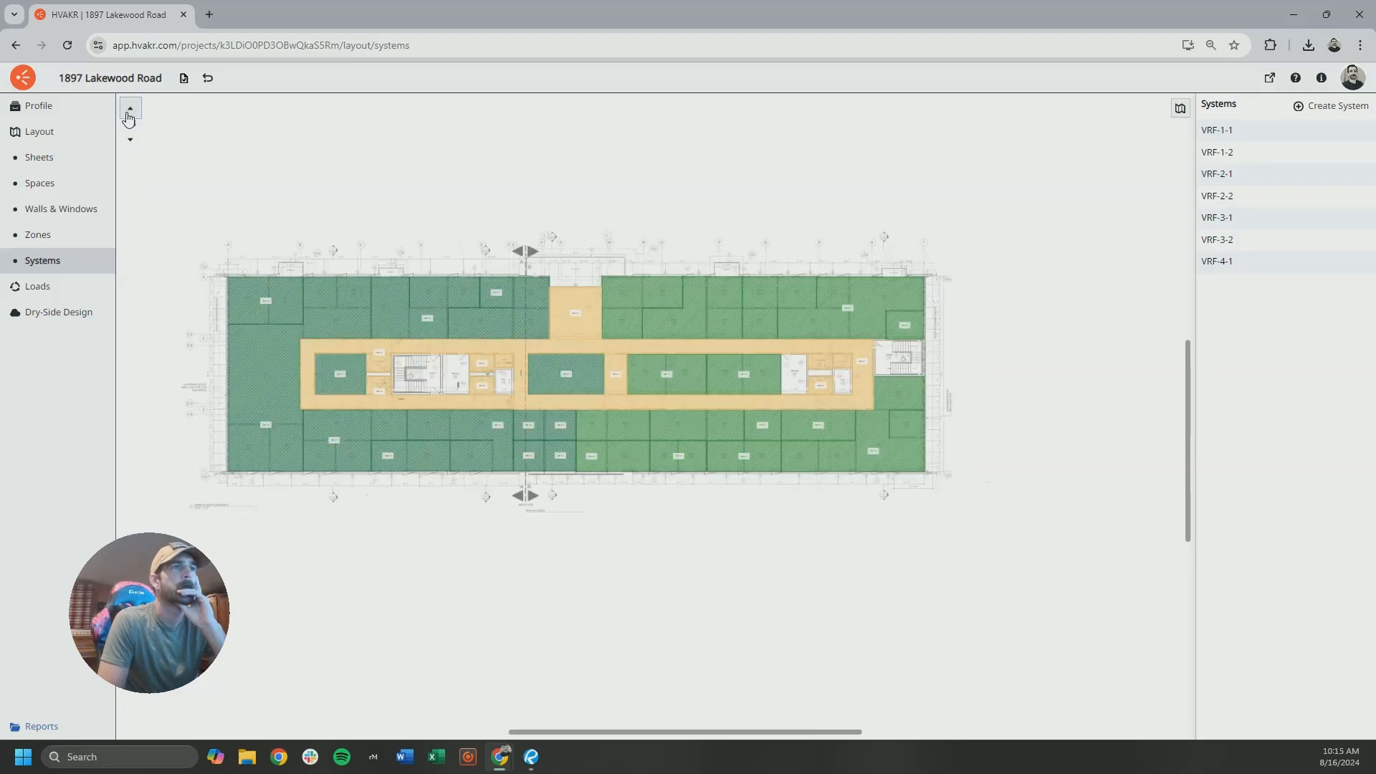
left_click(129, 111)
left_click(130, 141)
left_click(129, 143)
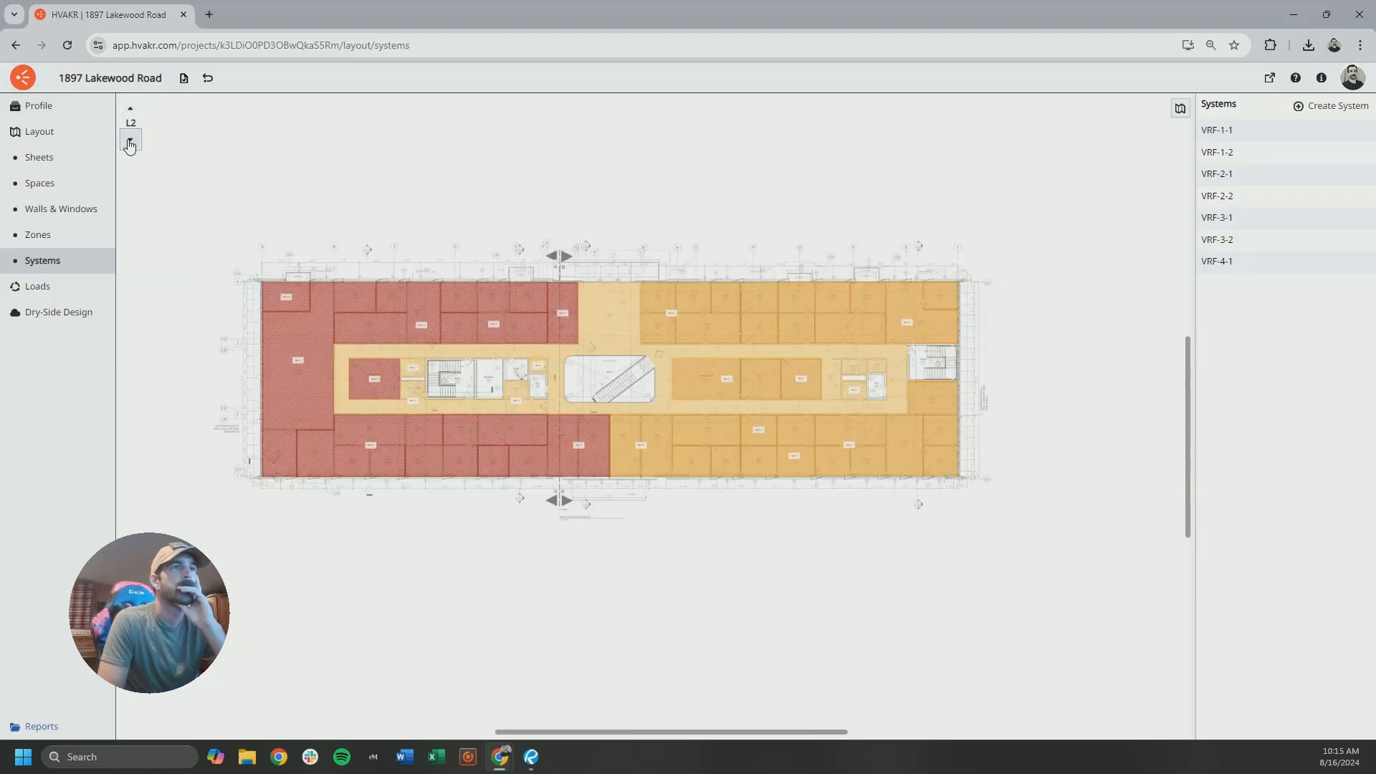
left_click(129, 143)
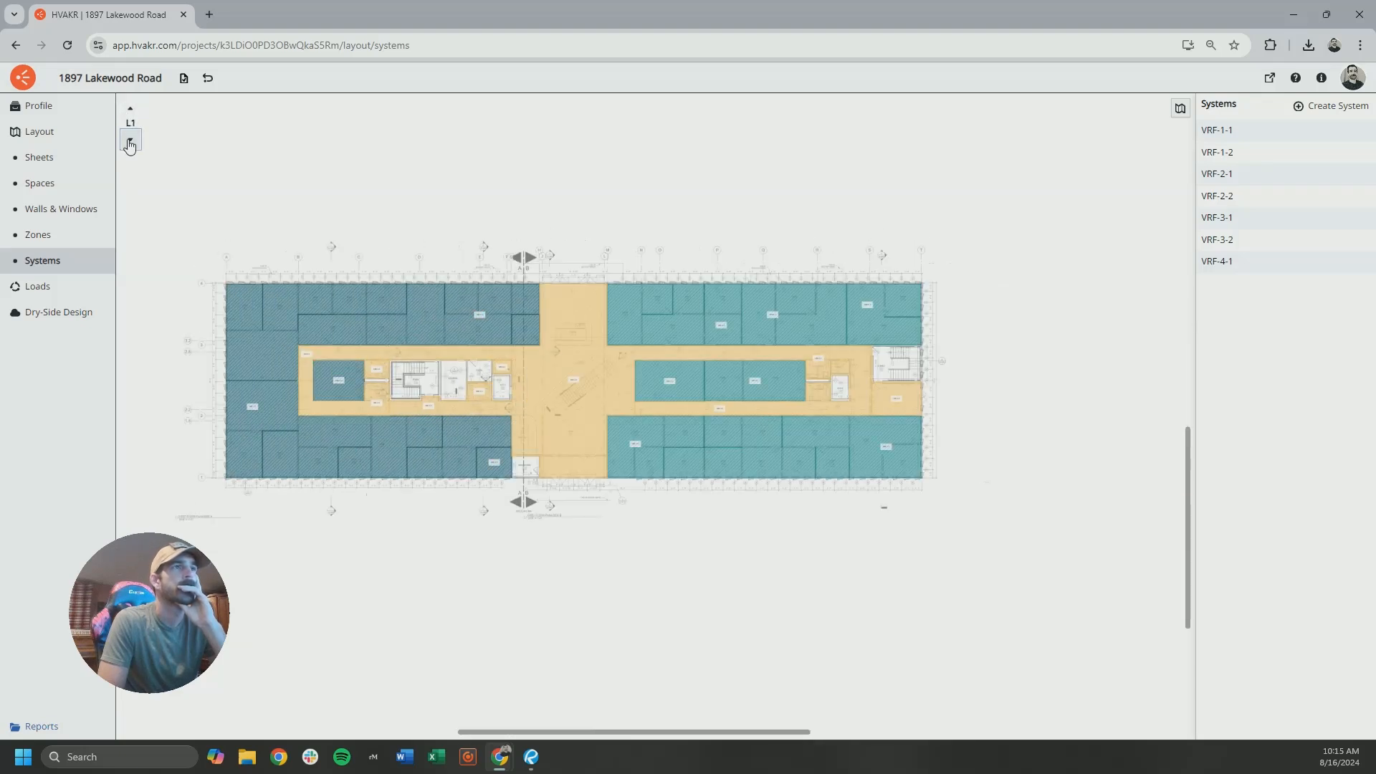
On floor L2, change the color of system VRF-2-1 to dark red.
left_click(131, 113)
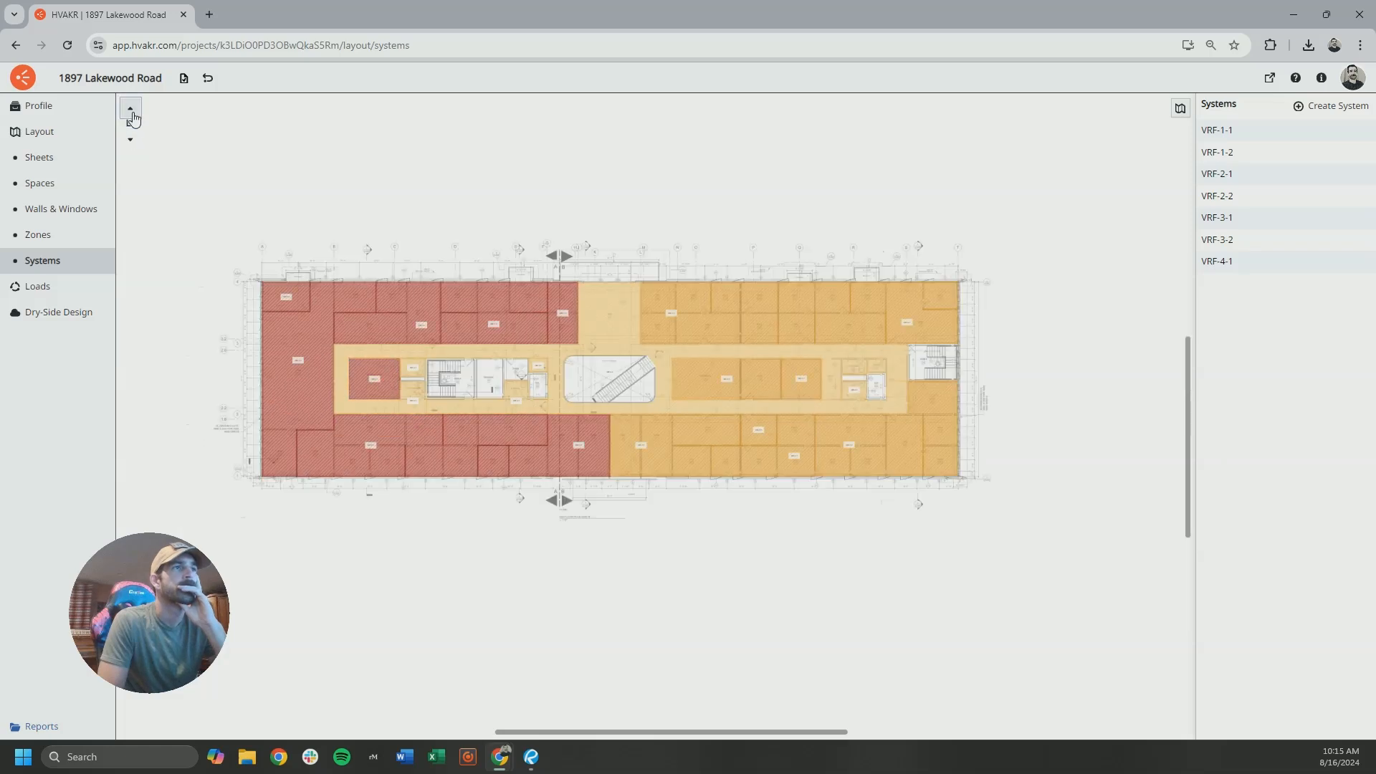
left_click(592, 399)
left_click(1211, 517)
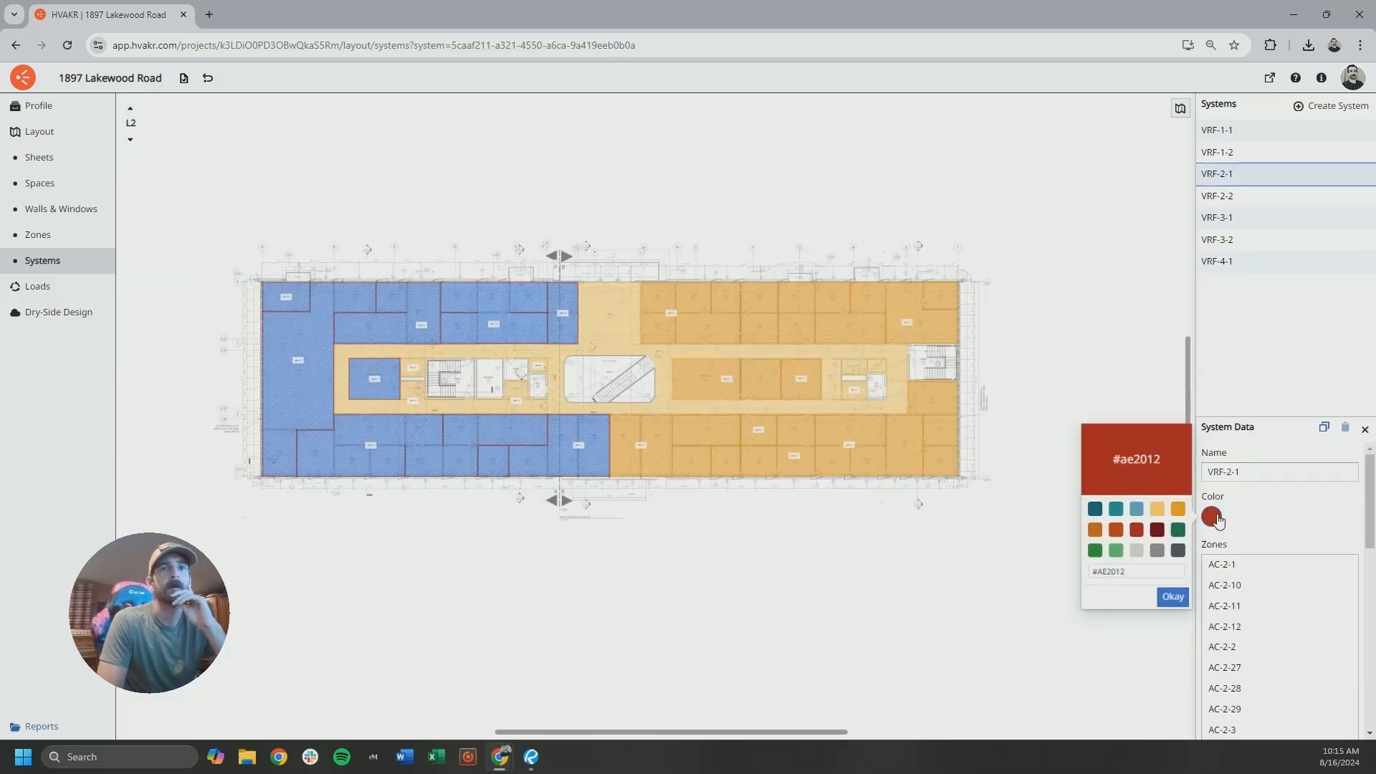
left_click(1157, 530)
left_click(1169, 601)
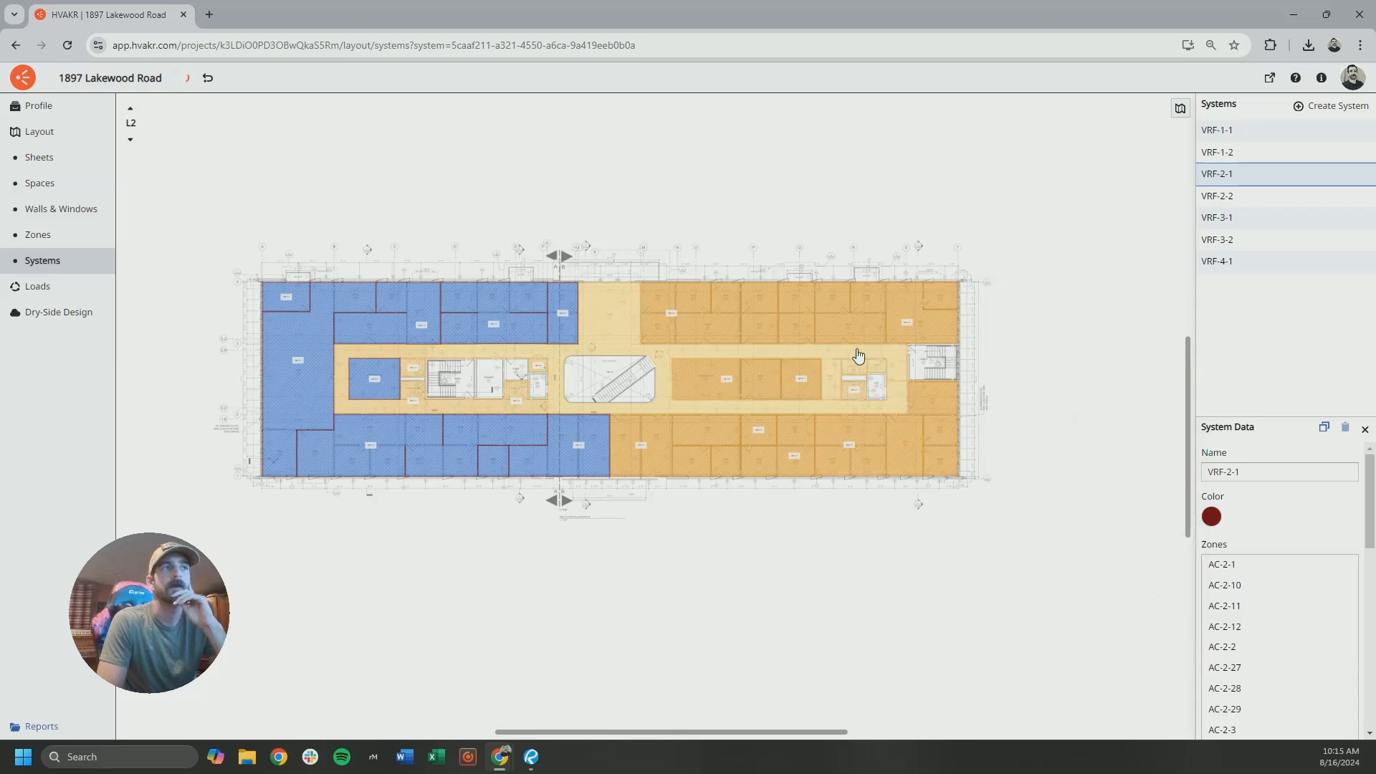
On floor L2, change the color of system VRF-2-2 to burnt orange (#BB3E03).
left_click(616, 307)
left_click(937, 453)
left_click(1212, 517)
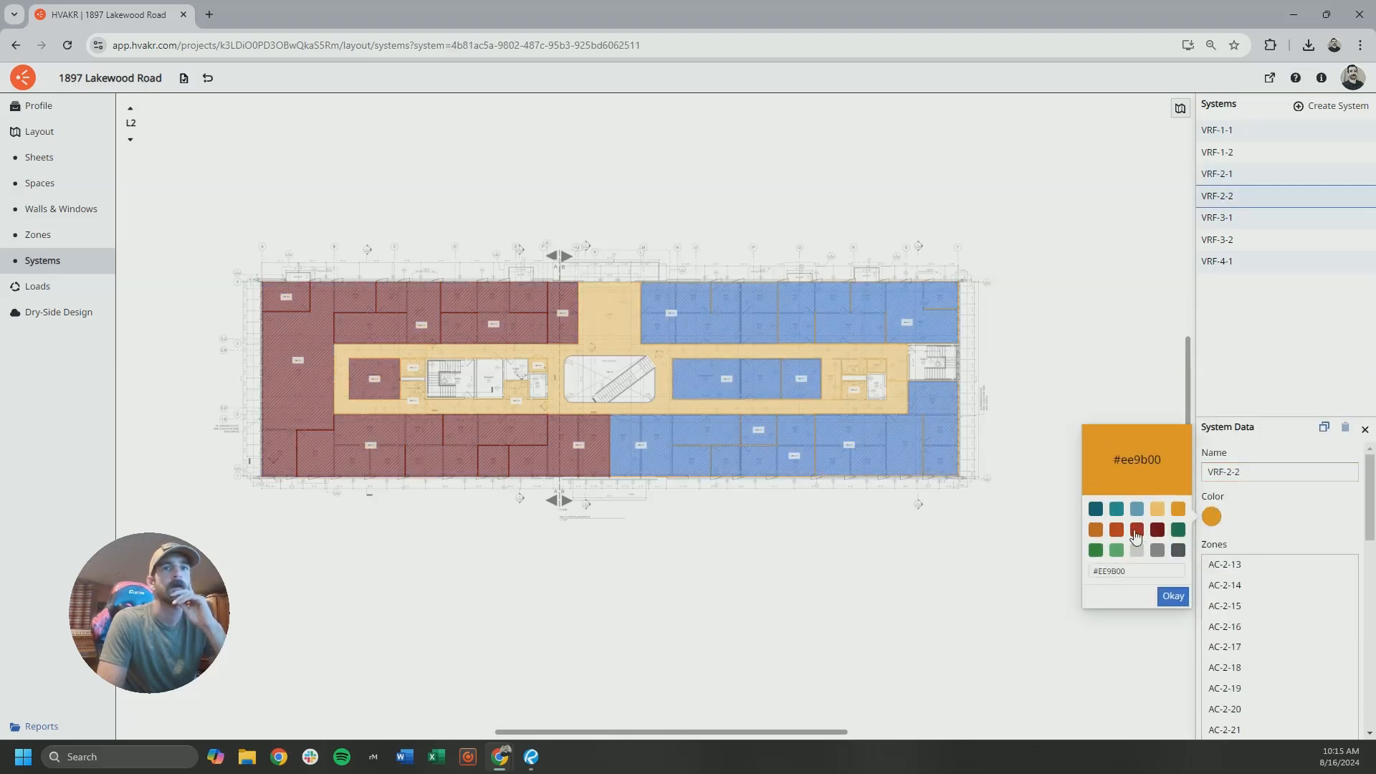
left_click(1116, 531)
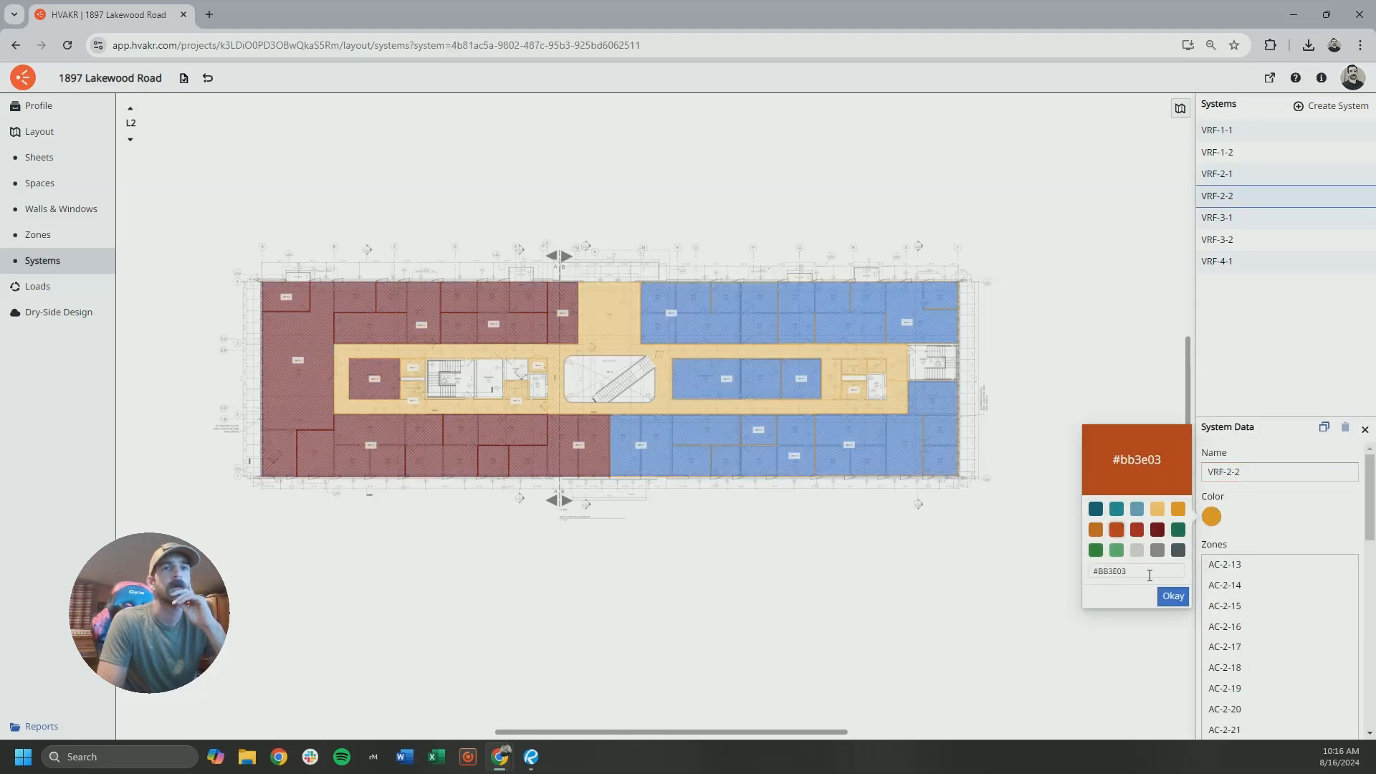
left_click(1173, 596)
left_click(904, 585)
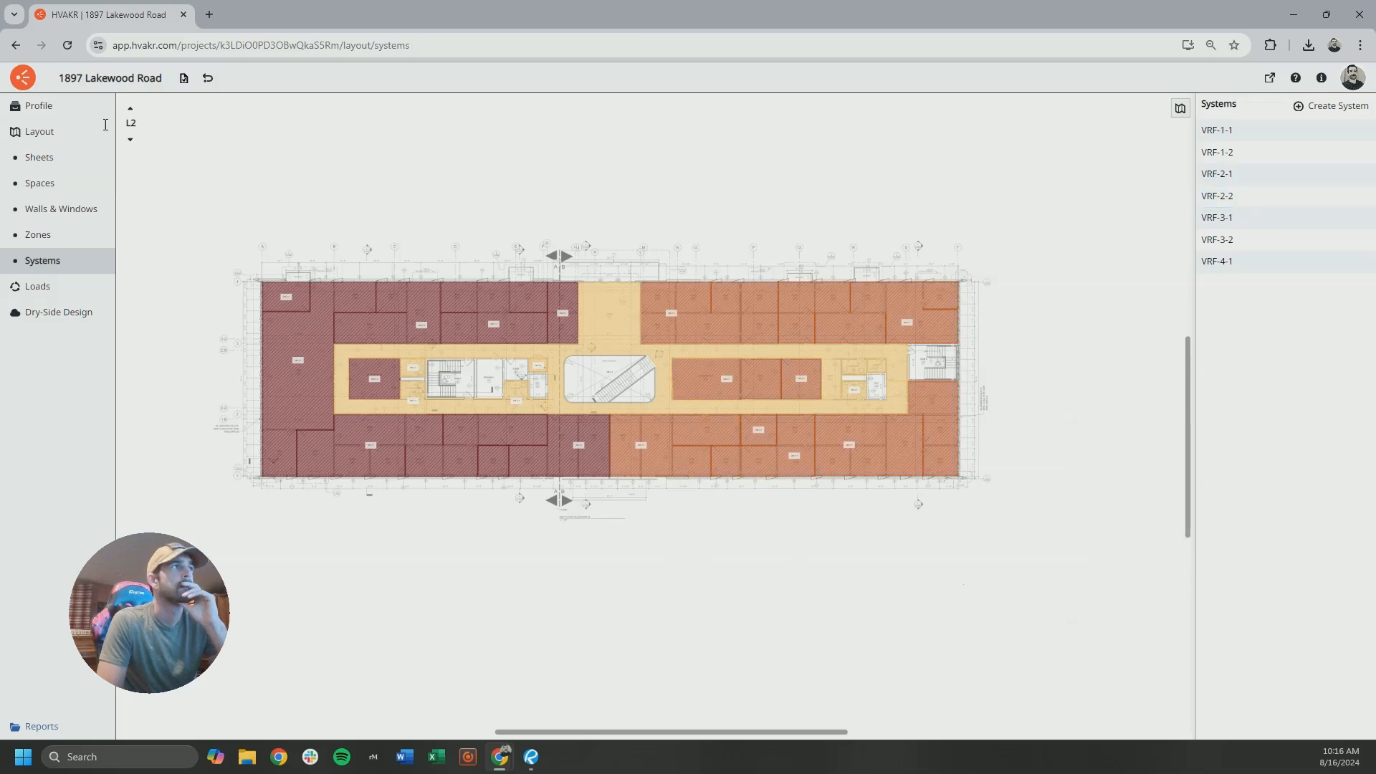
Review the system assignments on floors L3, L2 and L1, examining the core rooms for zones without a system.
left_click(131, 139)
left_click(130, 109)
left_click(131, 108)
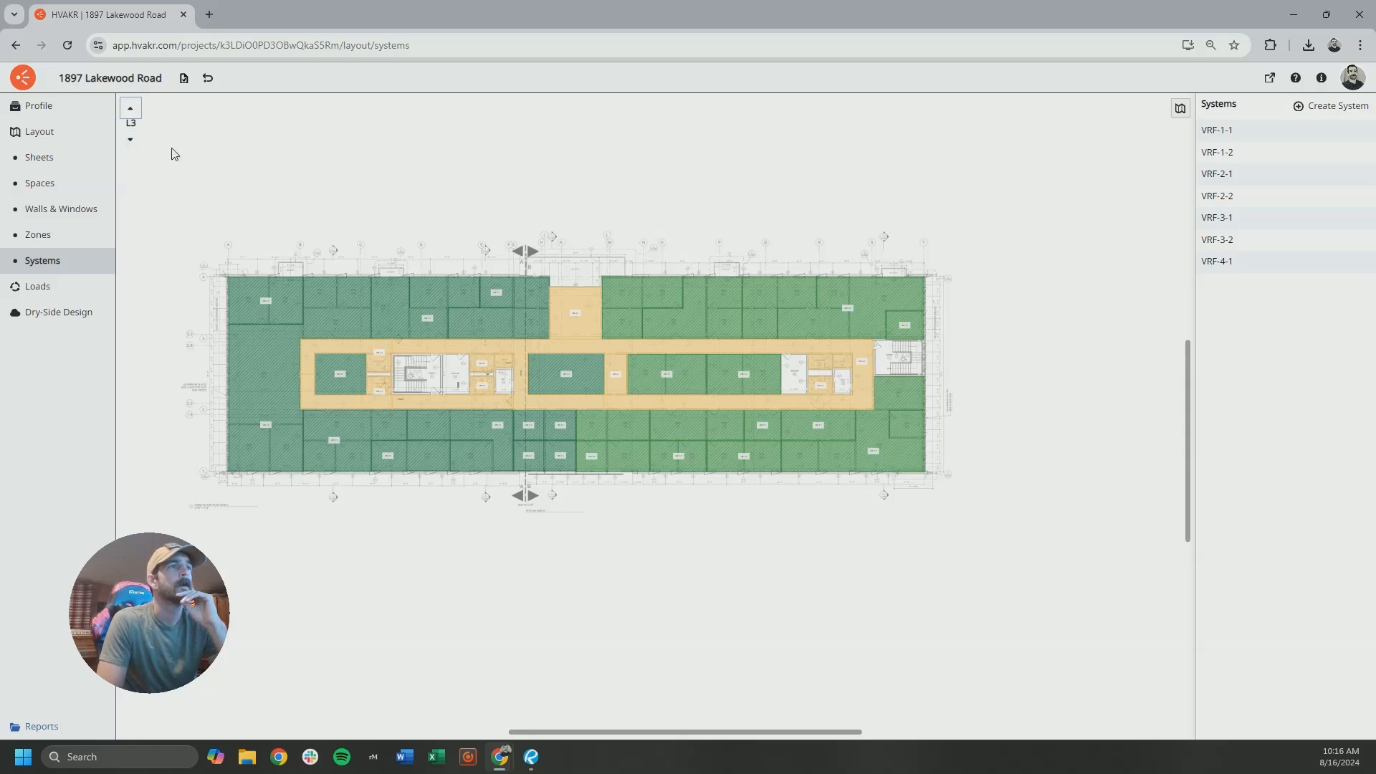
scroll(468, 382, "up", 4)
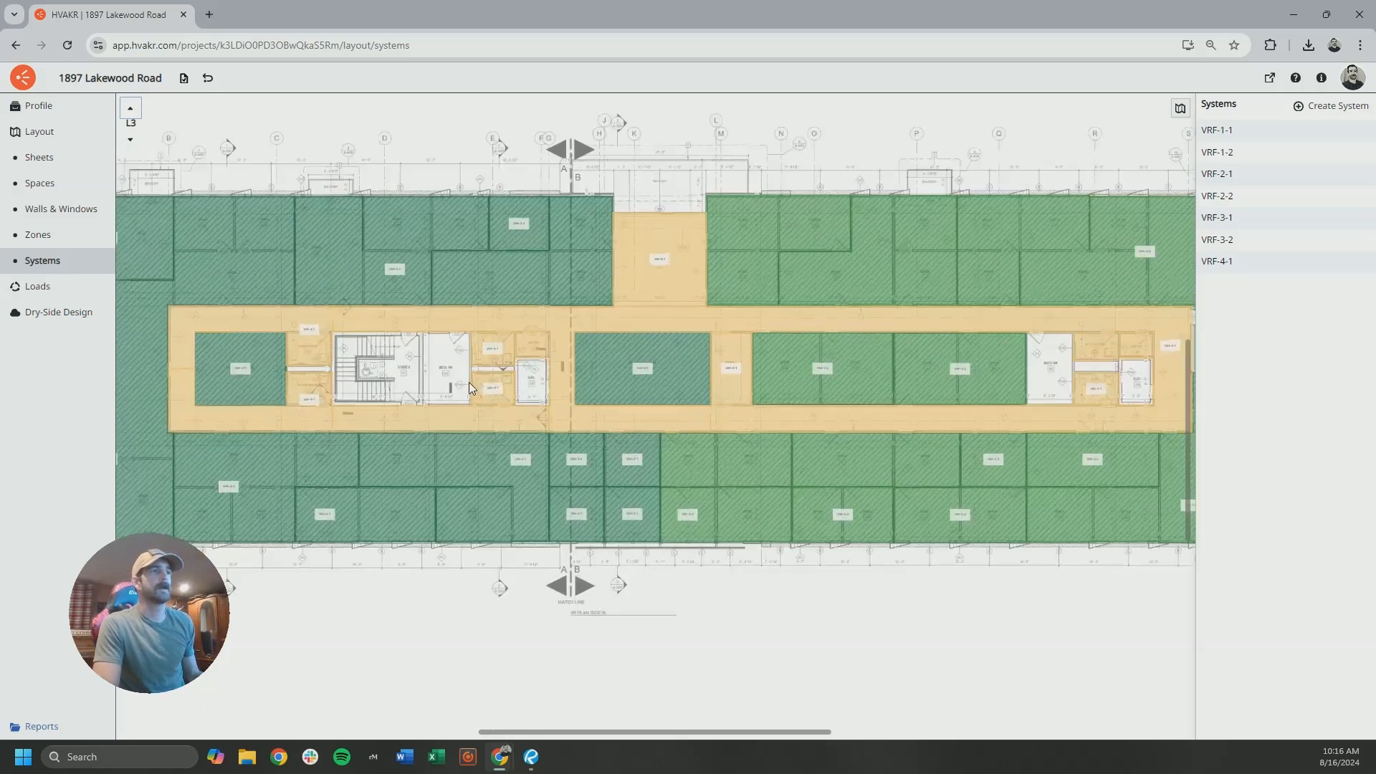
left_click(130, 139)
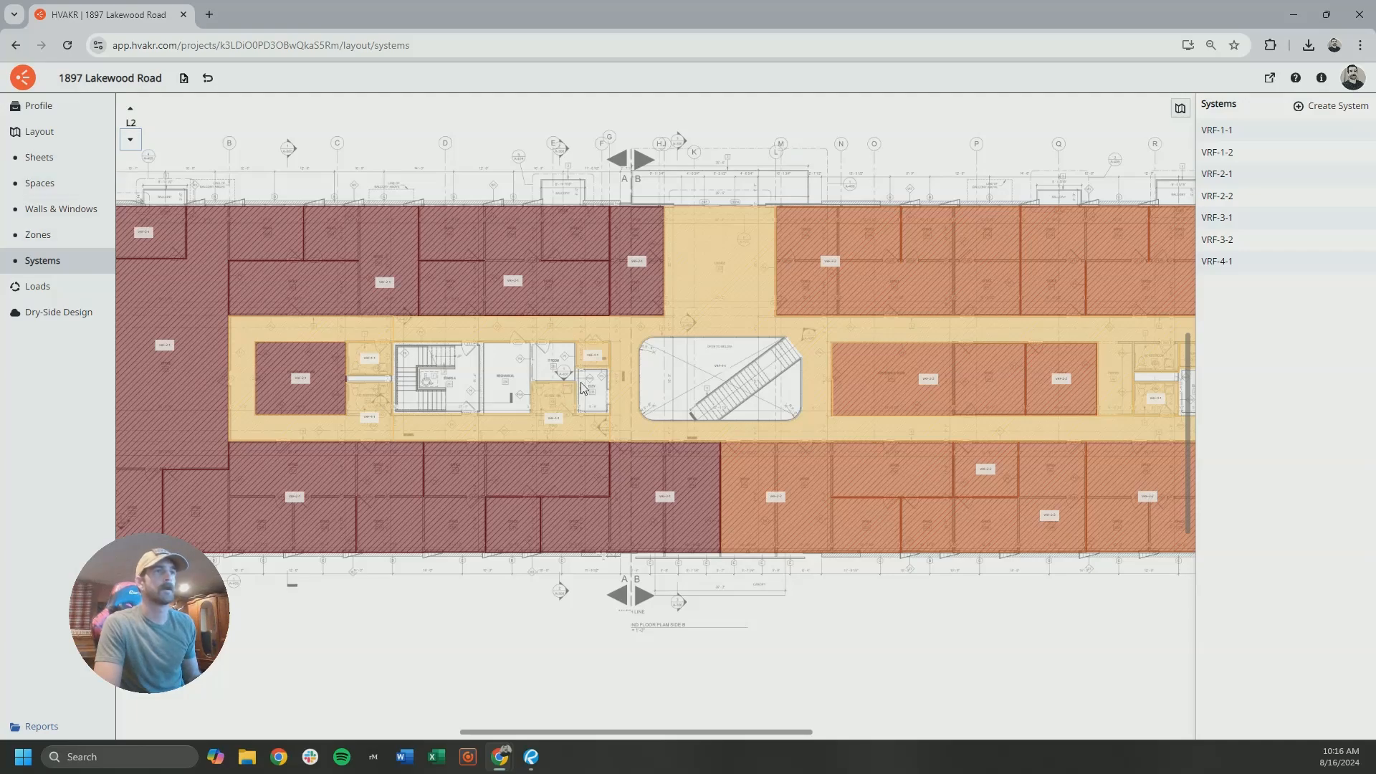
scroll(514, 375, "up", 4)
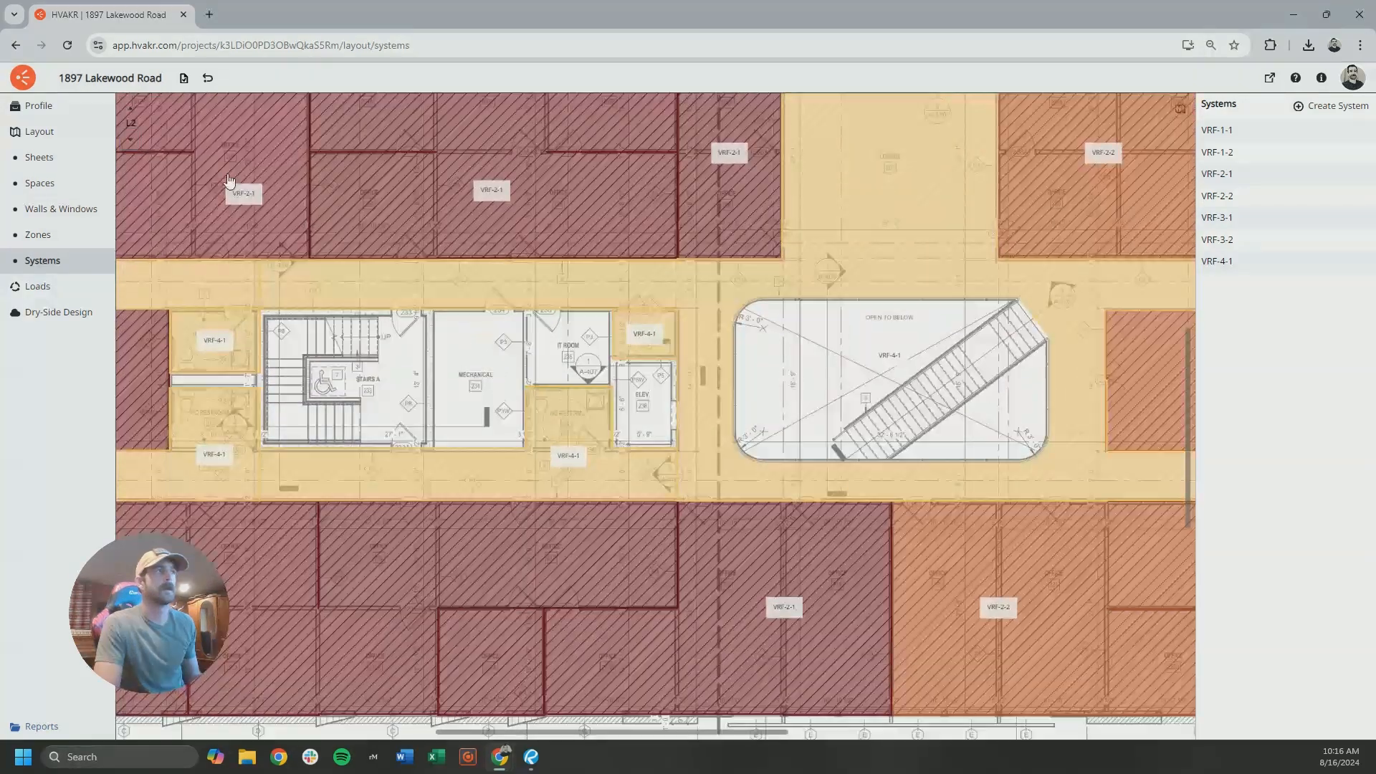
left_click(137, 142)
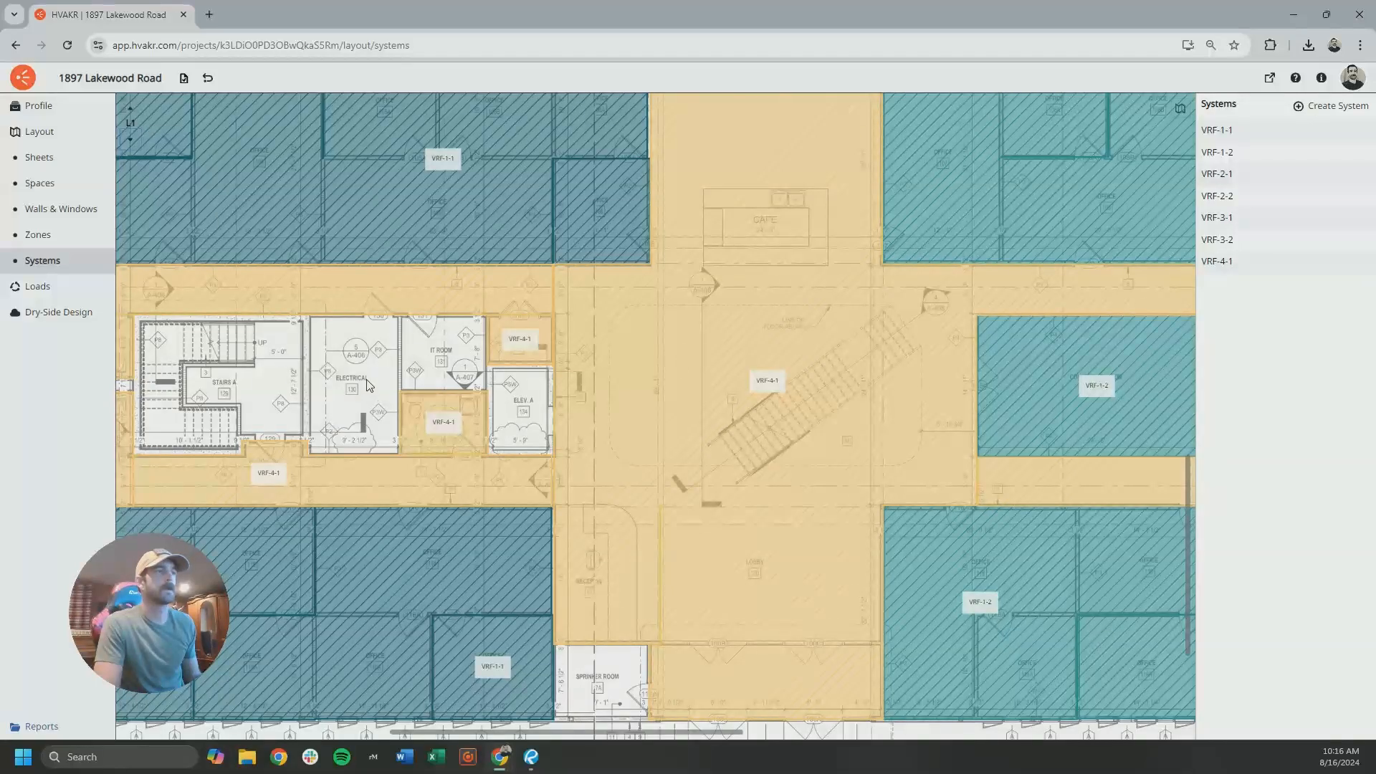
scroll(478, 341, "down", 4)
left_click_drag(483, 342, 593, 355)
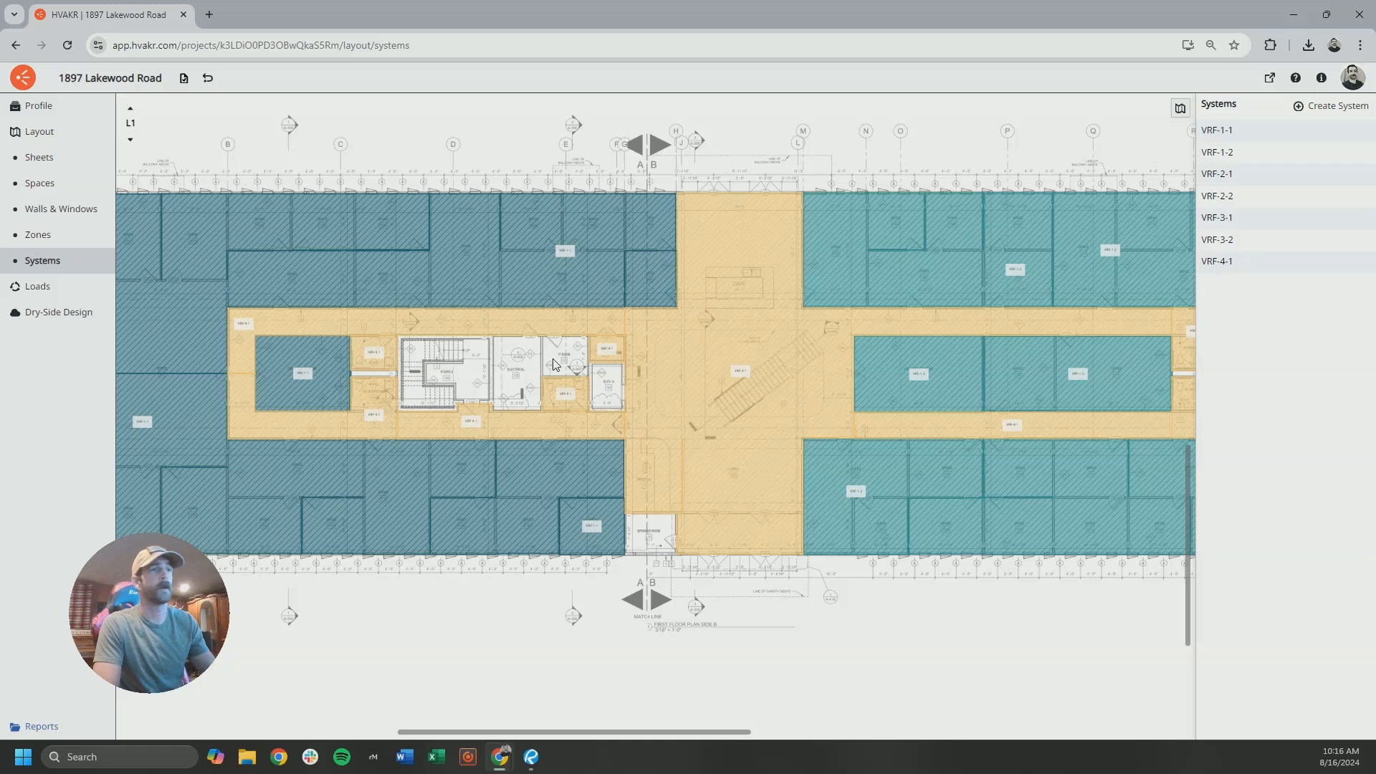
Create a new system named CU-X-1 and give it a dark gray color.
left_click(1315, 108)
left_click(1239, 136)
left_click_drag(1290, 473, 1162, 481)
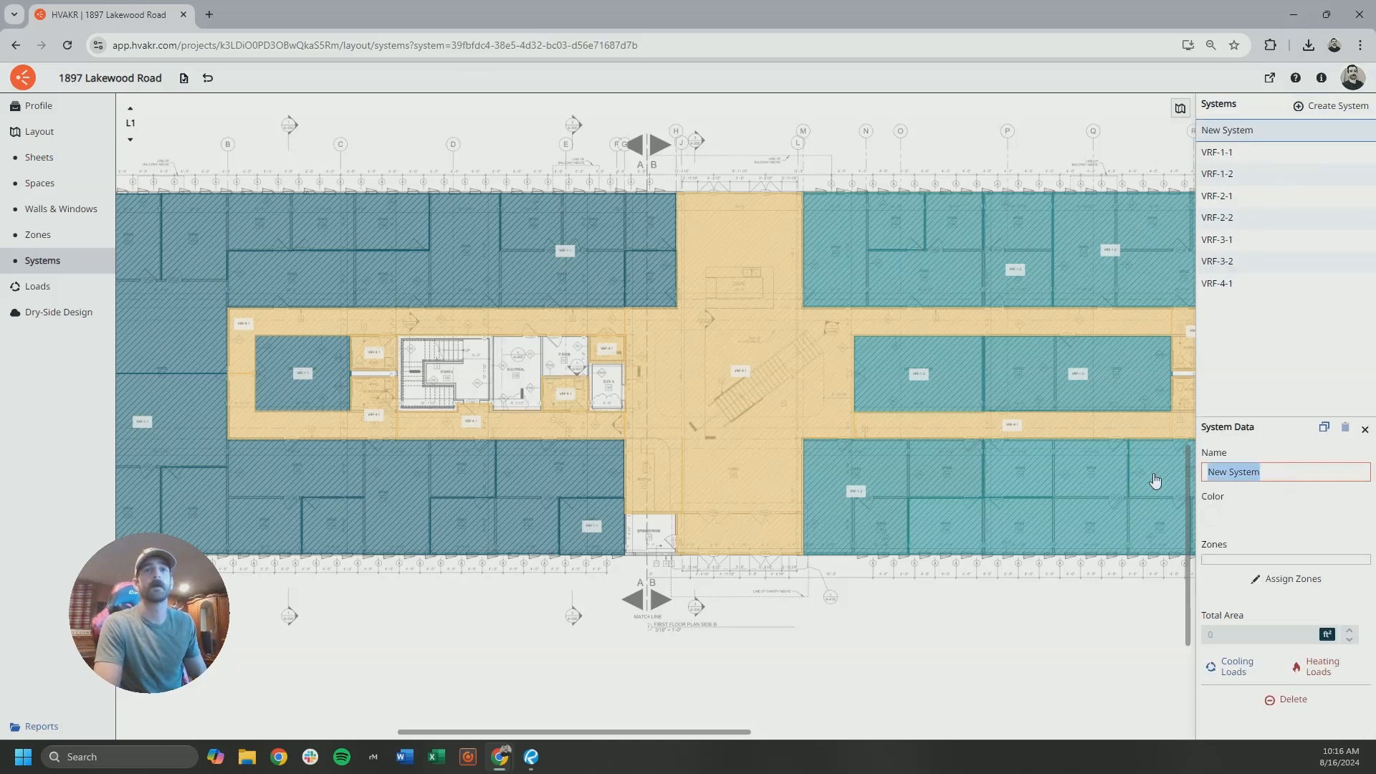
type("CU-X-1")
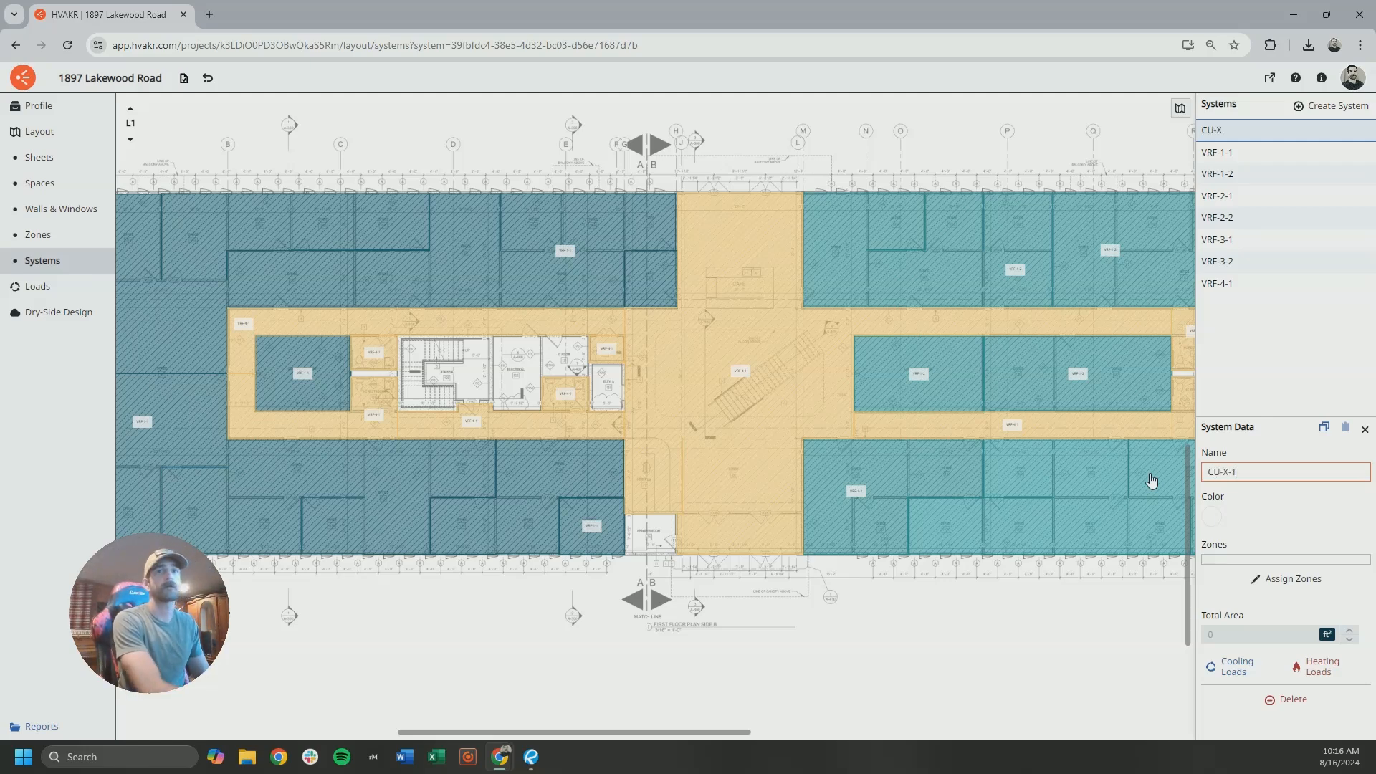
left_click(1213, 519)
left_click(1179, 552)
Assign the electrical and IT room zones on floor L1 and the IT room zone on floor L2 to system CU-X-1.
left_click(1289, 582)
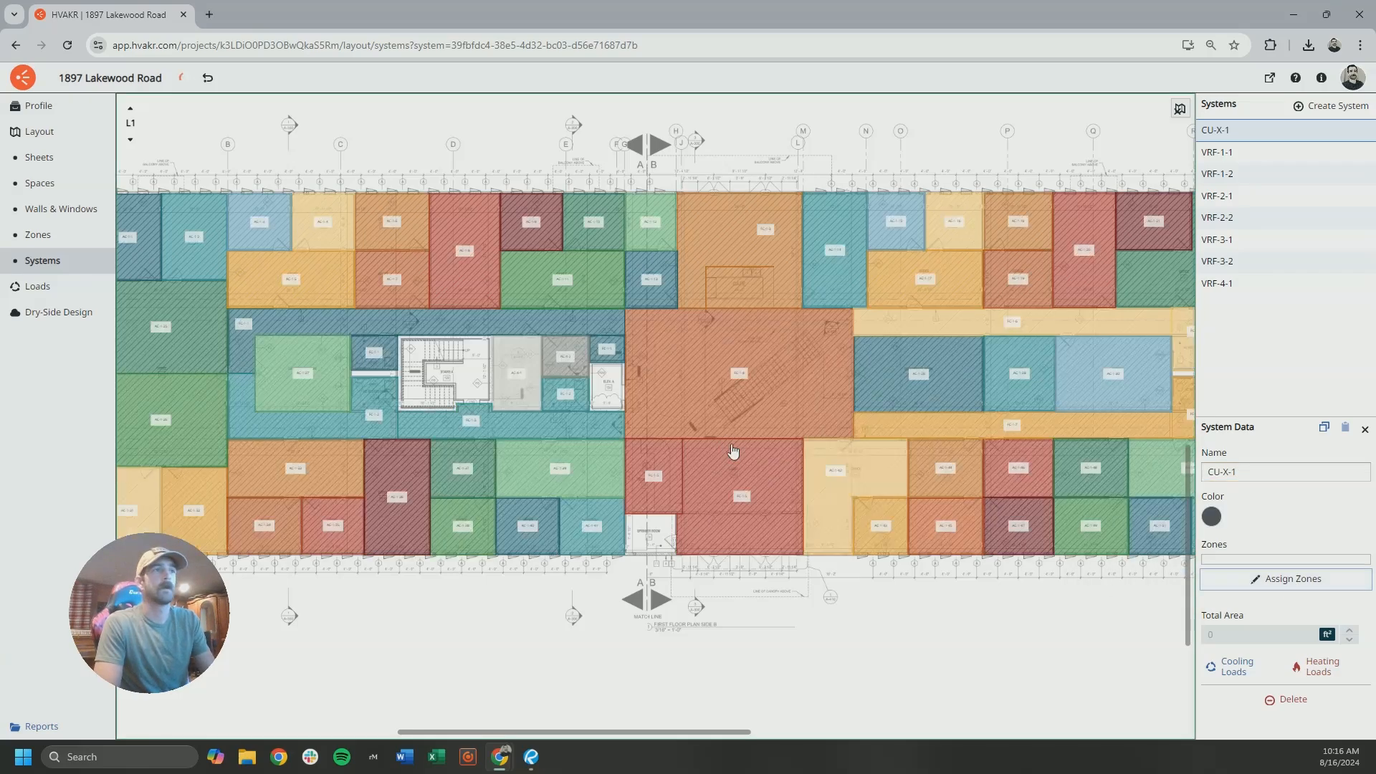
left_click(516, 373)
left_click(567, 362)
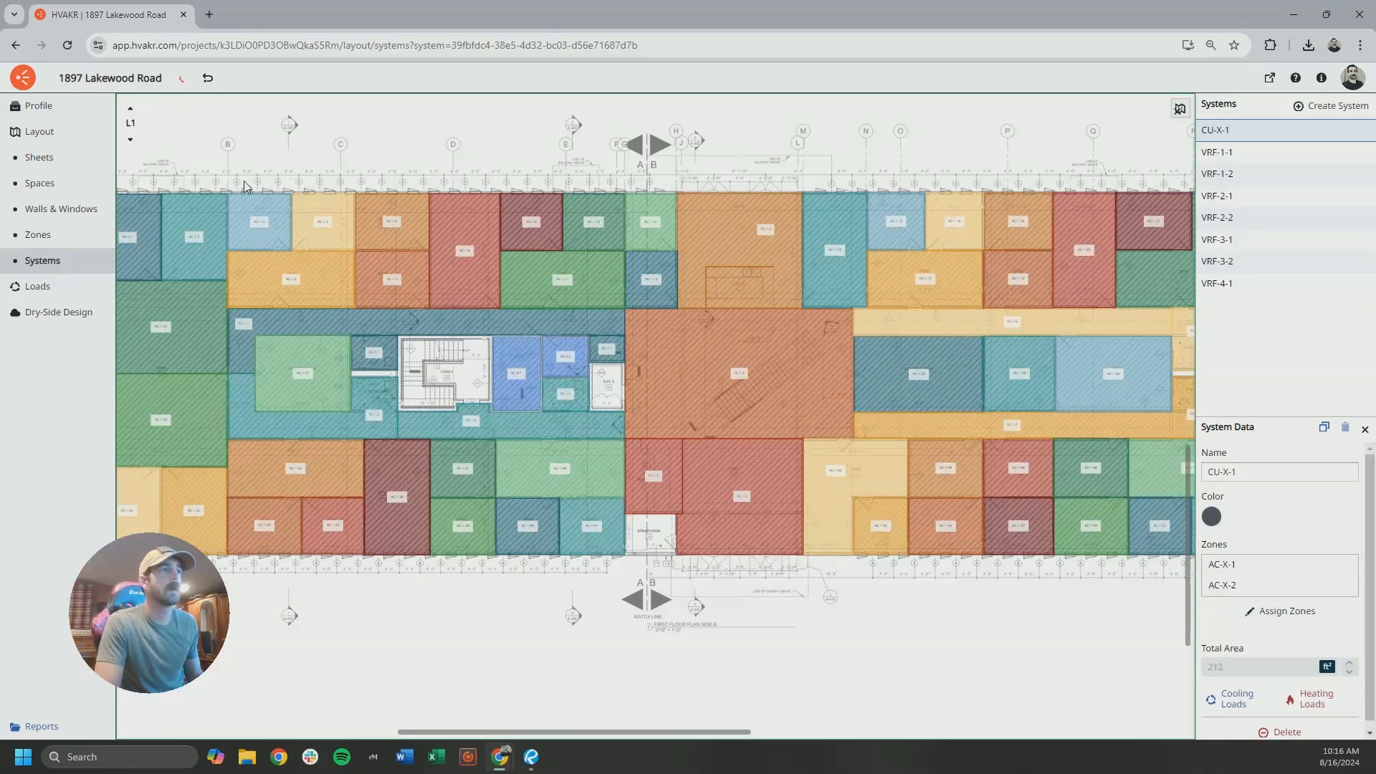
left_click(130, 108)
left_click(631, 355)
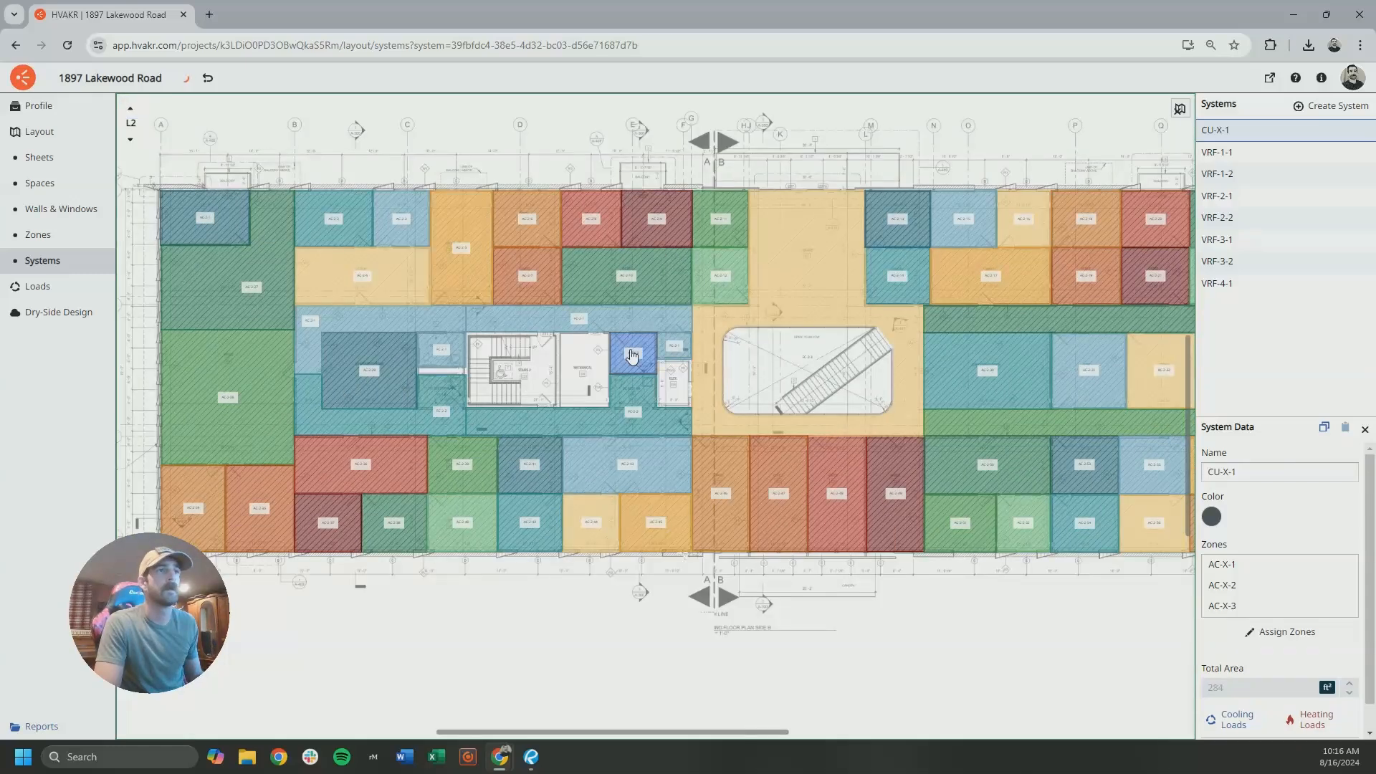
left_click(625, 629)
Check the core rooms and system assignments on floors L3, L2 and L1 with CU-X-1 included.
scroll(344, 466, "down", 5)
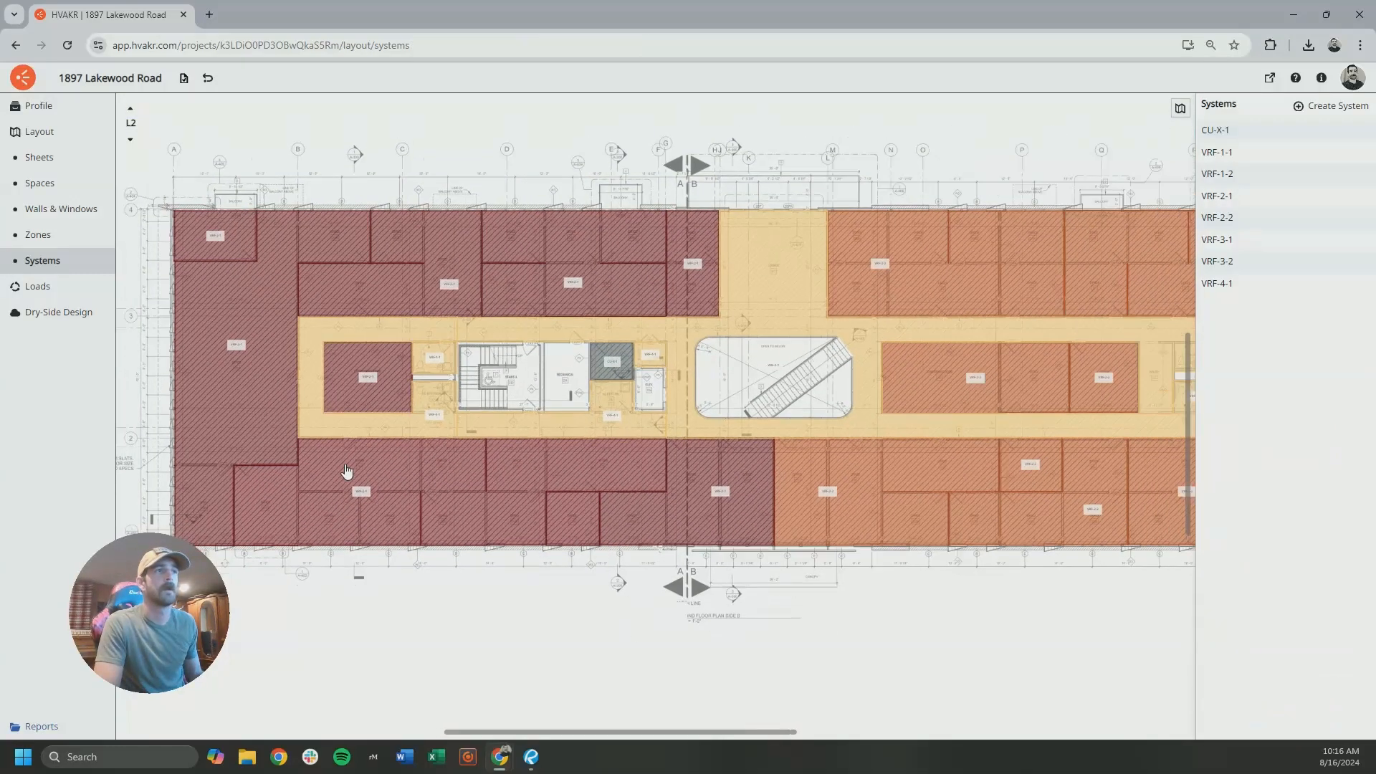
left_click(130, 108)
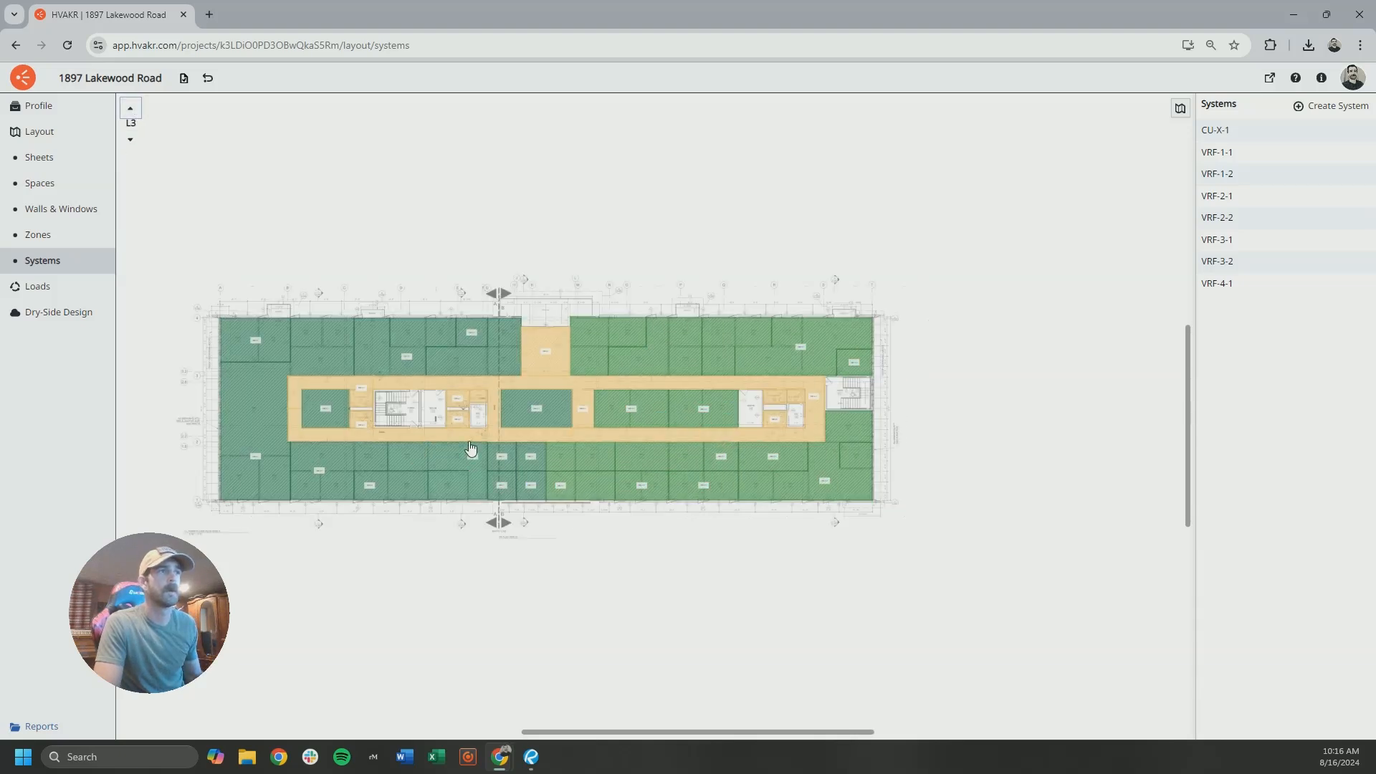
scroll(531, 431, "up", 5)
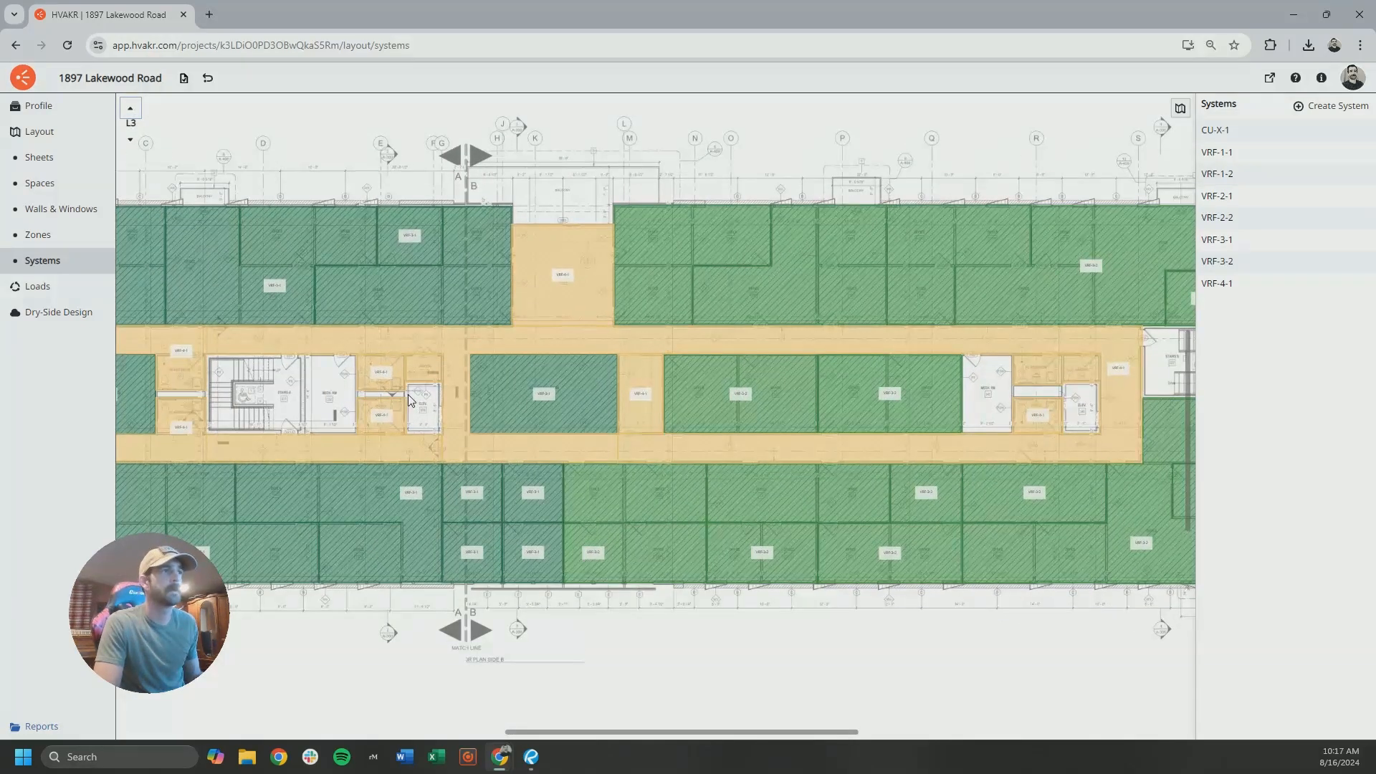
scroll(779, 434, "down", 4)
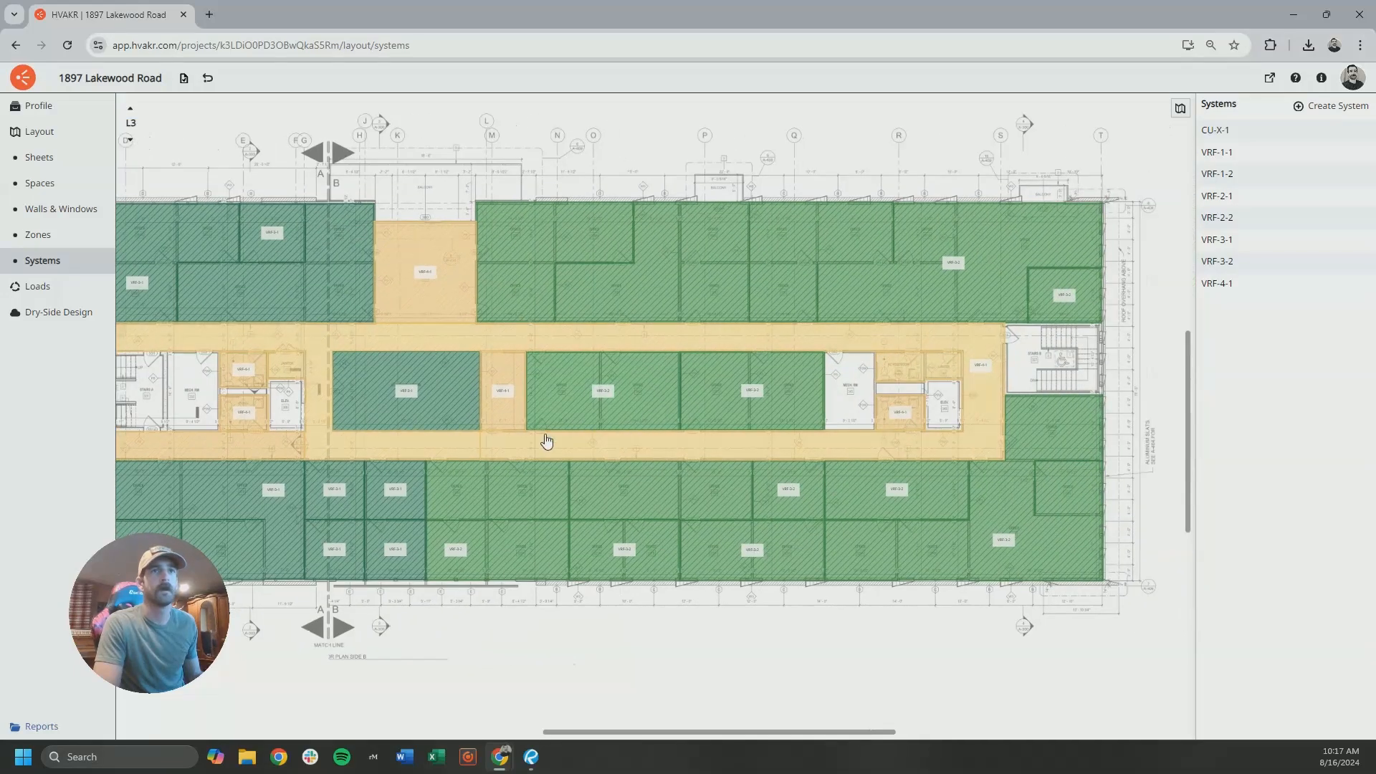
left_click(130, 140)
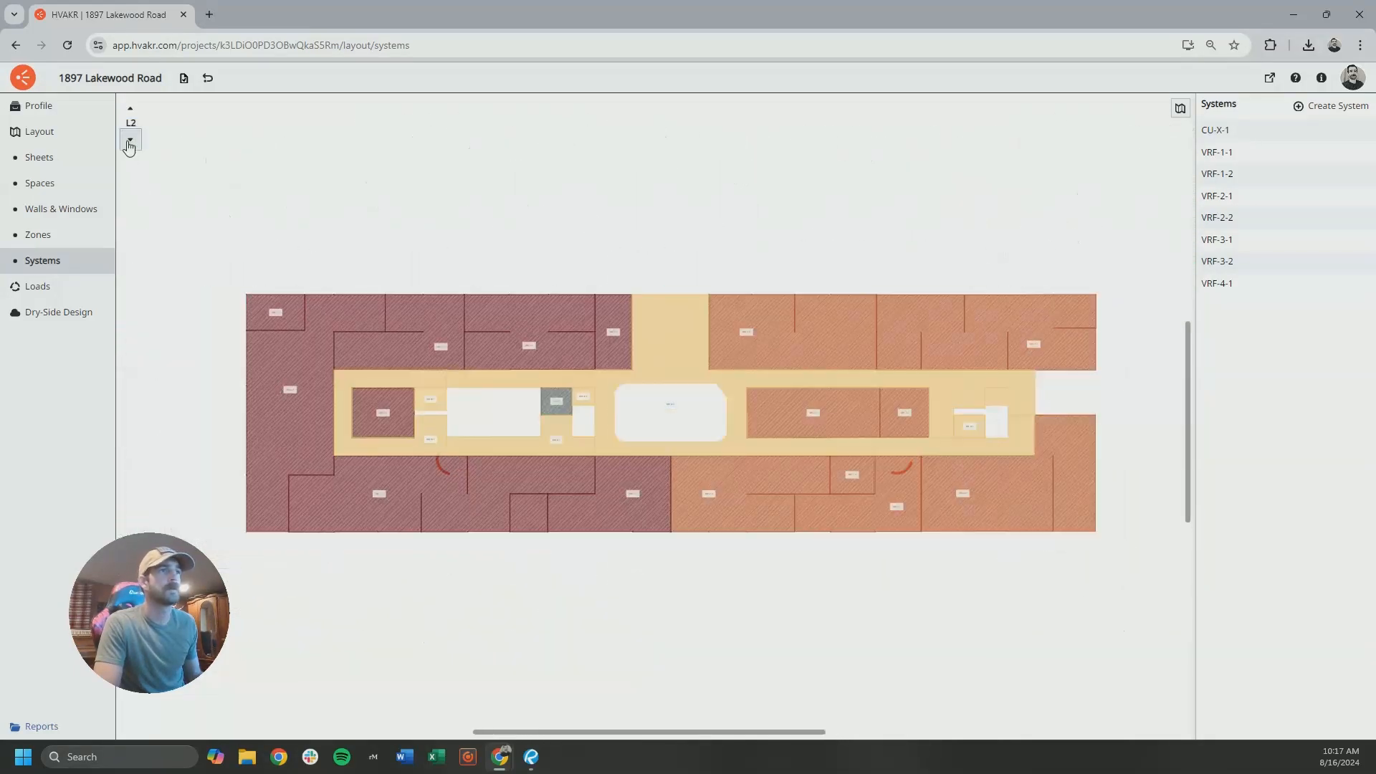
left_click(130, 140)
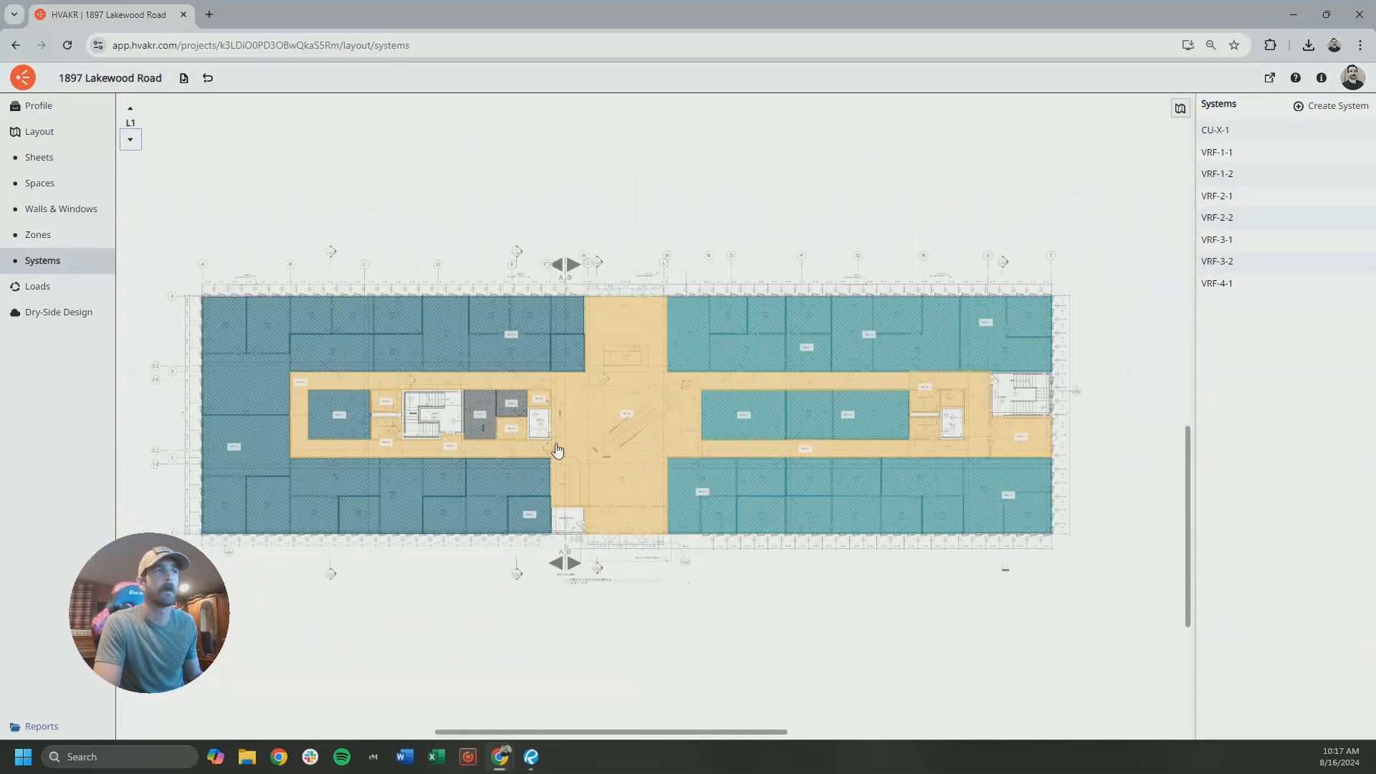
left_click_drag(556, 467, 567, 453)
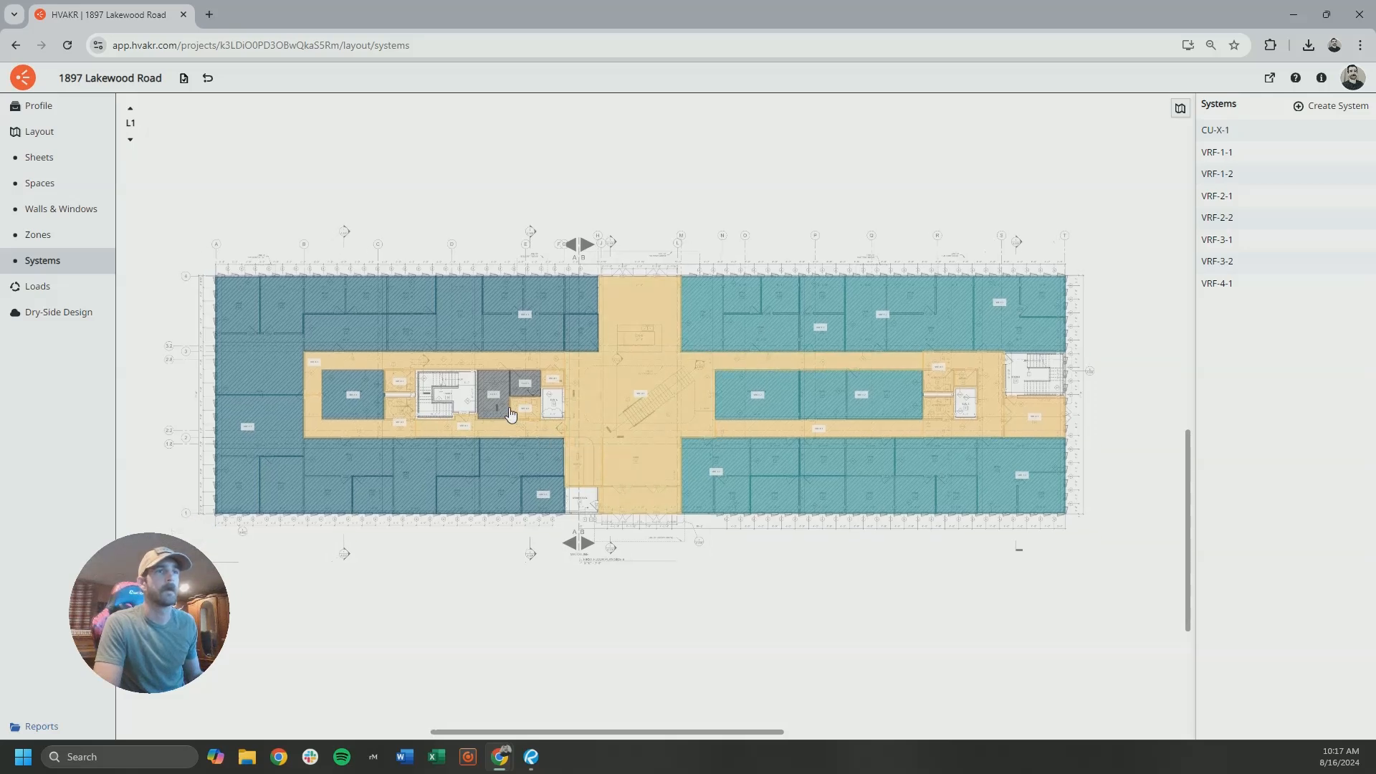
Examine the cooling load profile of system VRF-4-1, including its peak.
left_click(591, 412)
scroll(1236, 572, "down", 3)
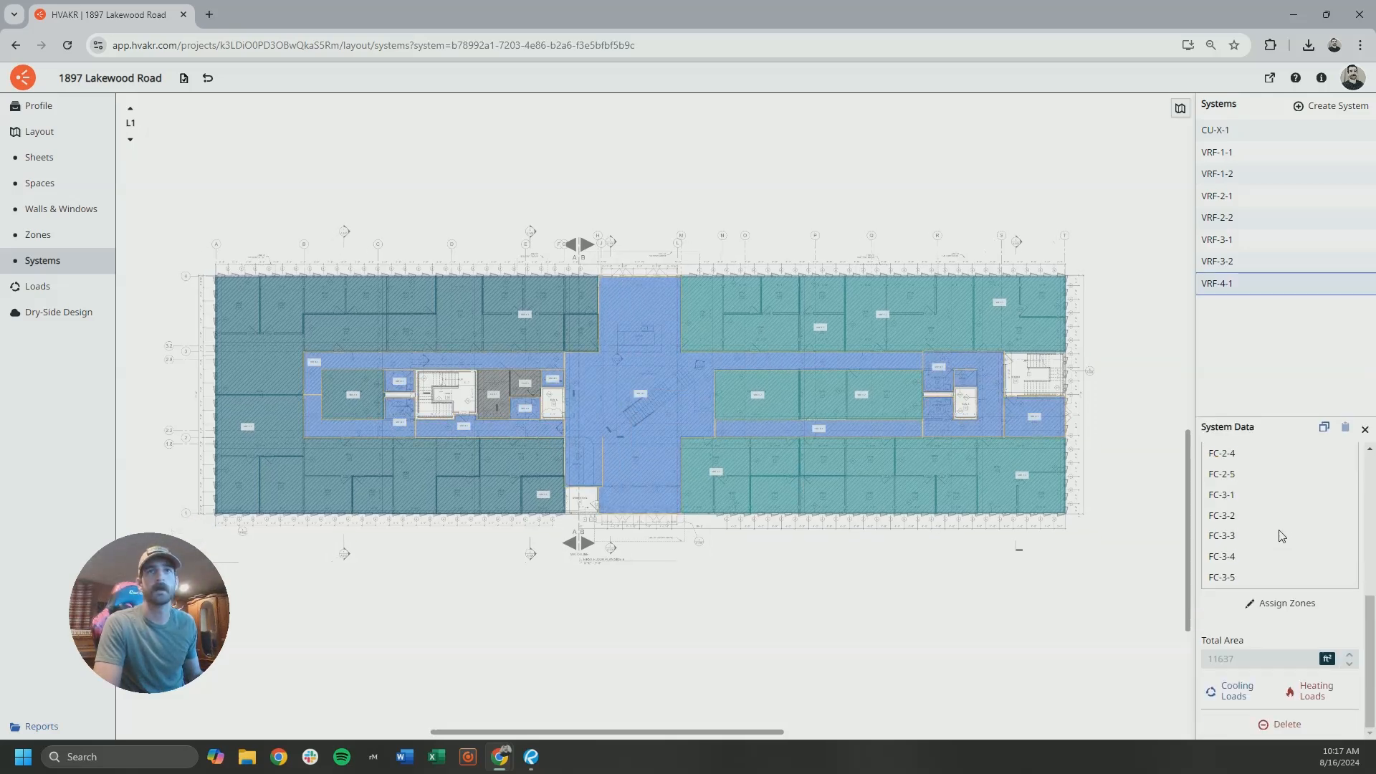
left_click(1227, 691)
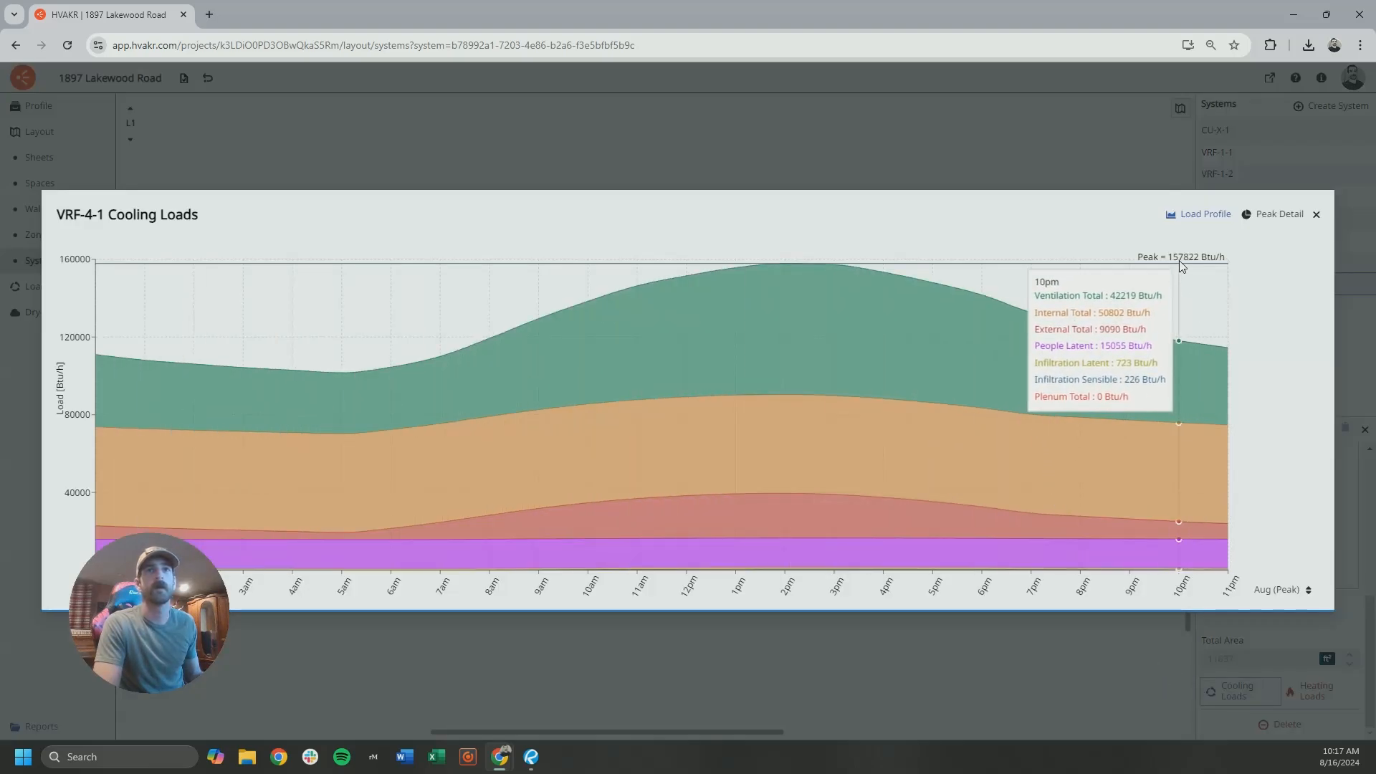
left_click(1317, 216)
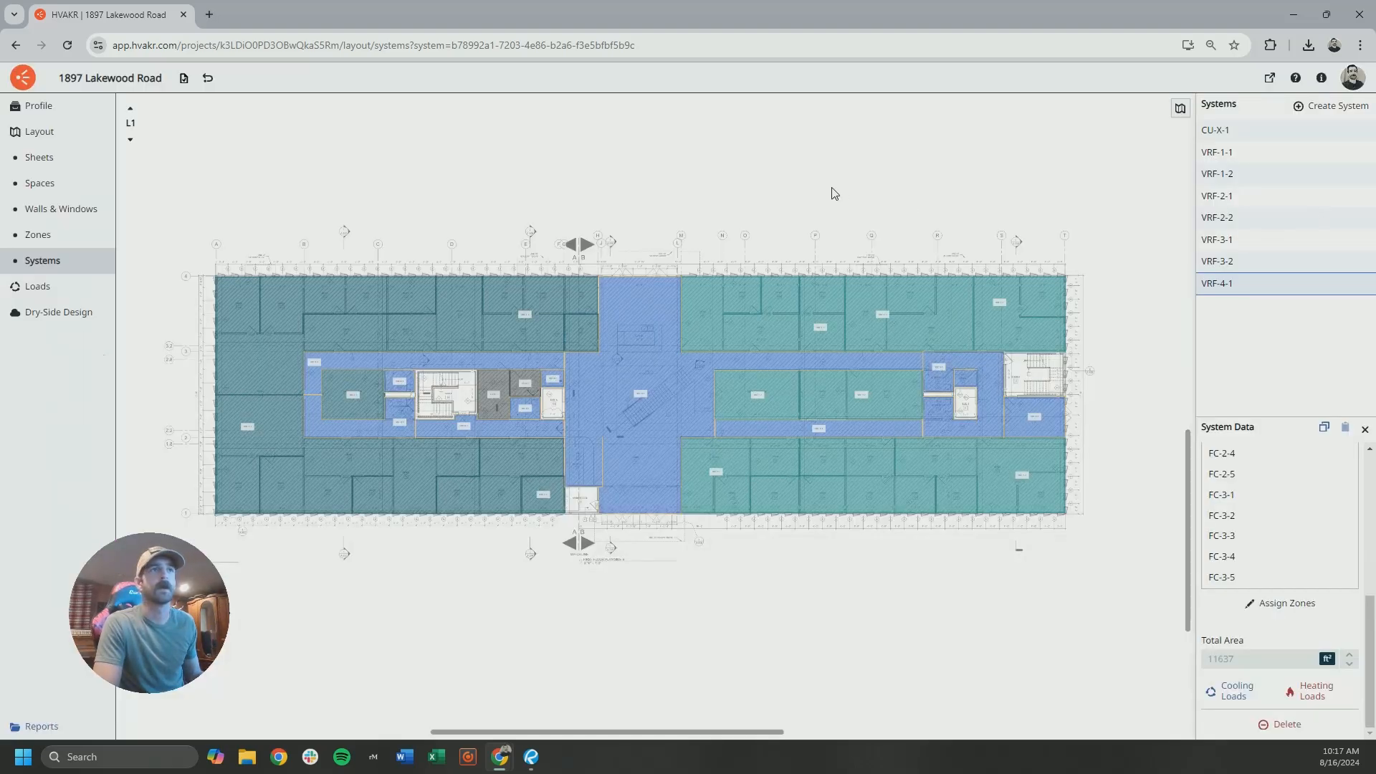
left_click(840, 194)
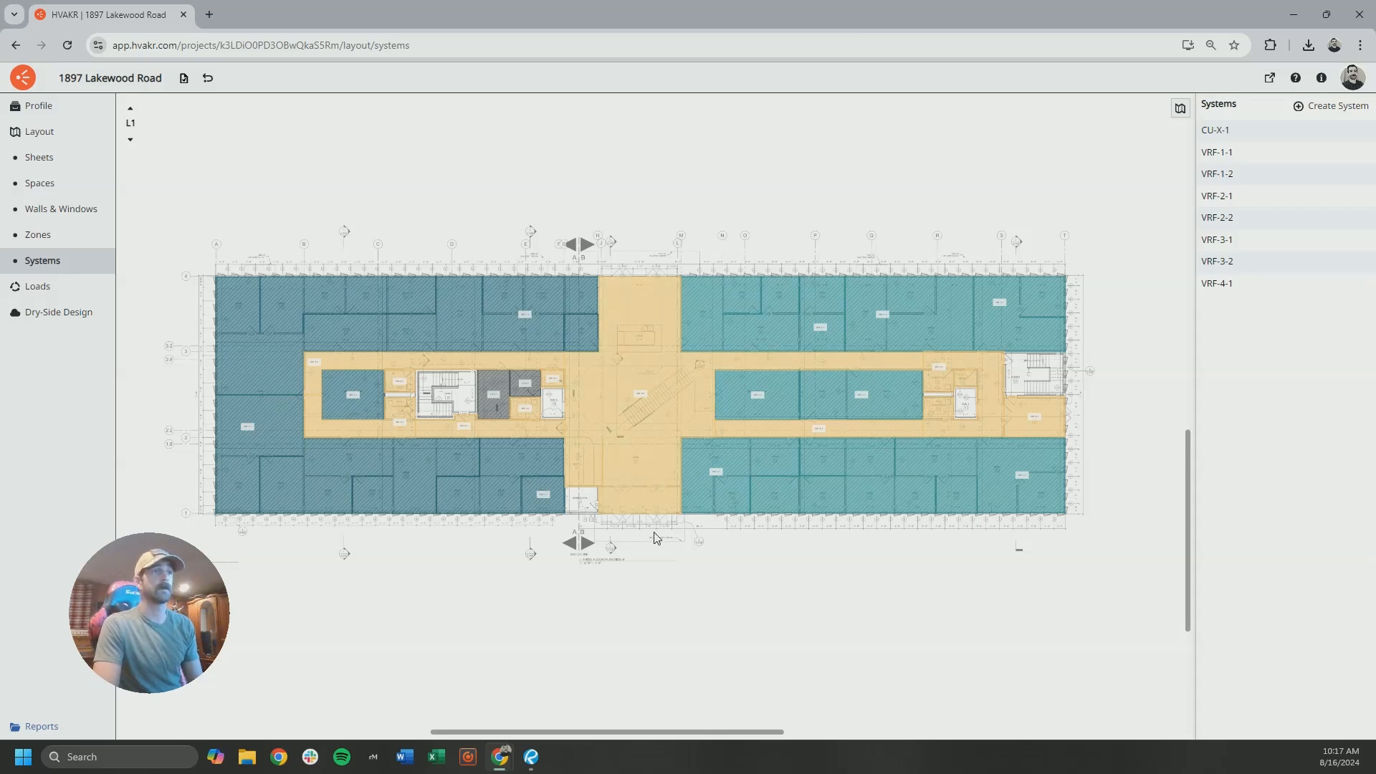
Examine the cooling load profile of the lobby zone FC-1-4 on floor L1.
left_click(71, 235)
left_click(629, 420)
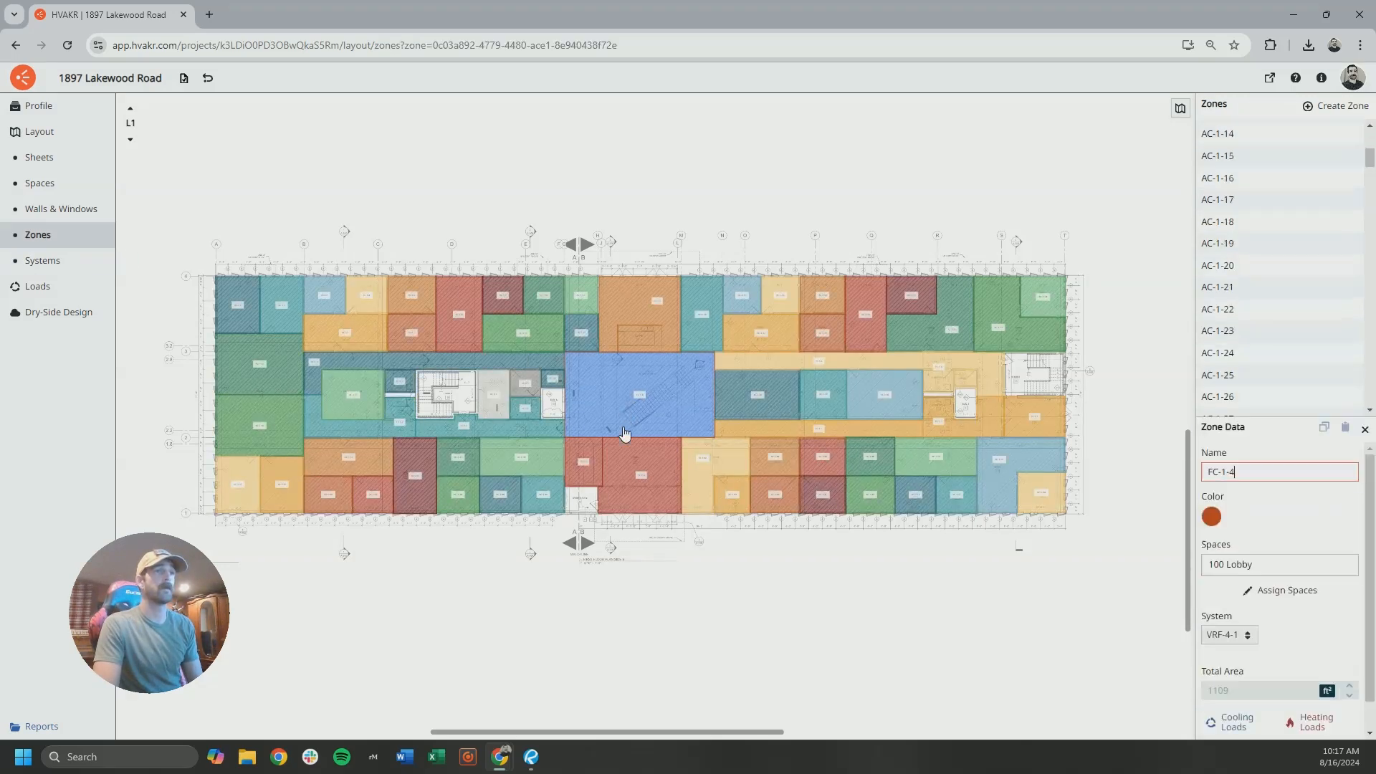
scroll(1219, 645, "down", 1)
left_click(1227, 692)
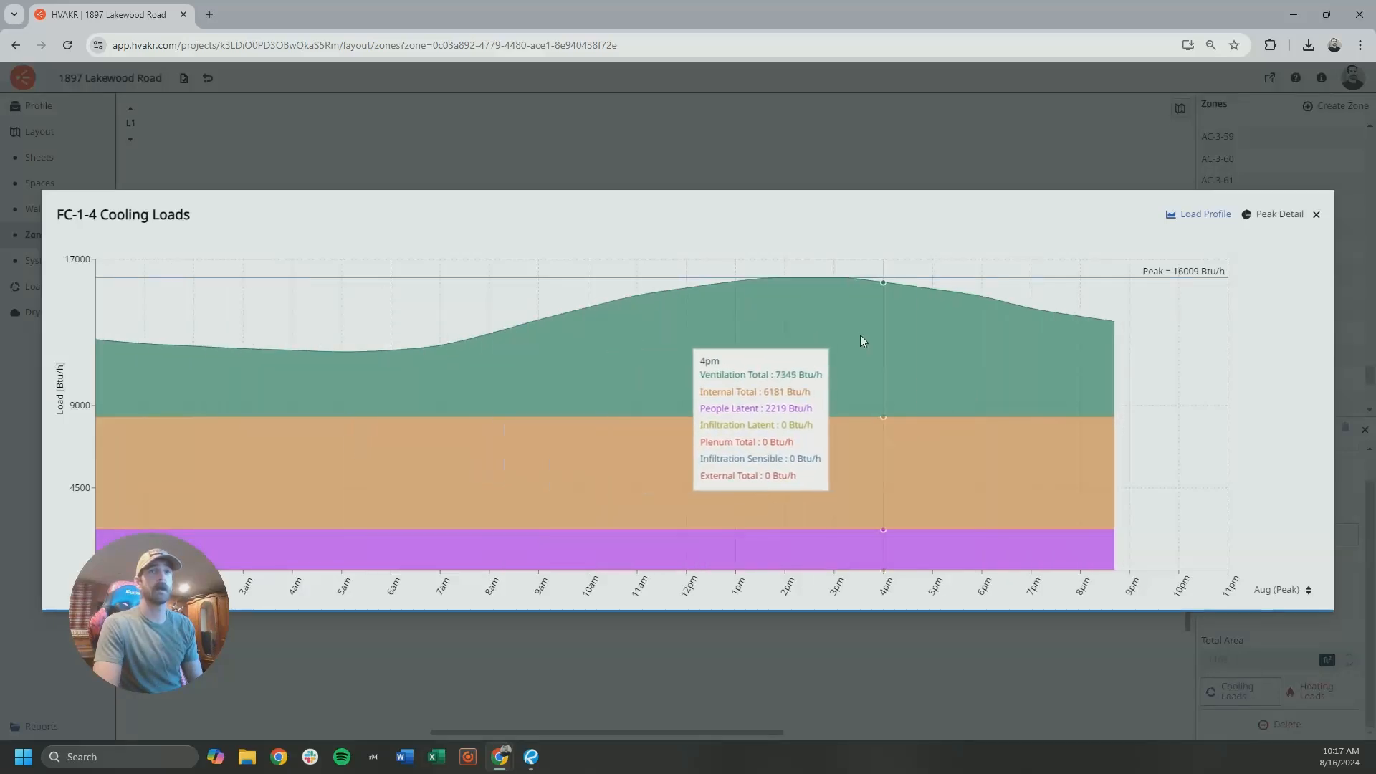
left_click(1317, 214)
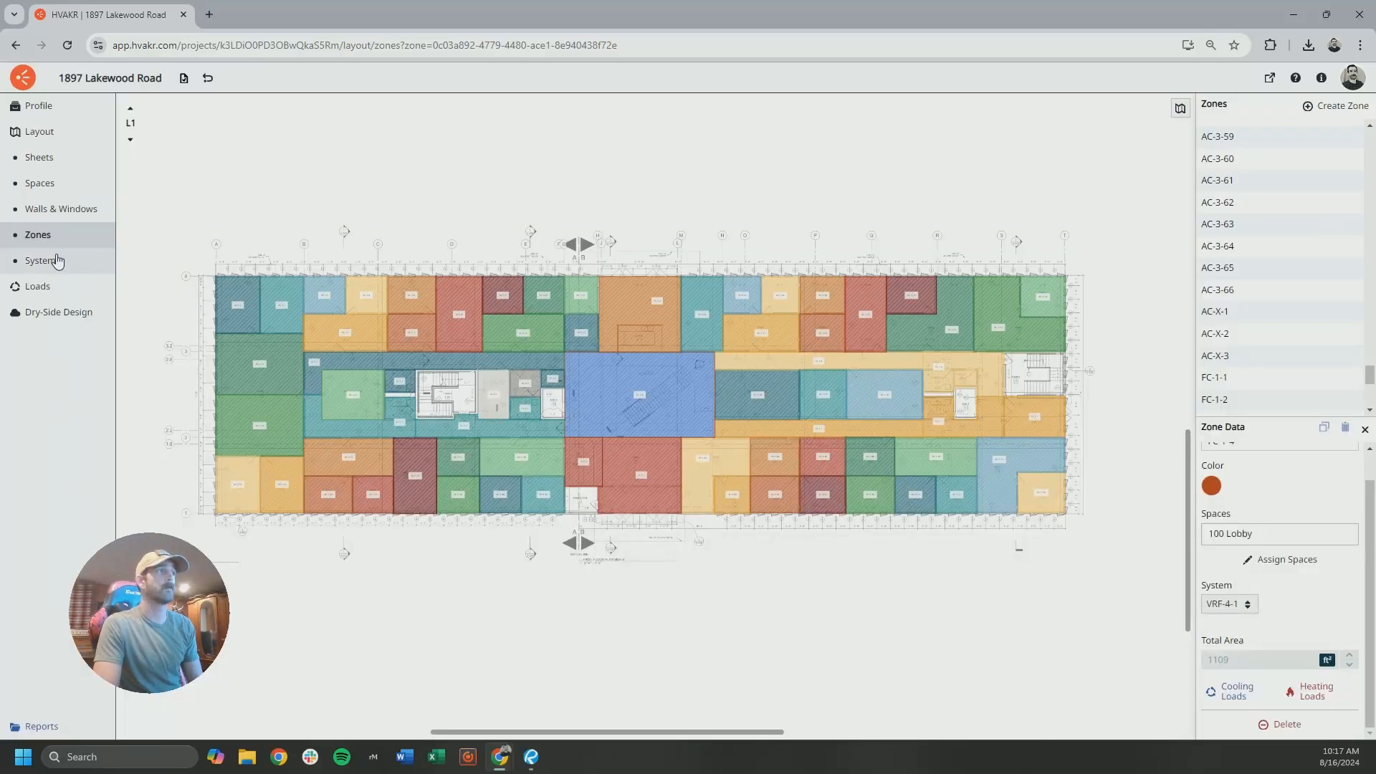
Examine the cooling load profile and the peak load breakdown by source for system VRF-1-1.
left_click(52, 260)
left_click(1217, 152)
scroll(1248, 609, "down", 3)
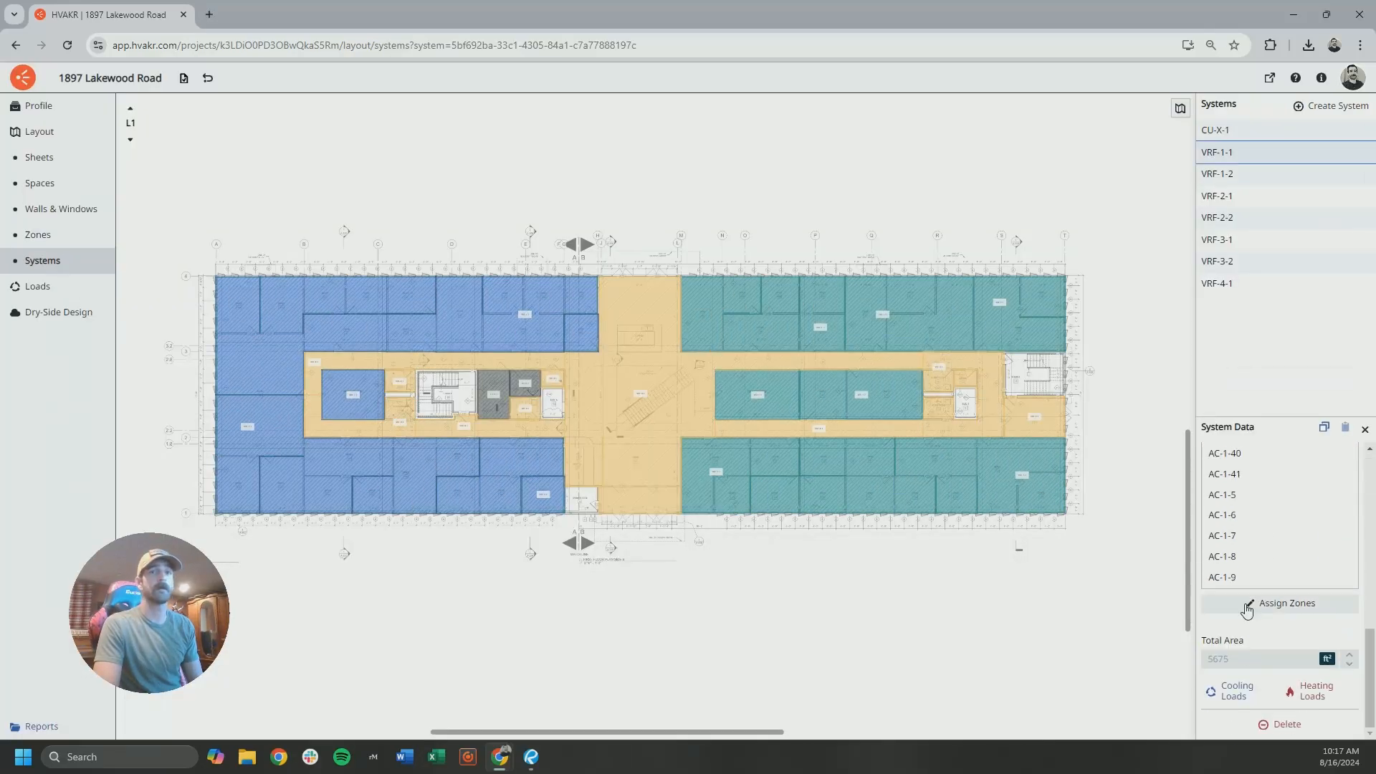
left_click(1230, 692)
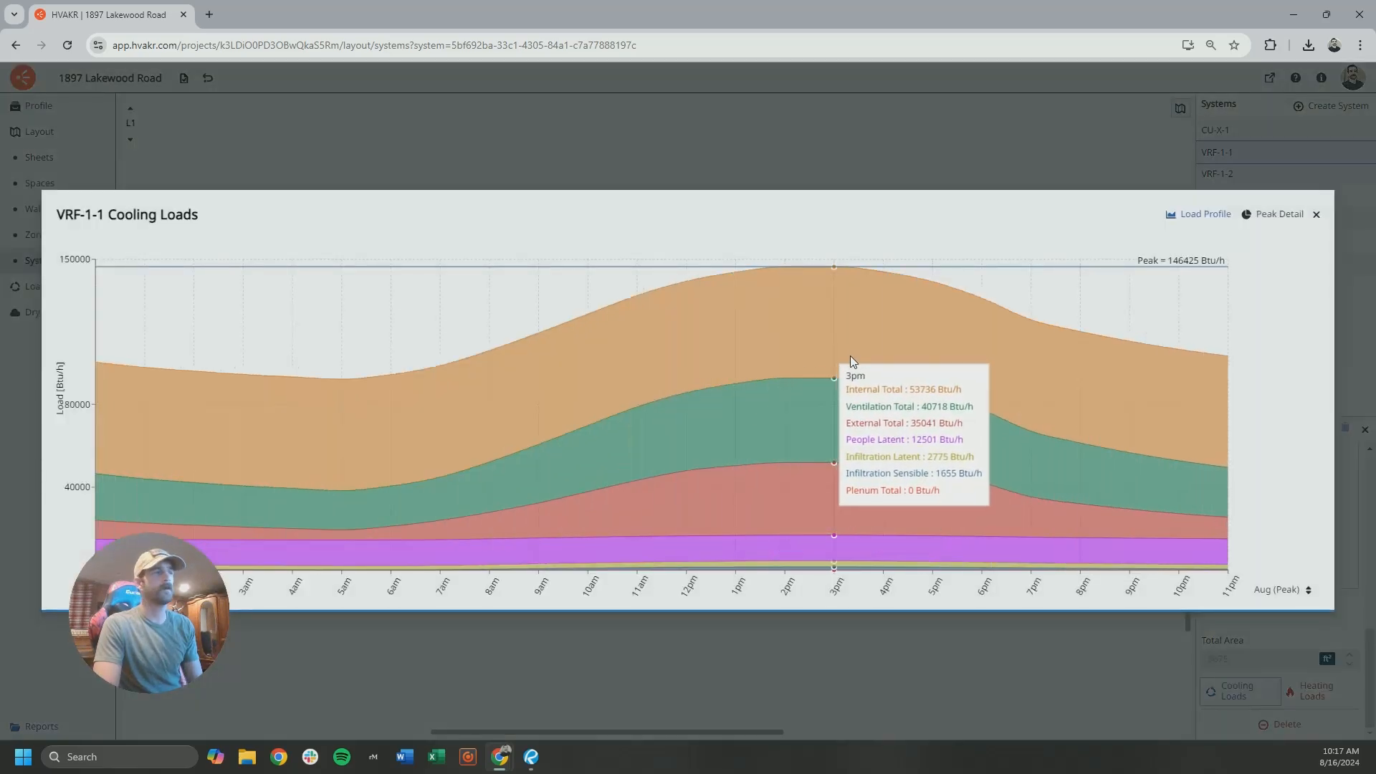
left_click(1267, 216)
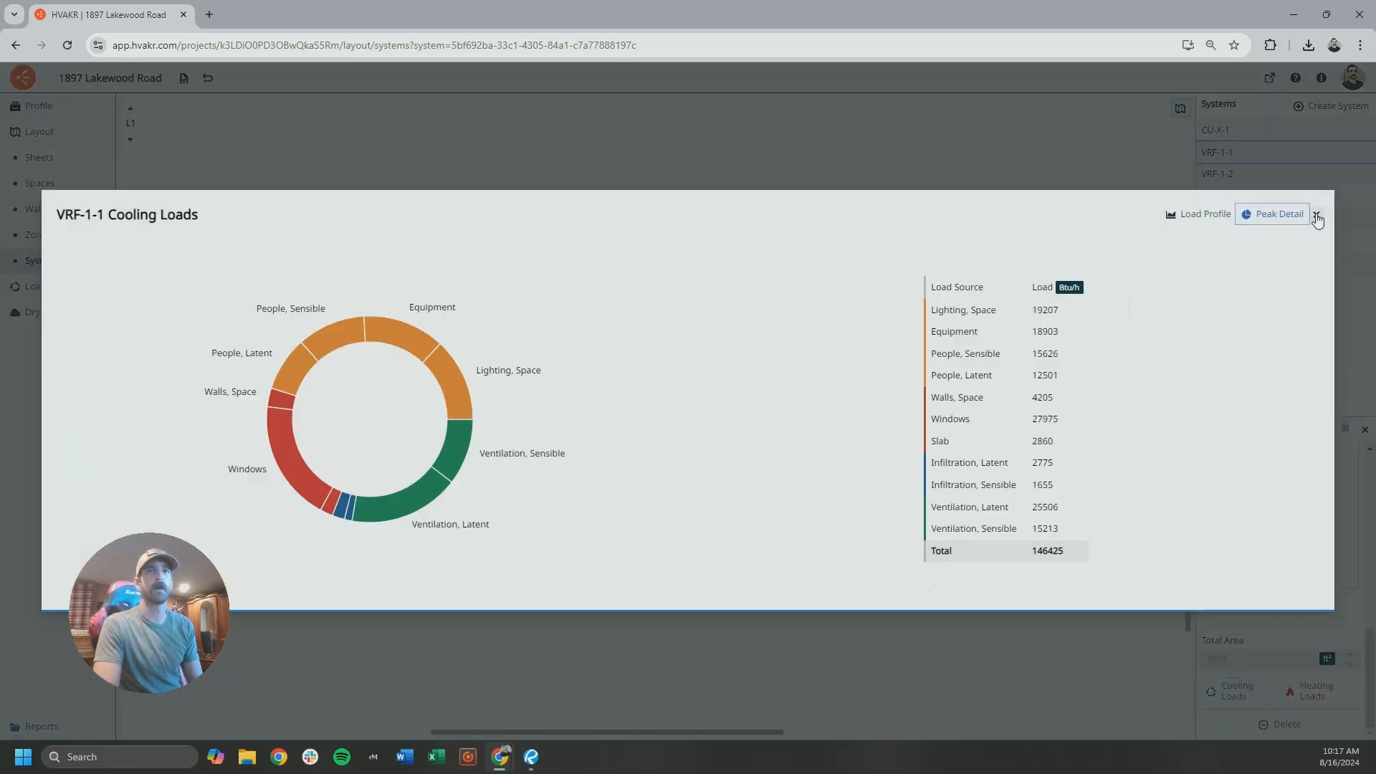
left_click(1317, 214)
left_click(634, 605)
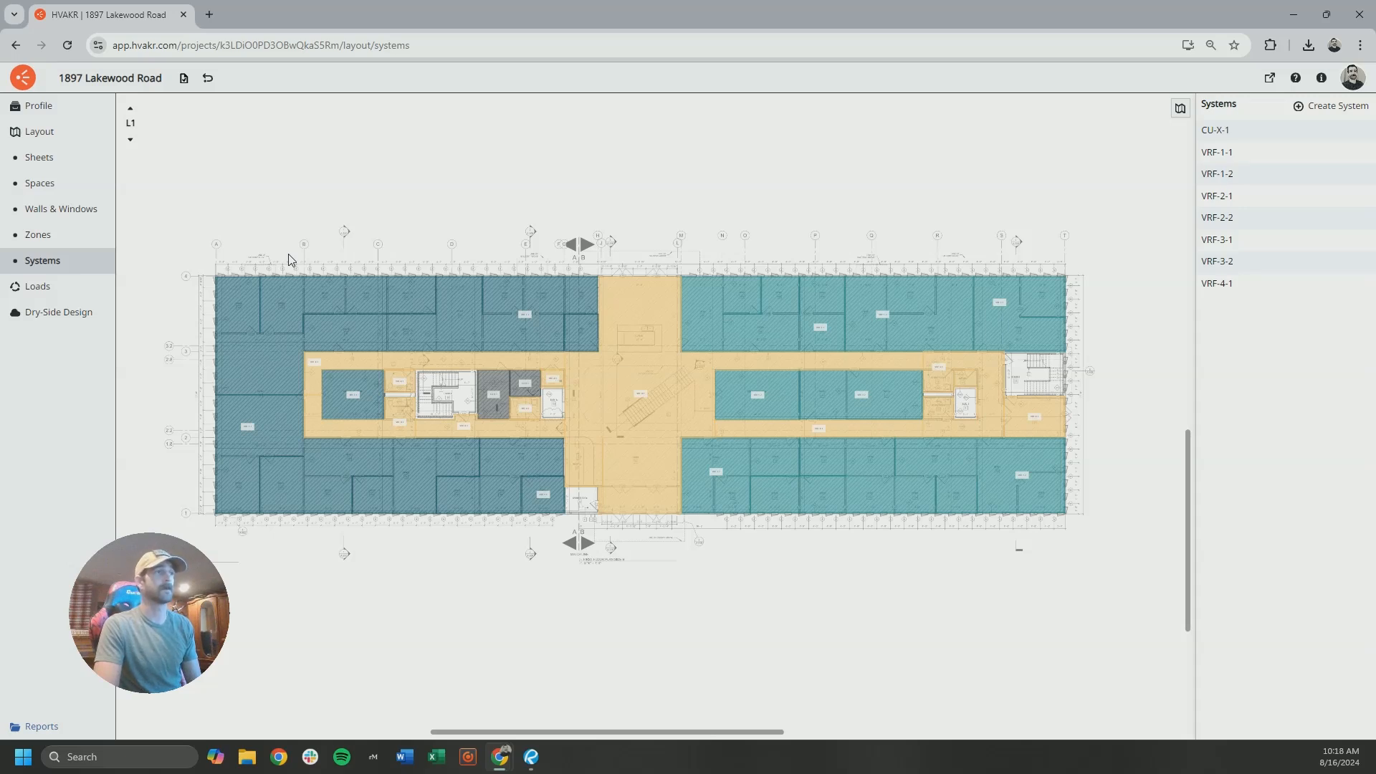
Open the loads configuration diagram showing the central units and their terminal units.
left_click(108, 288)
left_click(71, 188)
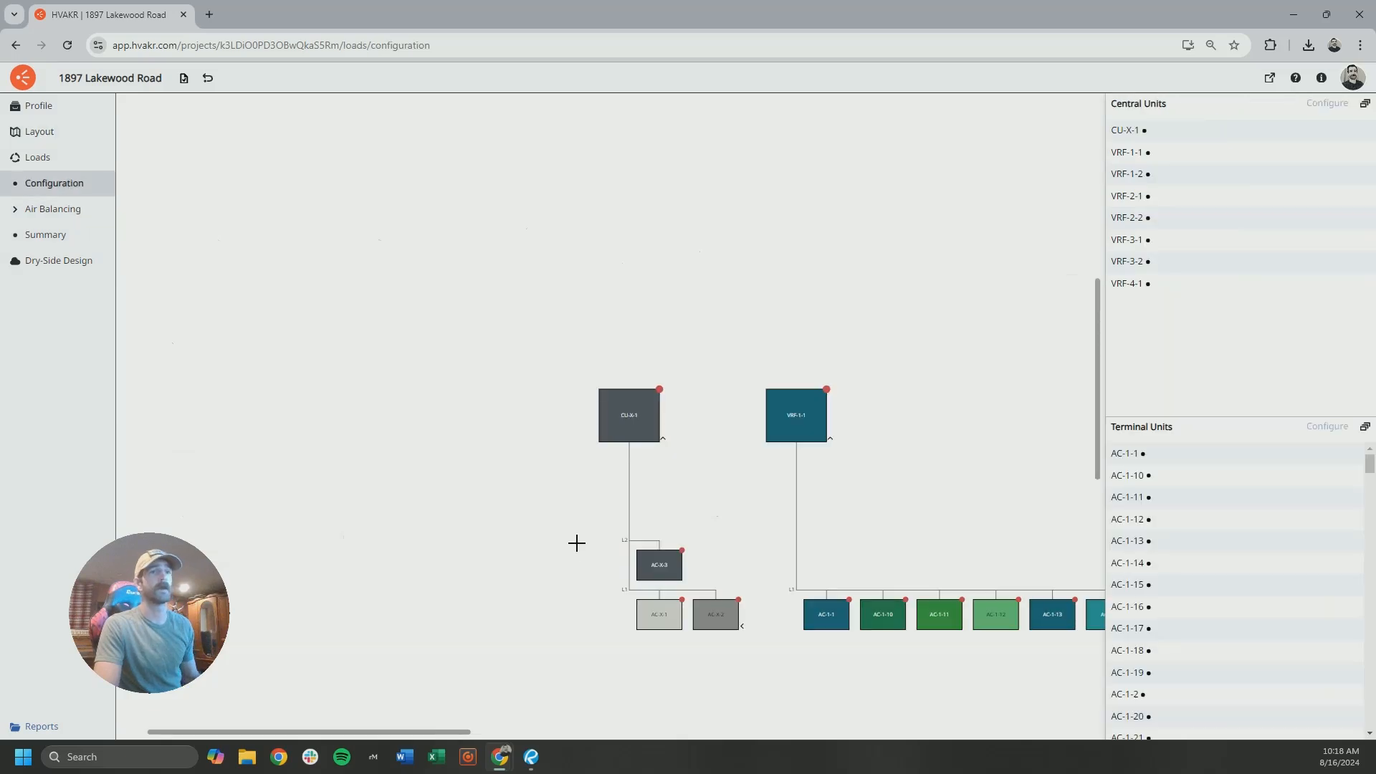
scroll(753, 522, "down", 3)
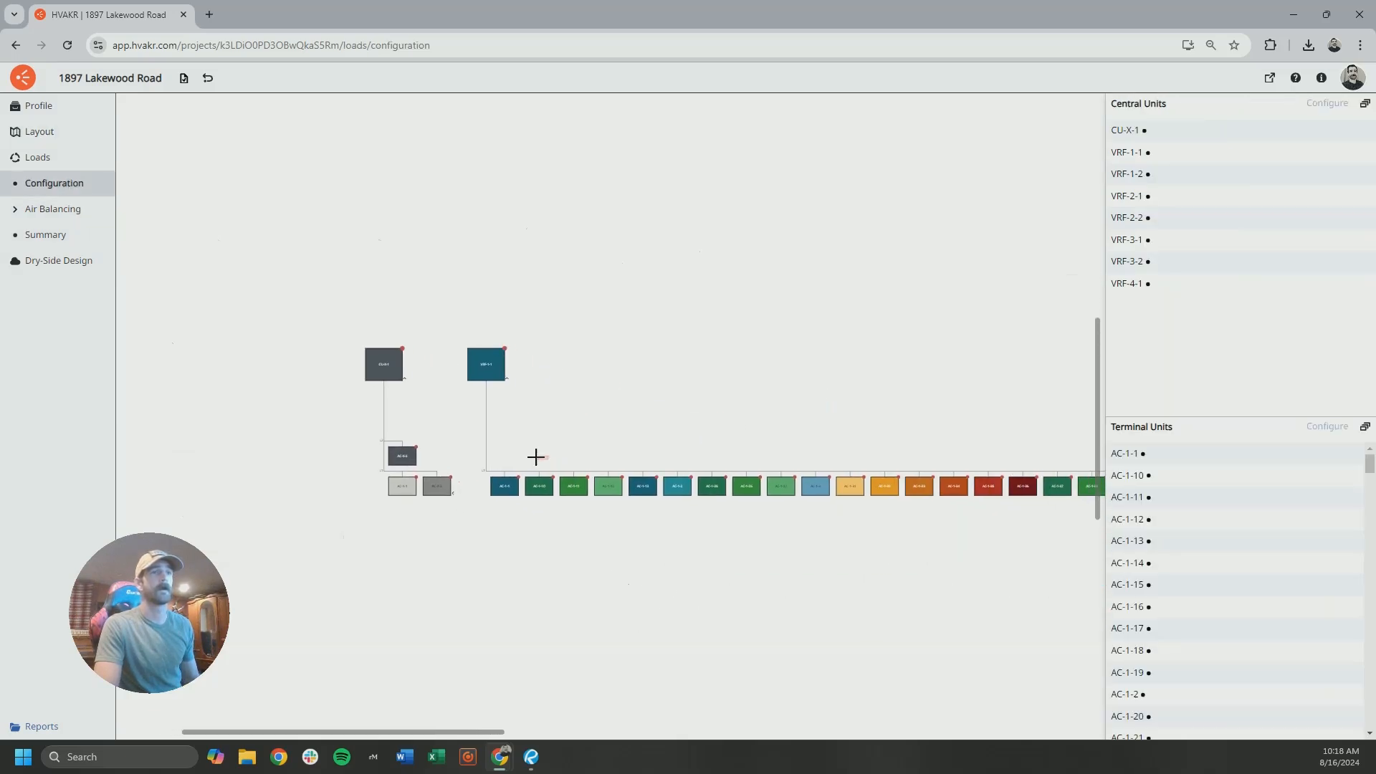